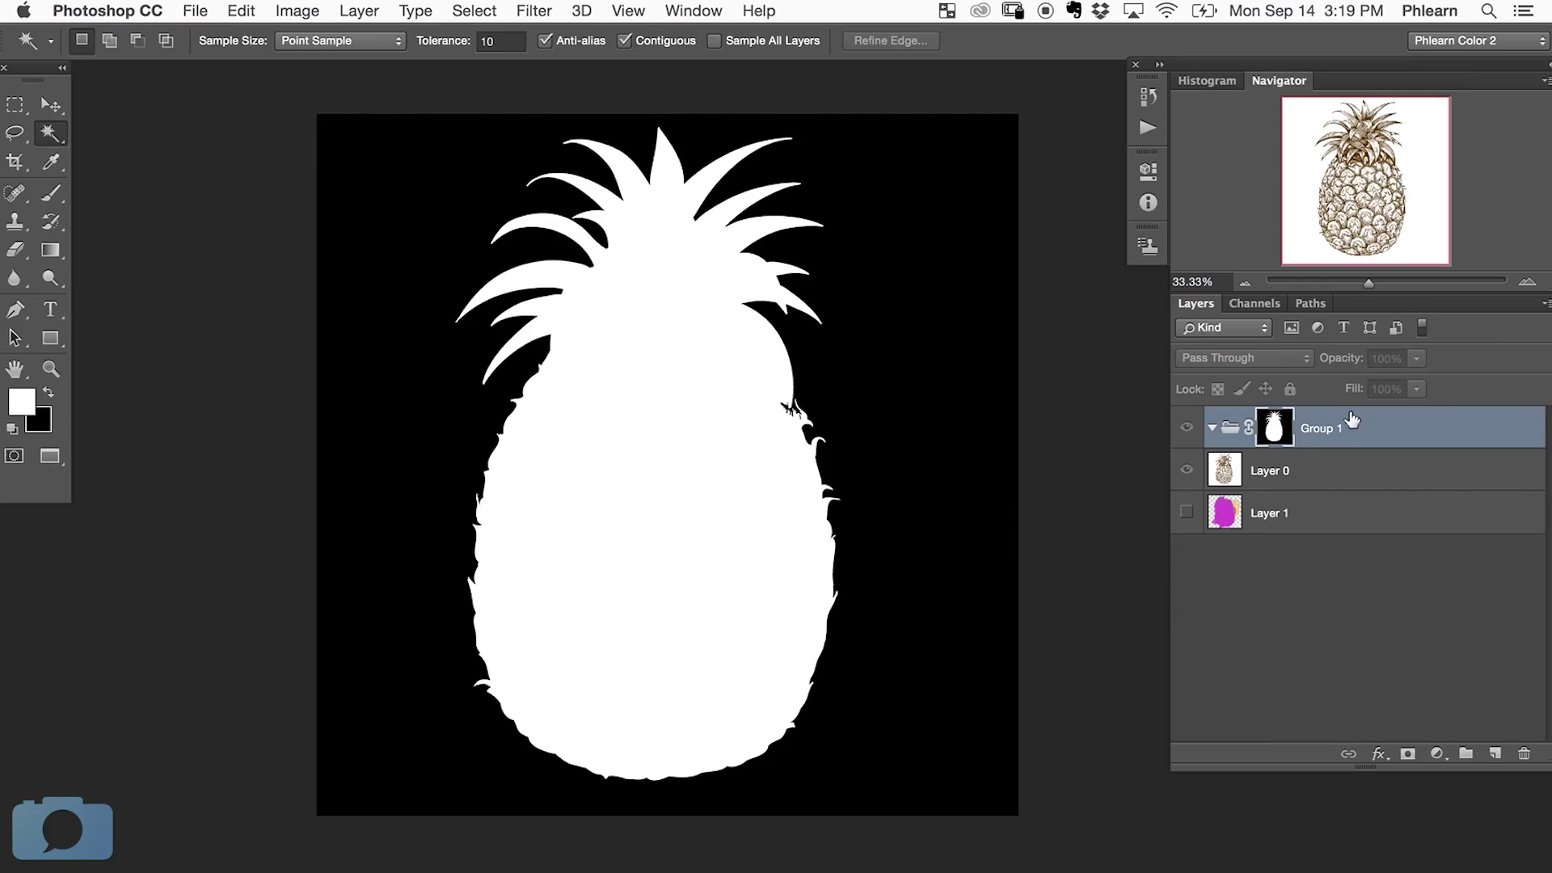
pyautogui.keyDown('alt'); pyautogui.click(1273, 429); pyautogui.keyUp('alt')
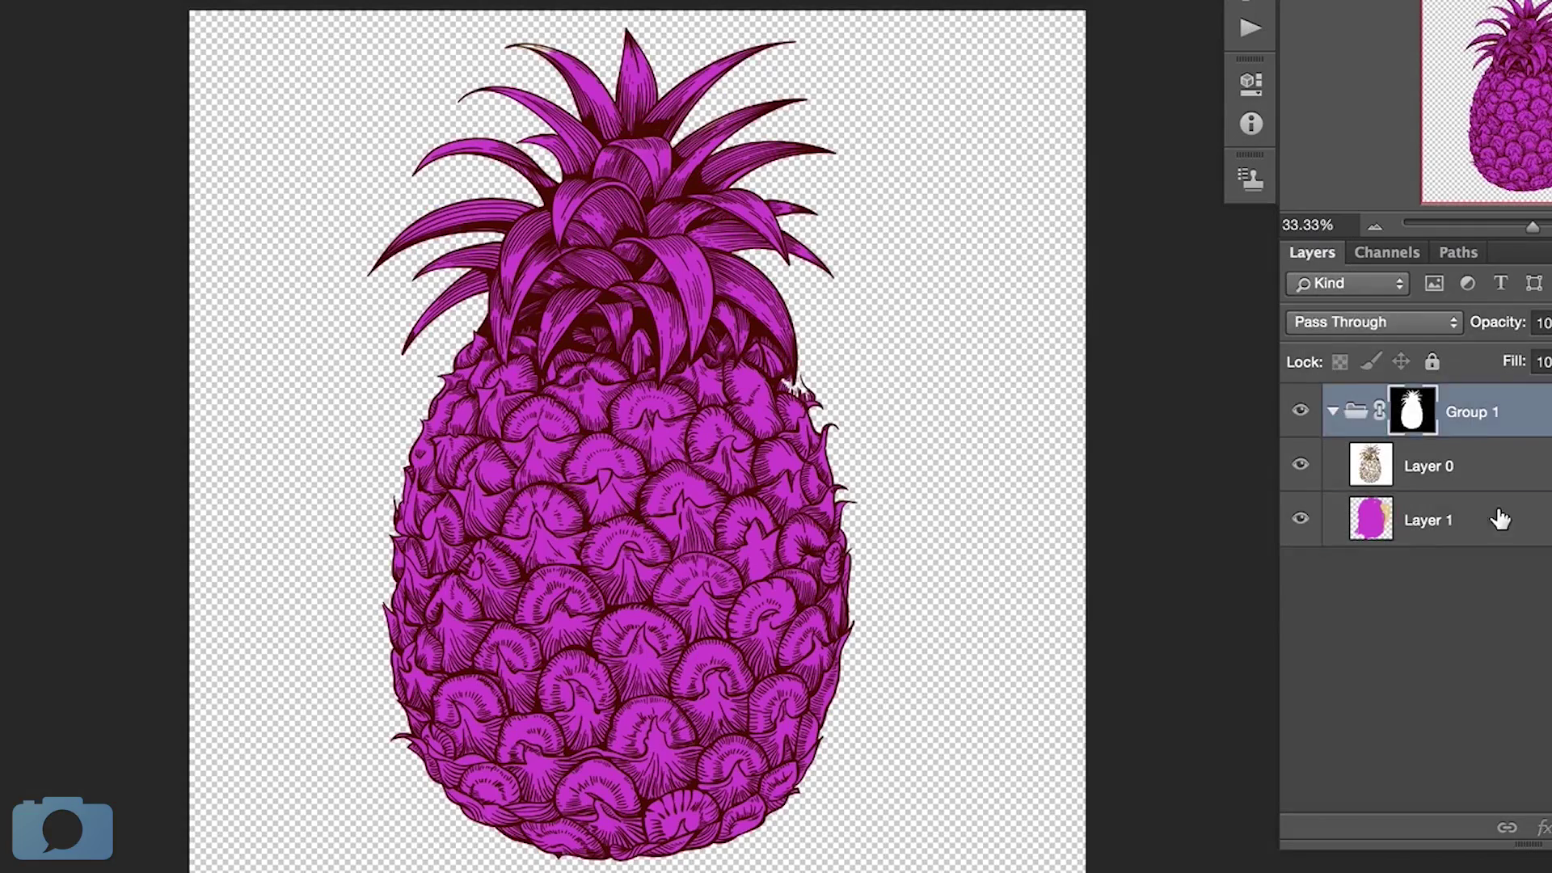
pyautogui.click(1324, 523)
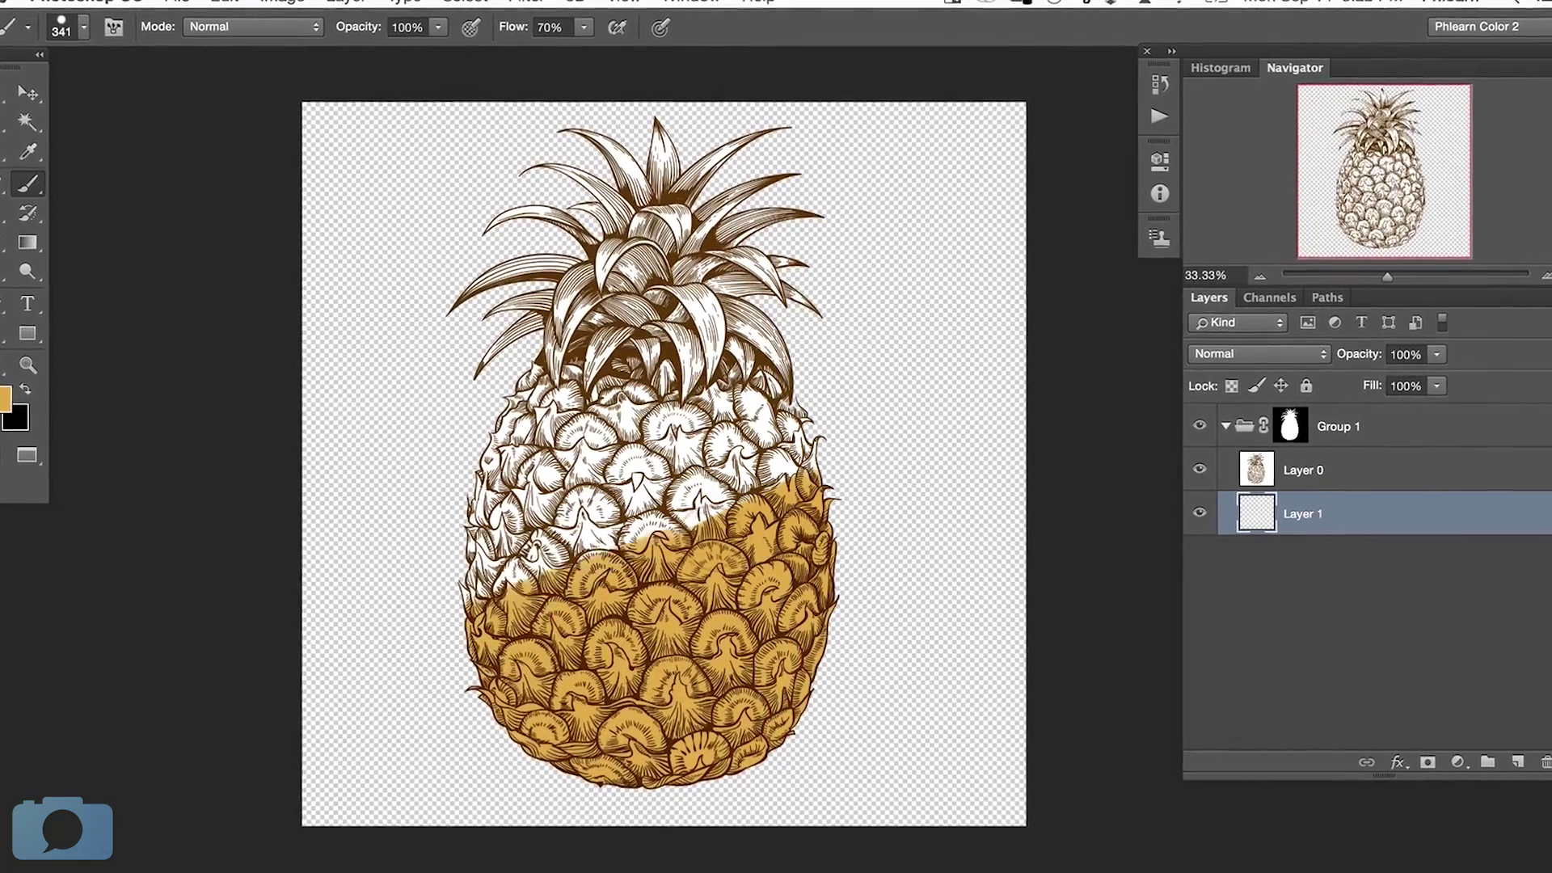
pyautogui.moveTo(833, 509)
pyautogui.mouseDown()
pyautogui.moveTo(468, 578)
pyautogui.moveTo(426, 530)
pyautogui.moveTo(458, 488)
pyautogui.moveTo(824, 457)
pyautogui.mouseUp()
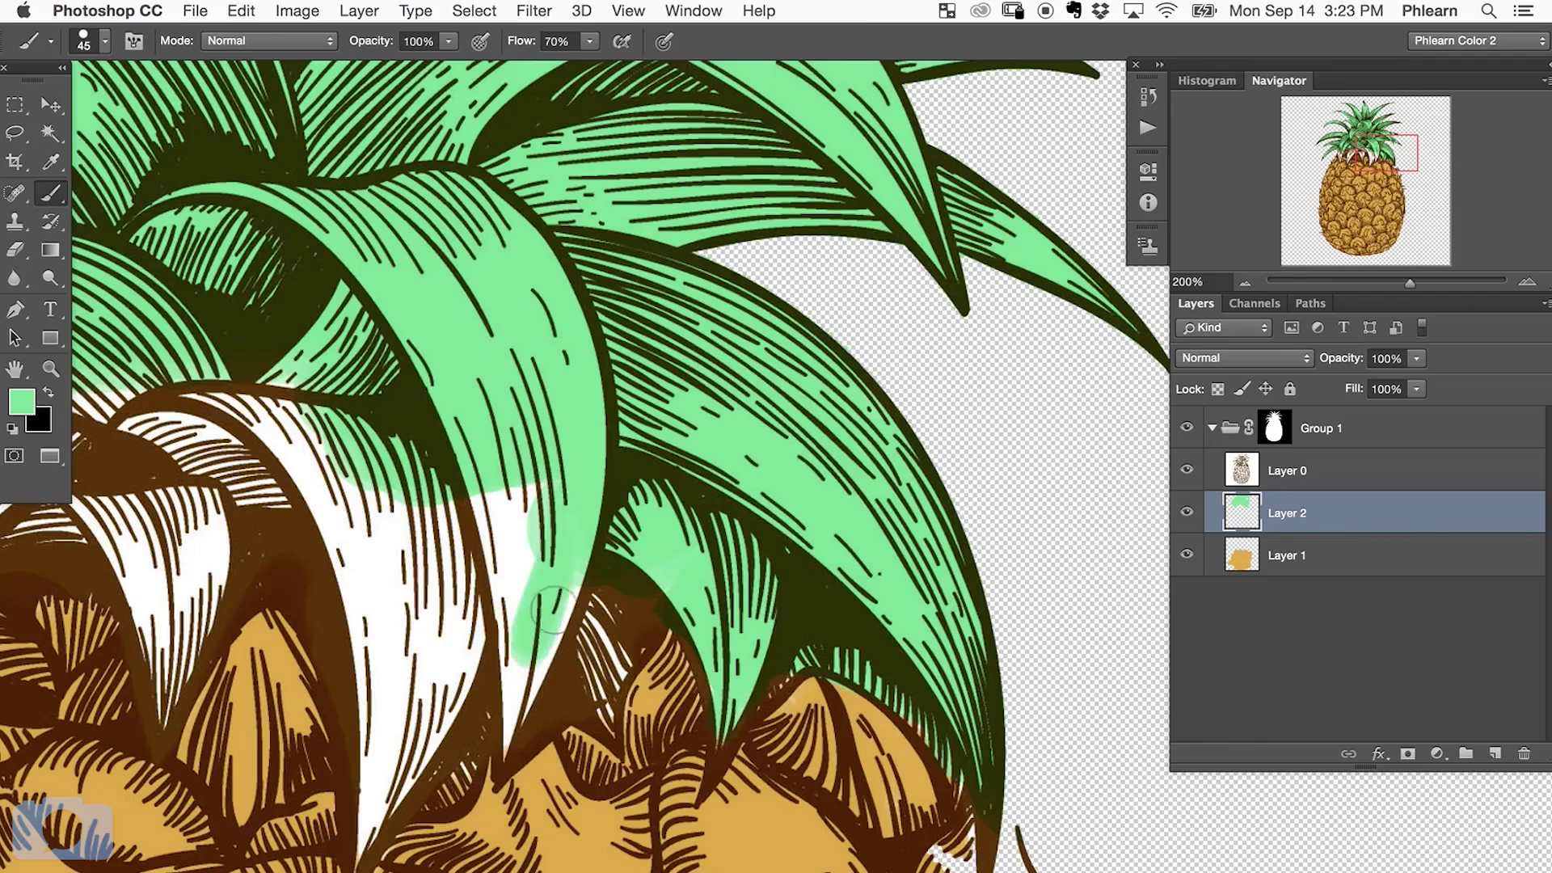
pyautogui.moveTo(626, 671)
pyautogui.mouseDown()
pyautogui.moveTo(378, 775)
pyautogui.moveTo(363, 501)
pyautogui.moveTo(276, 553)
pyautogui.mouseUp()
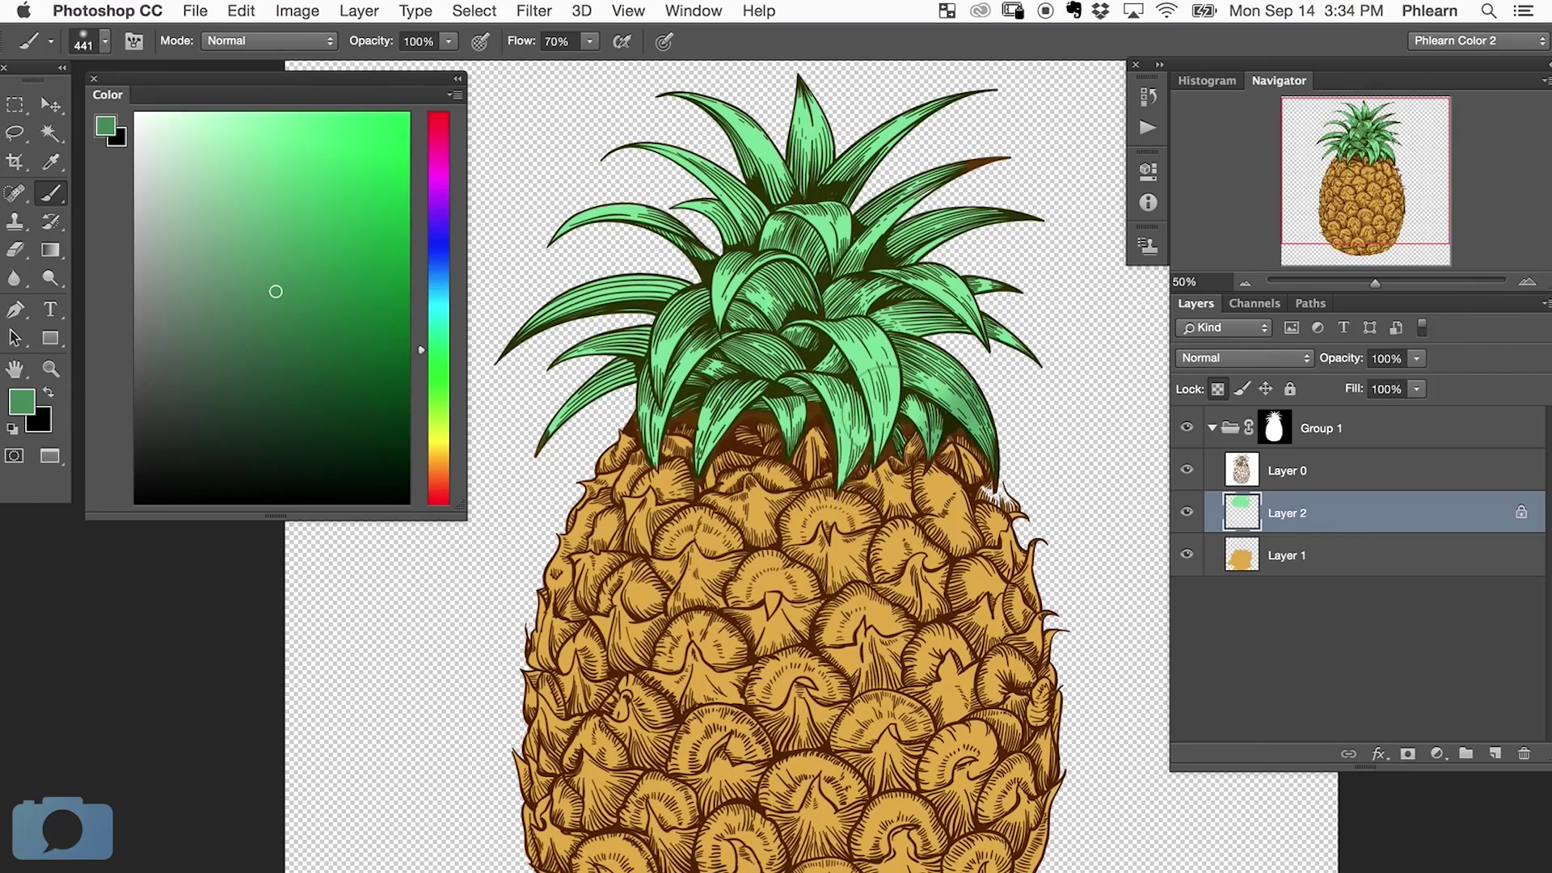
pyautogui.moveTo(839, 422); pyautogui.dragTo(881, 422)
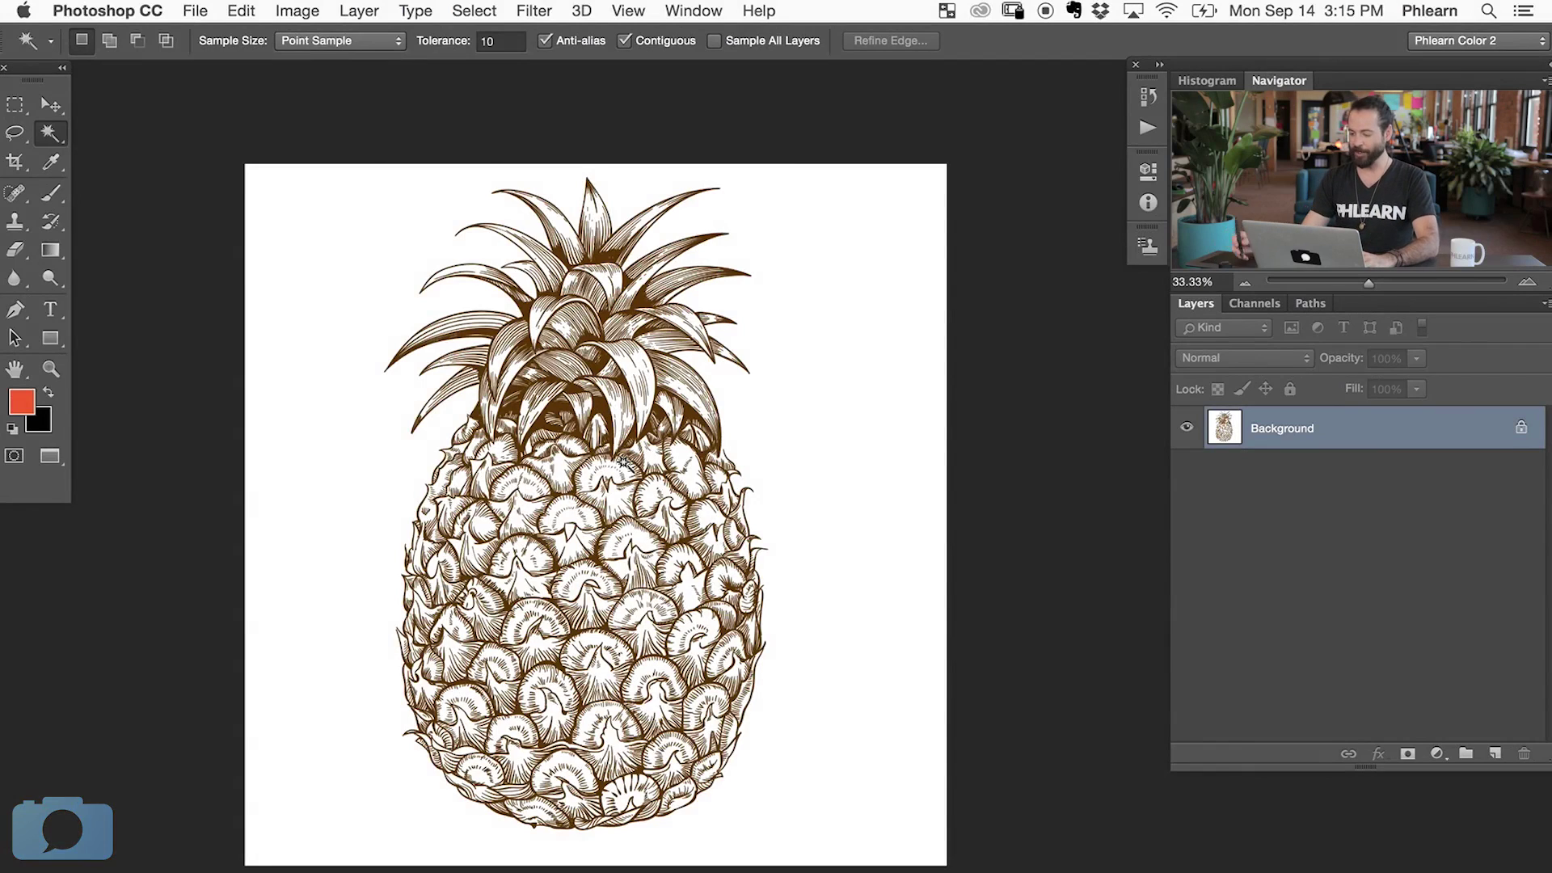
# - Choose the Brush tool and create a new empty layer above the Background layer
pyautogui.moveTo(673, 581); pyautogui.dragTo(763, 563)
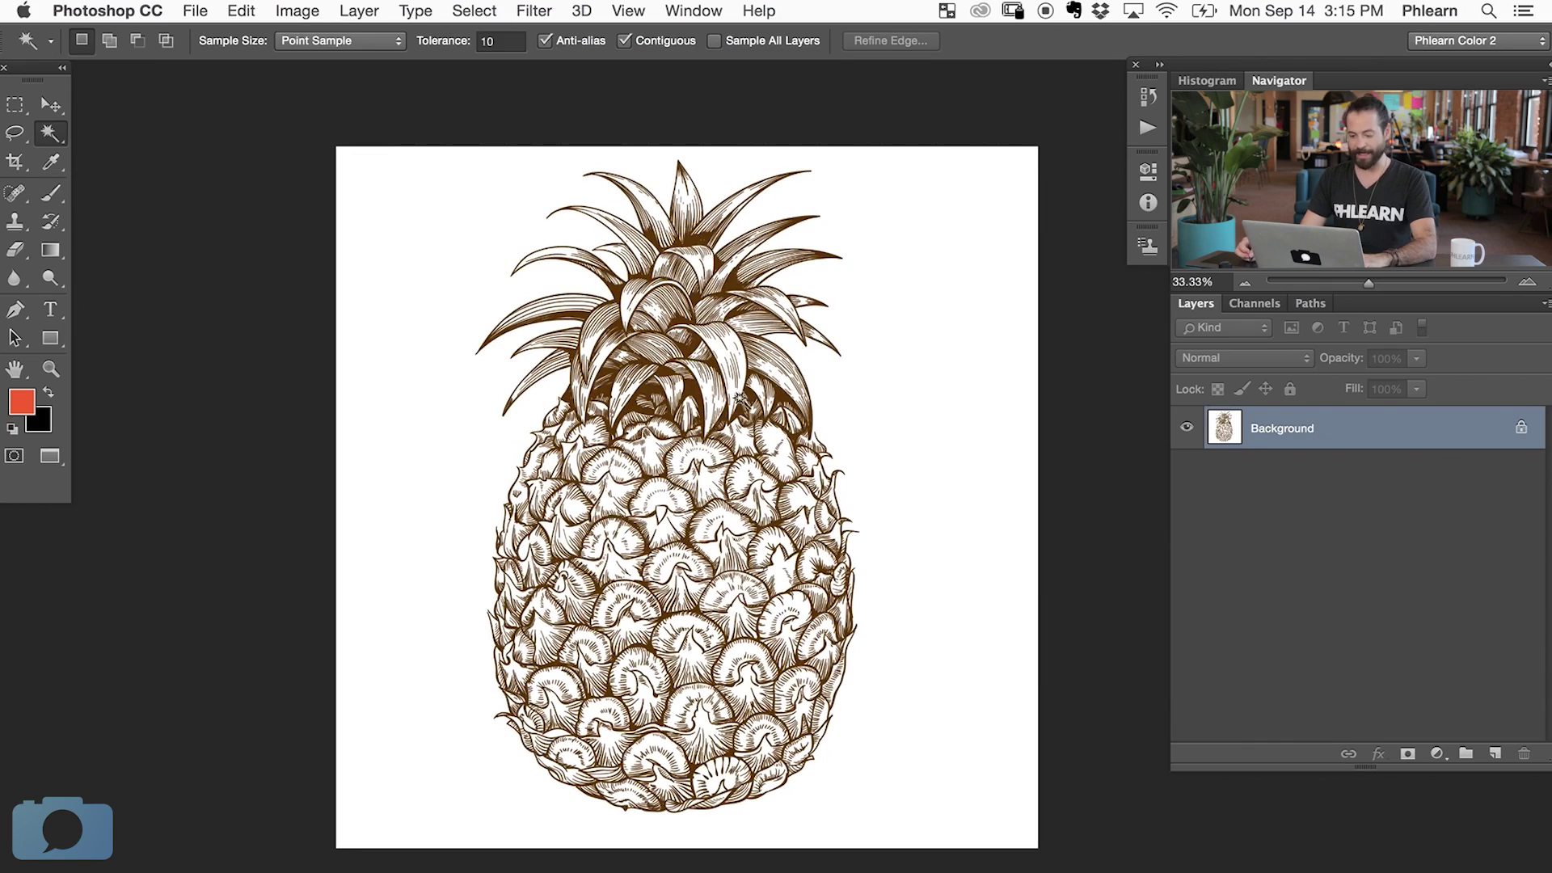
pyautogui.press('b')
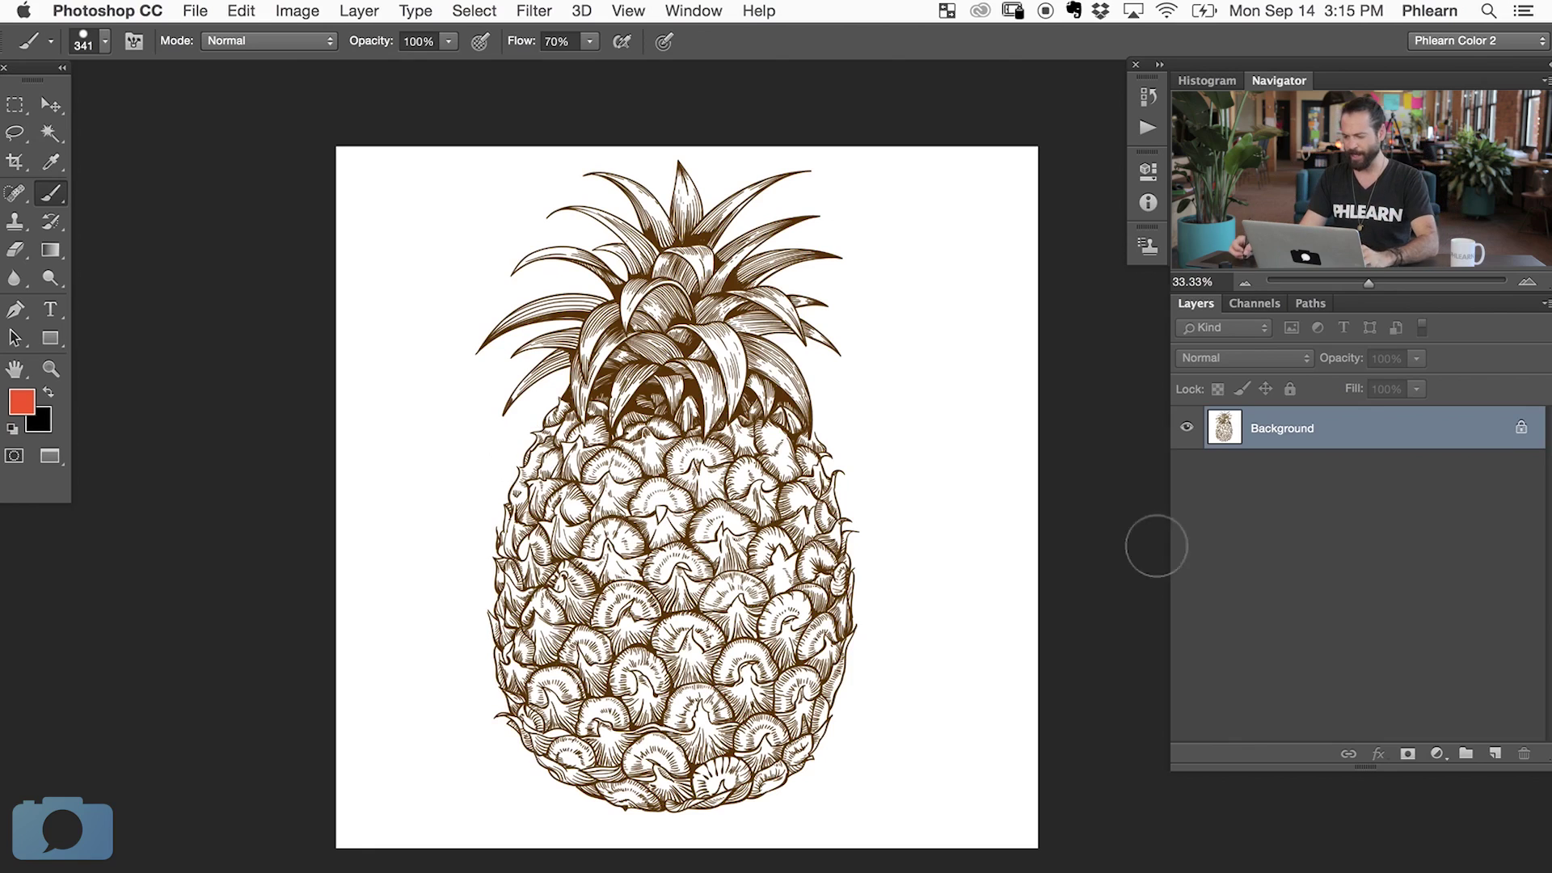
pyautogui.click(1494, 753)
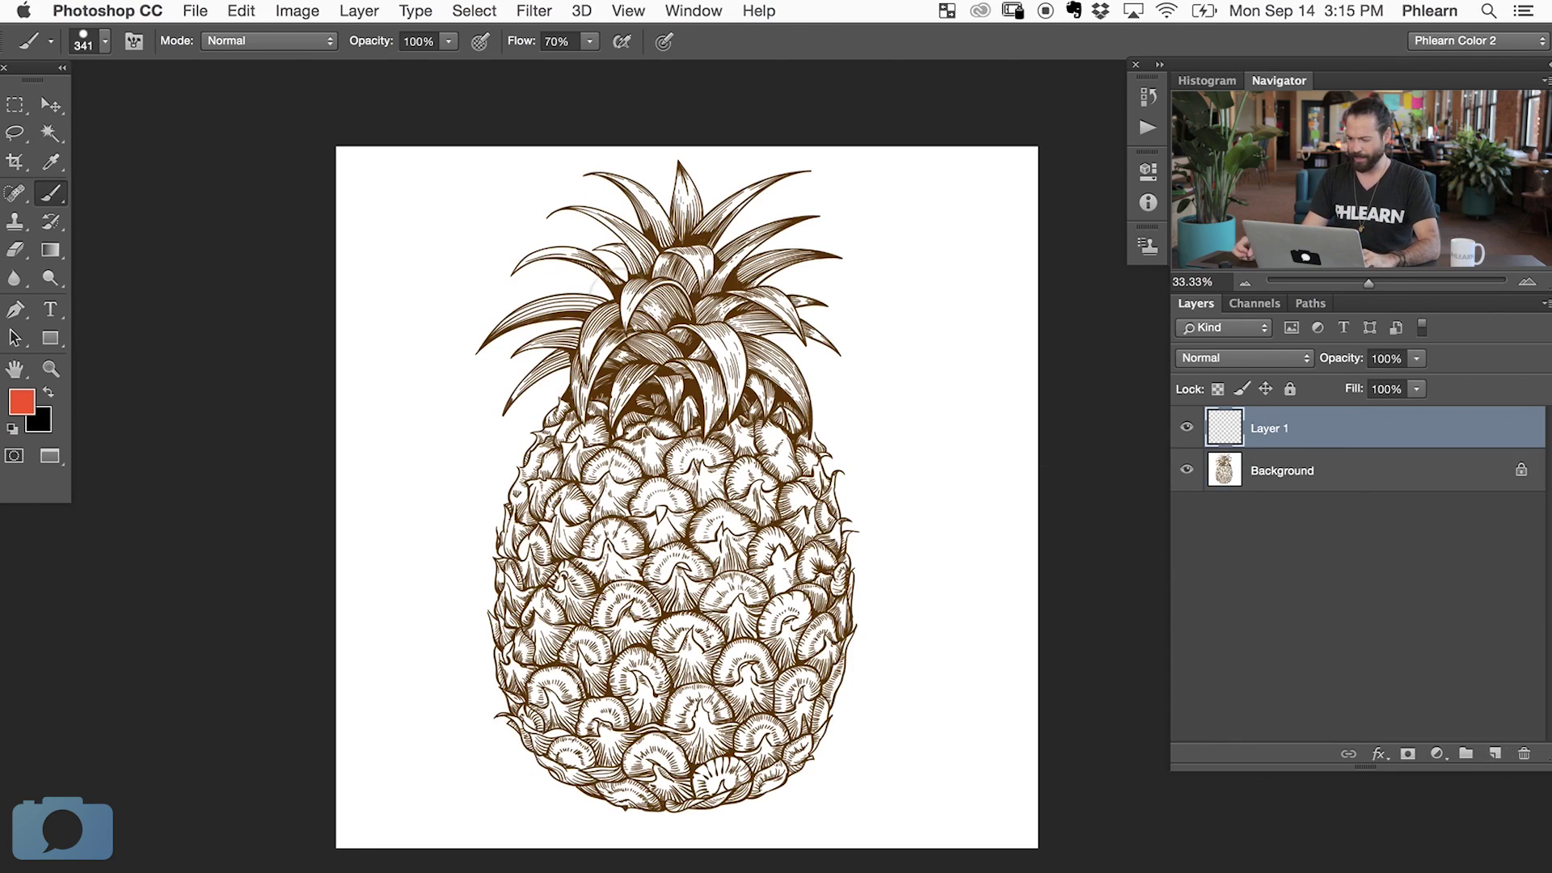
# - Try to move Layer 1 beneath the locked Background layer
pyautogui.moveTo(1356, 429); pyautogui.dragTo(1336, 485)
pyautogui.doubleClick(1258, 445)
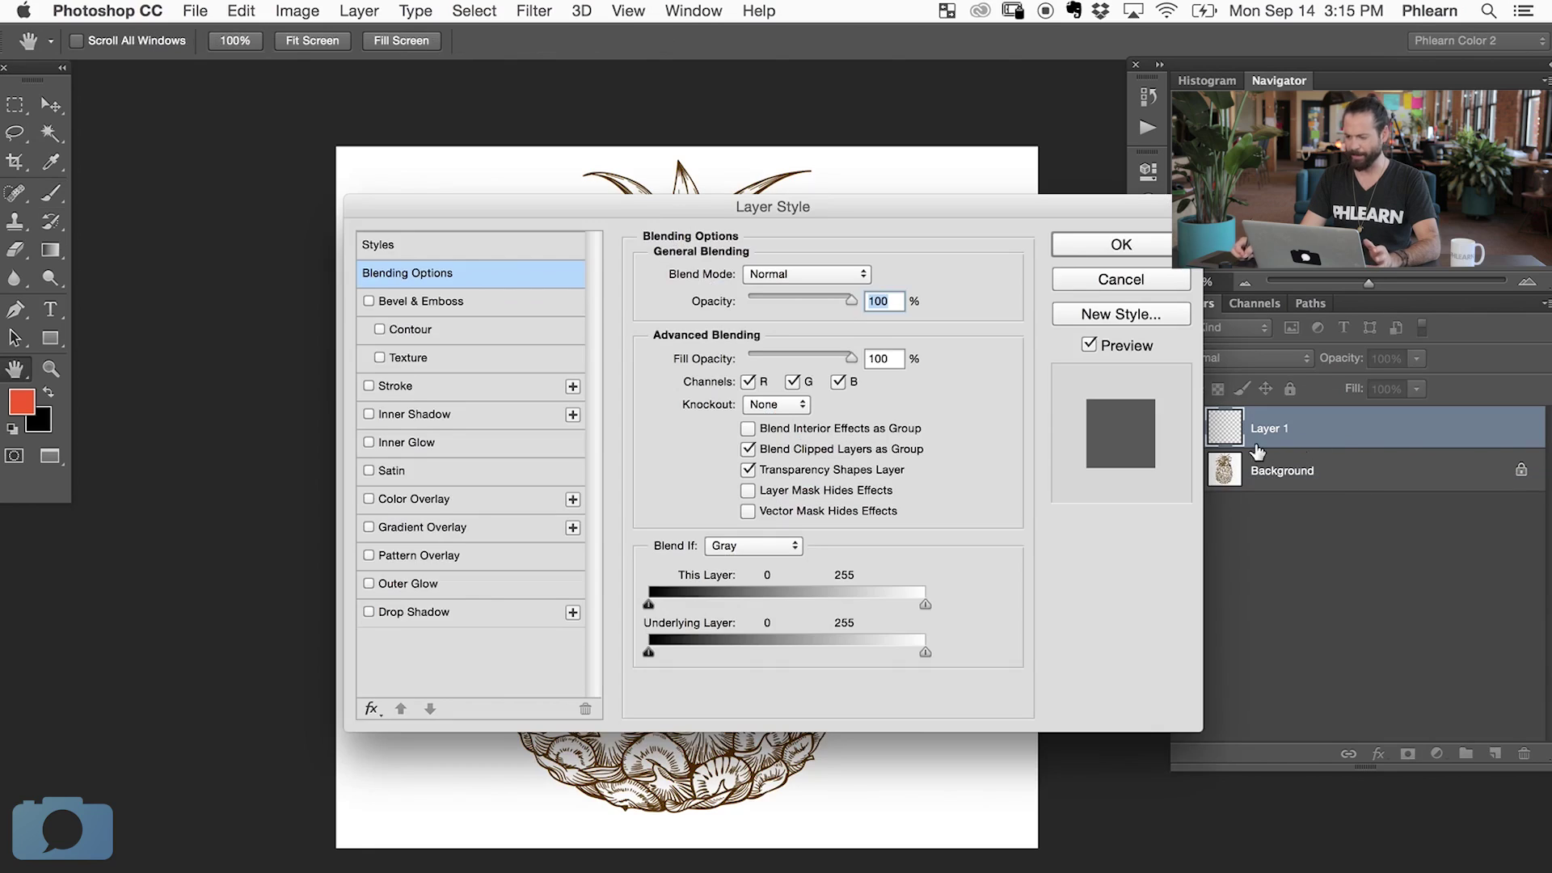
pyautogui.click(1112, 281)
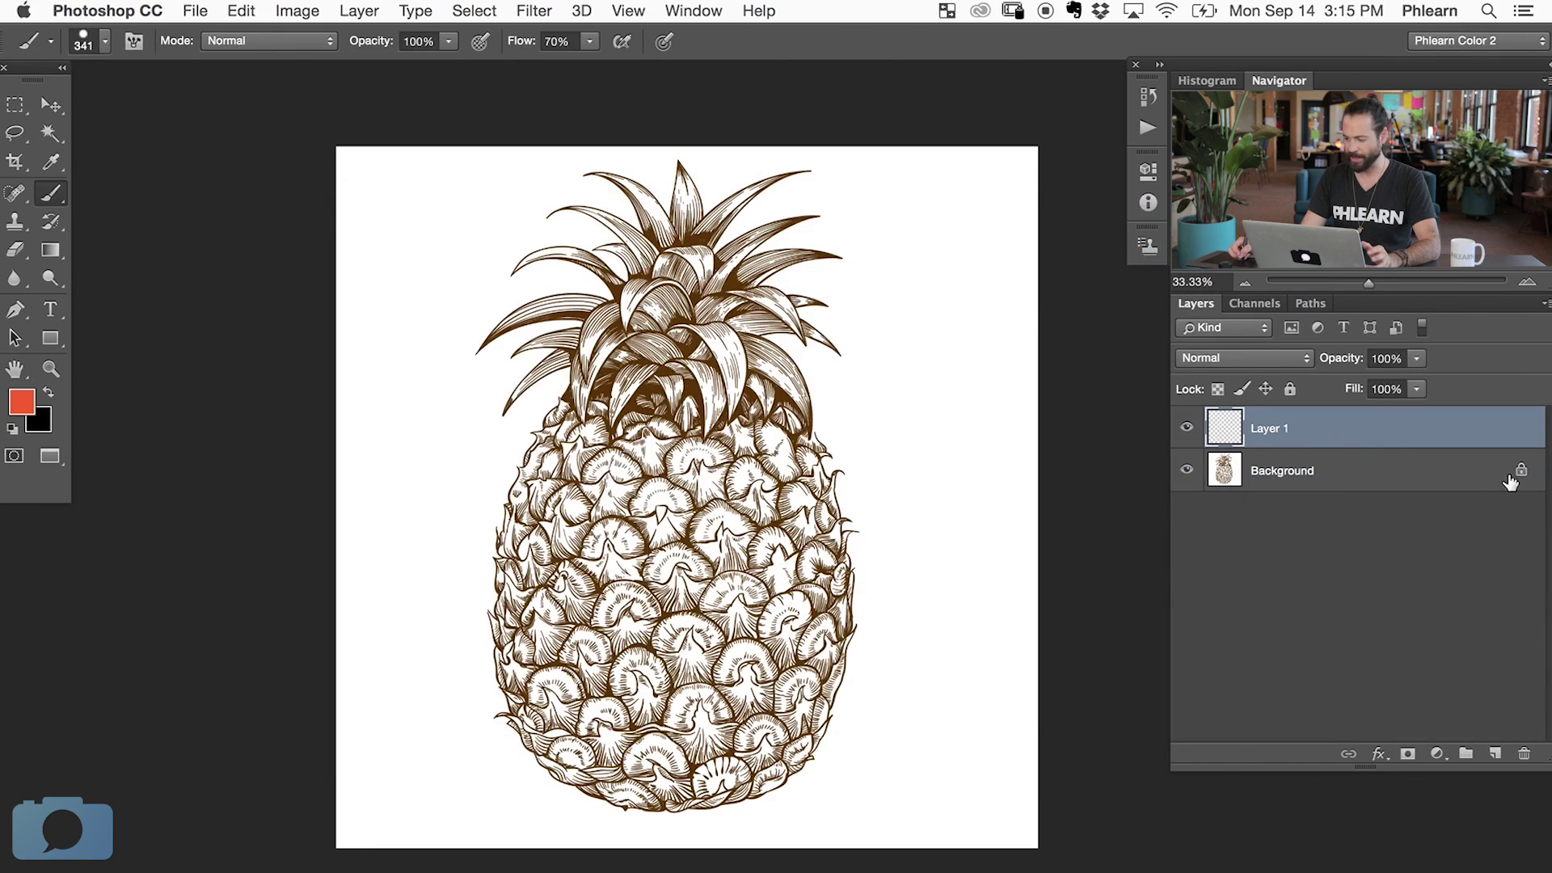
# - Convert the locked Background into a regular layer named Layer 0 and move Layer 1 beneath it
pyautogui.click(1331, 473)
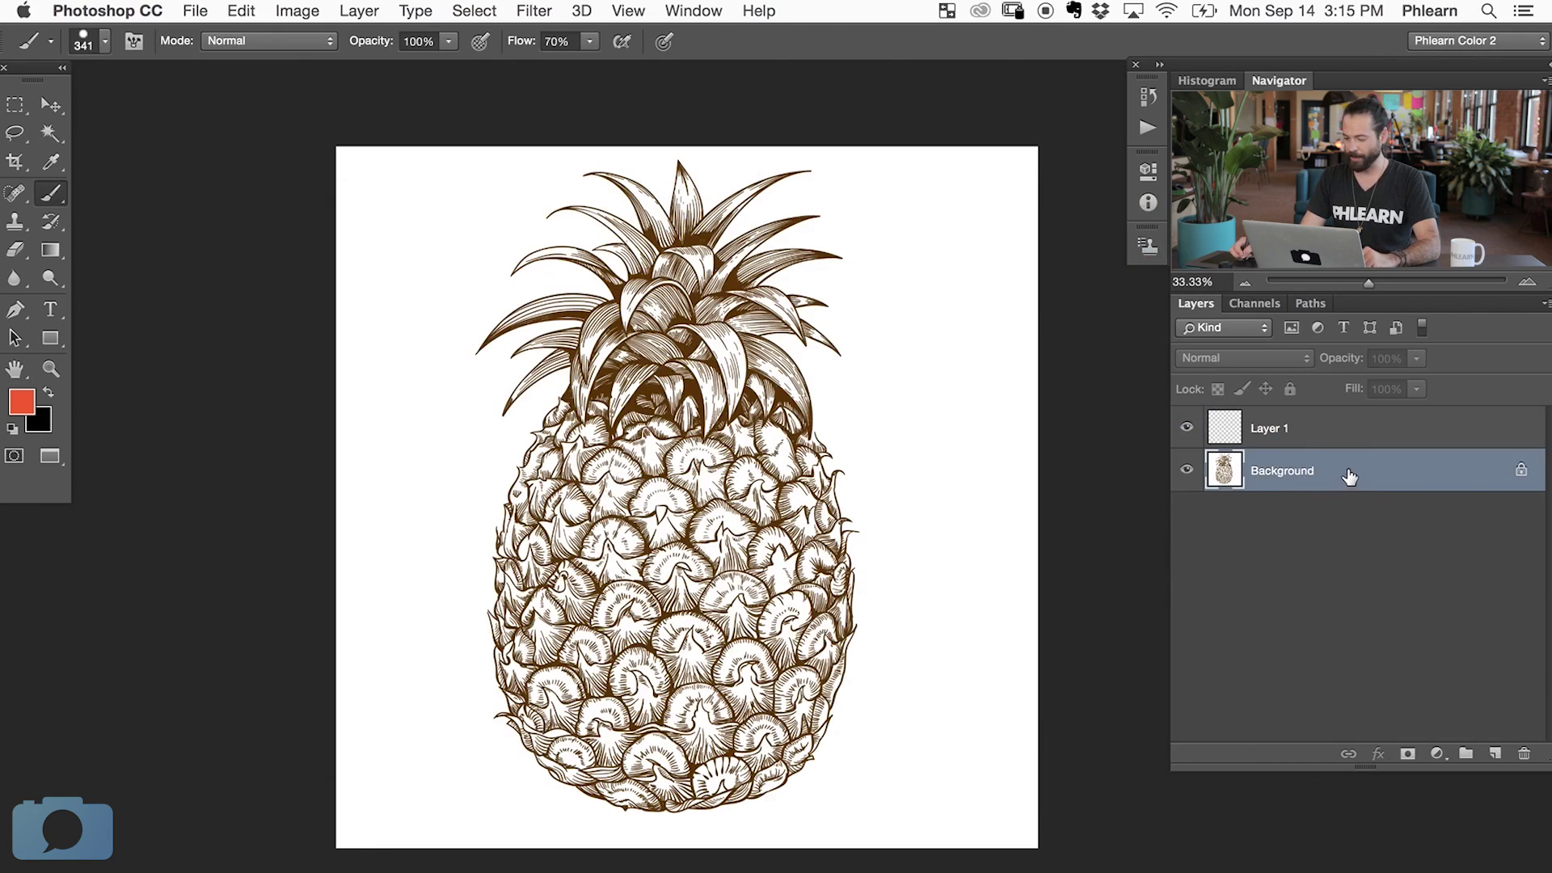
pyautogui.doubleClick(1339, 478)
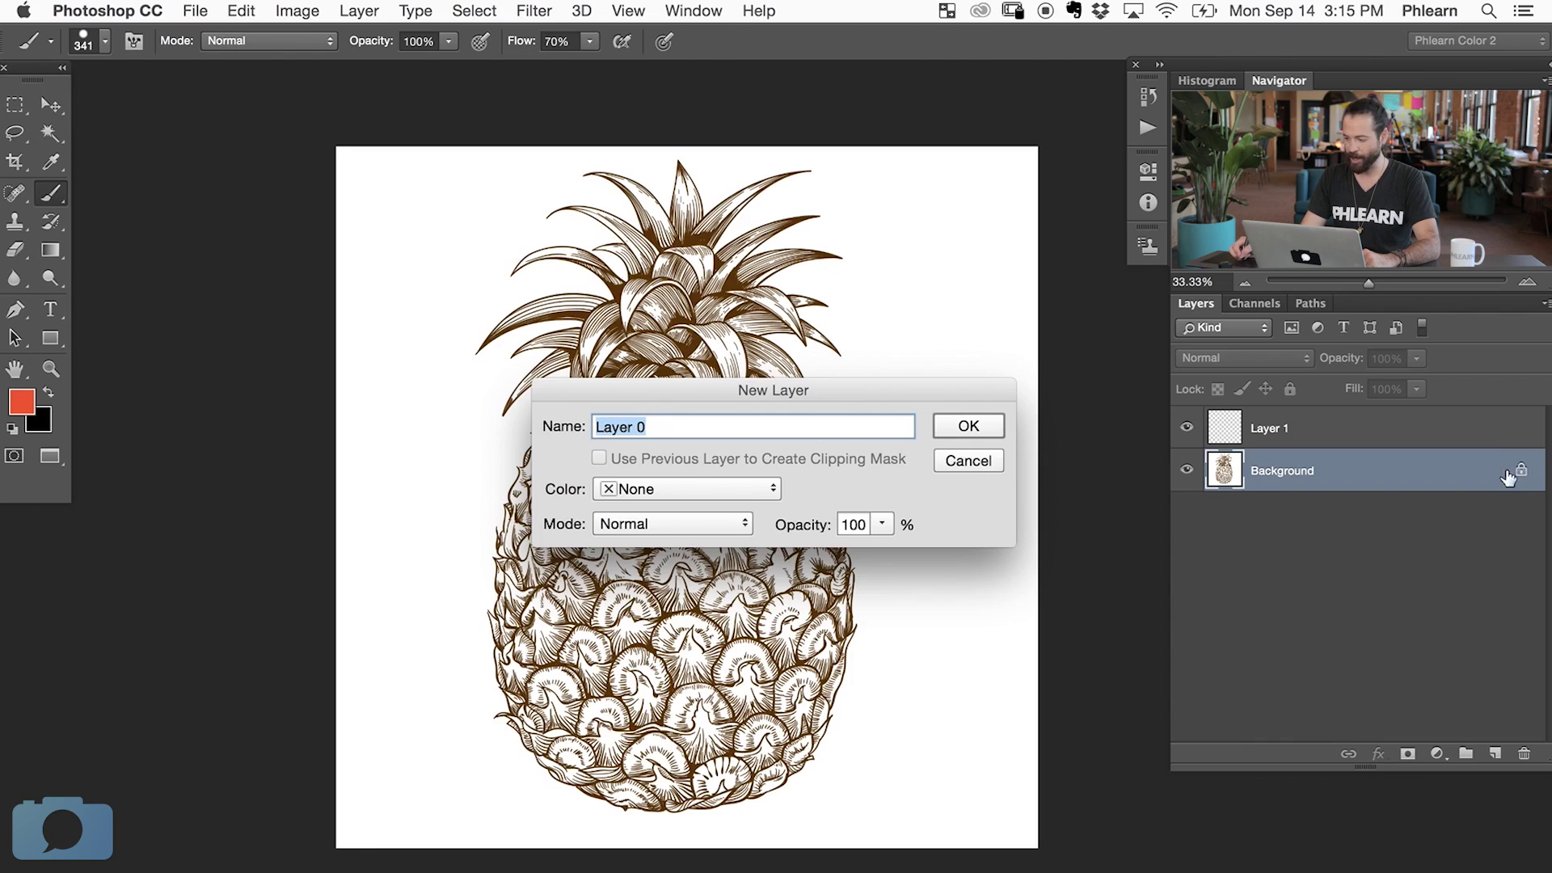
pyautogui.click(984, 428)
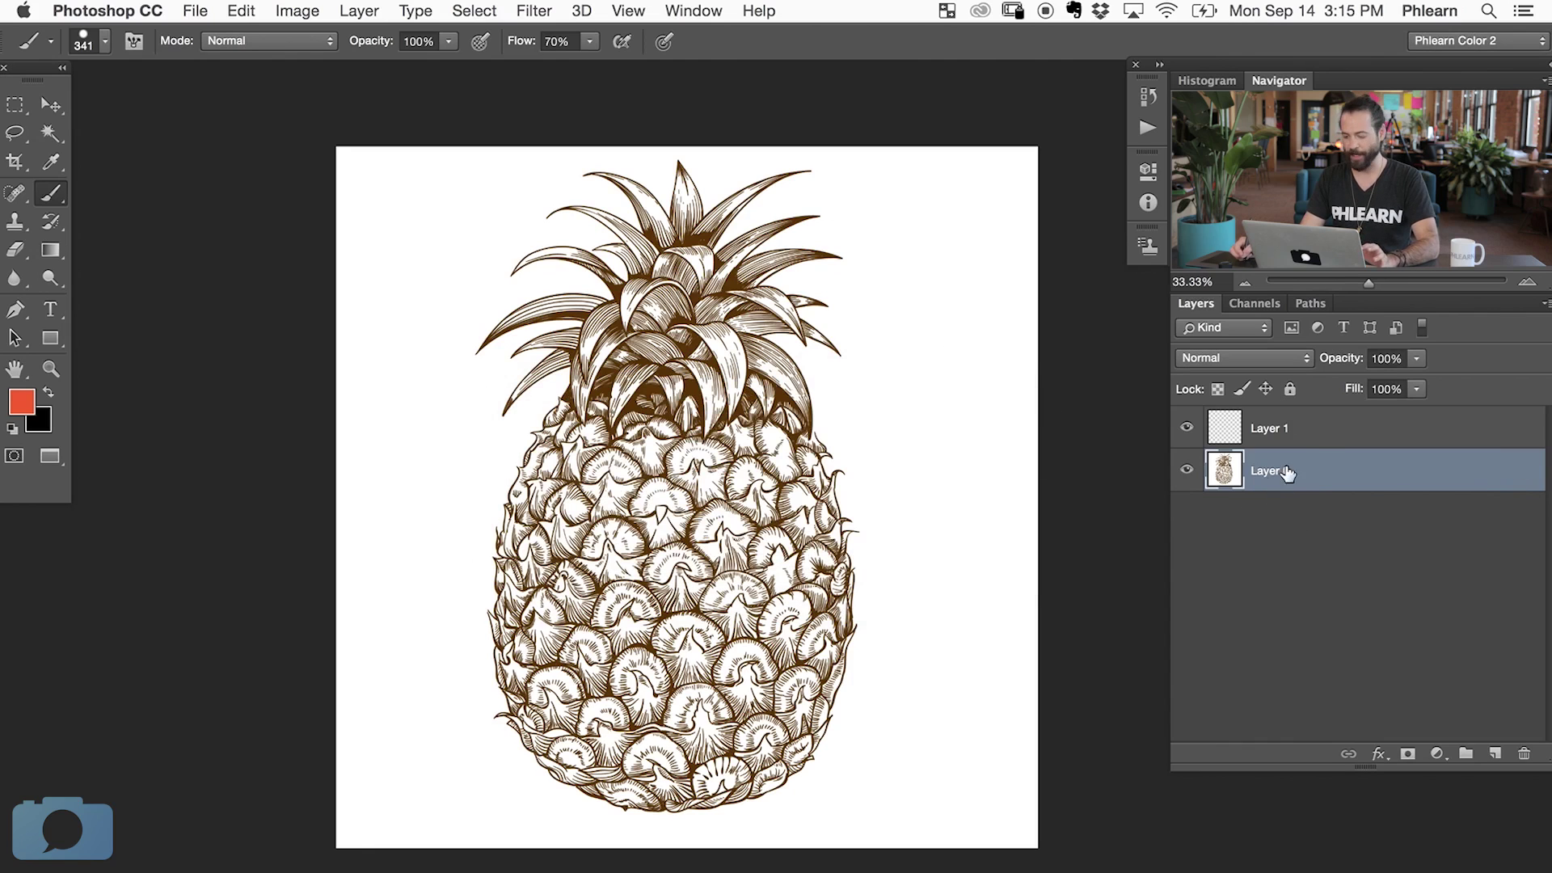
pyautogui.click(1301, 434)
pyautogui.moveTo(1302, 429); pyautogui.dragTo(1291, 486)
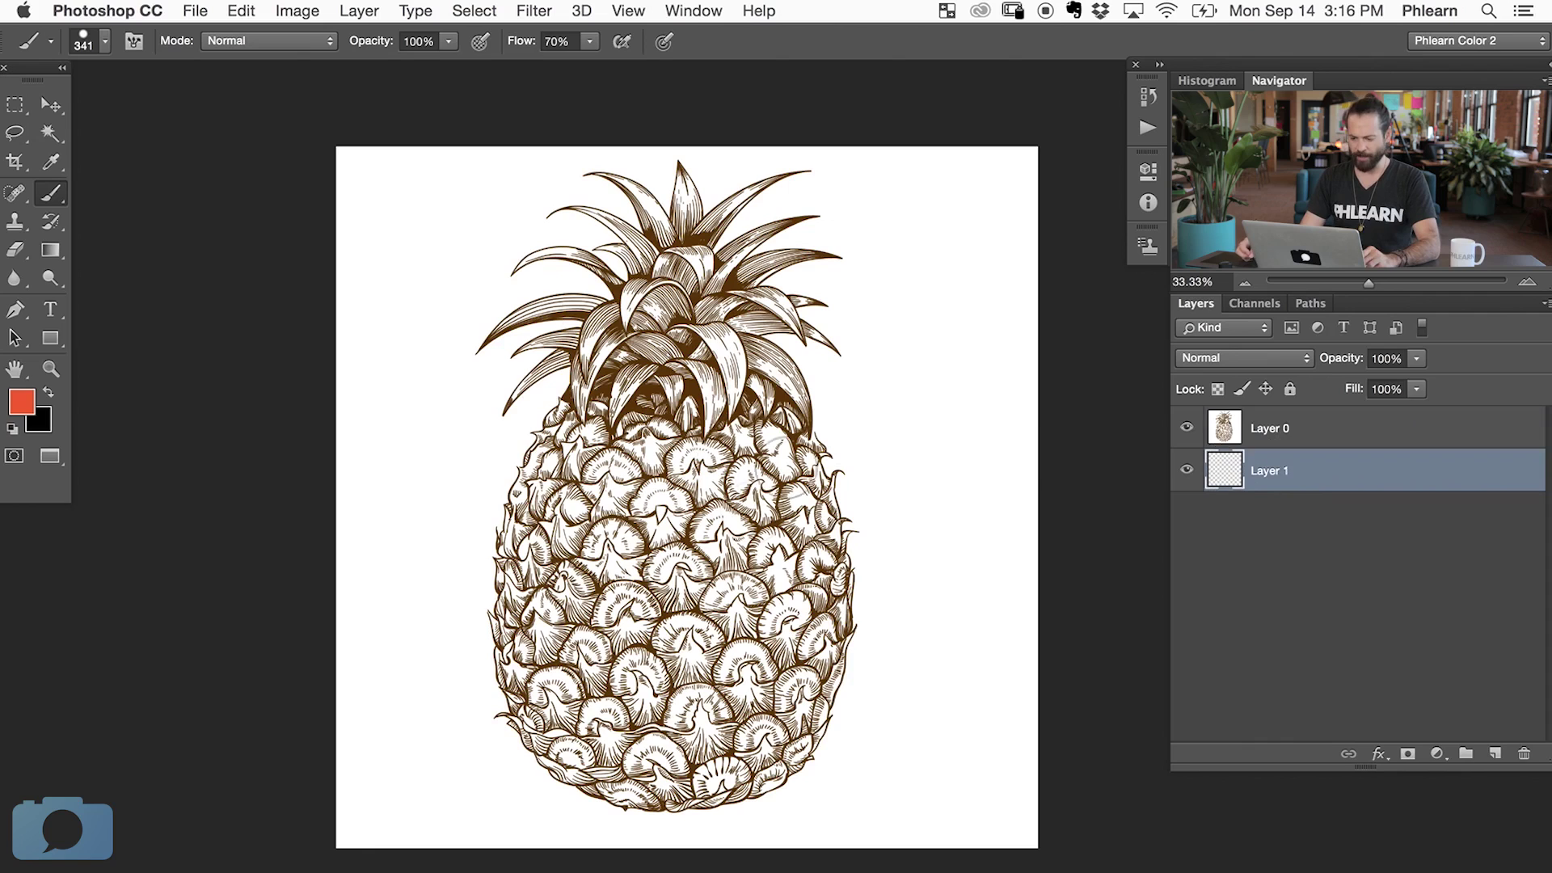
# - Set the foreground color to the soft yellow #e7c869 and return to the Brush tool
pyautogui.click(29, 407)
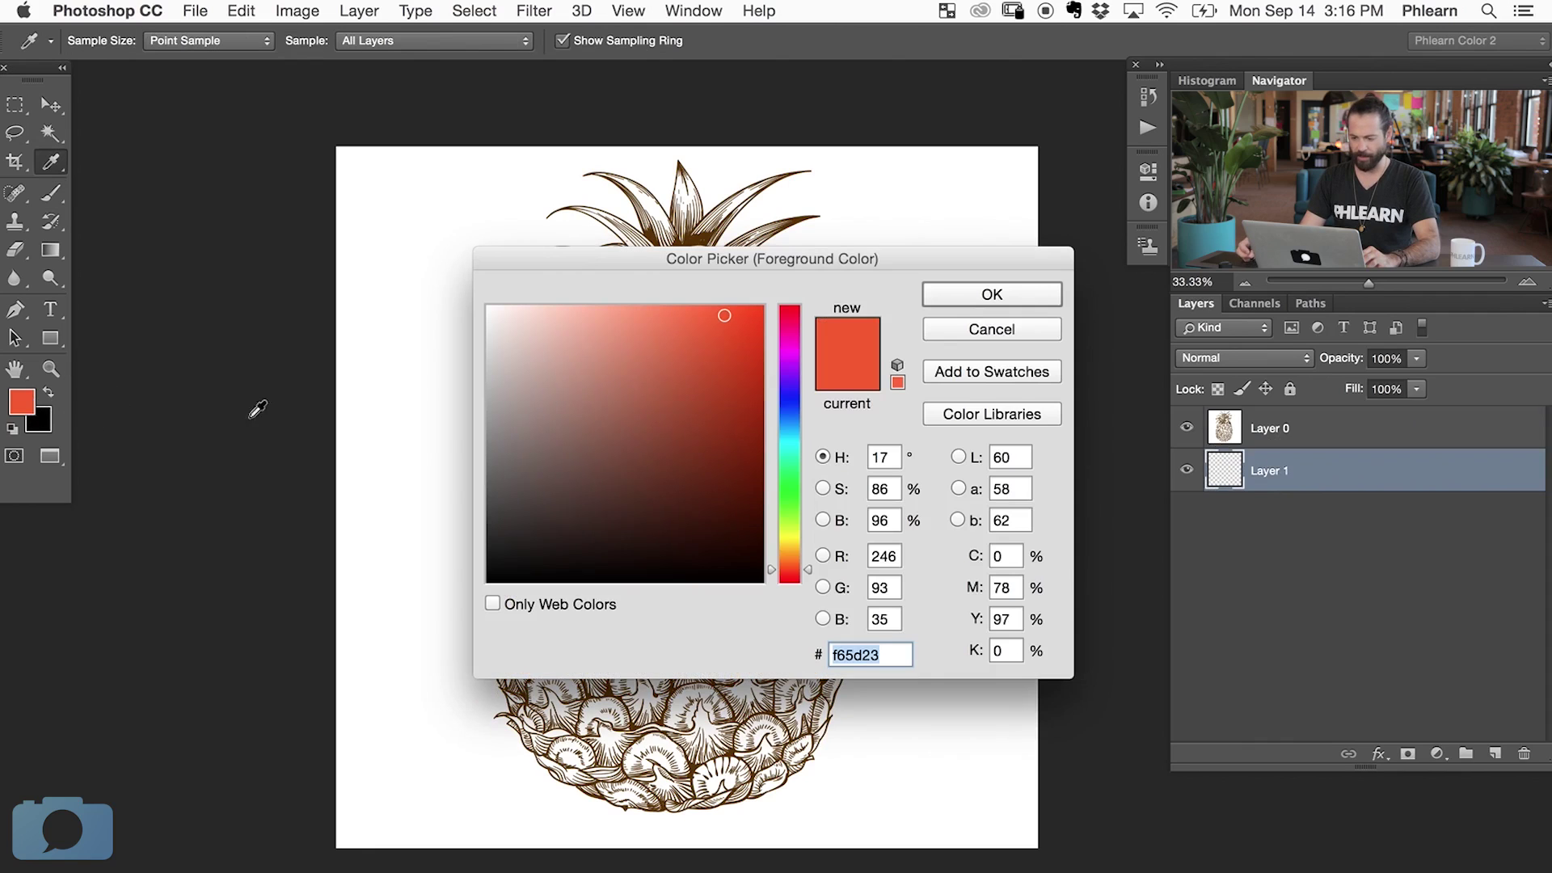
pyautogui.click(797, 546)
pyautogui.moveTo(682, 433); pyautogui.dragTo(637, 331)
pyautogui.click(962, 304)
pyautogui.press('b')
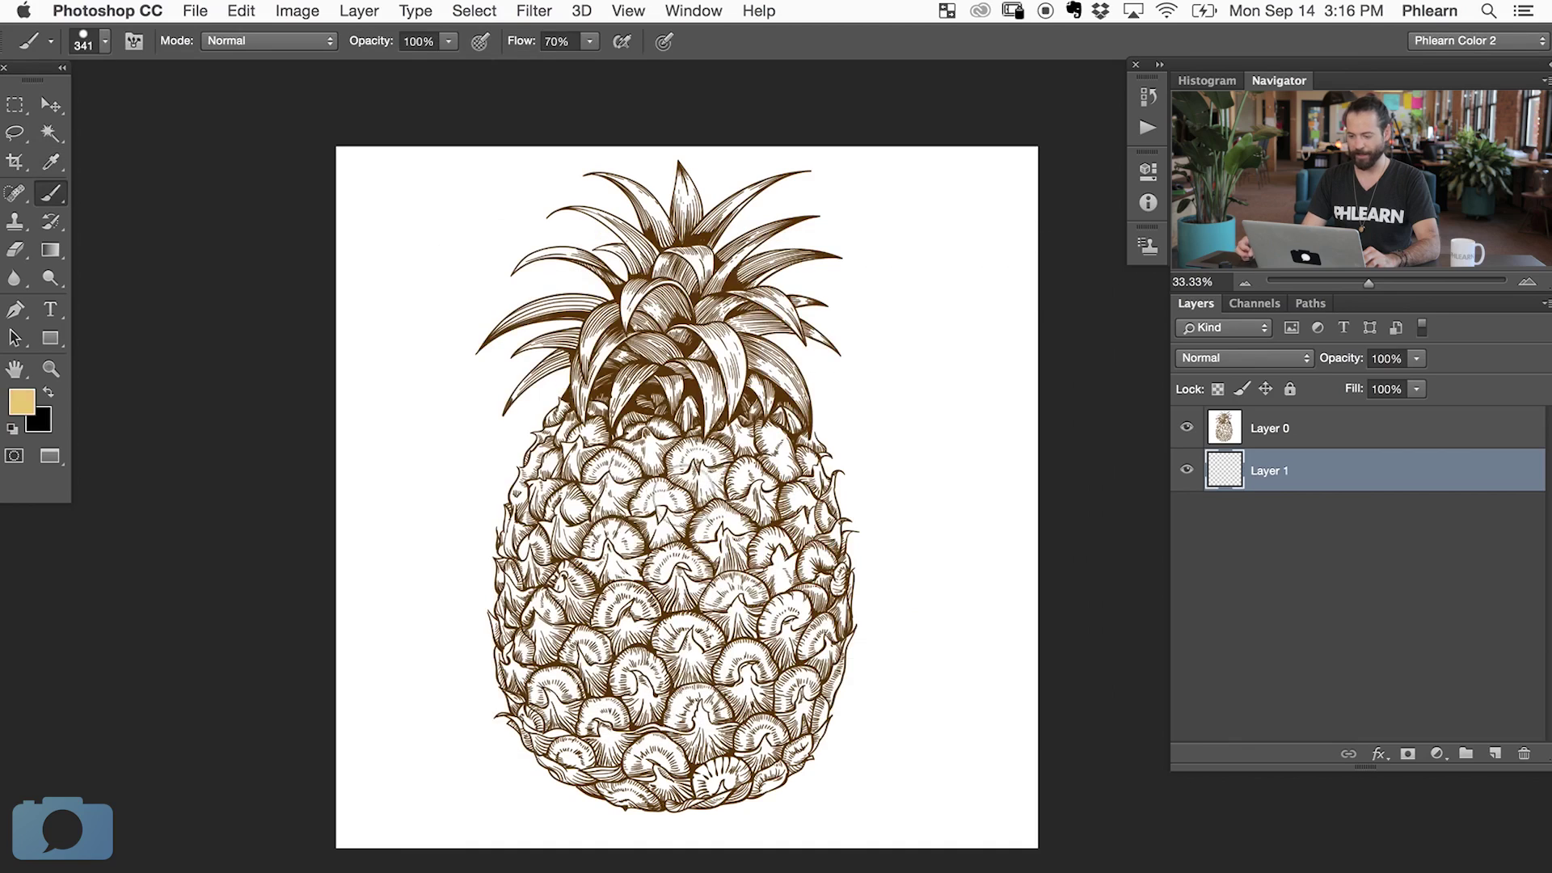
# - Hide Layer 0 and paint broad yellow brush strokes across the lower middle of the canvas on Layer 1
pyautogui.click(1186, 429)
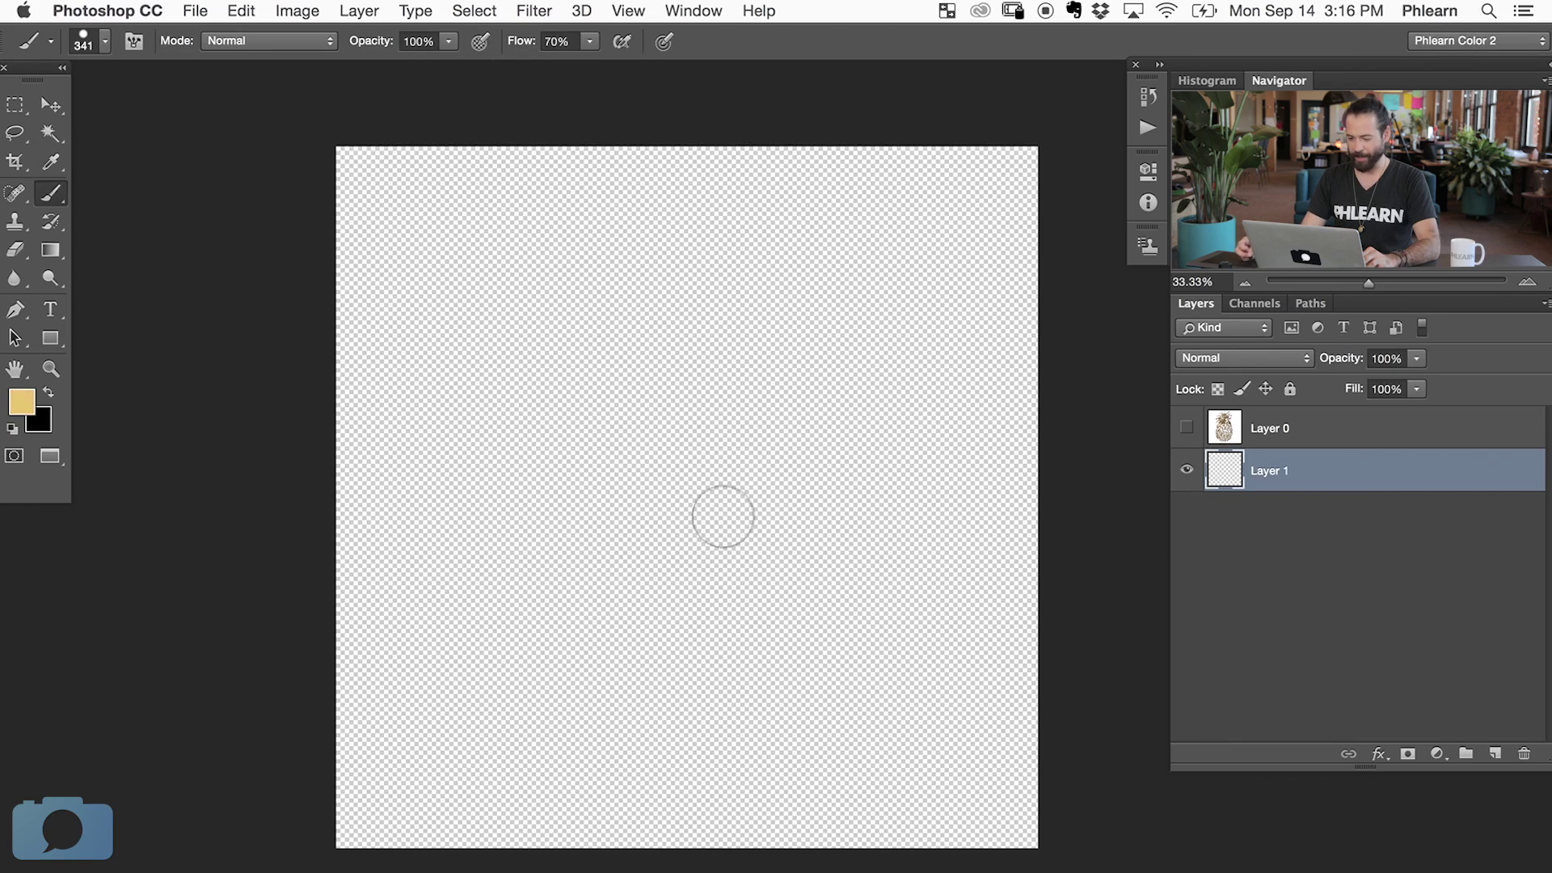
pyautogui.click(1188, 435)
pyautogui.click(1188, 437)
pyautogui.moveTo(566, 581)
pyautogui.mouseDown()
pyautogui.moveTo(789, 457)
pyautogui.moveTo(547, 686)
pyautogui.moveTo(685, 659)
pyautogui.moveTo(881, 493)
pyautogui.mouseUp()
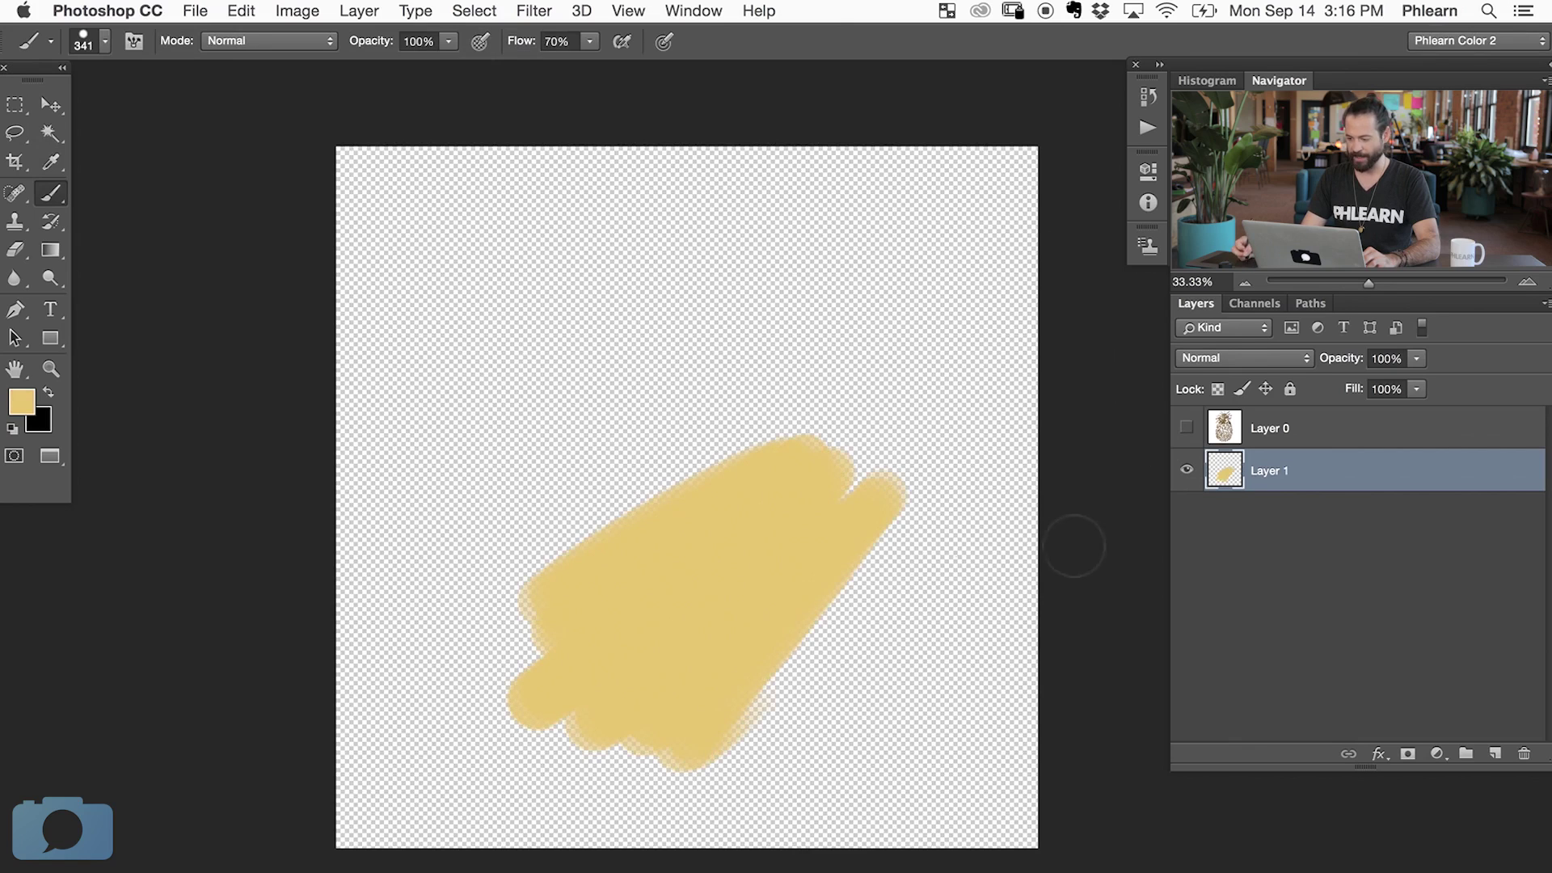
# - Toggle Layer 1's visibility to check the yellow paint, and show Layer 0 again
pyautogui.click(1186, 470)
pyautogui.click(1186, 471)
pyautogui.click(1186, 471)
pyautogui.click(1186, 471)
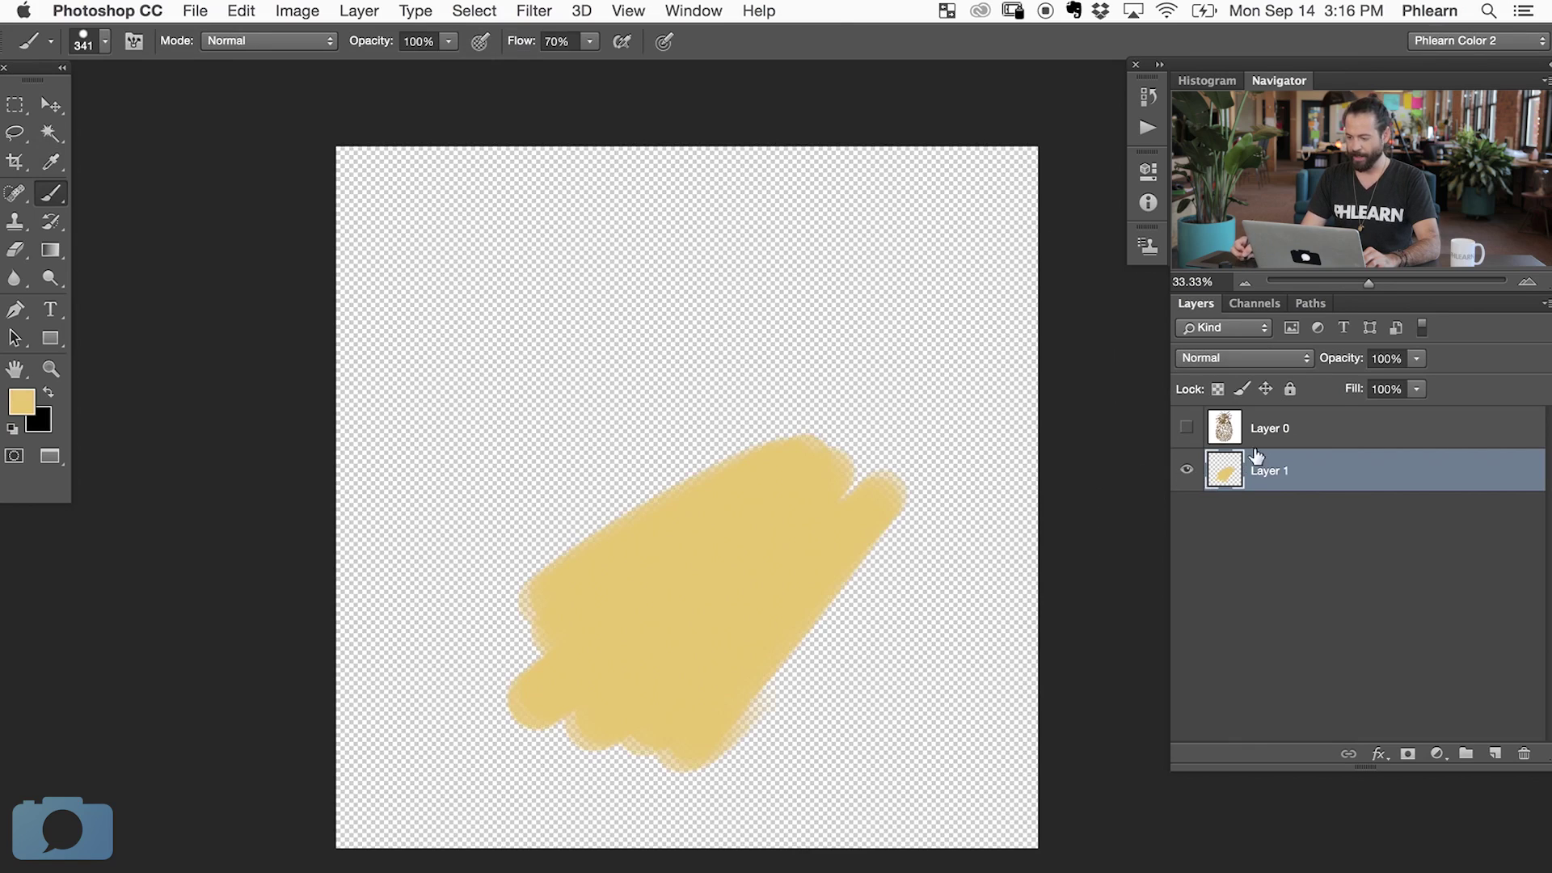
pyautogui.click(1187, 428)
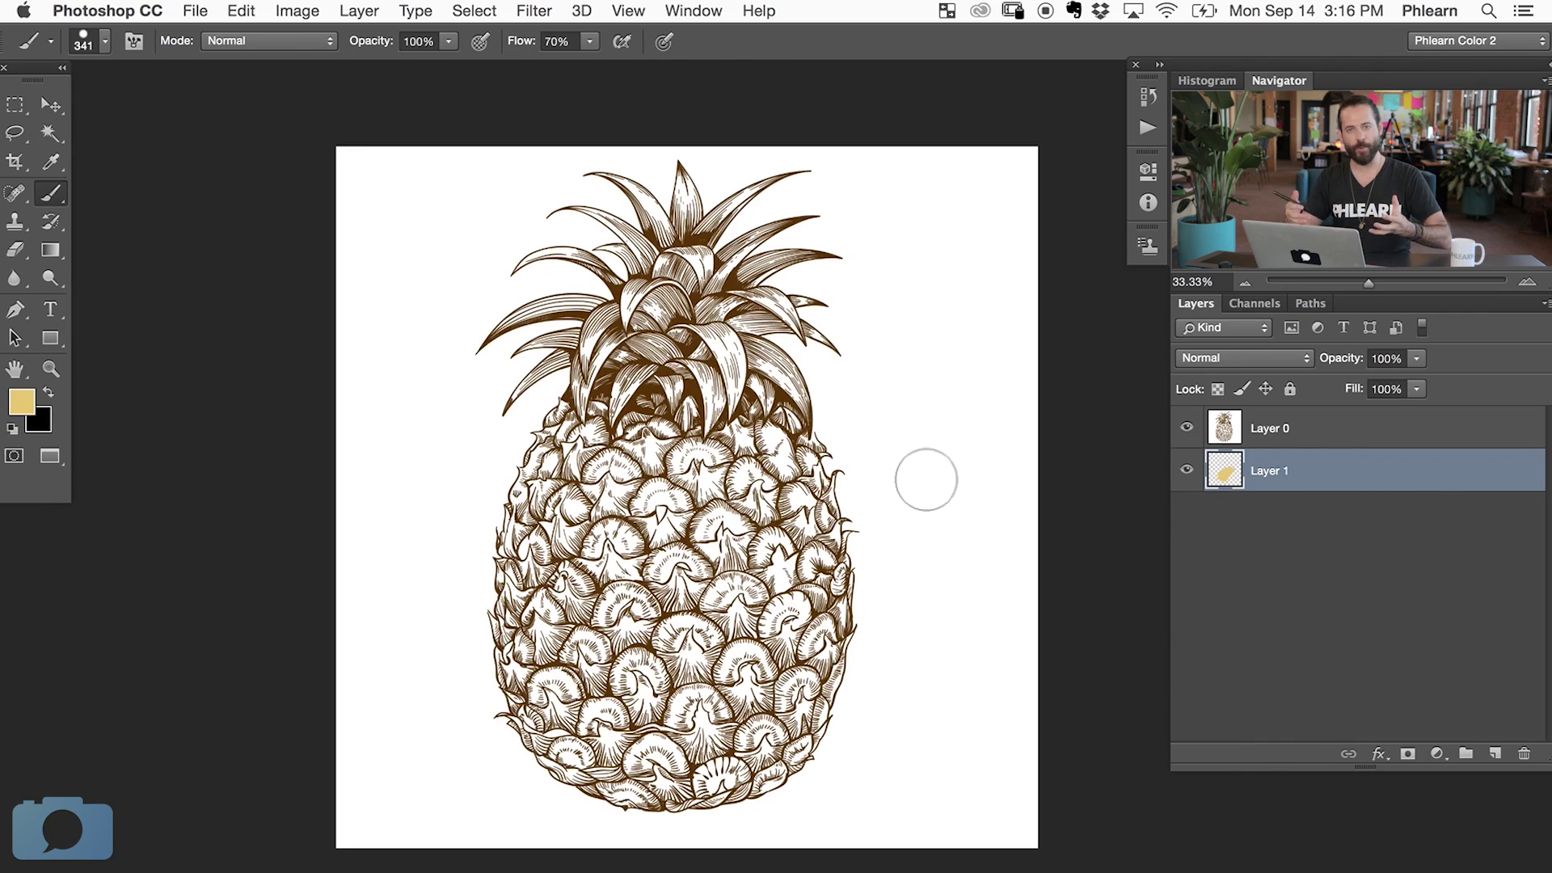
# - Toggle Layer 0's visibility to compare the pineapple drawing with the yellow paint beneath it
pyautogui.click(1187, 428)
pyautogui.click(1186, 428)
pyautogui.click(1186, 428)
pyautogui.click(1186, 428)
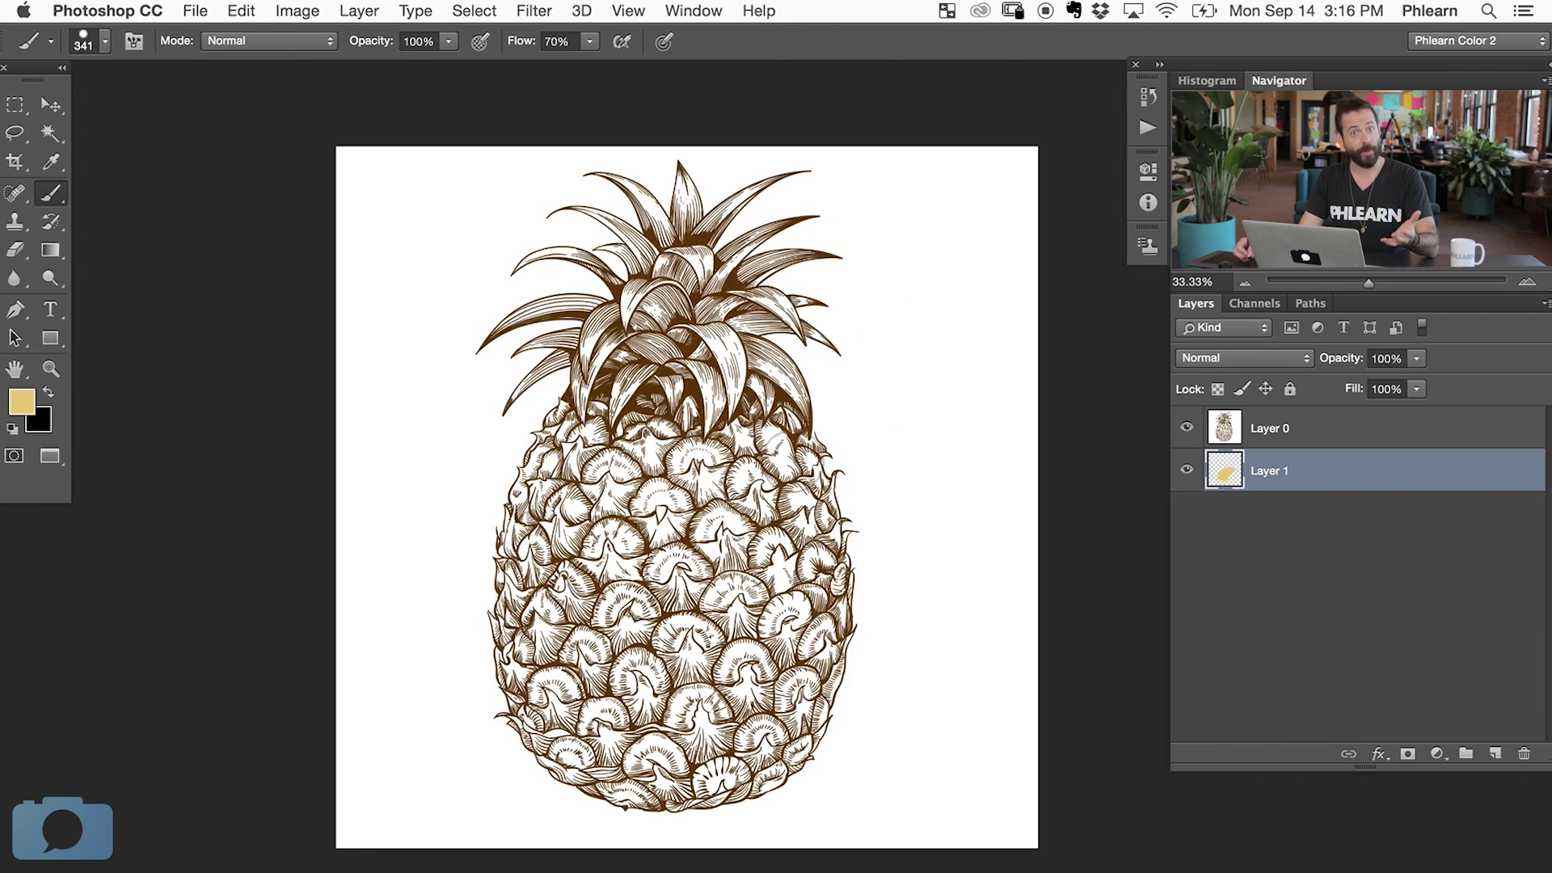
pyautogui.click(1186, 428)
pyautogui.click(1186, 428)
# - Set Layer 0's blend mode to Multiply and toggle its visibility to check the blend with the paint beneath
pyautogui.click(1294, 444)
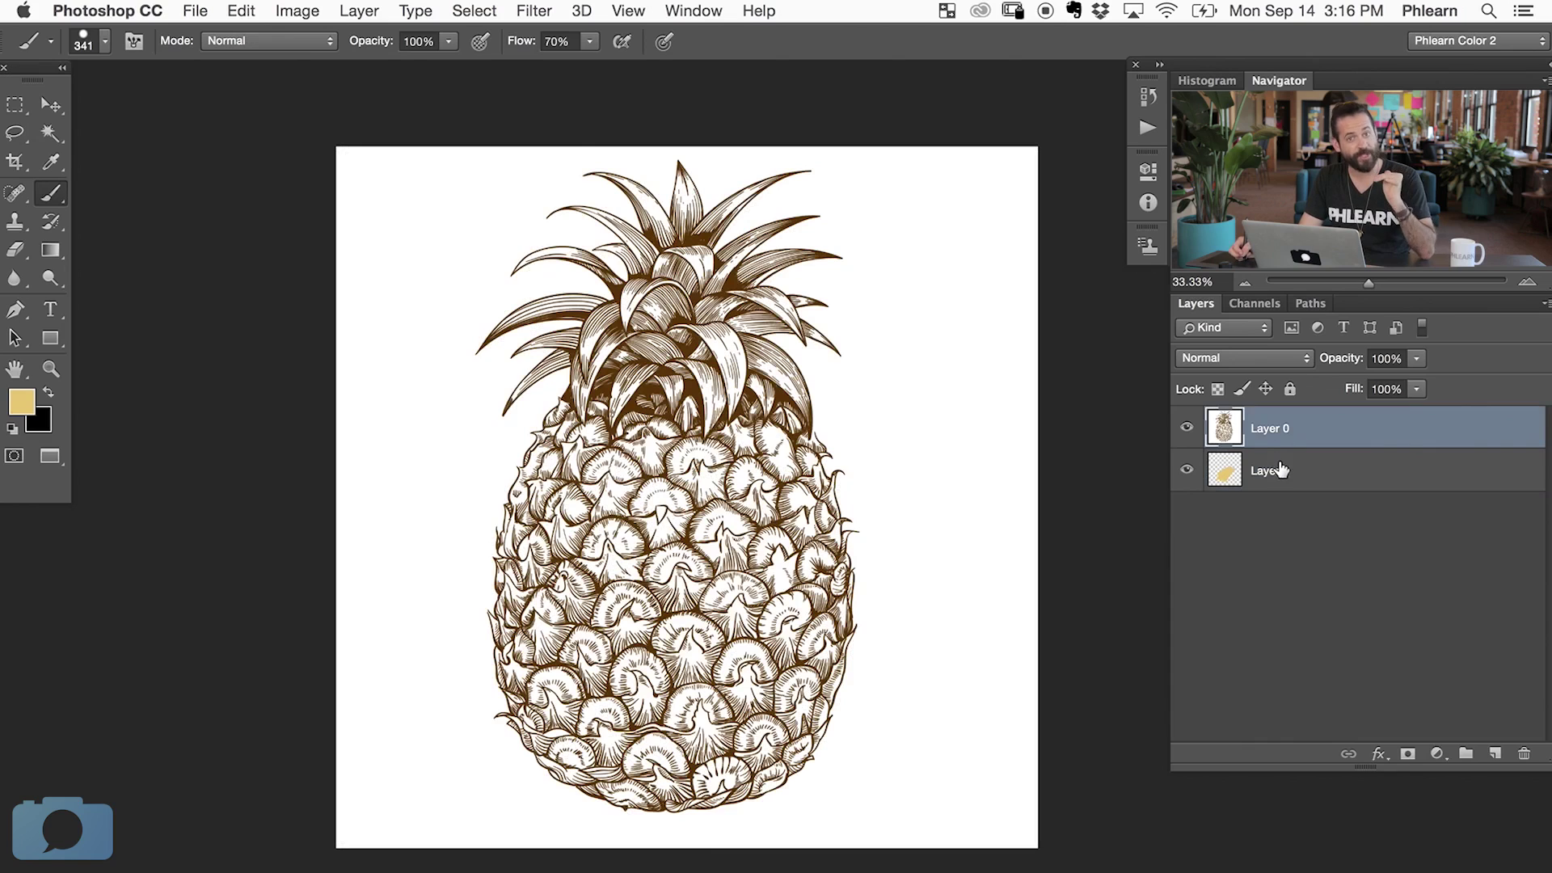
pyautogui.click(1215, 368)
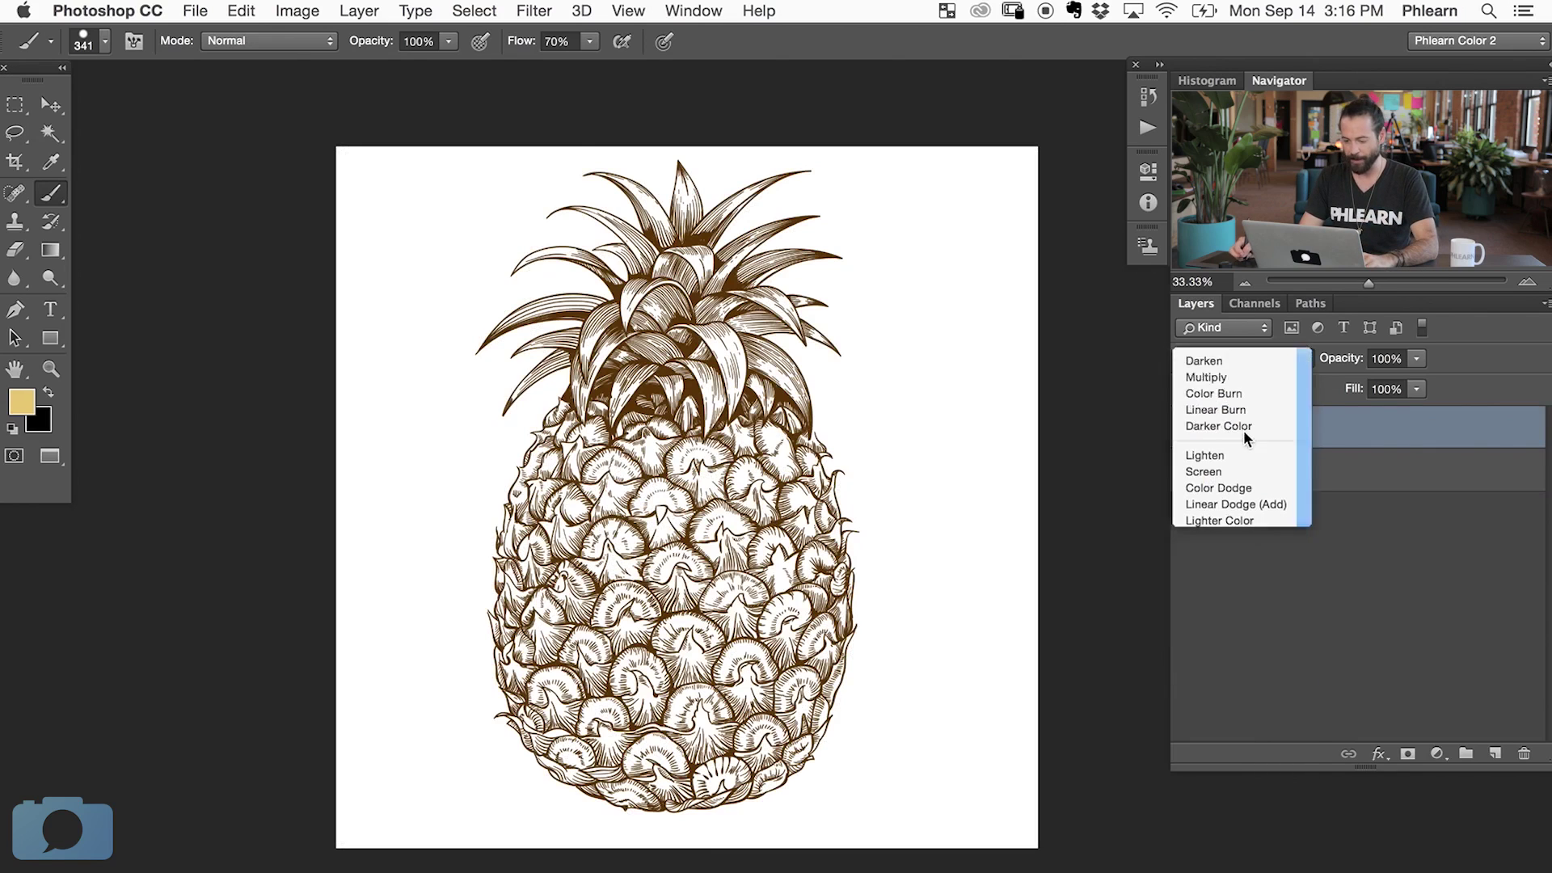
pyautogui.click(1206, 377)
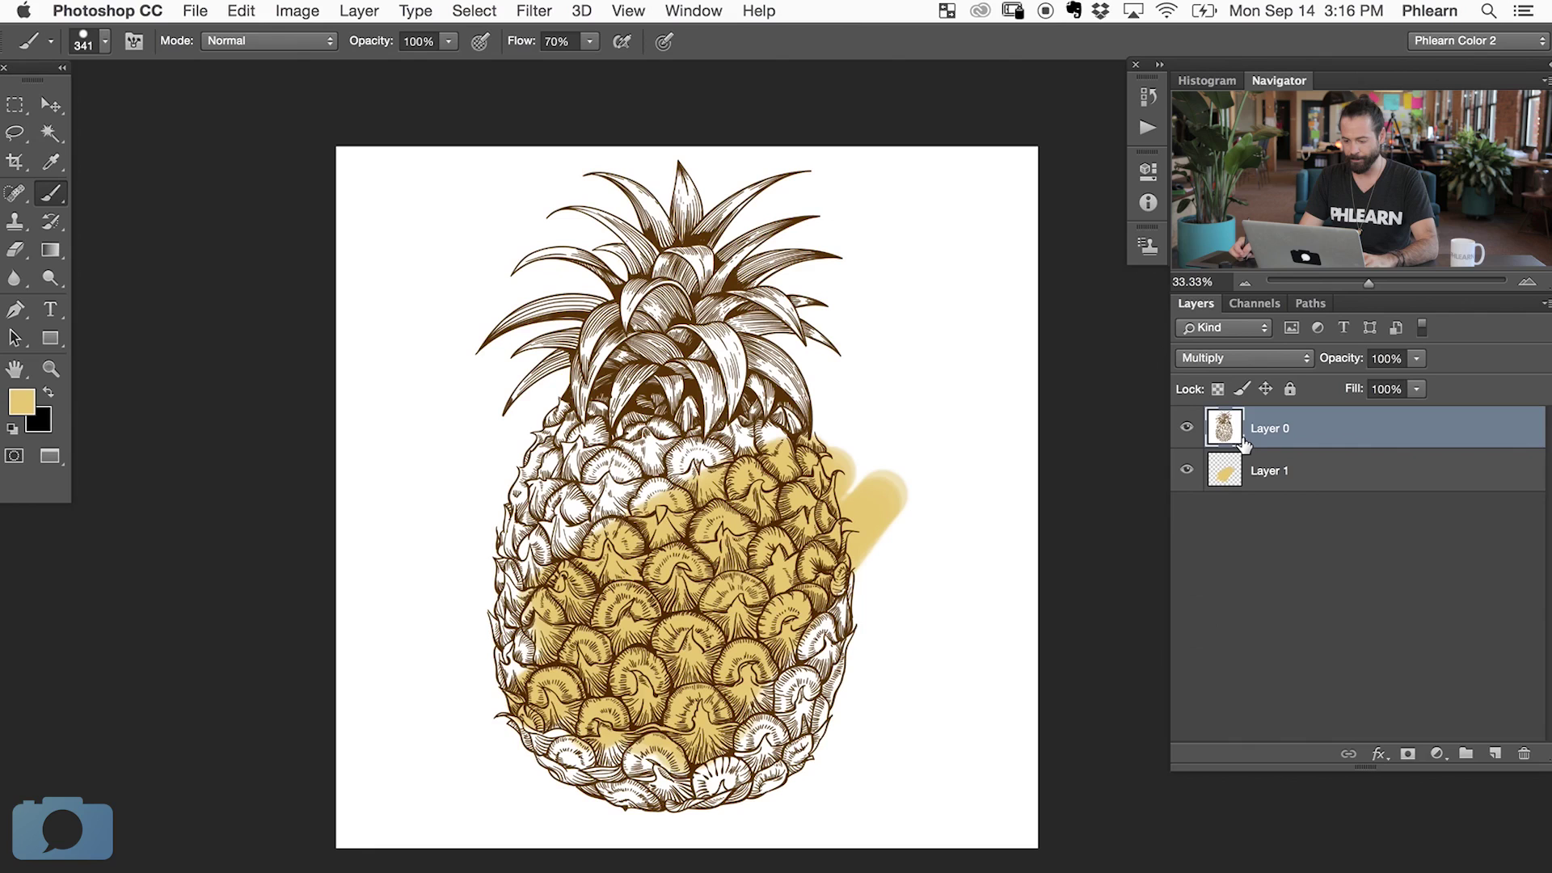
pyautogui.click(1187, 429)
pyautogui.click(1185, 430)
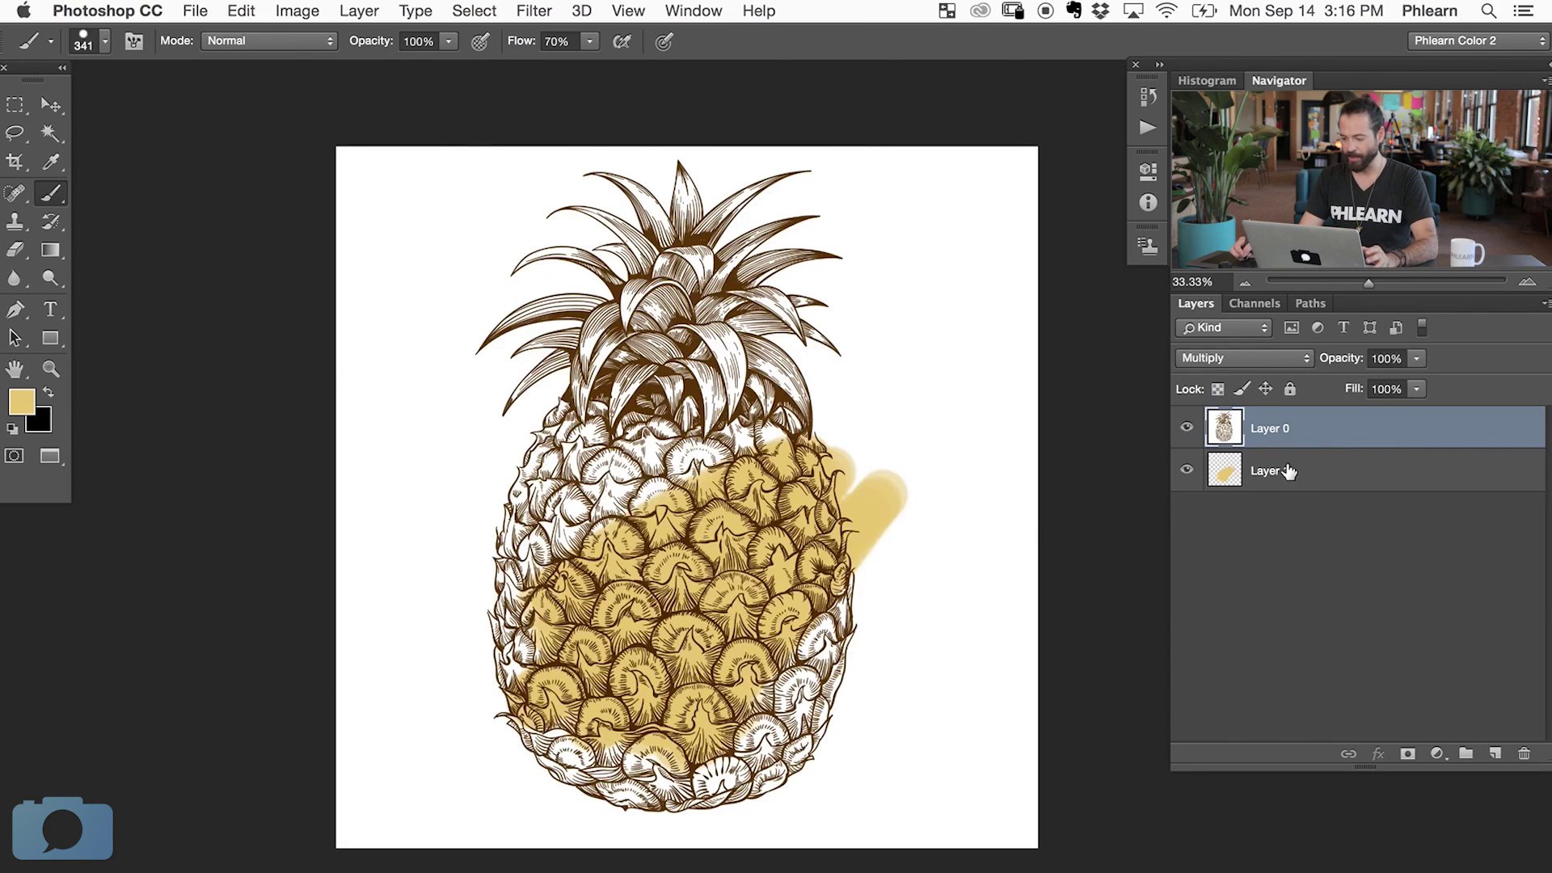
# - Paint more yellow on Layer 1 over the pineapple's upper part and beyond its outline
pyautogui.click(1288, 471)
pyautogui.moveTo(727, 452)
pyautogui.mouseDown()
pyautogui.moveTo(614, 501)
pyautogui.moveTo(727, 267)
pyautogui.moveTo(897, 315)
pyautogui.moveTo(880, 639)
pyautogui.moveTo(817, 695)
pyautogui.mouseUp()
# - Choose a bright magenta foreground color and paint it over the whole pineapple on Layer 1
pyautogui.click(22, 402)
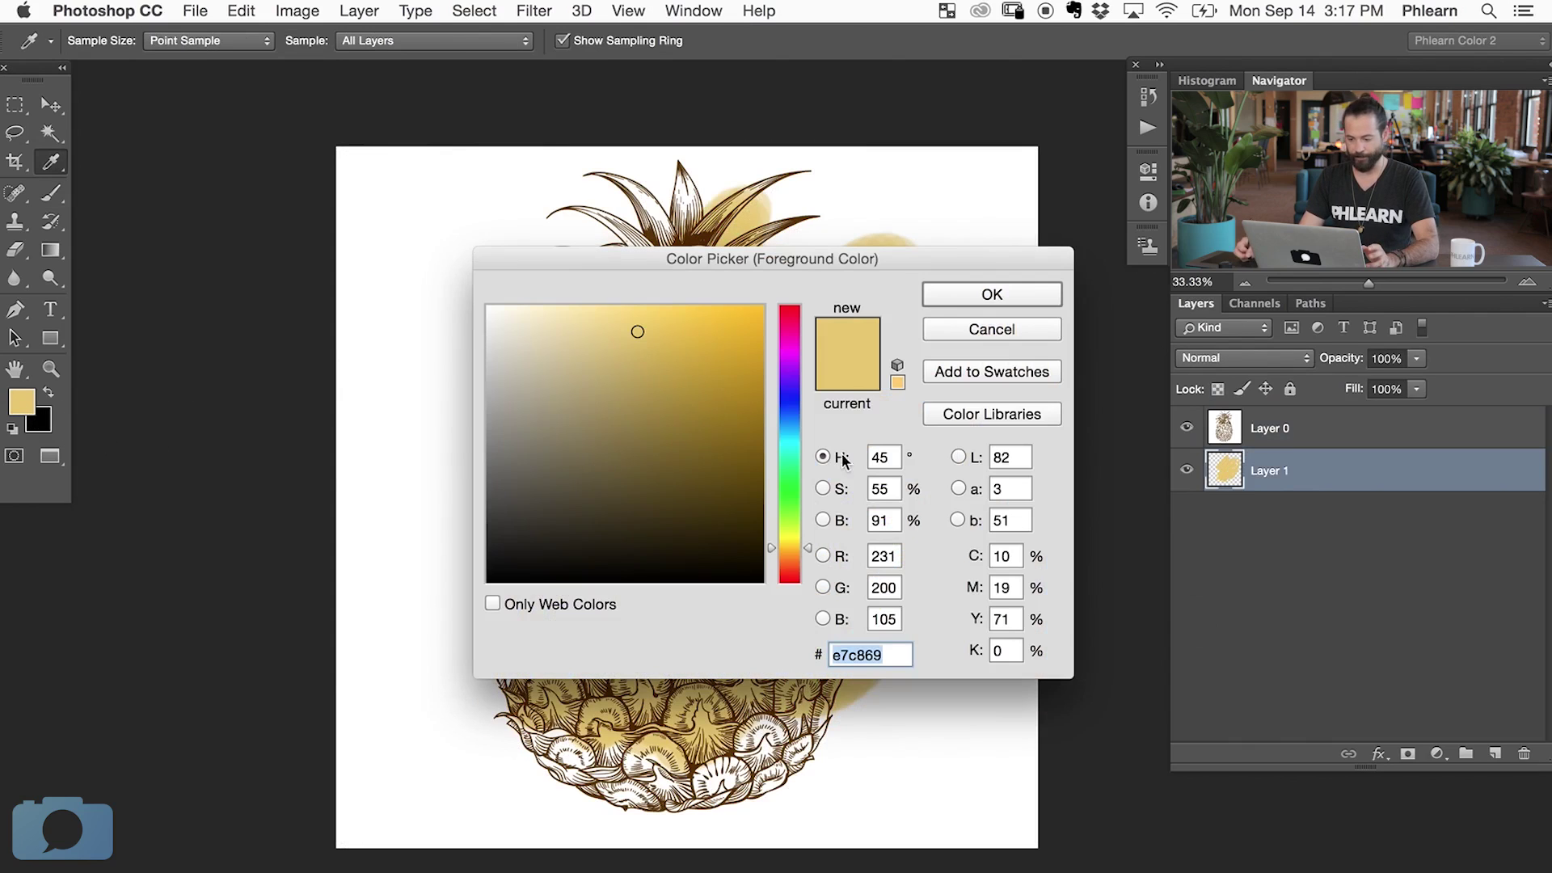
pyautogui.click(719, 410)
pyautogui.click(790, 353)
pyautogui.click(677, 352)
pyautogui.click(972, 295)
pyautogui.moveTo(697, 438)
pyautogui.mouseDown()
pyautogui.moveTo(559, 572)
pyautogui.moveTo(556, 699)
pyautogui.moveTo(622, 800)
pyautogui.moveTo(857, 614)
pyautogui.moveTo(663, 243)
pyautogui.moveTo(577, 259)
pyautogui.moveTo(582, 469)
pyautogui.moveTo(768, 283)
pyautogui.moveTo(816, 287)
pyautogui.moveTo(865, 525)
pyautogui.moveTo(517, 663)
pyautogui.moveTo(493, 727)
pyautogui.moveTo(723, 622)
pyautogui.mouseUp()
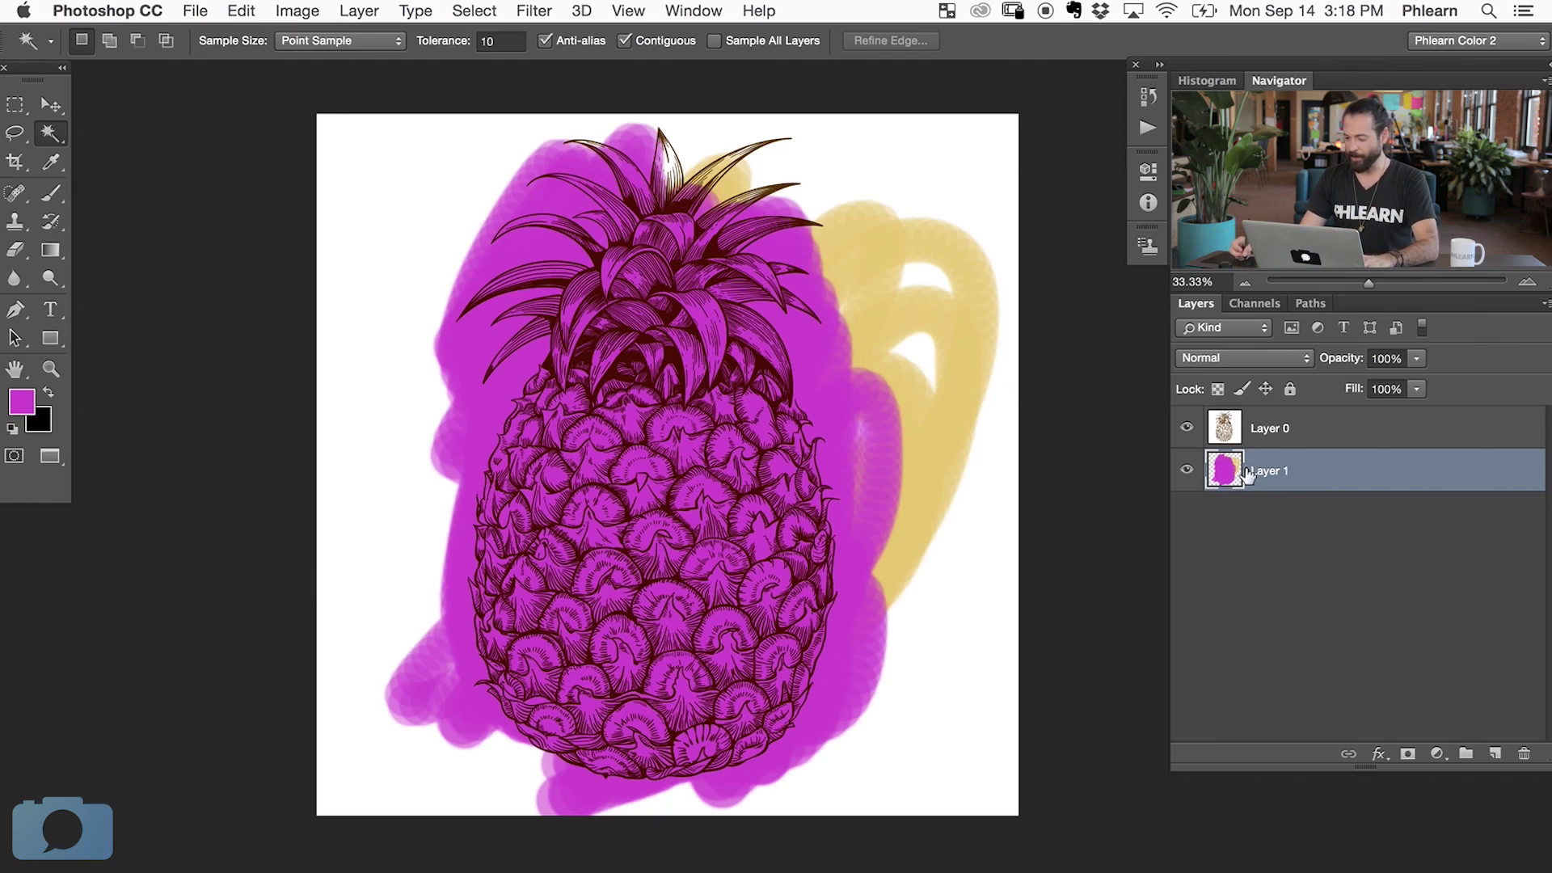
# - With Layer 1 hidden and the white area around the pineapple on Layer 0 selected, create a new group masked by that selection
pyautogui.click(1185, 471)
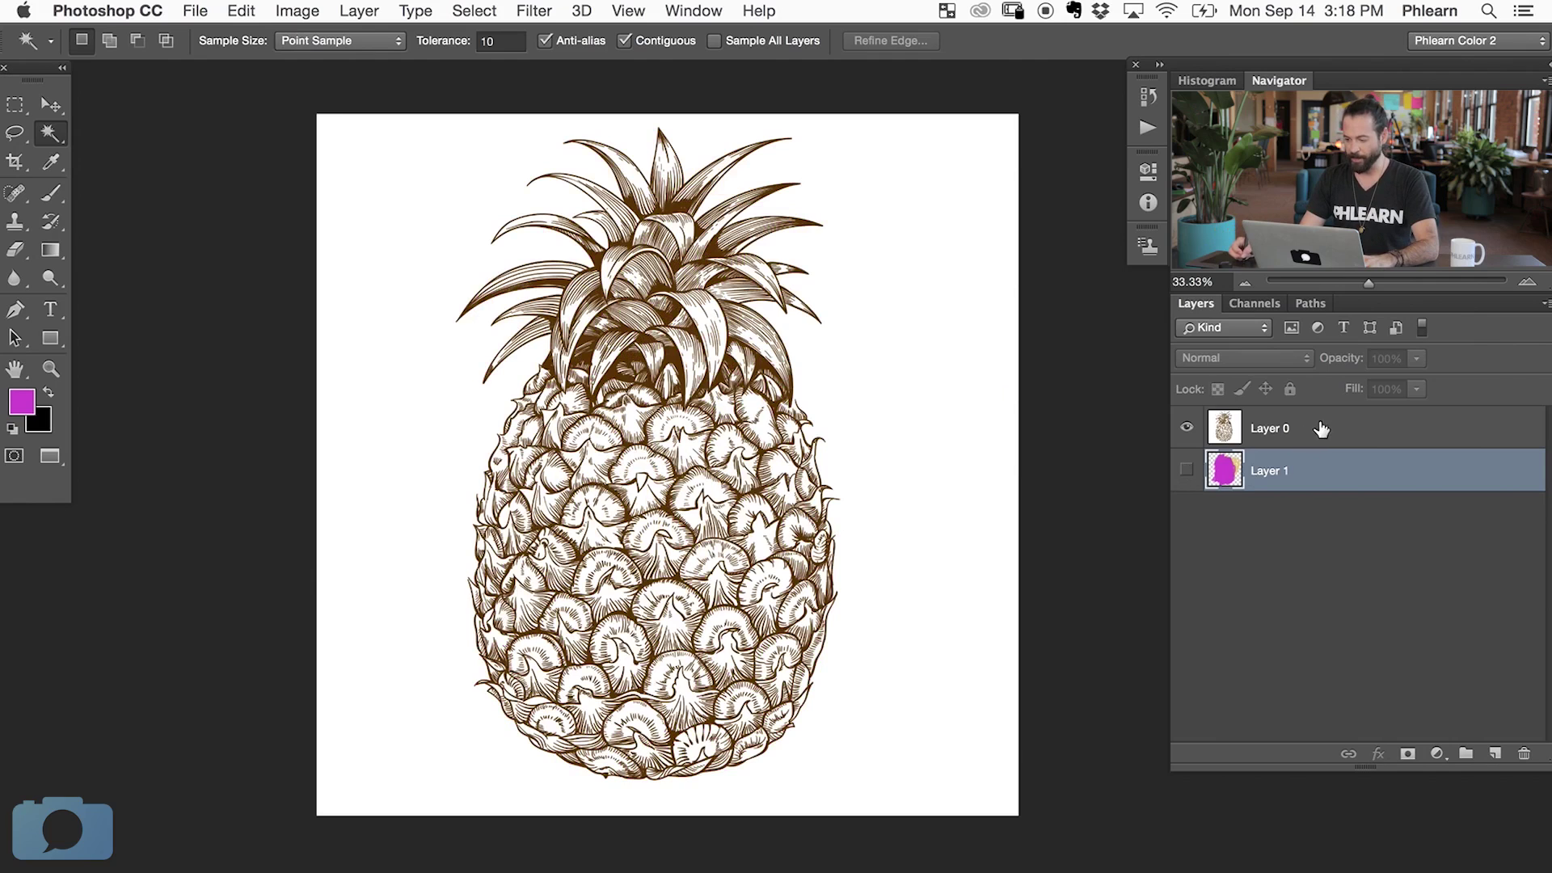
pyautogui.click(1204, 426)
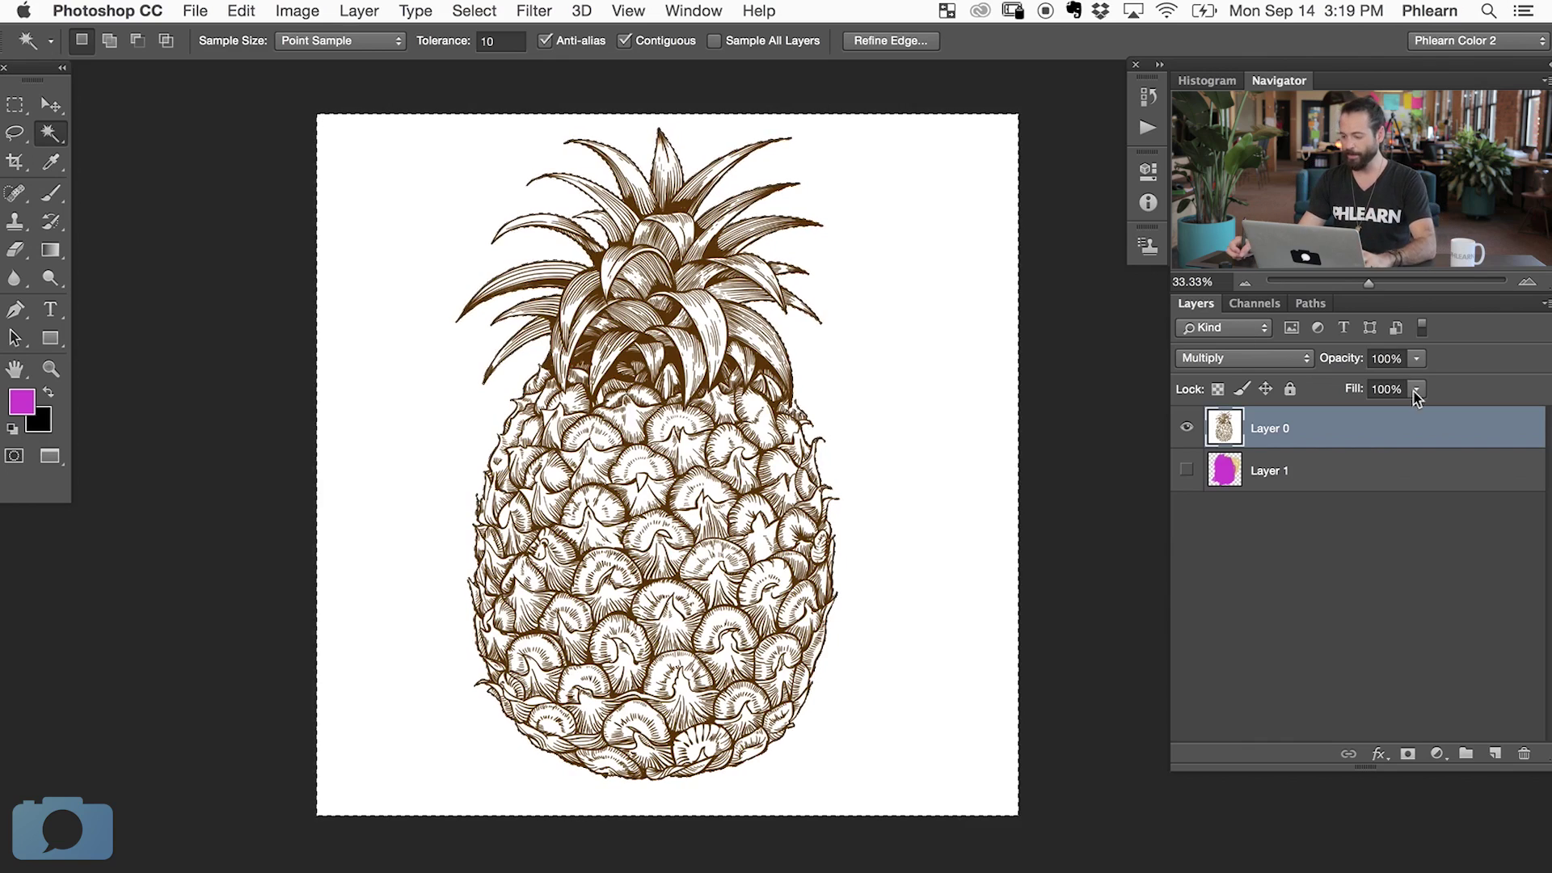
pyautogui.click(1465, 754)
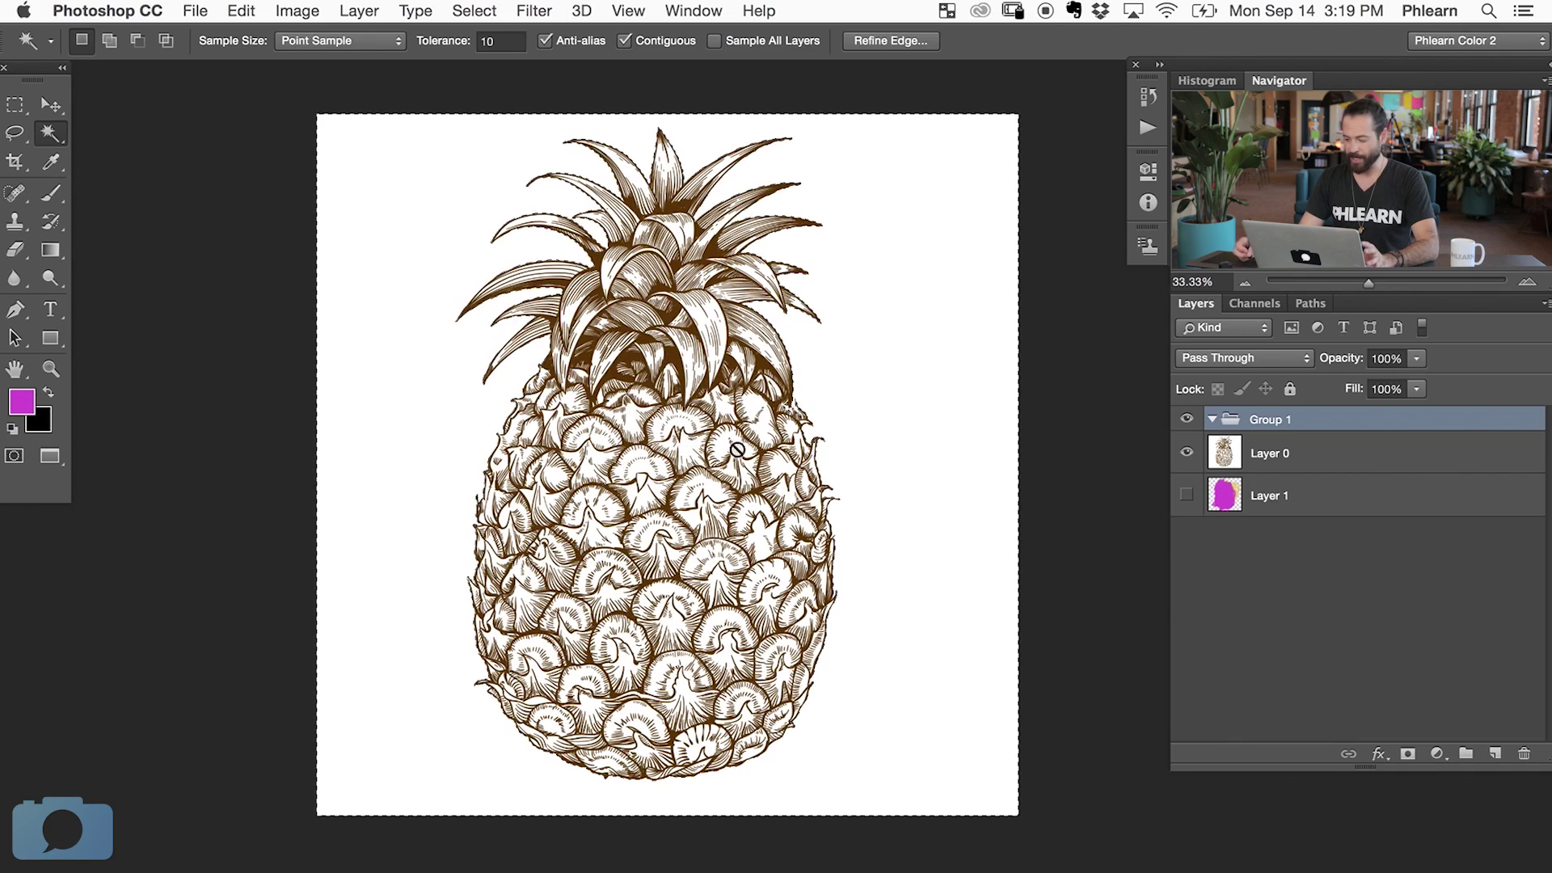
pyautogui.click(1407, 754)
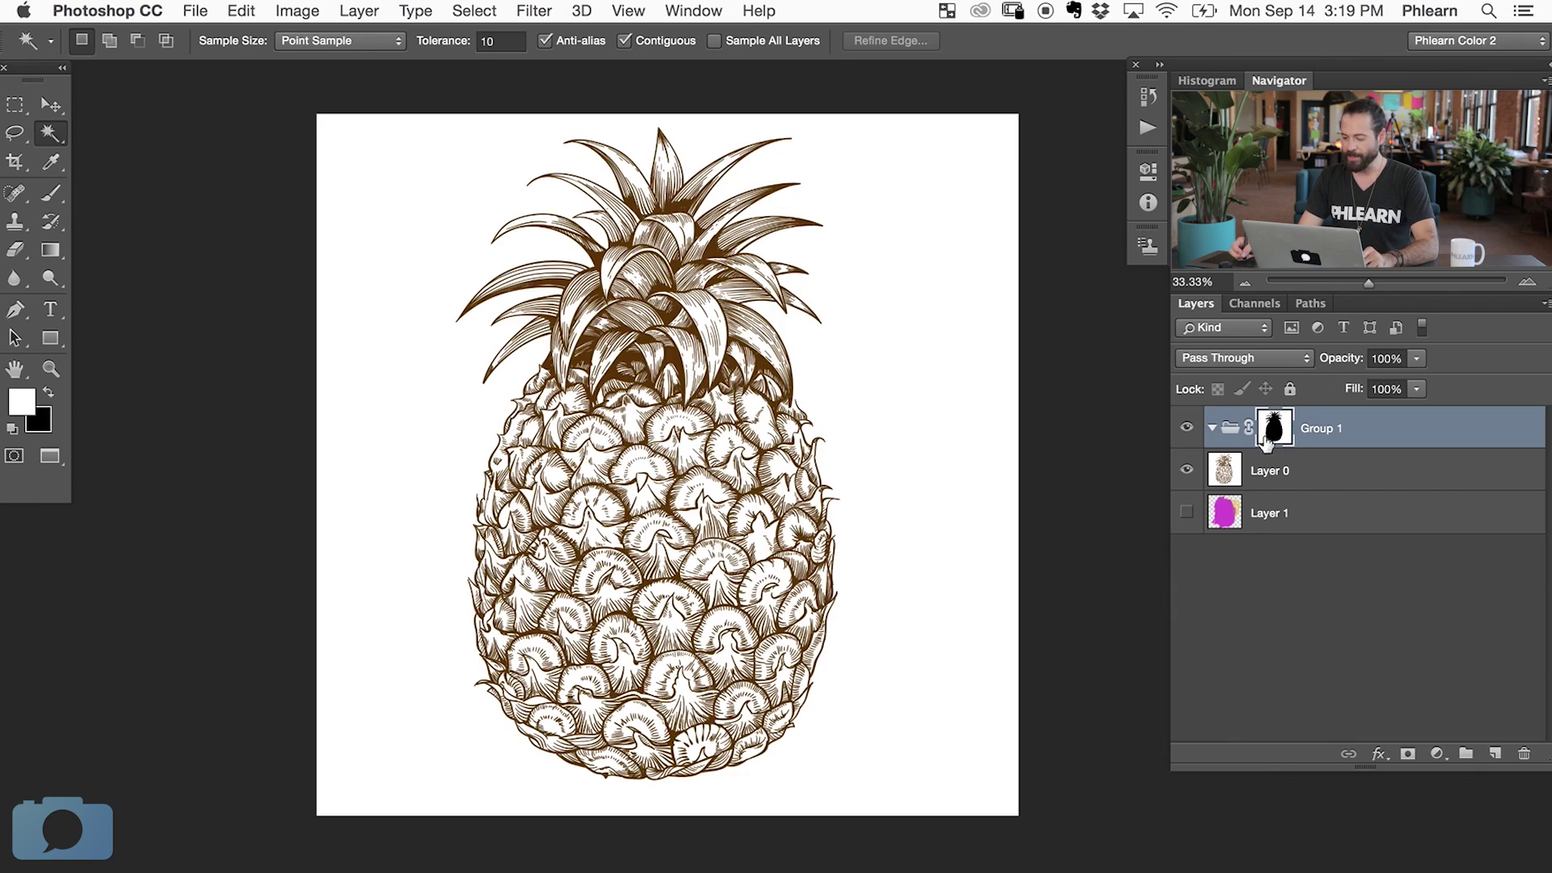
# - Display Group 1's mask on its own, invert it so the pineapple is white, and return to the normal view
pyautogui.keyDown('alt'); pyautogui.click(1274, 429); pyautogui.keyUp('alt')
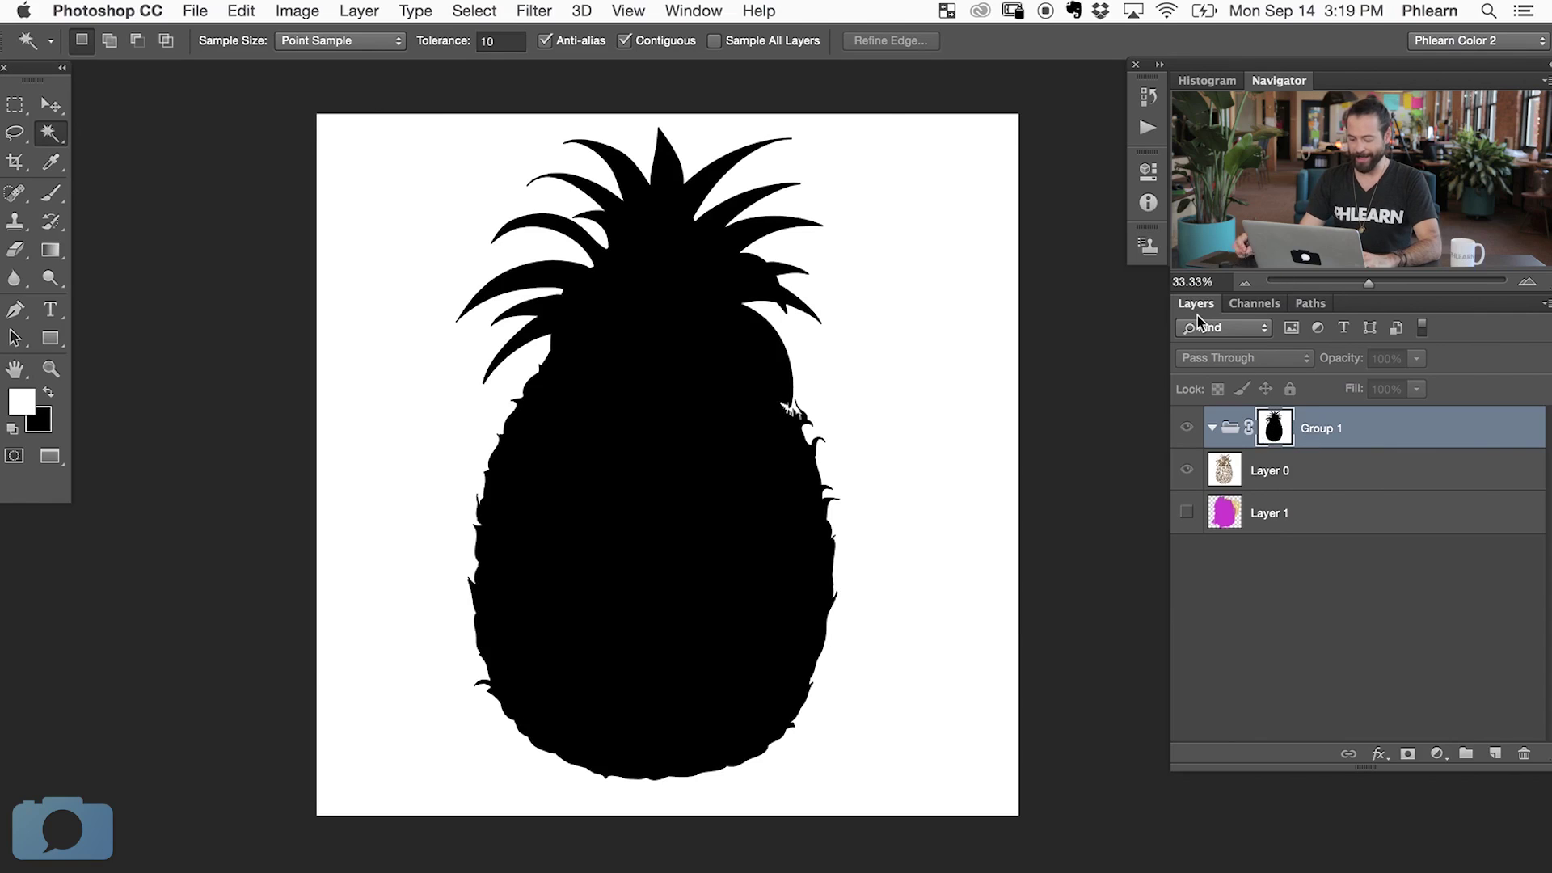
pyautogui.press('super+i')
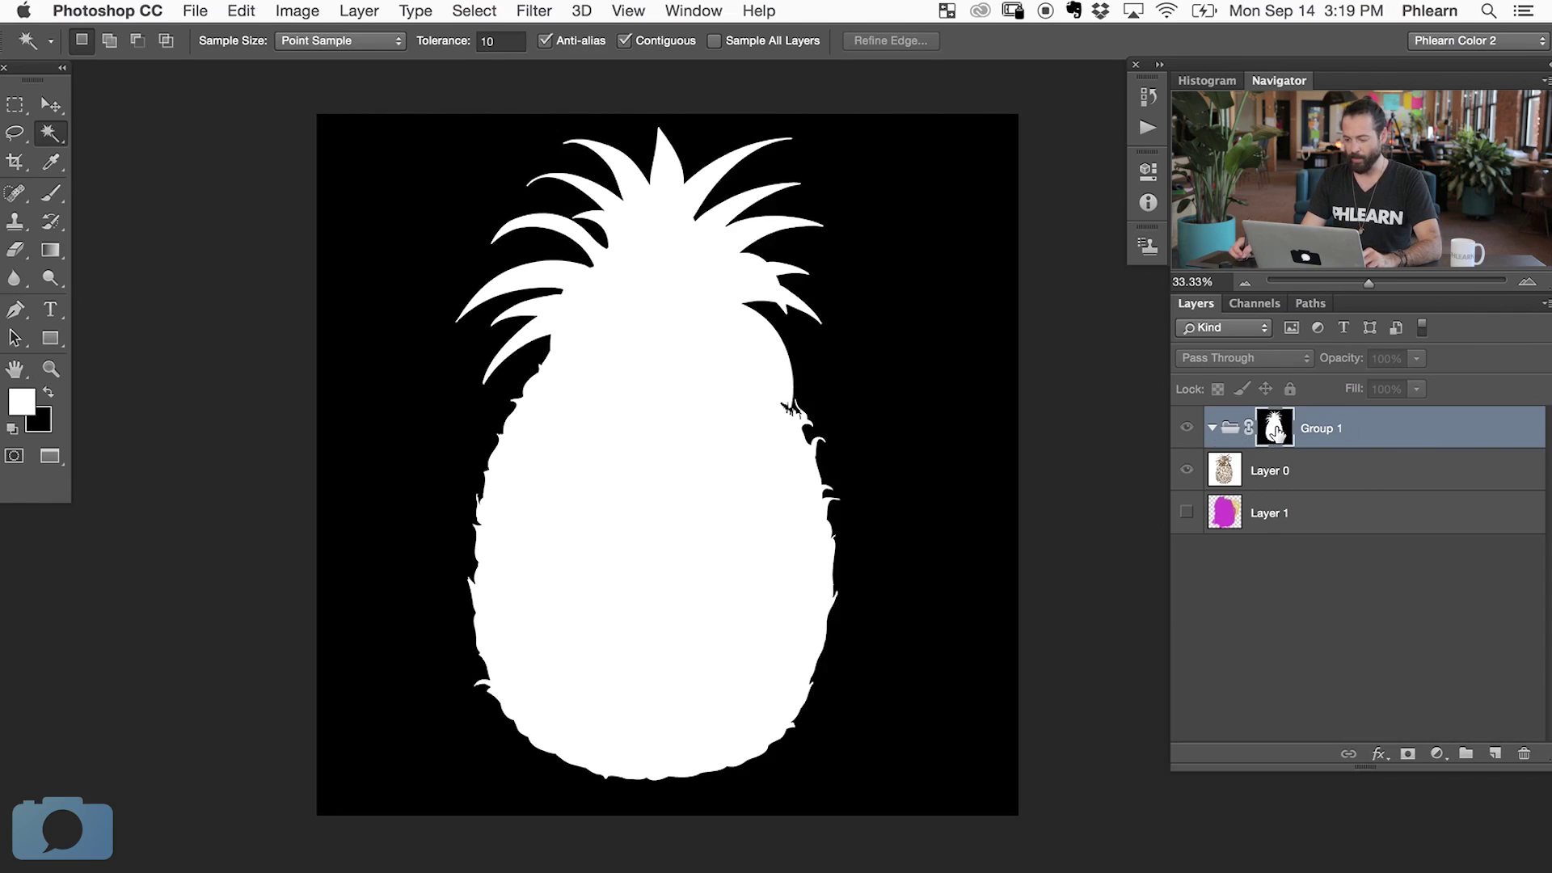
pyautogui.keyDown('alt'); pyautogui.click(1270, 437); pyautogui.keyUp('alt')
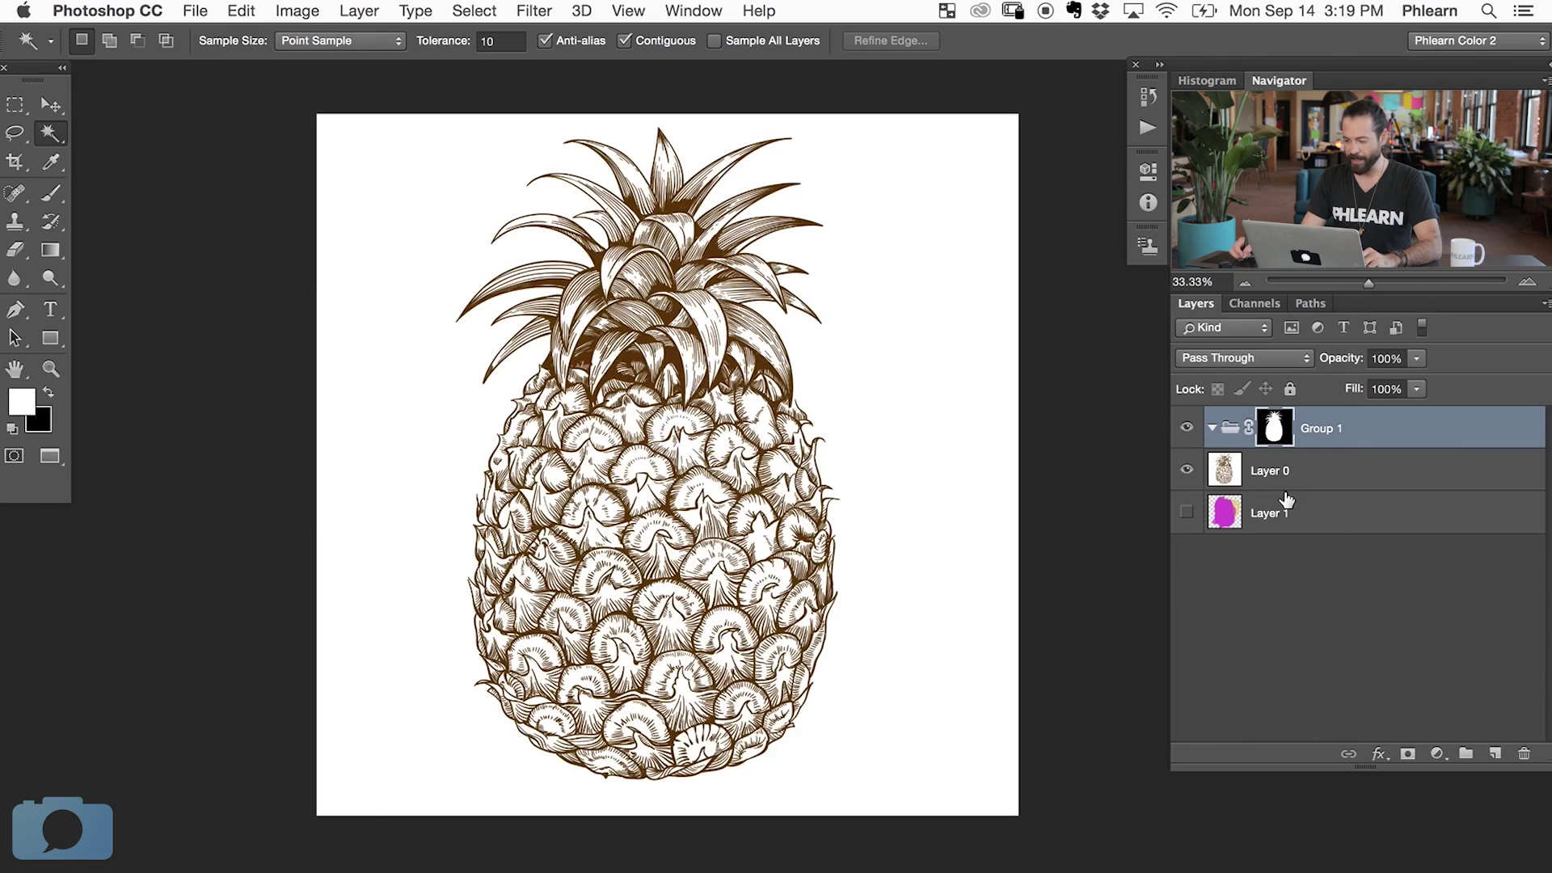
# - Move Layer 1 and Layer 0 into Group 1, stacking Layer 0 above Layer 1
pyautogui.click(1282, 517)
pyautogui.moveTo(1293, 510)
pyautogui.mouseDown()
pyautogui.moveTo(1292, 471)
pyautogui.moveTo(1293, 510)
pyautogui.mouseUp()
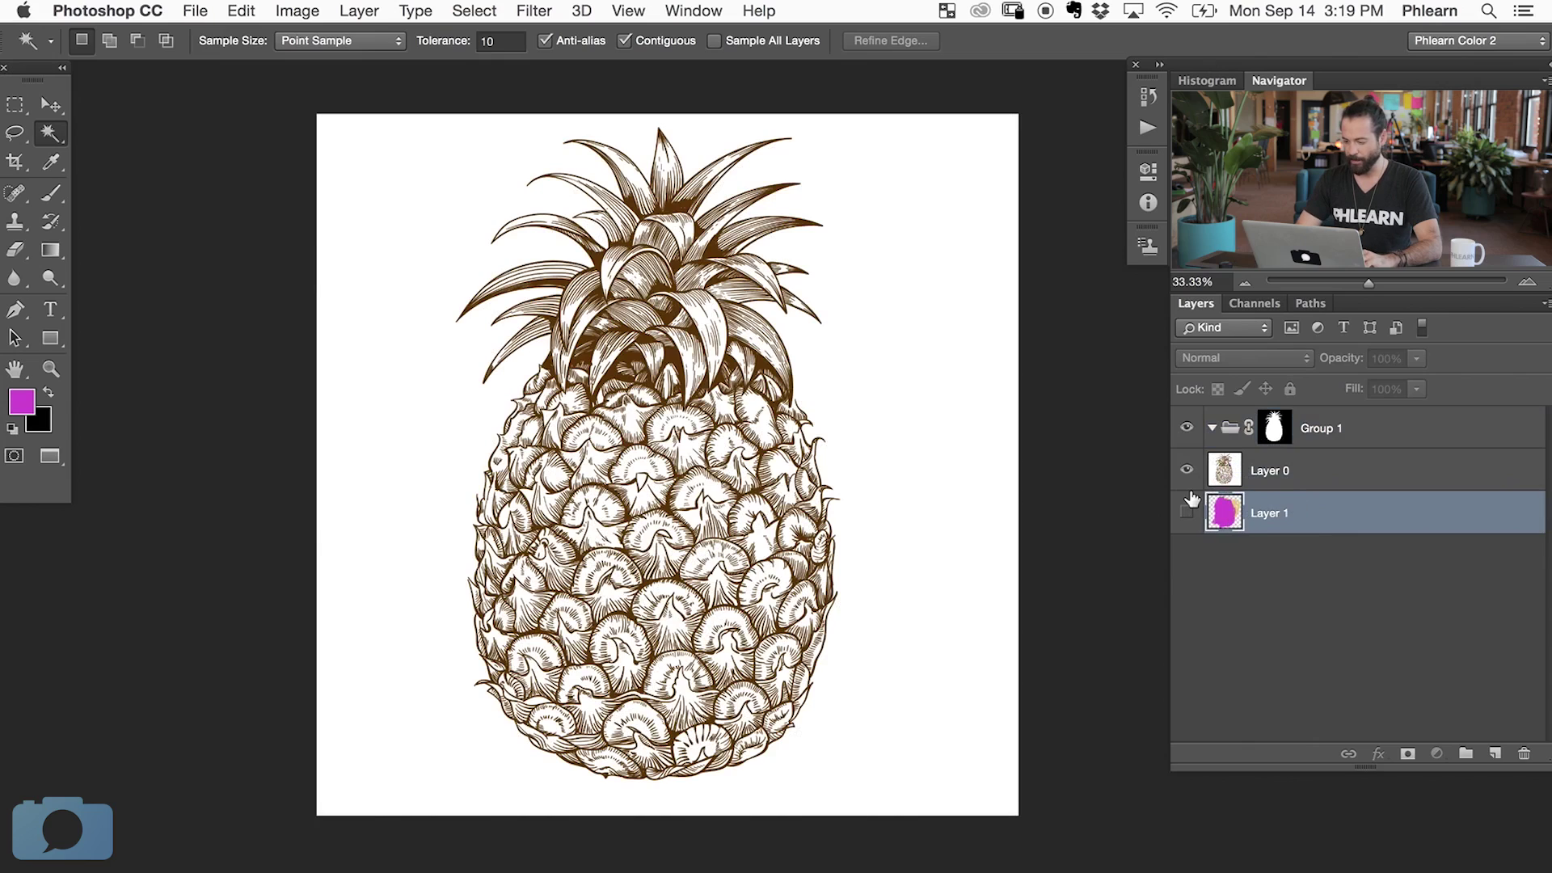
pyautogui.press('super+bracketright')
pyautogui.press('super+alt+g')
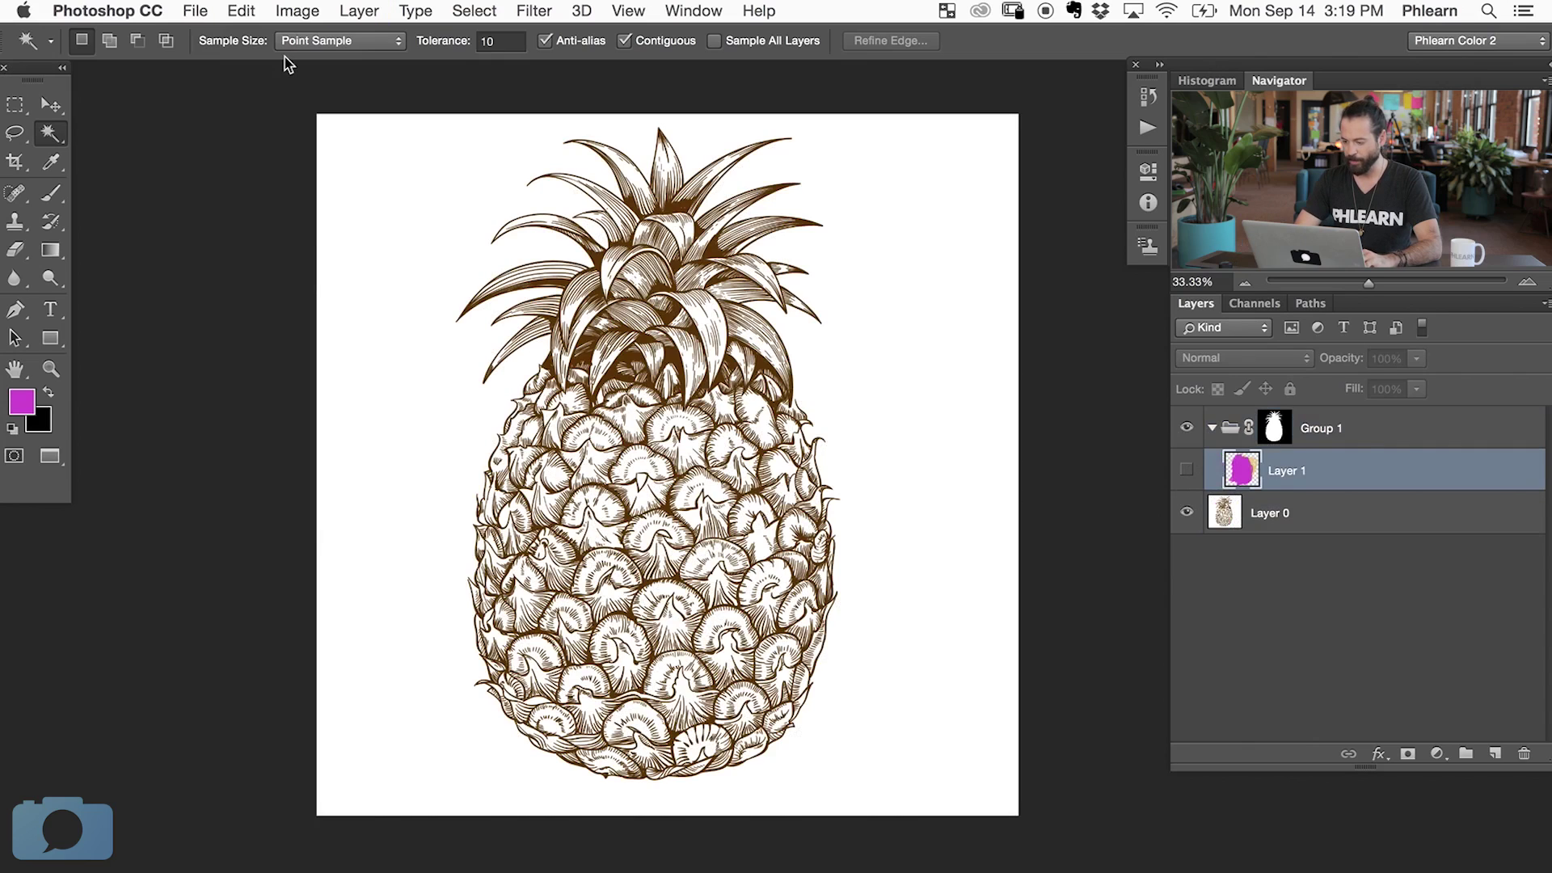
pyautogui.click(1291, 508)
pyautogui.press('super+bracketright')
pyautogui.press('super+bracketright')
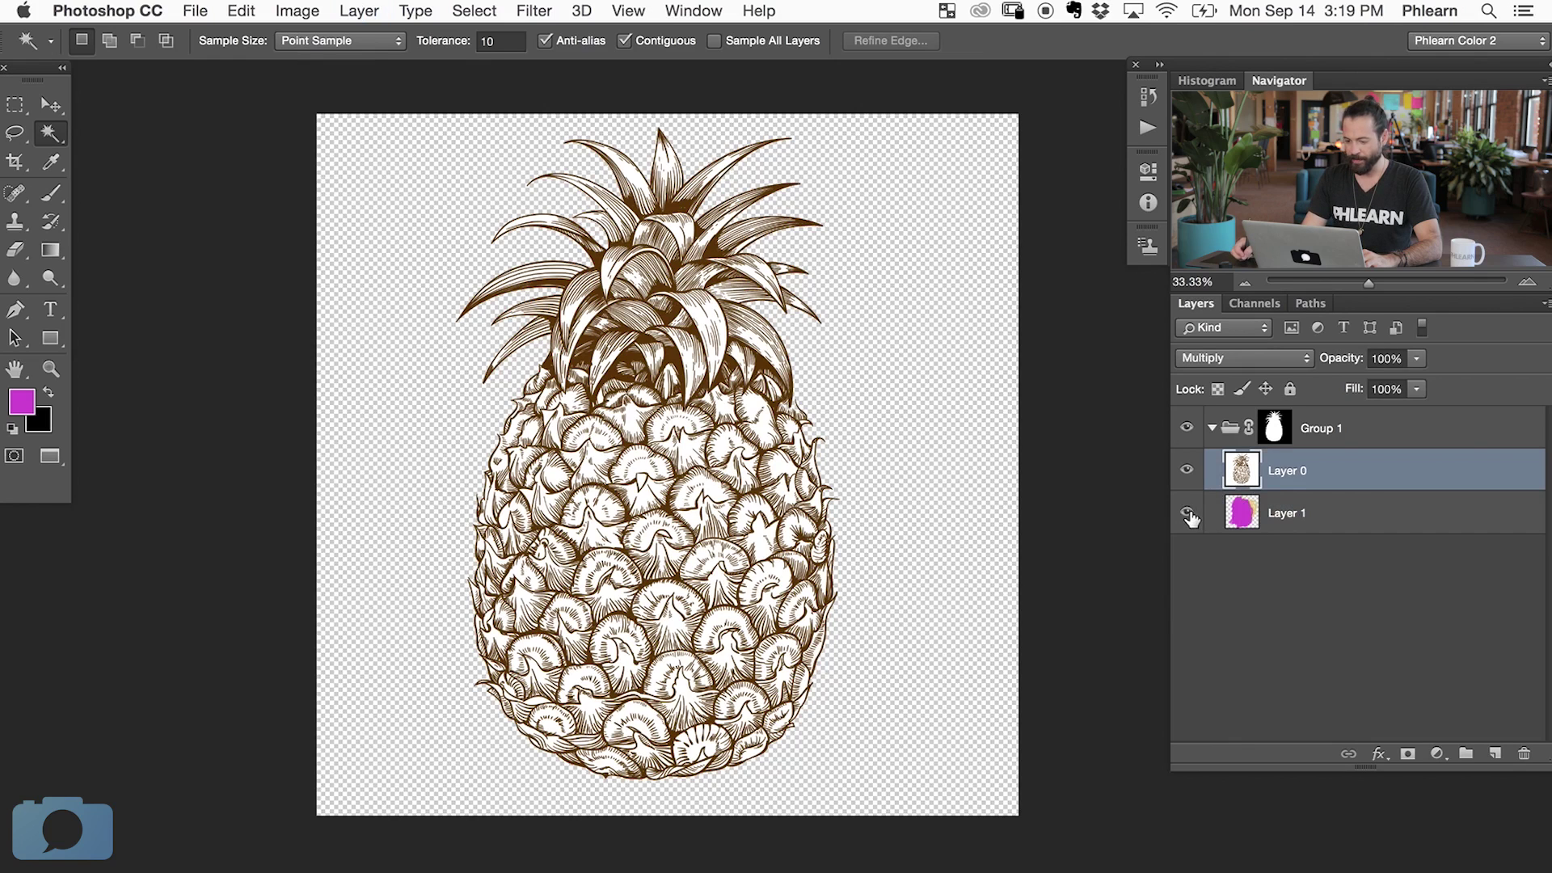
# - Make Layer 1 visible and brush magenta on it over the upper leaves within the masked group
pyautogui.click(1187, 513)
pyautogui.click(1187, 517)
pyautogui.click(1187, 517)
pyautogui.click(1309, 514)
pyautogui.press('b')
pyautogui.moveTo(716, 150)
pyautogui.mouseDown()
pyautogui.moveTo(590, 172)
pyautogui.moveTo(788, 174)
pyautogui.mouseUp()
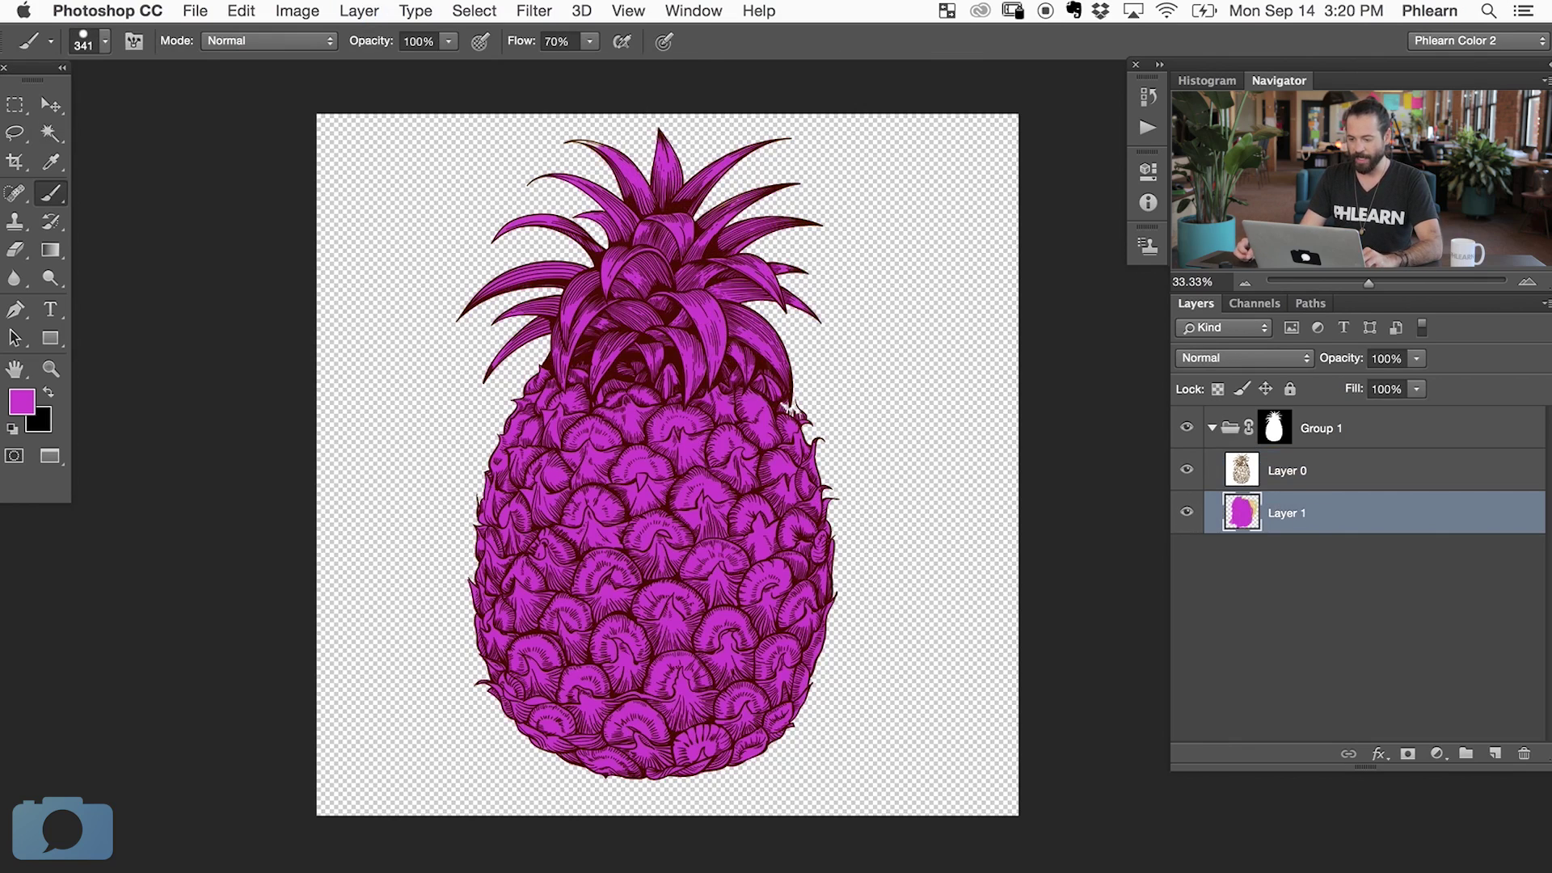
# - View Group 1's mask on its own, return to the normal view and select Layer 1
pyautogui.keyDown('alt'); pyautogui.click(1275, 429); pyautogui.keyUp('alt')
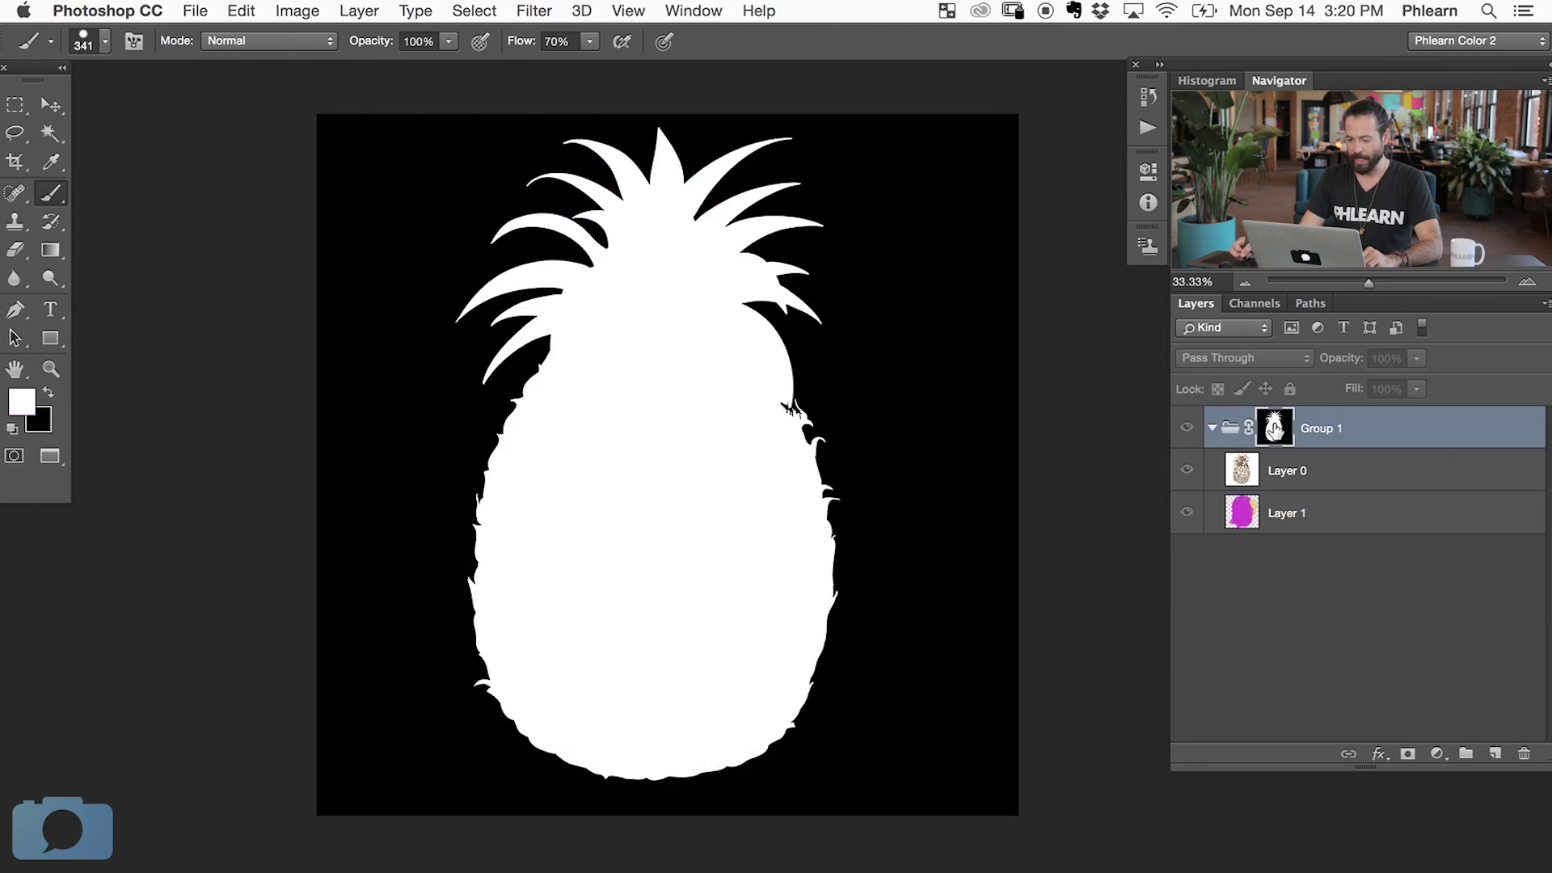
pyautogui.keyDown('alt'); pyautogui.click(1275, 429); pyautogui.keyUp('alt')
pyautogui.click(1356, 521)
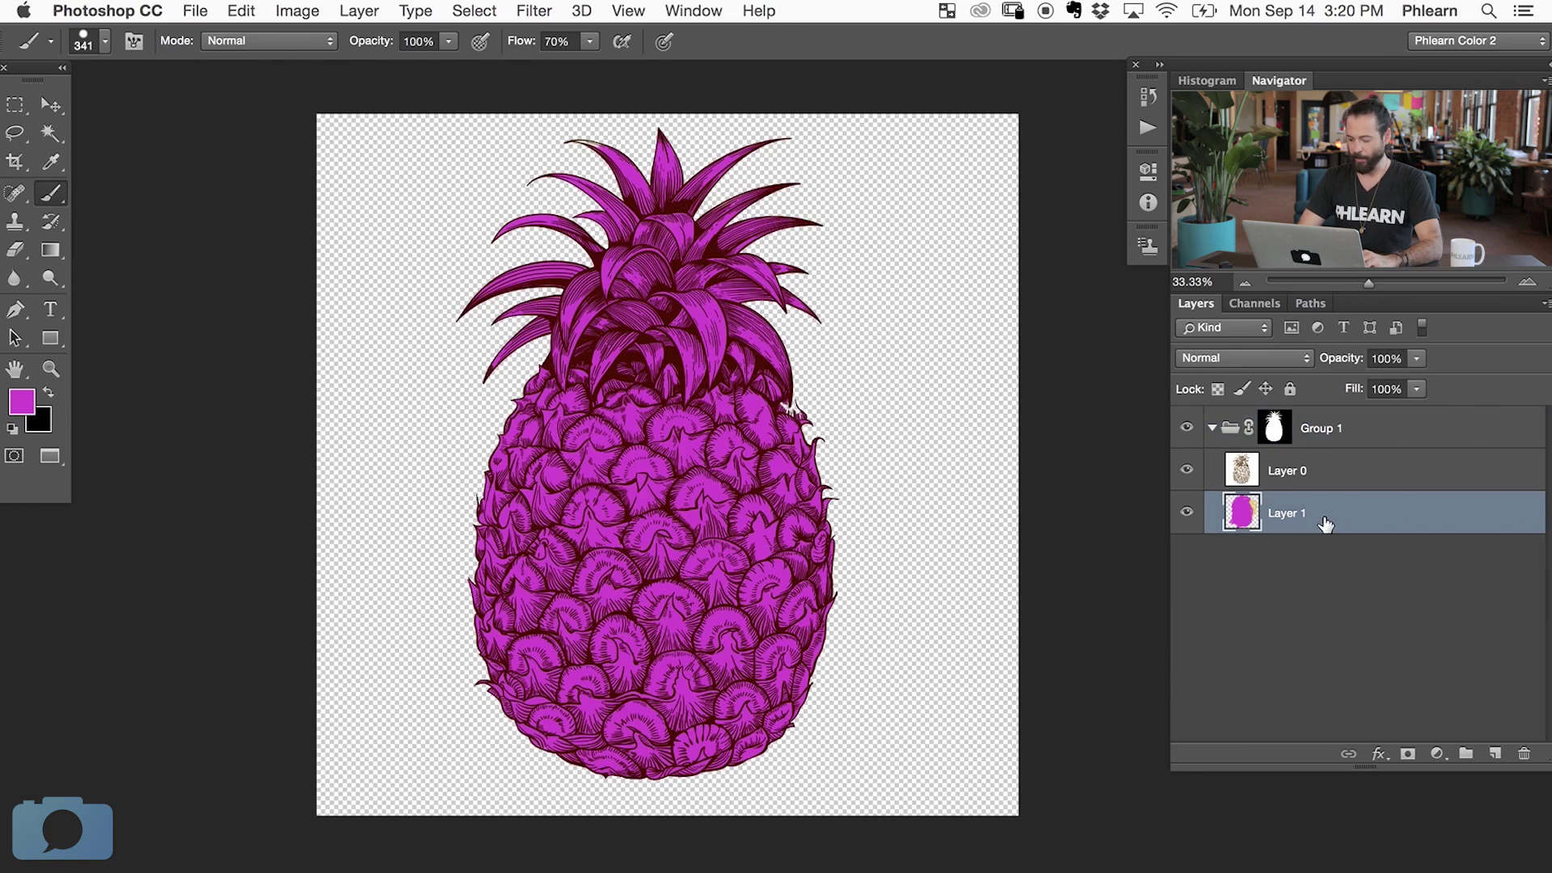
# - Move Layer 1 out of Group 1 so it sits unmasked directly beneath the group
pyautogui.press('super+j')
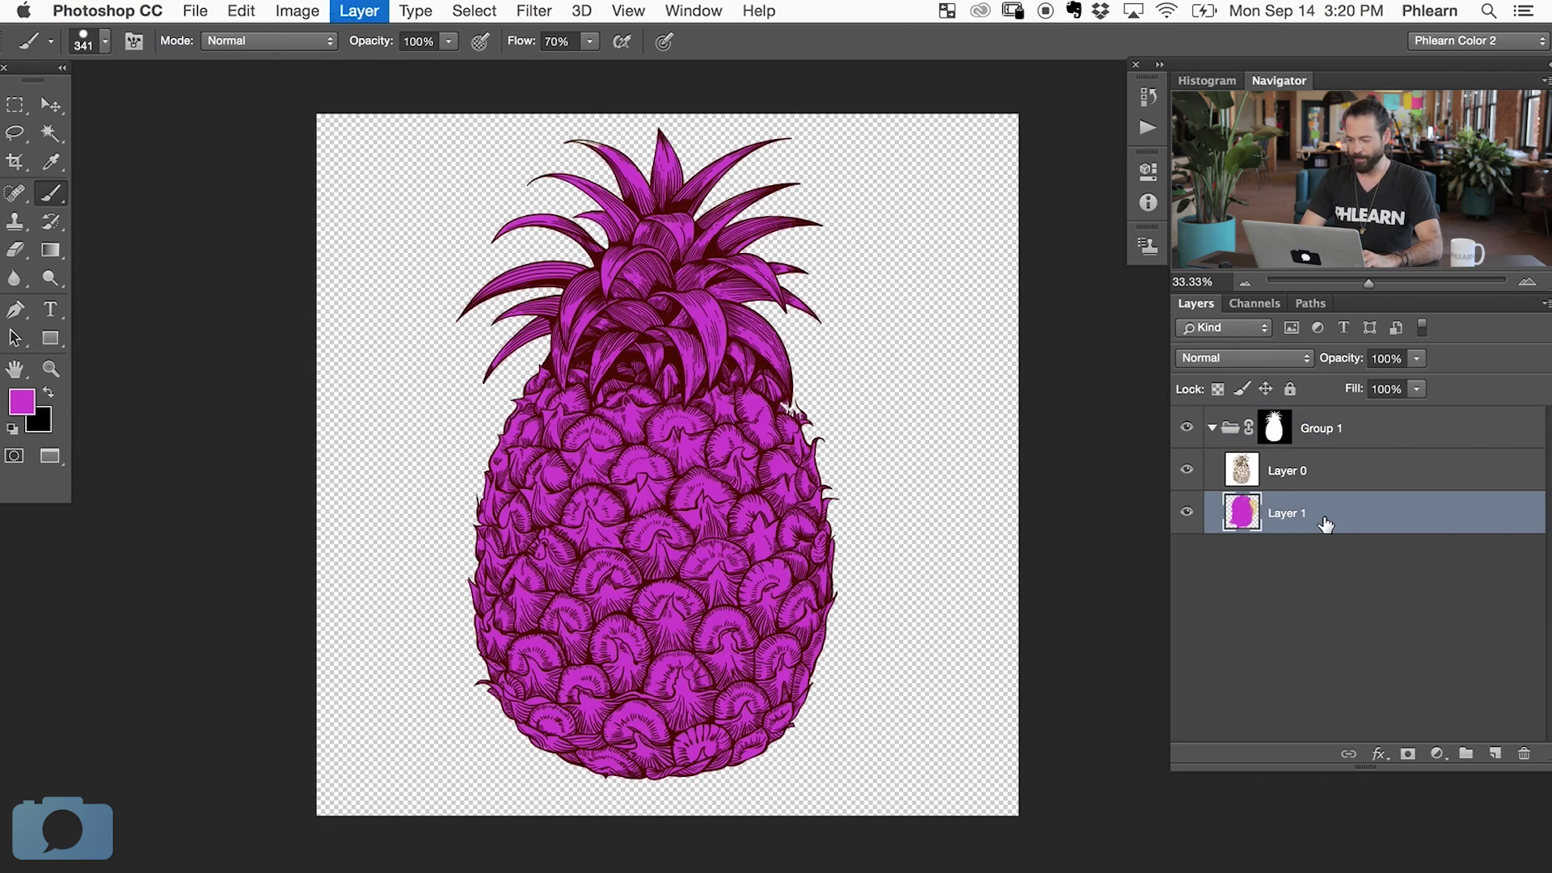
pyautogui.press('v')
pyautogui.moveTo(1343, 512); pyautogui.dragTo(1333, 608)
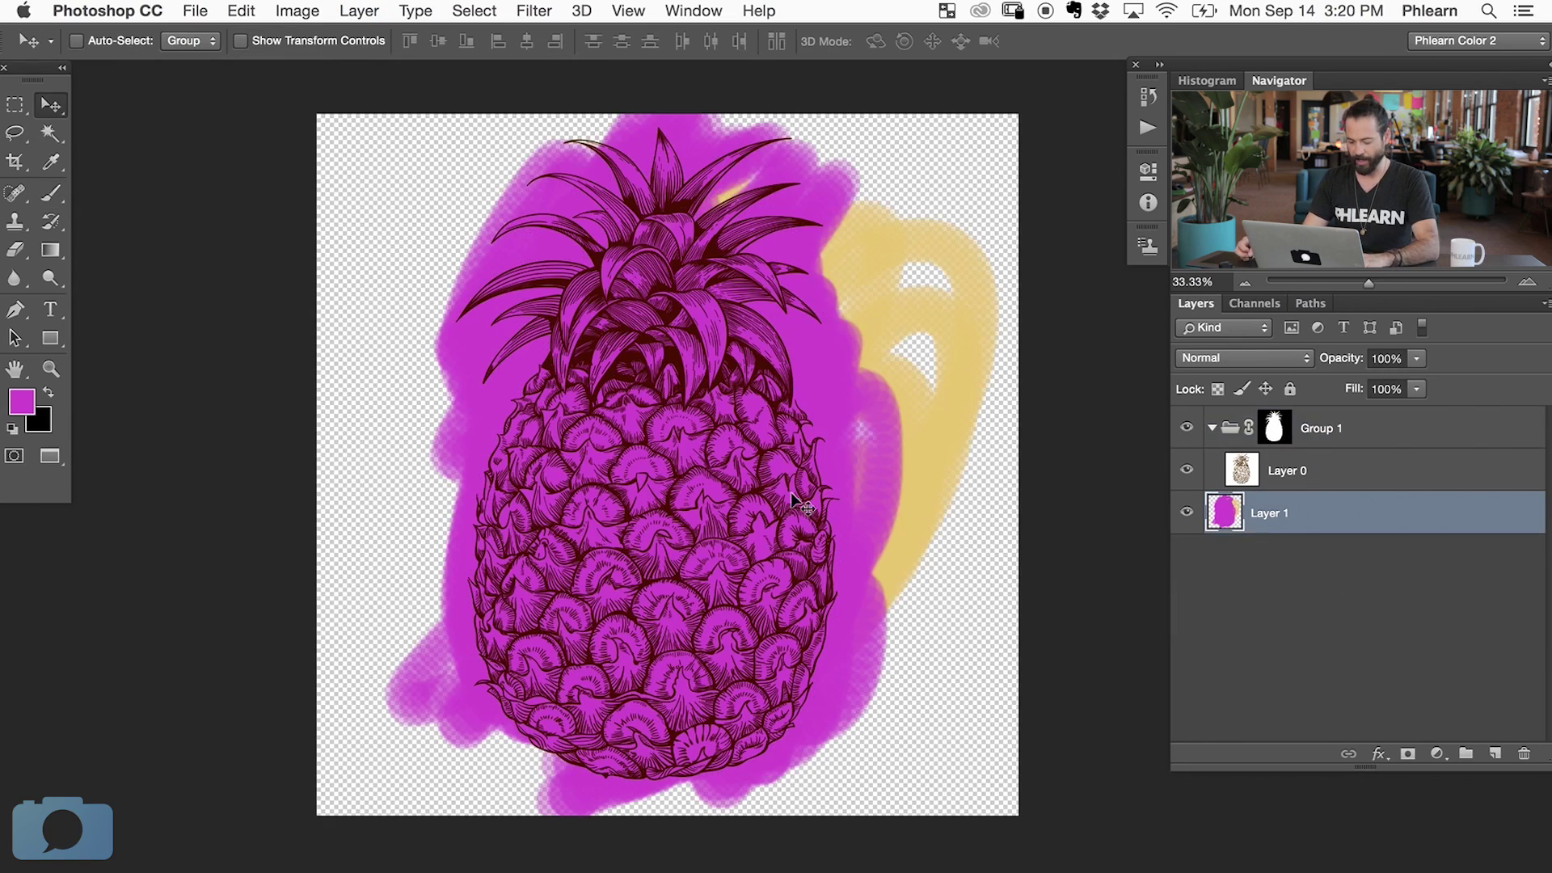
# - Paint magenta on Layer 1 well beyond both sides of the pineapple, and move the layer back into Group 1 beneath Layer 0
pyautogui.press('b')
pyautogui.moveTo(856, 387)
pyautogui.mouseDown()
pyautogui.moveTo(994, 484)
pyautogui.moveTo(897, 380)
pyautogui.mouseUp()
pyautogui.moveTo(493, 460)
pyautogui.mouseDown()
pyautogui.moveTo(549, 335)
pyautogui.moveTo(384, 342)
pyautogui.moveTo(809, 372)
pyautogui.moveTo(994, 248)
pyautogui.moveTo(857, 237)
pyautogui.moveTo(929, 447)
pyautogui.mouseUp()
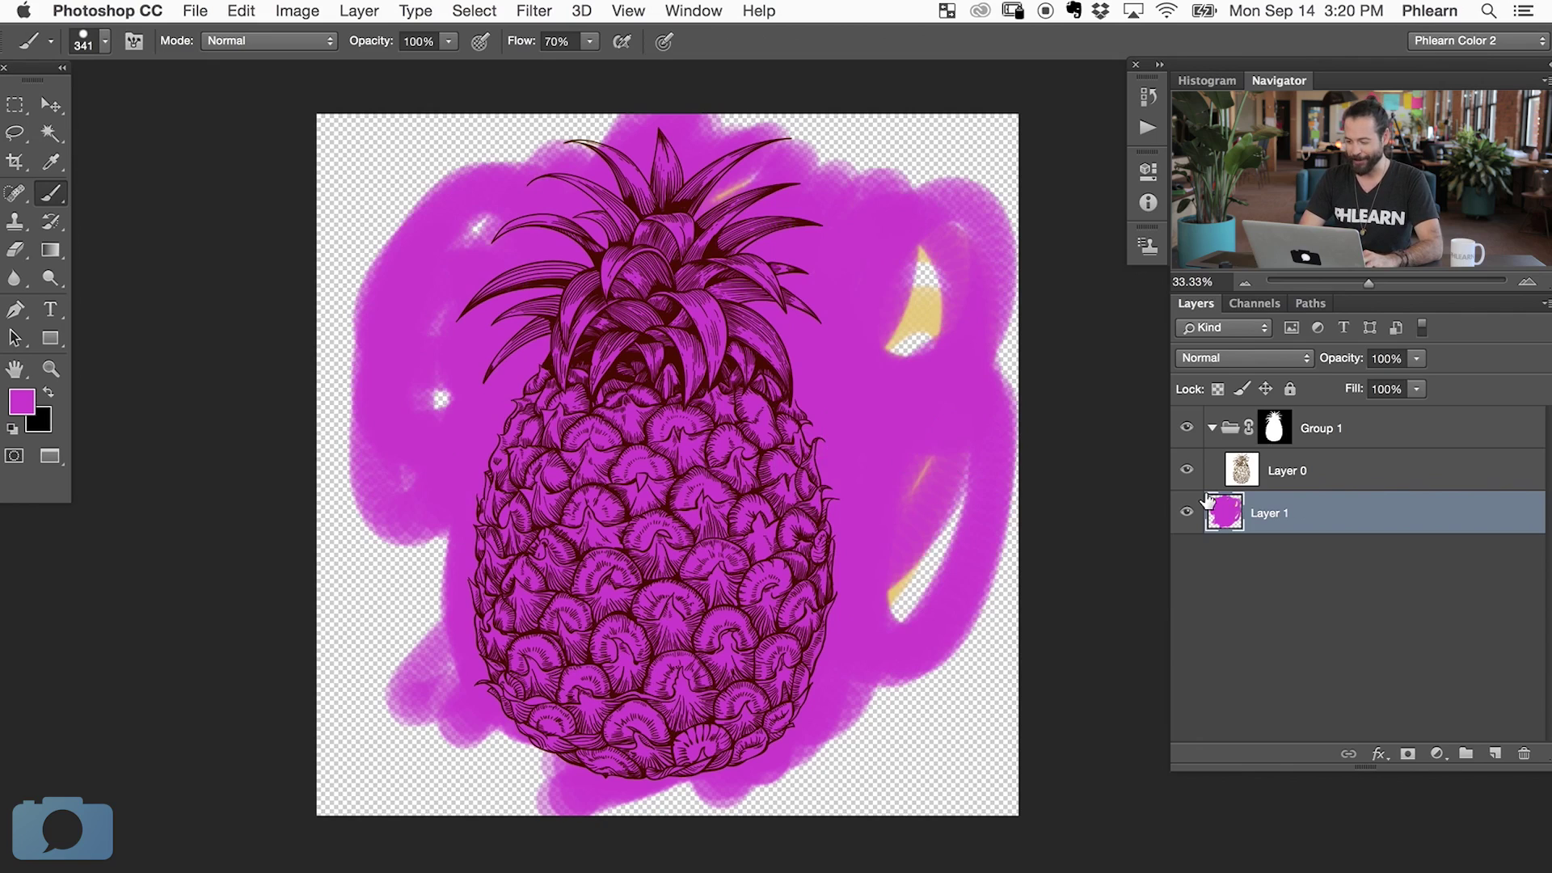
pyautogui.moveTo(1206, 501); pyautogui.dragTo(1208, 501)
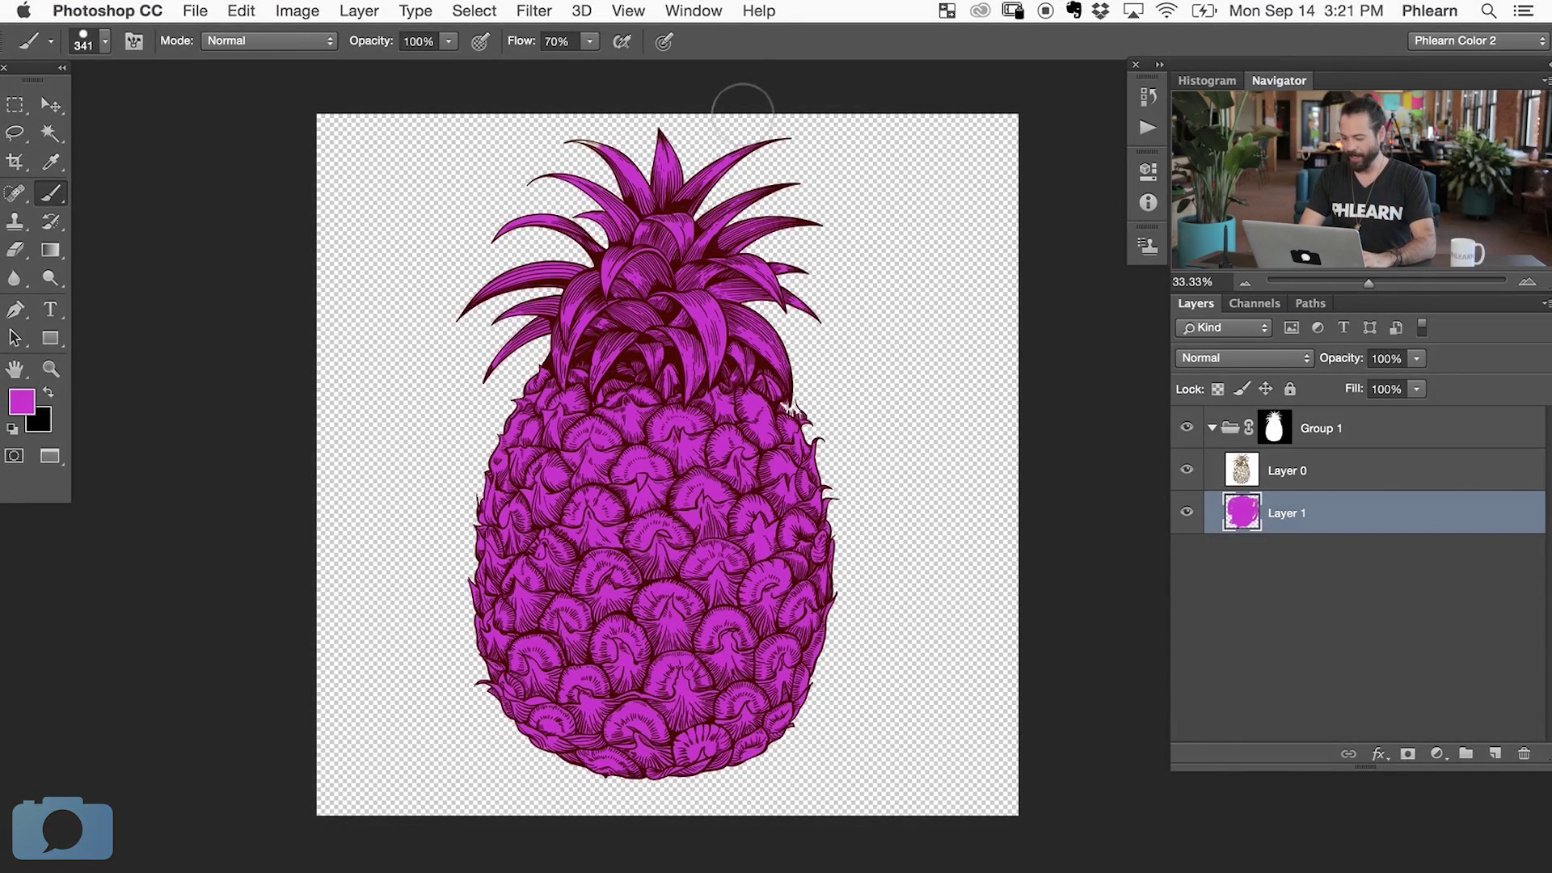
# - Delete the magenta Layer 1 and create a new empty layer beneath Layer 0 inside Group 1
pyautogui.press('Delete')
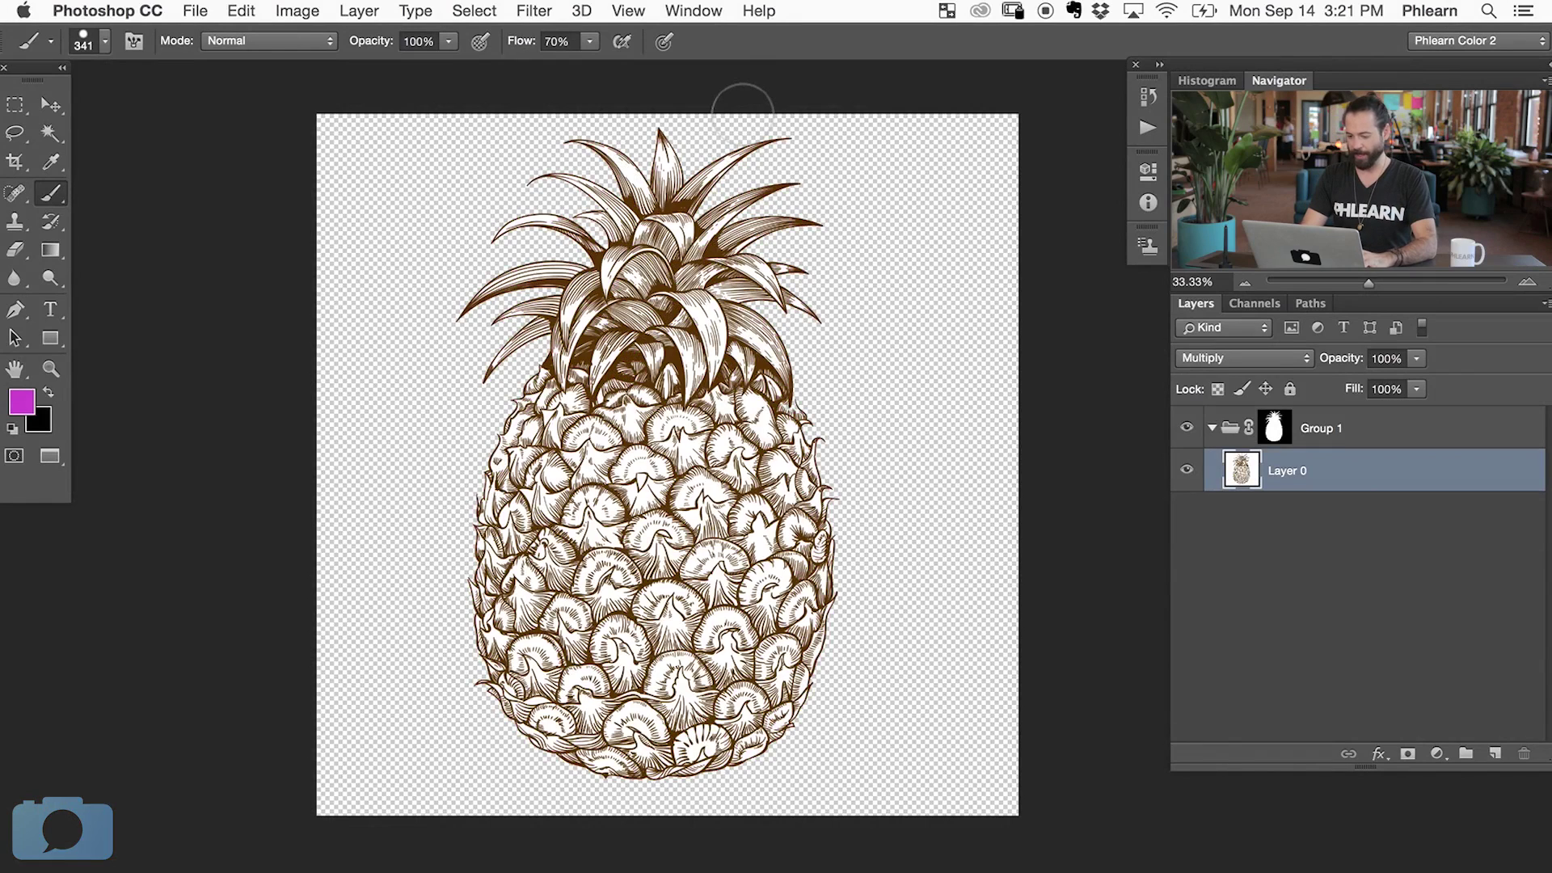
pyautogui.press('super+shift+alt+n')
pyautogui.press('super+bracketleft')
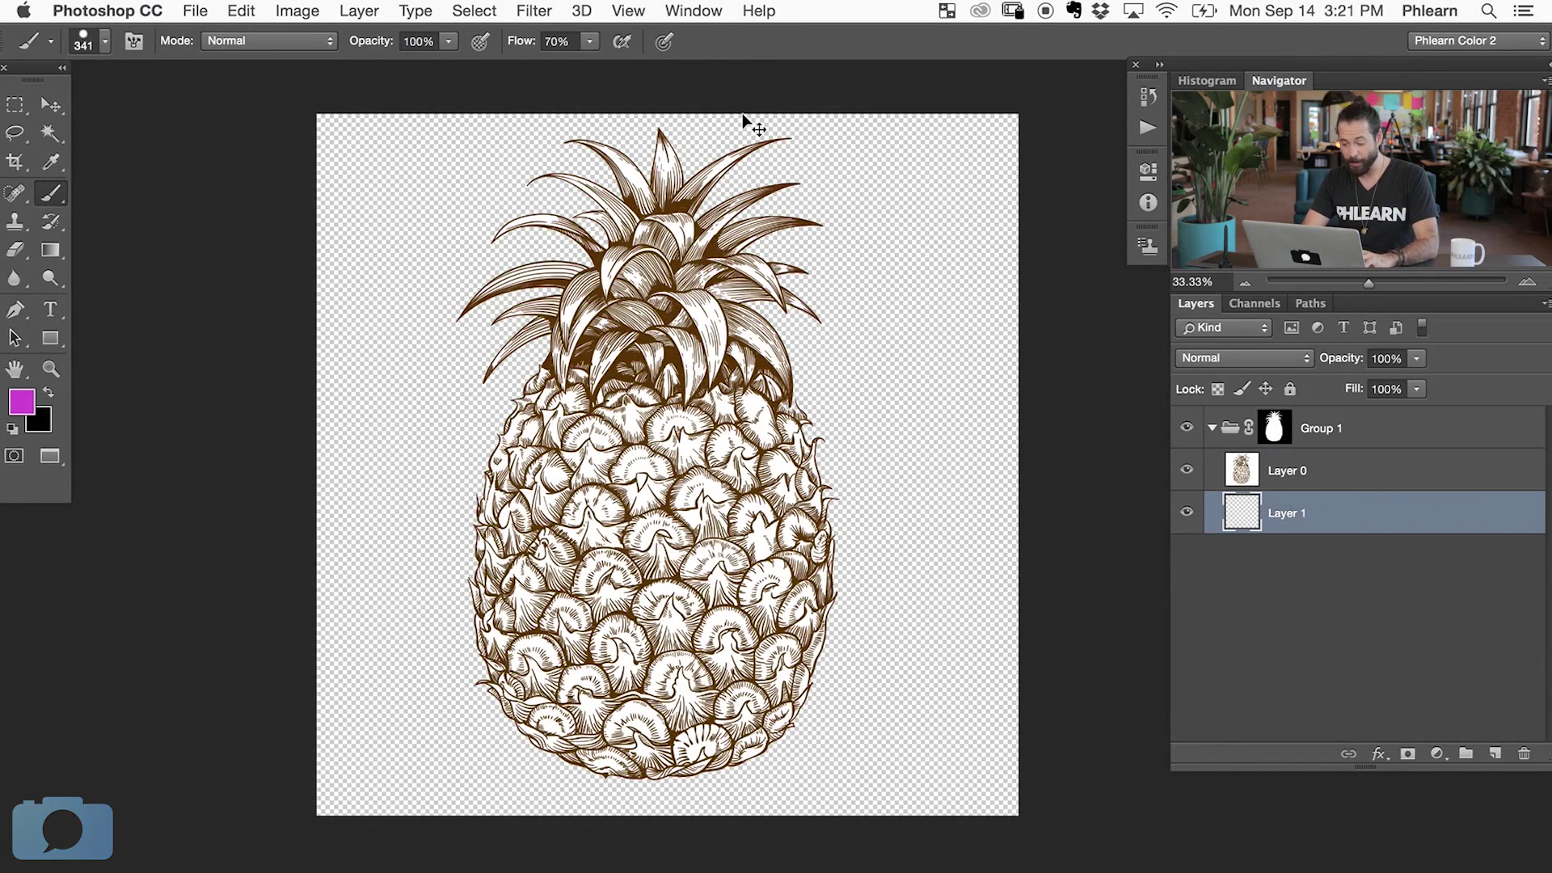
pyautogui.press('super+bracketright')
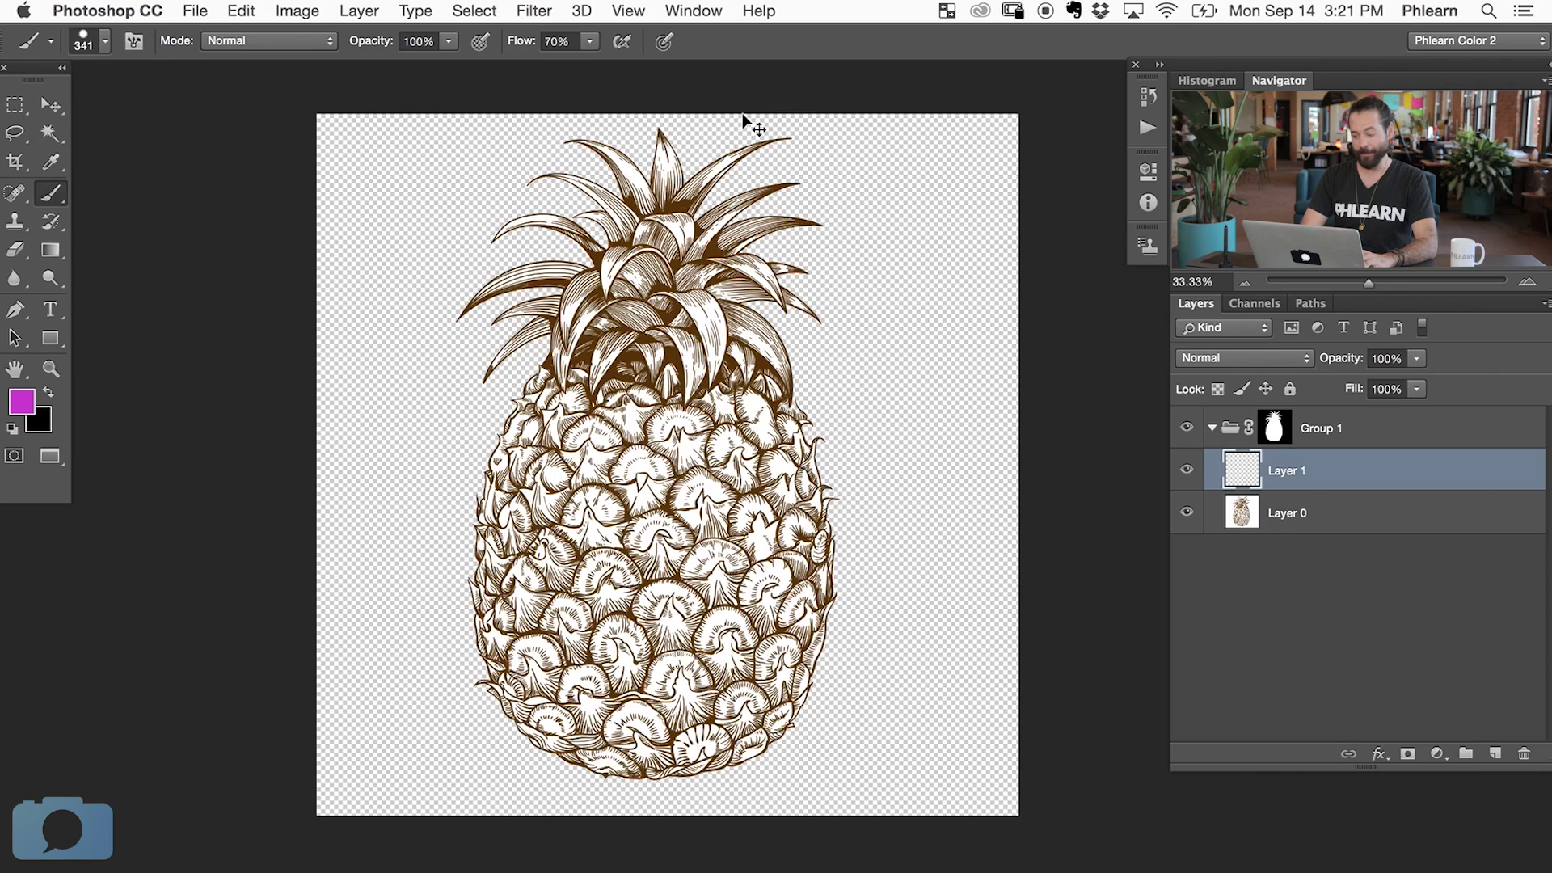
pyautogui.press('super+bracketleft')
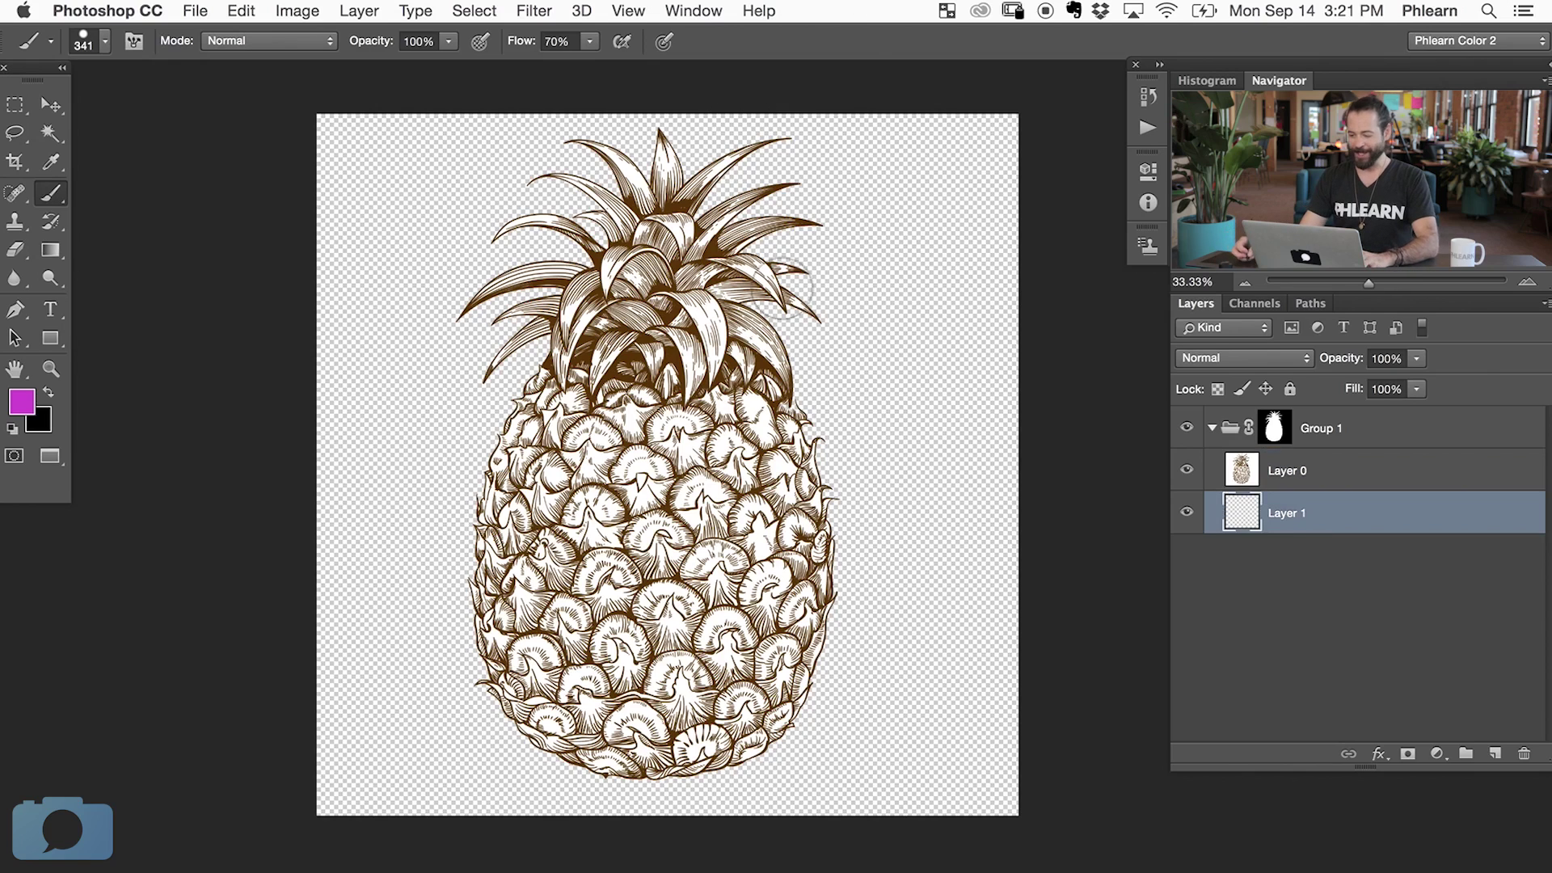
# - Choose a golden yellow foreground color and paint it over the pineapple's body on Layer 1, stopping just below the leaves
pyautogui.click(22, 404)
pyautogui.moveTo(792, 533); pyautogui.dragTo(796, 551)
pyautogui.click(672, 372)
pyautogui.moveTo(696, 336); pyautogui.dragTo(688, 339)
pyautogui.click(999, 297)
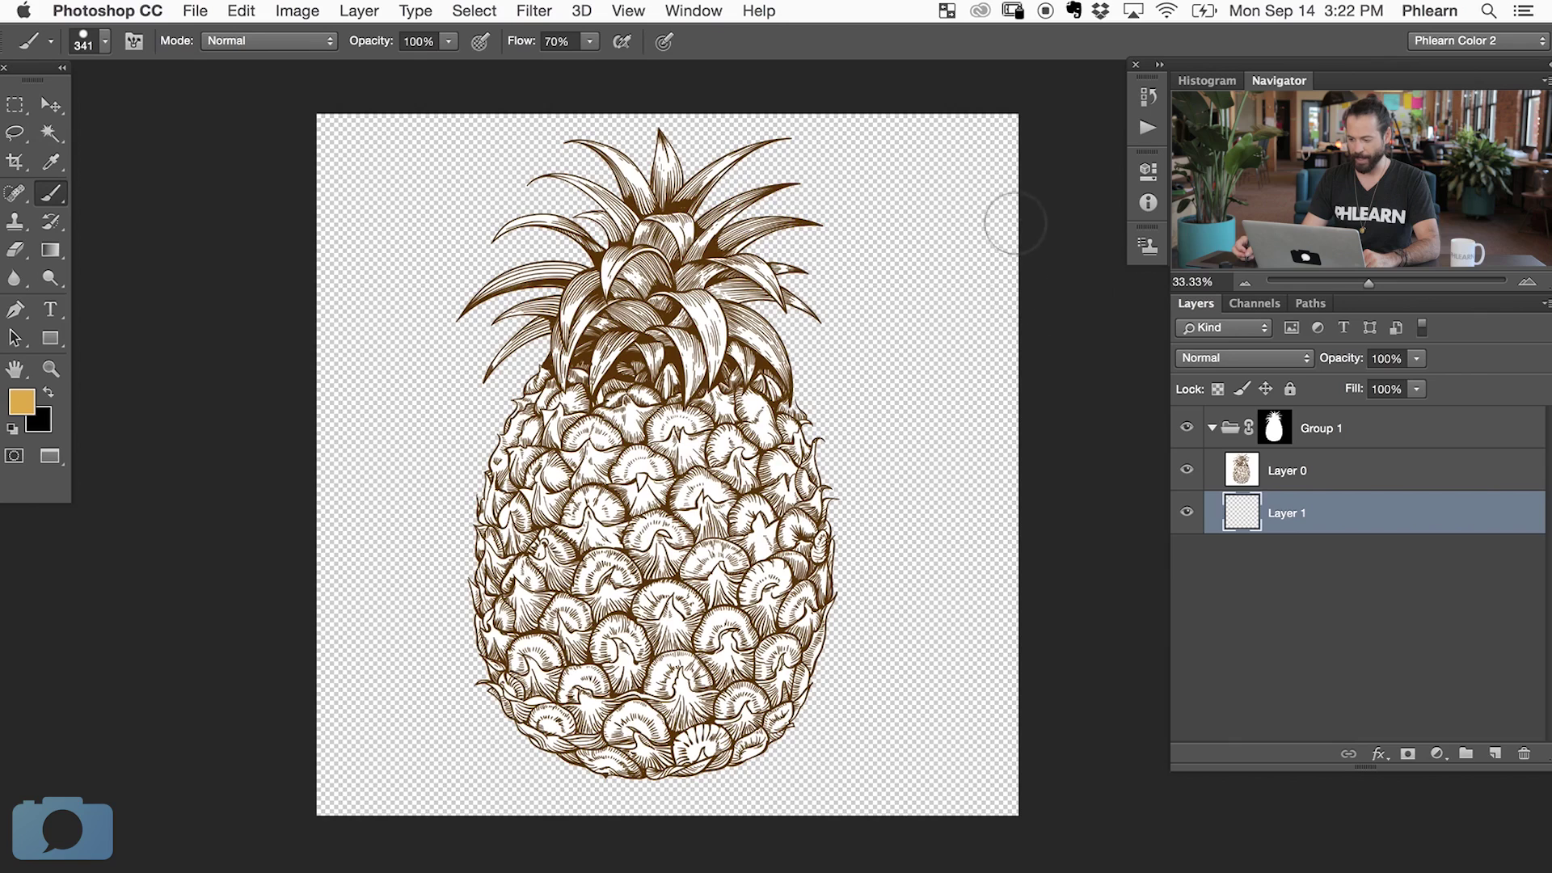
pyautogui.moveTo(525, 639)
pyautogui.mouseDown()
pyautogui.moveTo(849, 502)
pyautogui.moveTo(501, 679)
pyautogui.moveTo(566, 780)
pyautogui.moveTo(774, 731)
pyautogui.moveTo(385, 679)
pyautogui.moveTo(484, 565)
pyautogui.moveTo(817, 477)
pyautogui.moveTo(864, 444)
pyautogui.moveTo(517, 452)
pyautogui.moveTo(518, 428)
pyautogui.moveTo(614, 425)
pyautogui.mouseUp()
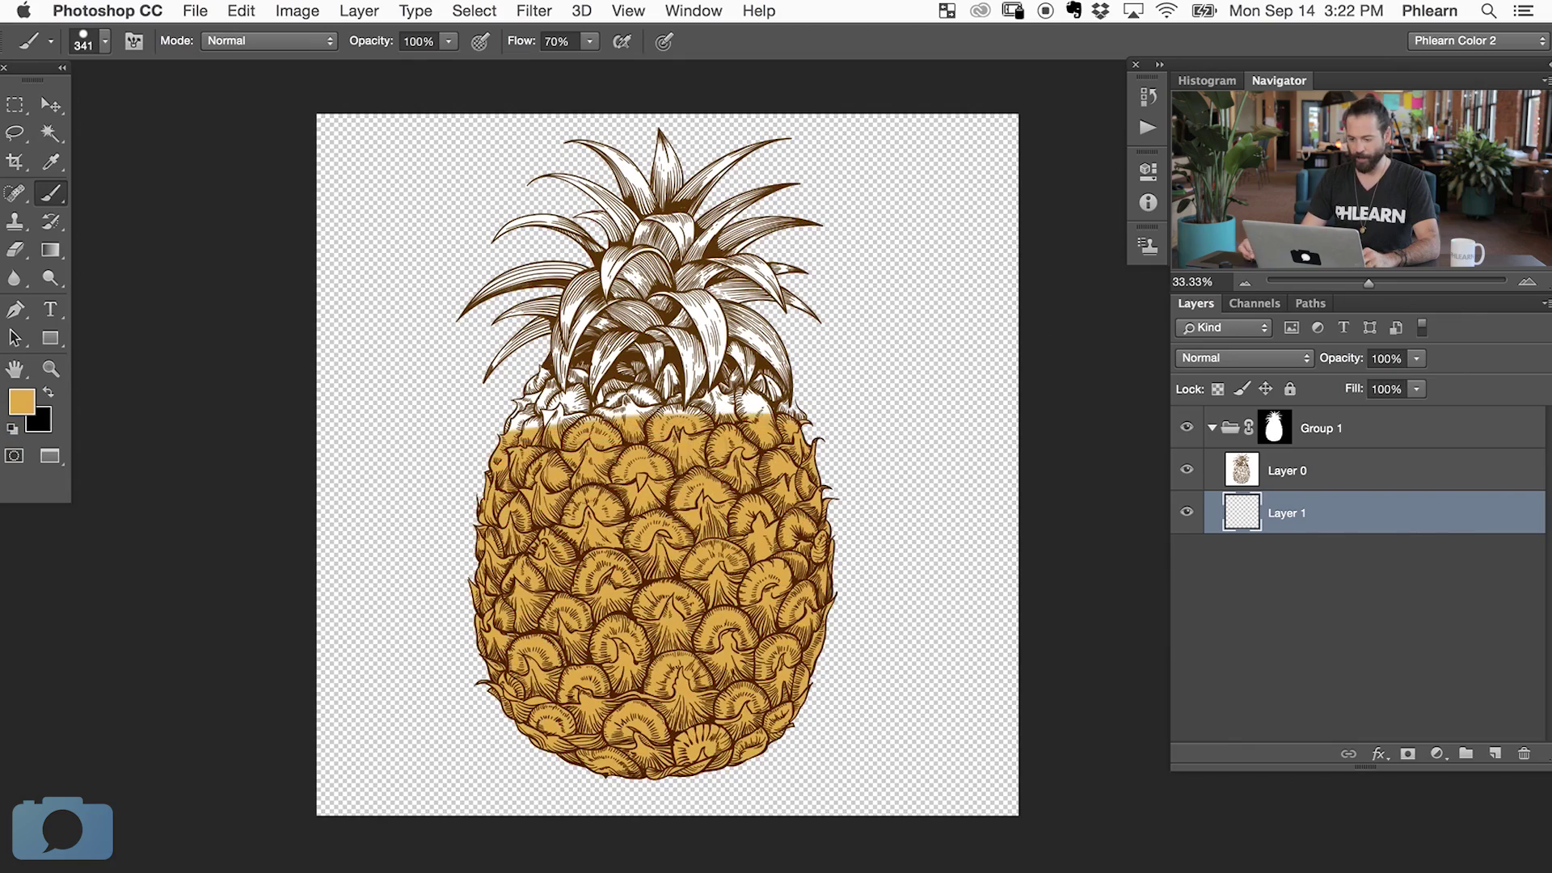
# - With a brush of size 101, paint golden yellow on the unpainted scales under the central leaves and along the body's upper left edge
pyautogui.press('super+equal')
pyautogui.press('super+equal')
pyautogui.press('super+equal')
pyautogui.press('super+equal')
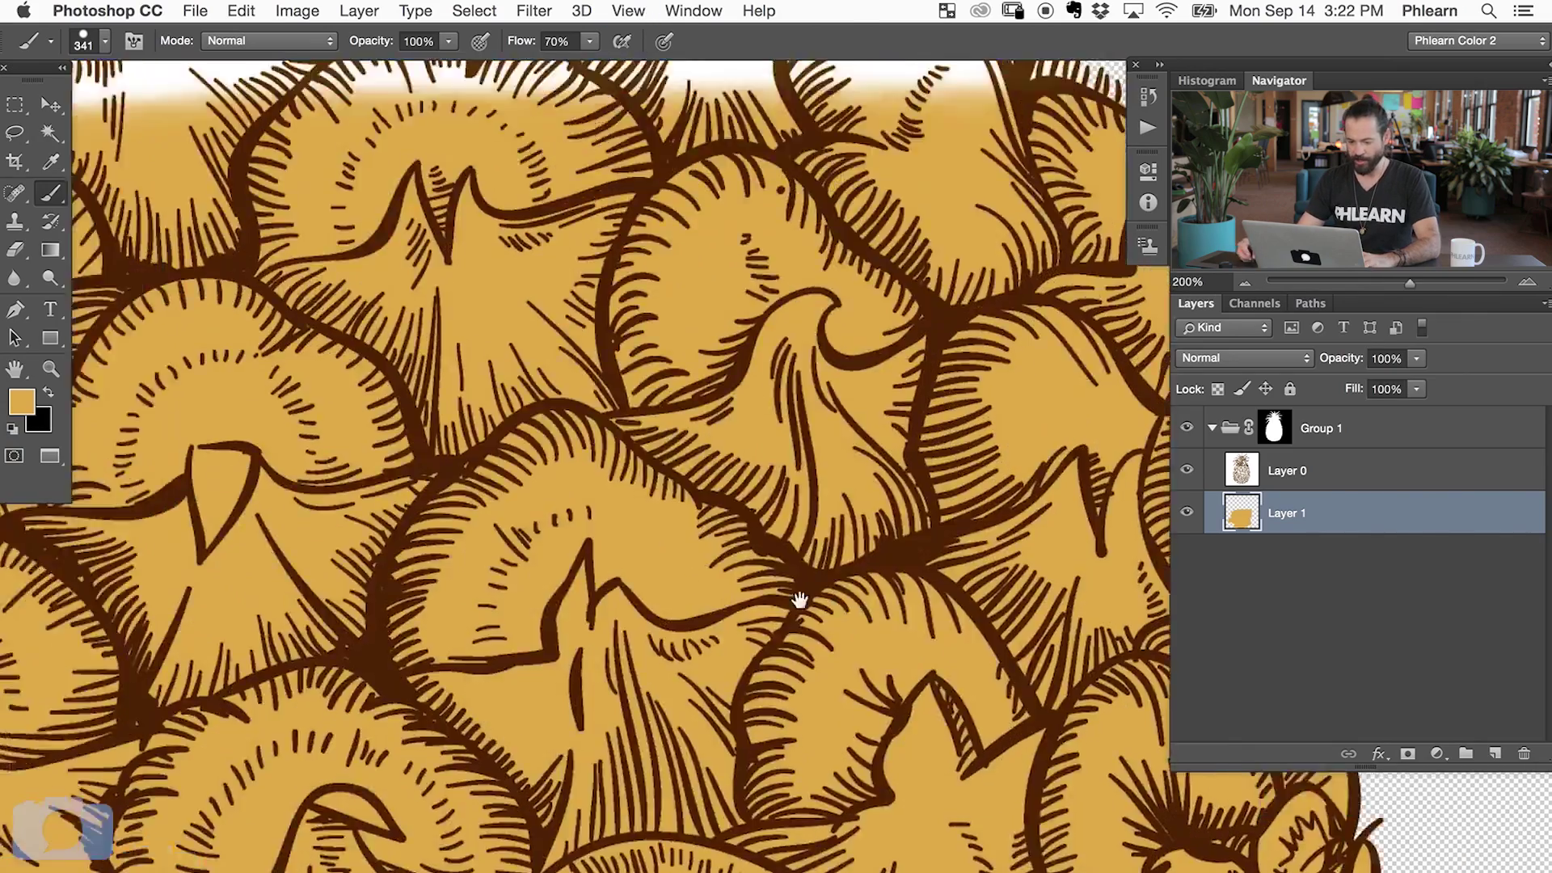
pyautogui.moveTo(799, 600); pyautogui.dragTo(896, 673)
pyautogui.press('super+minus')
pyautogui.moveTo(543, 241)
pyautogui.mouseDown()
pyautogui.moveTo(668, 402)
pyautogui.moveTo(597, 412)
pyautogui.moveTo(603, 489)
pyautogui.mouseUp()
pyautogui.moveTo(606, 436)
pyautogui.mouseDown()
pyautogui.moveTo(619, 365)
pyautogui.moveTo(557, 404)
pyautogui.moveTo(566, 469)
pyautogui.moveTo(647, 420)
pyautogui.moveTo(679, 436)
pyautogui.moveTo(622, 388)
pyautogui.moveTo(585, 388)
pyautogui.mouseUp()
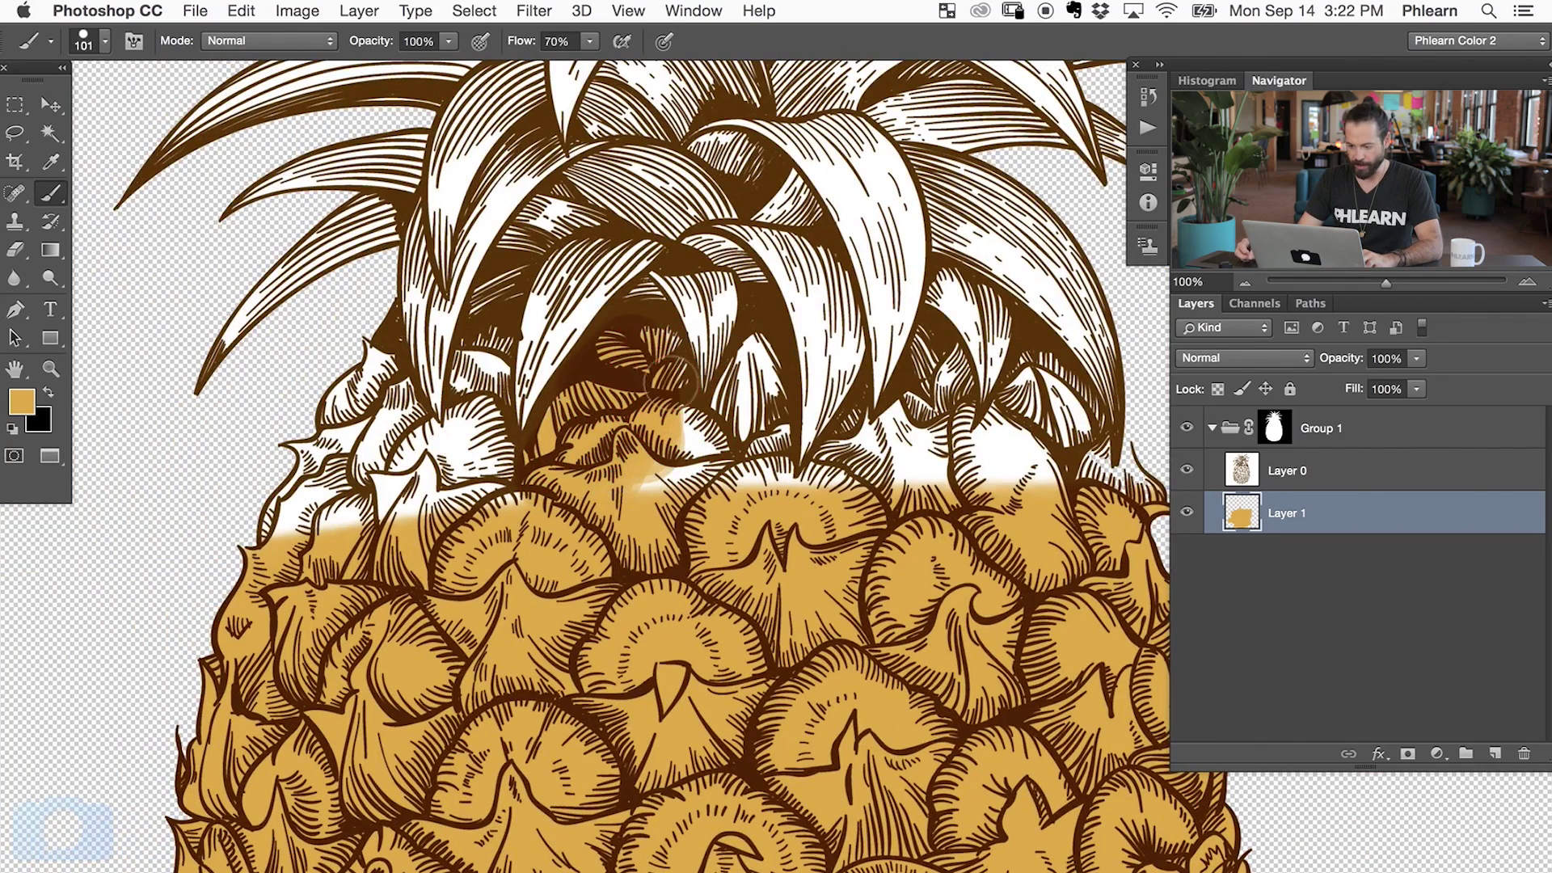
pyautogui.moveTo(663, 345)
pyautogui.mouseDown()
pyautogui.moveTo(687, 476)
pyautogui.moveTo(647, 478)
pyautogui.mouseUp()
pyautogui.moveTo(481, 485)
pyautogui.mouseDown()
pyautogui.moveTo(481, 342)
pyautogui.moveTo(497, 358)
pyautogui.moveTo(465, 447)
pyautogui.moveTo(455, 403)
pyautogui.moveTo(449, 436)
pyautogui.moveTo(427, 447)
pyautogui.moveTo(440, 440)
pyautogui.moveTo(383, 404)
pyautogui.moveTo(380, 339)
pyautogui.mouseUp()
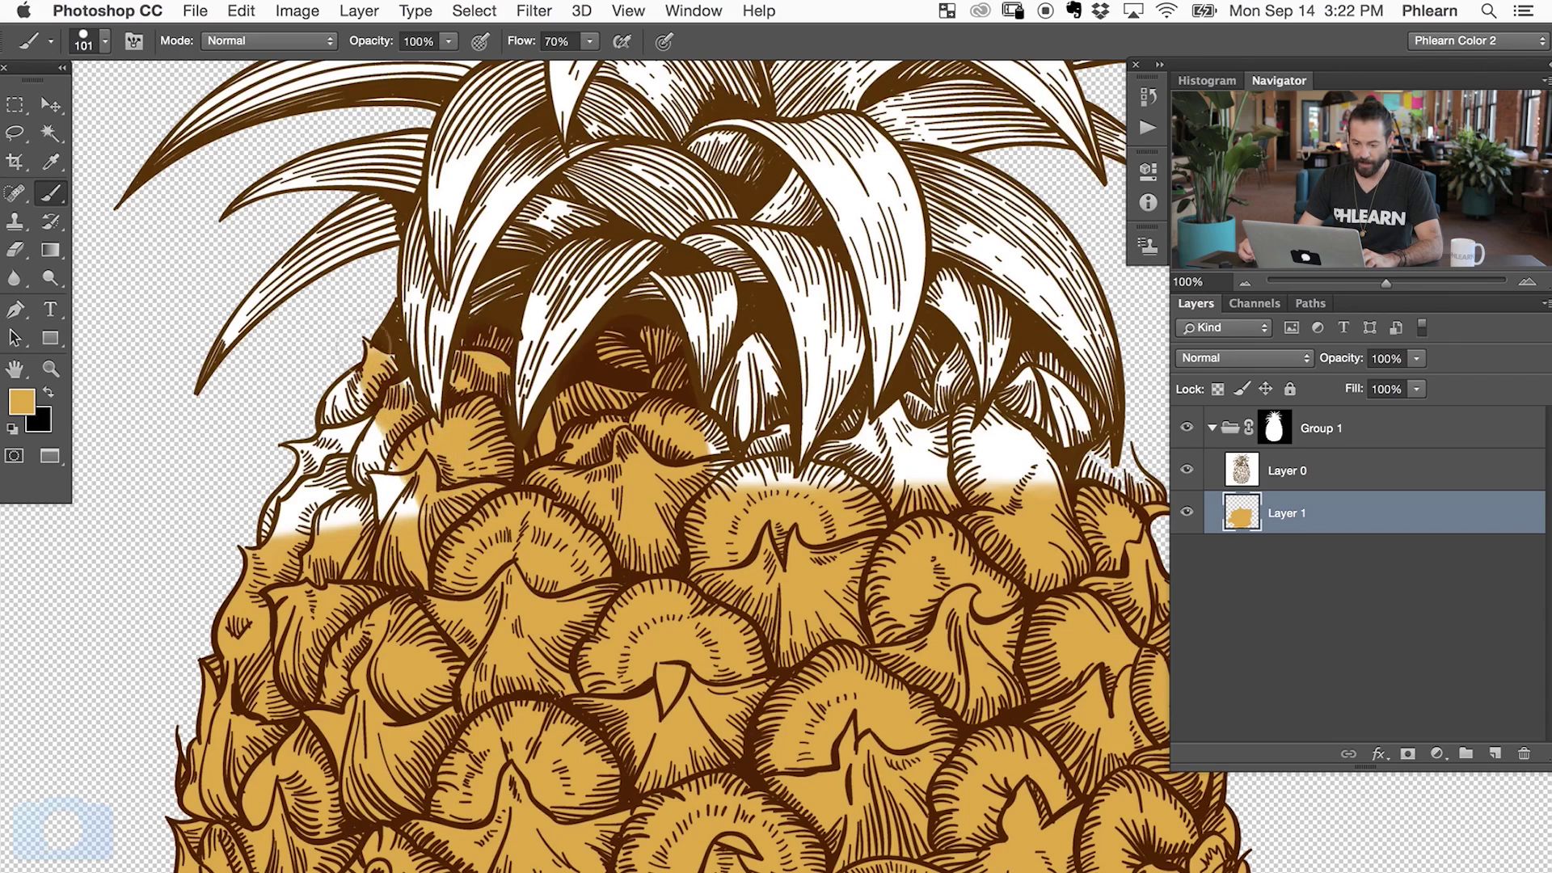
pyautogui.moveTo(408, 396)
pyautogui.mouseDown()
pyautogui.moveTo(380, 485)
pyautogui.moveTo(332, 420)
pyautogui.moveTo(295, 448)
pyautogui.mouseUp()
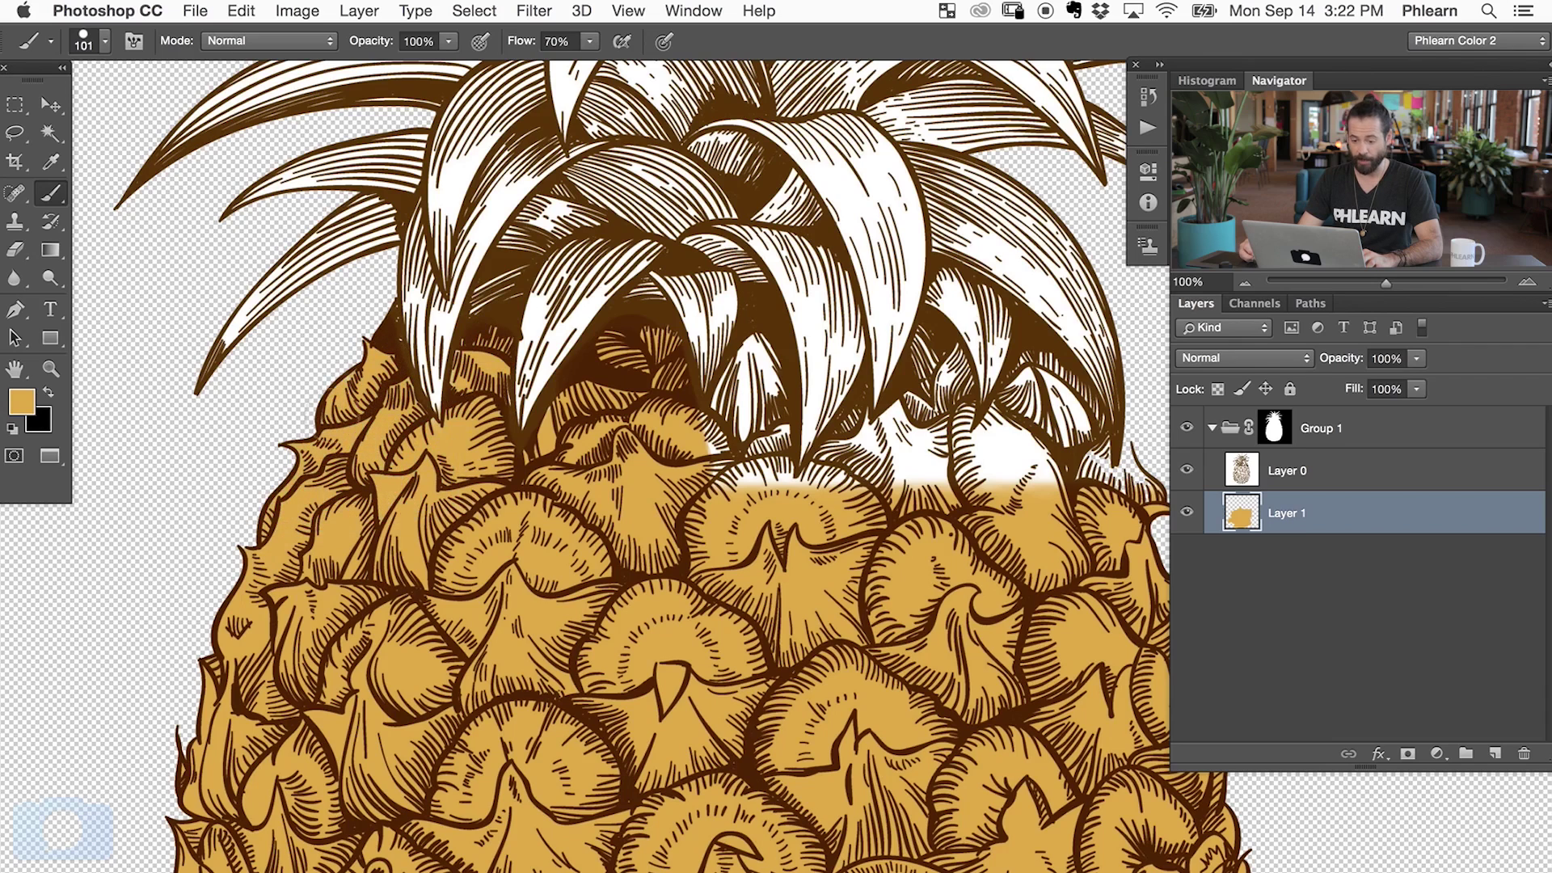
# - Reduce the brush size to 64 and paint golden yellow on the remaining white scales below the central and right leaves
pyautogui.moveTo(689, 424)
pyautogui.mouseDown()
pyautogui.moveTo(676, 425)
pyautogui.moveTo(749, 373)
pyautogui.moveTo(776, 452)
pyautogui.moveTo(723, 441)
pyautogui.mouseUp()
pyautogui.moveTo(904, 472)
pyautogui.mouseDown()
pyautogui.moveTo(741, 471)
pyautogui.moveTo(784, 421)
pyautogui.moveTo(813, 417)
pyautogui.moveTo(848, 432)
pyautogui.moveTo(877, 420)
pyautogui.moveTo(822, 428)
pyautogui.moveTo(850, 461)
pyautogui.moveTo(929, 440)
pyautogui.moveTo(921, 388)
pyautogui.mouseUp()
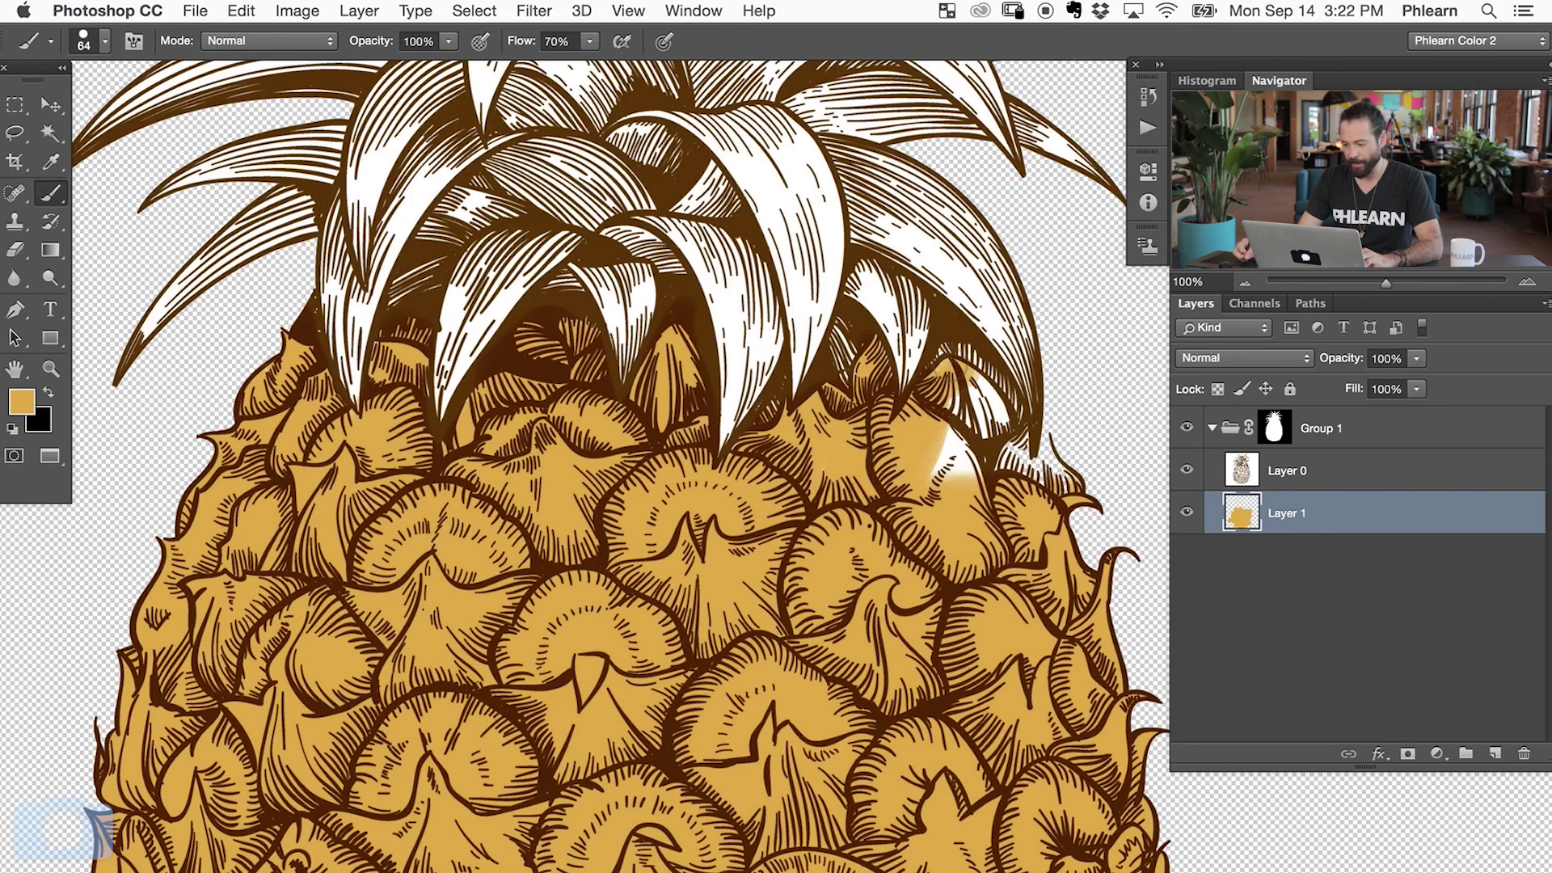
pyautogui.moveTo(1002, 440)
pyautogui.mouseDown()
pyautogui.moveTo(961, 456)
pyautogui.moveTo(953, 404)
pyautogui.mouseUp()
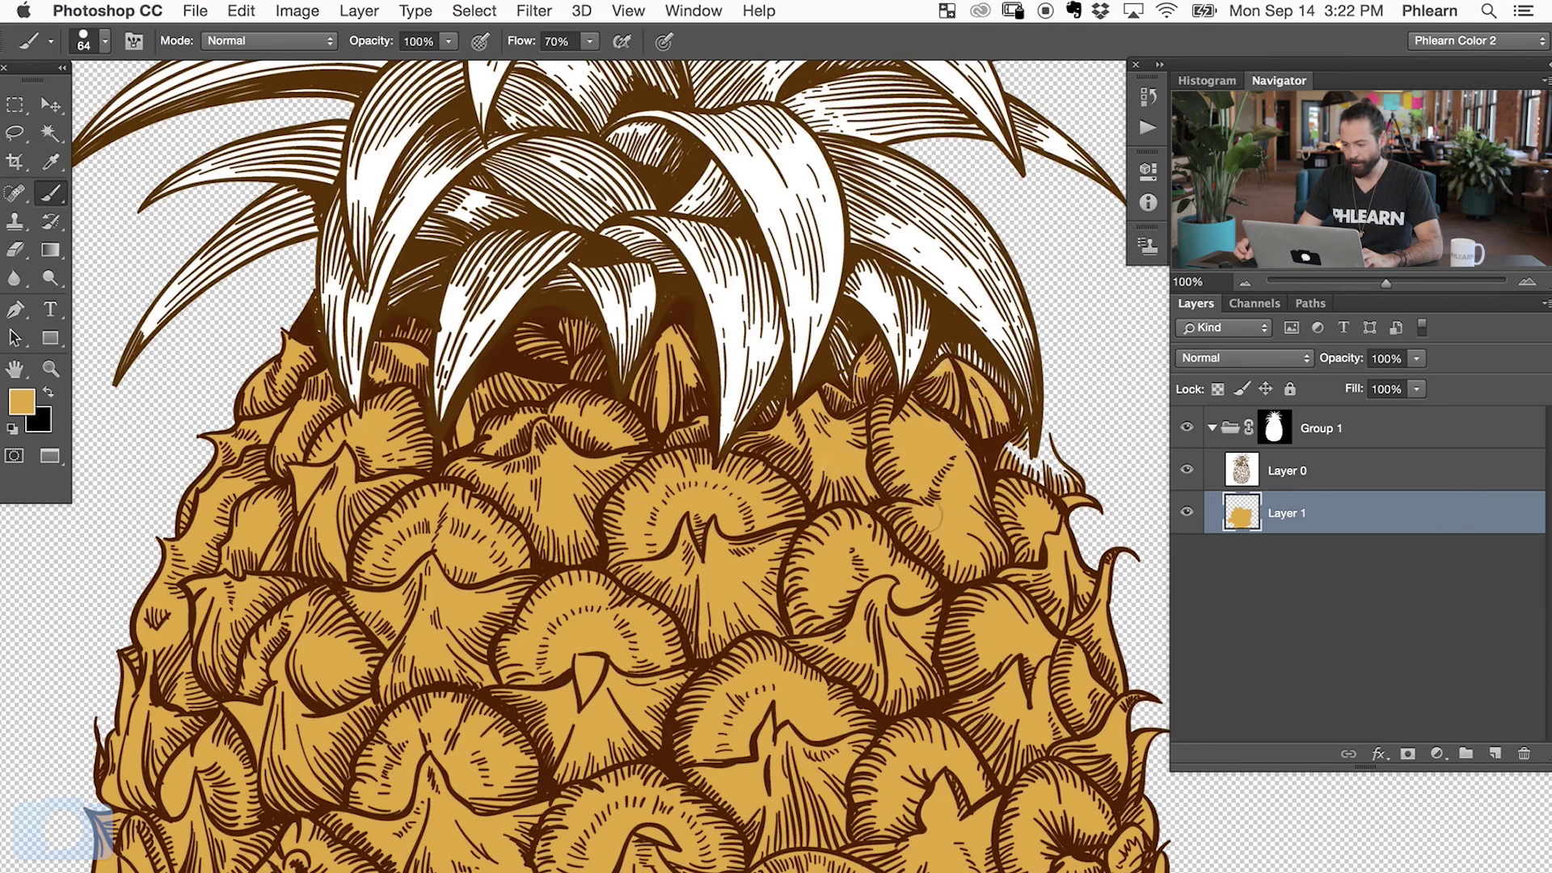
# - Create a new layer above Layer 1 and choose a light green foreground color for the leaves
pyautogui.press('super+minus')
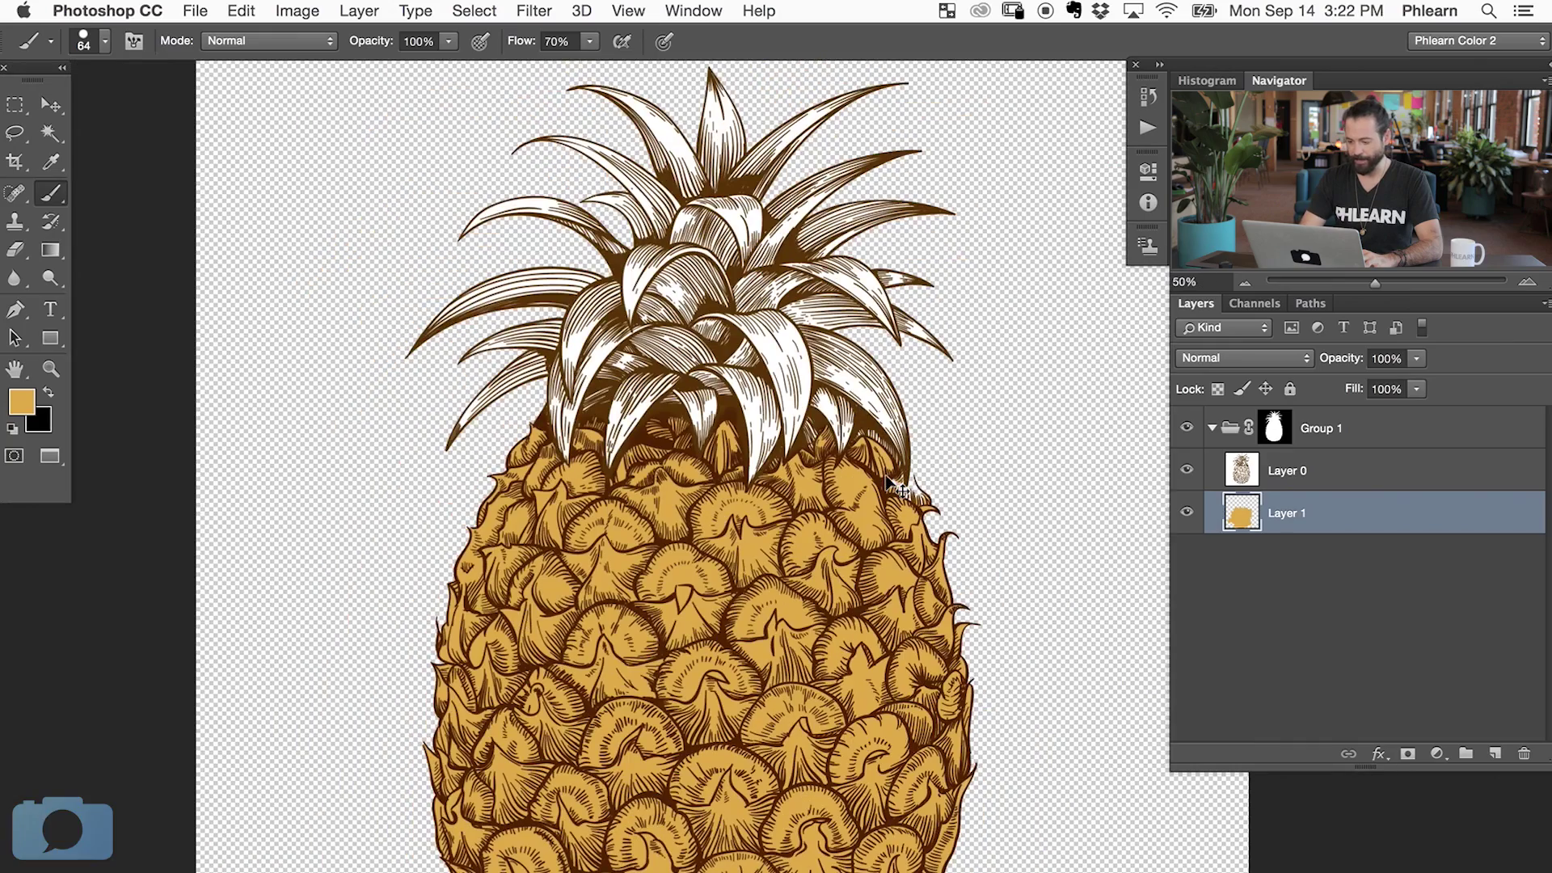
pyautogui.press('super+alt+shift+n')
pyautogui.press('super+plus')
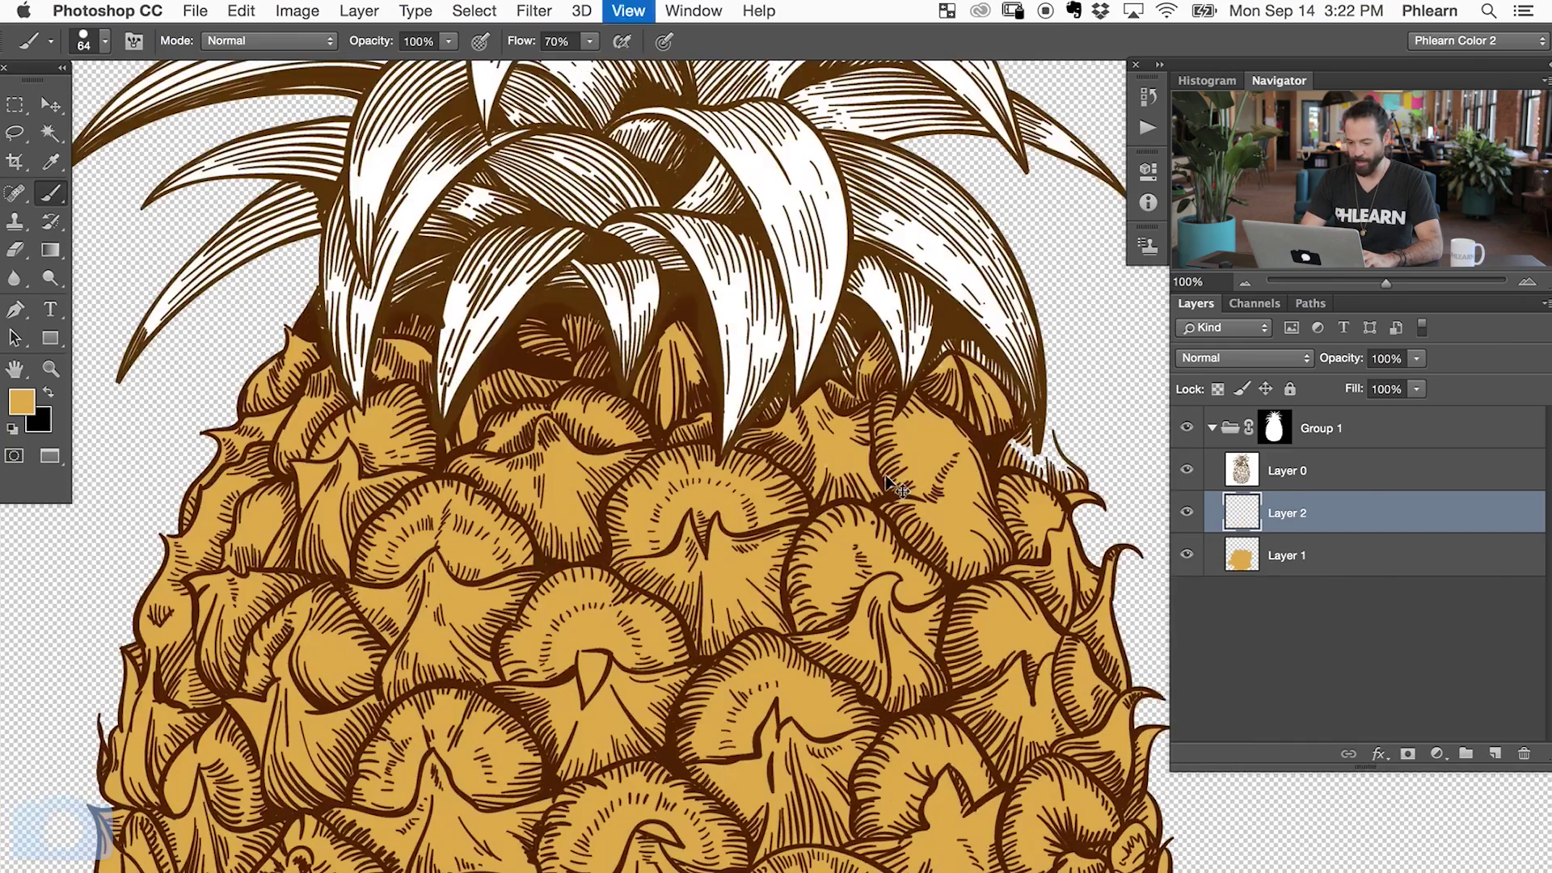
pyautogui.moveTo(647, 283); pyautogui.dragTo(650, 687)
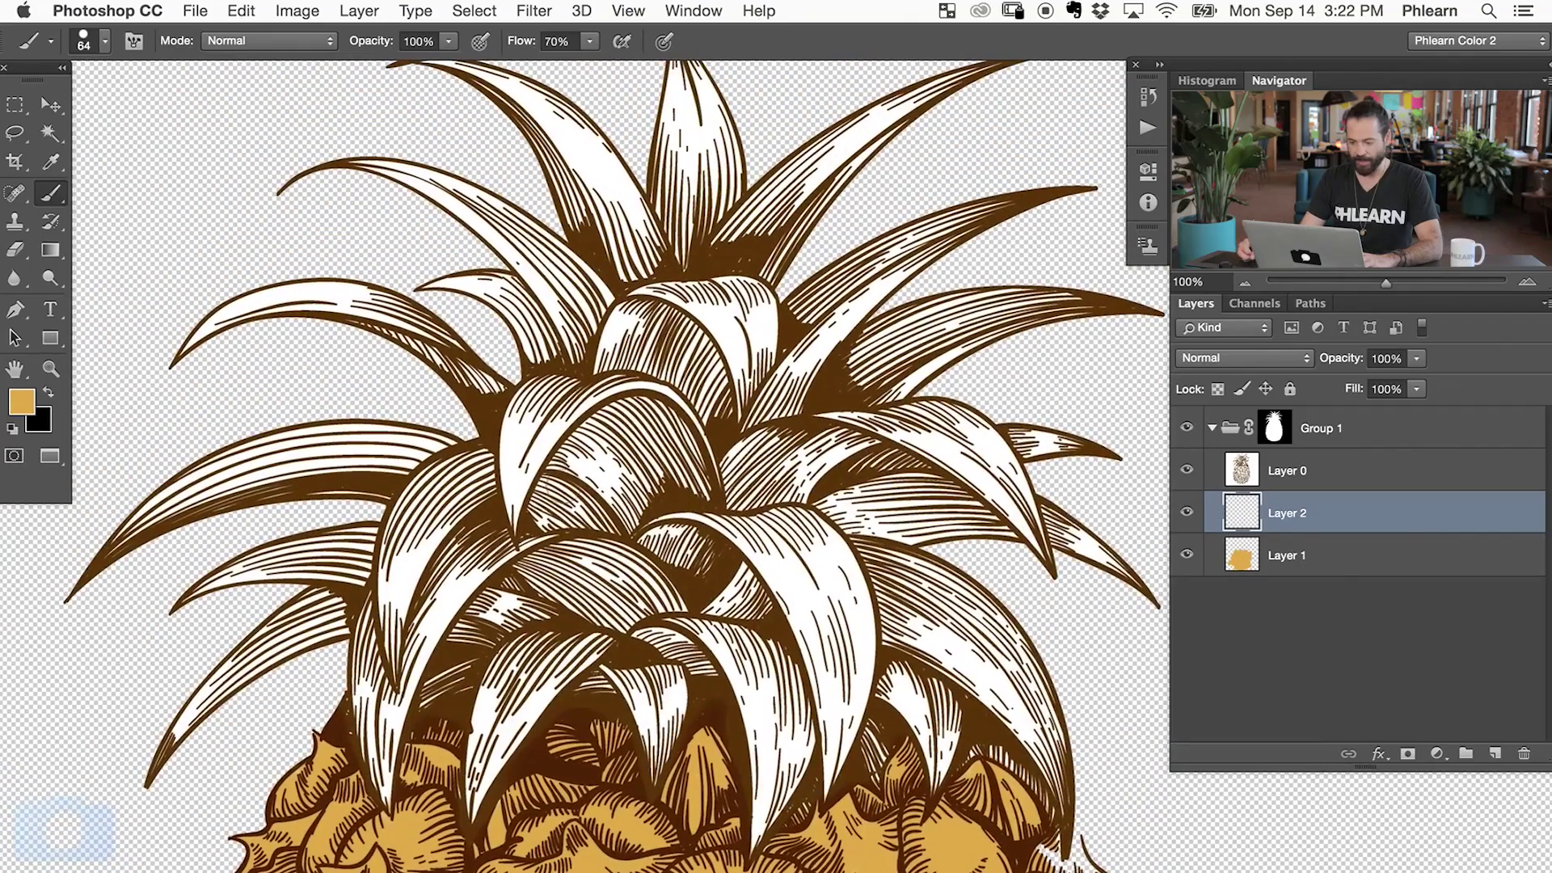
pyautogui.click(27, 402)
pyautogui.click(793, 489)
pyautogui.moveTo(793, 488); pyautogui.dragTo(793, 476)
pyautogui.moveTo(627, 336)
pyautogui.mouseDown()
pyautogui.moveTo(606, 335)
pyautogui.moveTo(614, 356)
pyautogui.moveTo(613, 339)
pyautogui.moveTo(684, 320)
pyautogui.mouseUp()
pyautogui.press('Return')
# - Paint light green over the upper and middle leaves on Layer 2 with a brush of size 190
pyautogui.press('b')
pyautogui.moveTo(556, 329); pyautogui.dragTo(469, 363)
pyautogui.press('super+minus')
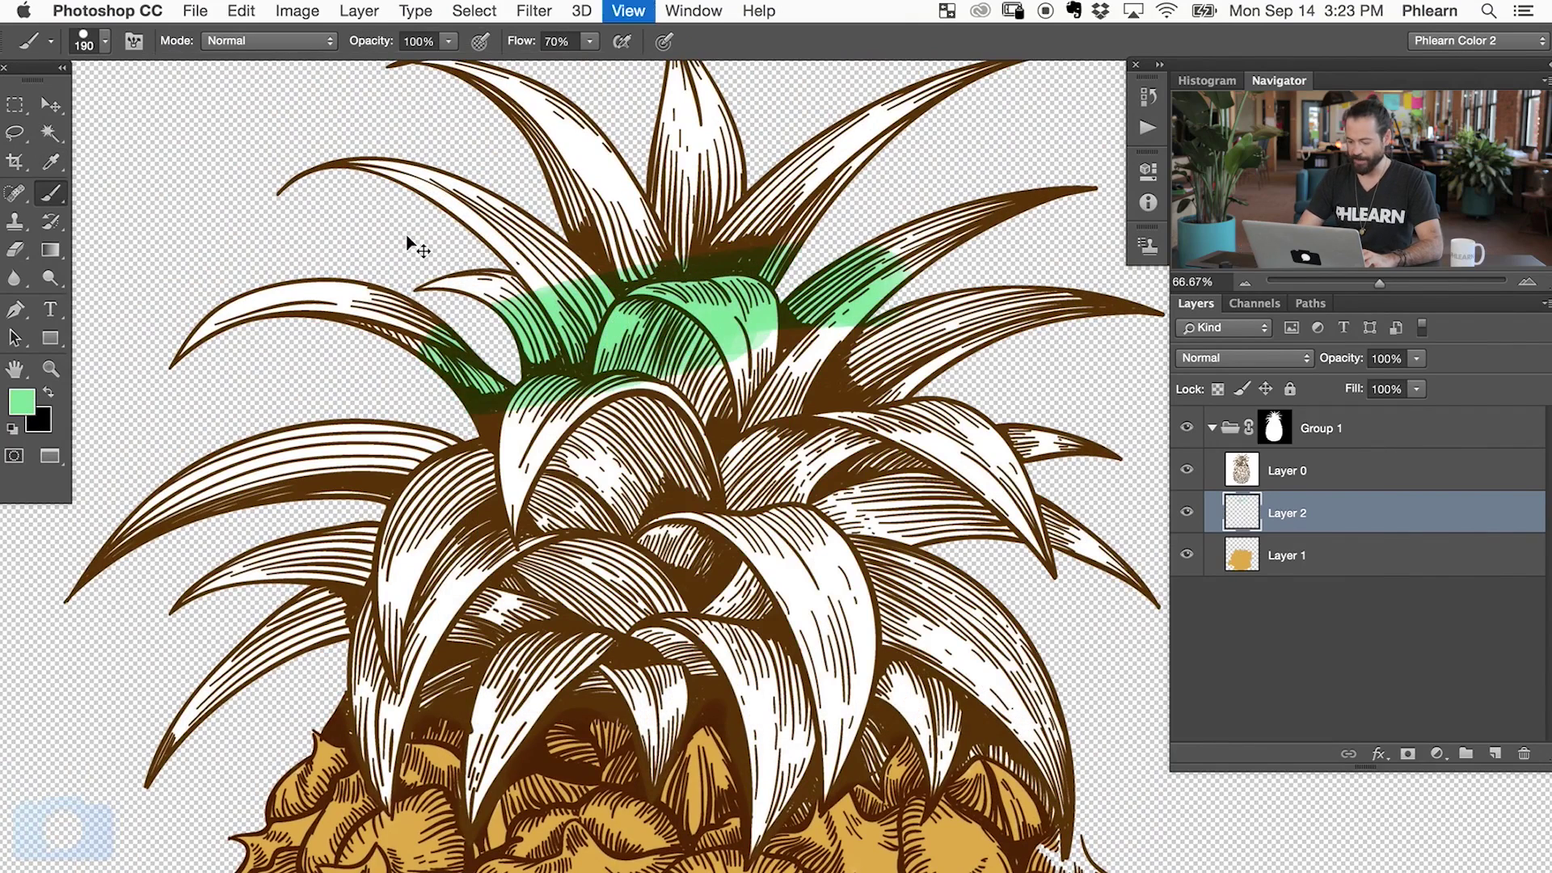
pyautogui.moveTo(453, 282)
pyautogui.mouseDown()
pyautogui.moveTo(819, 314)
pyautogui.moveTo(913, 273)
pyautogui.moveTo(879, 223)
pyautogui.moveTo(601, 246)
pyautogui.moveTo(492, 207)
pyautogui.moveTo(389, 247)
pyautogui.moveTo(476, 320)
pyautogui.moveTo(649, 303)
pyautogui.moveTo(746, 388)
pyautogui.moveTo(976, 385)
pyautogui.moveTo(414, 458)
pyautogui.moveTo(260, 545)
pyautogui.moveTo(1032, 480)
pyautogui.moveTo(1040, 504)
pyautogui.moveTo(443, 599)
pyautogui.mouseUp()
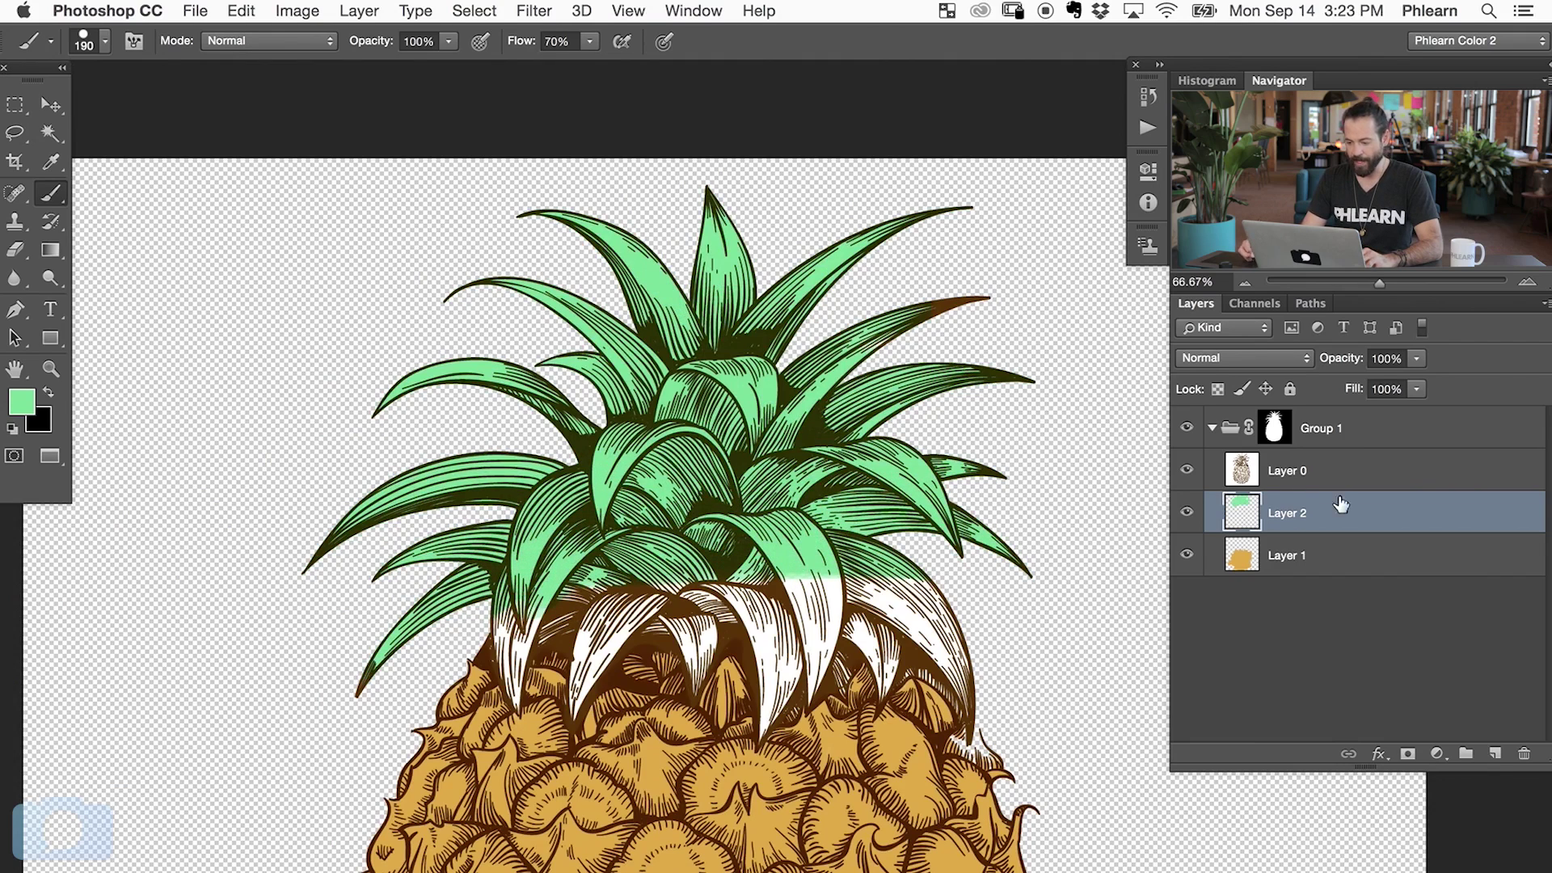
# - Collapse Group 1 to view it as a single entry, and expand it again
pyautogui.click(1210, 432)
pyautogui.click(1215, 431)
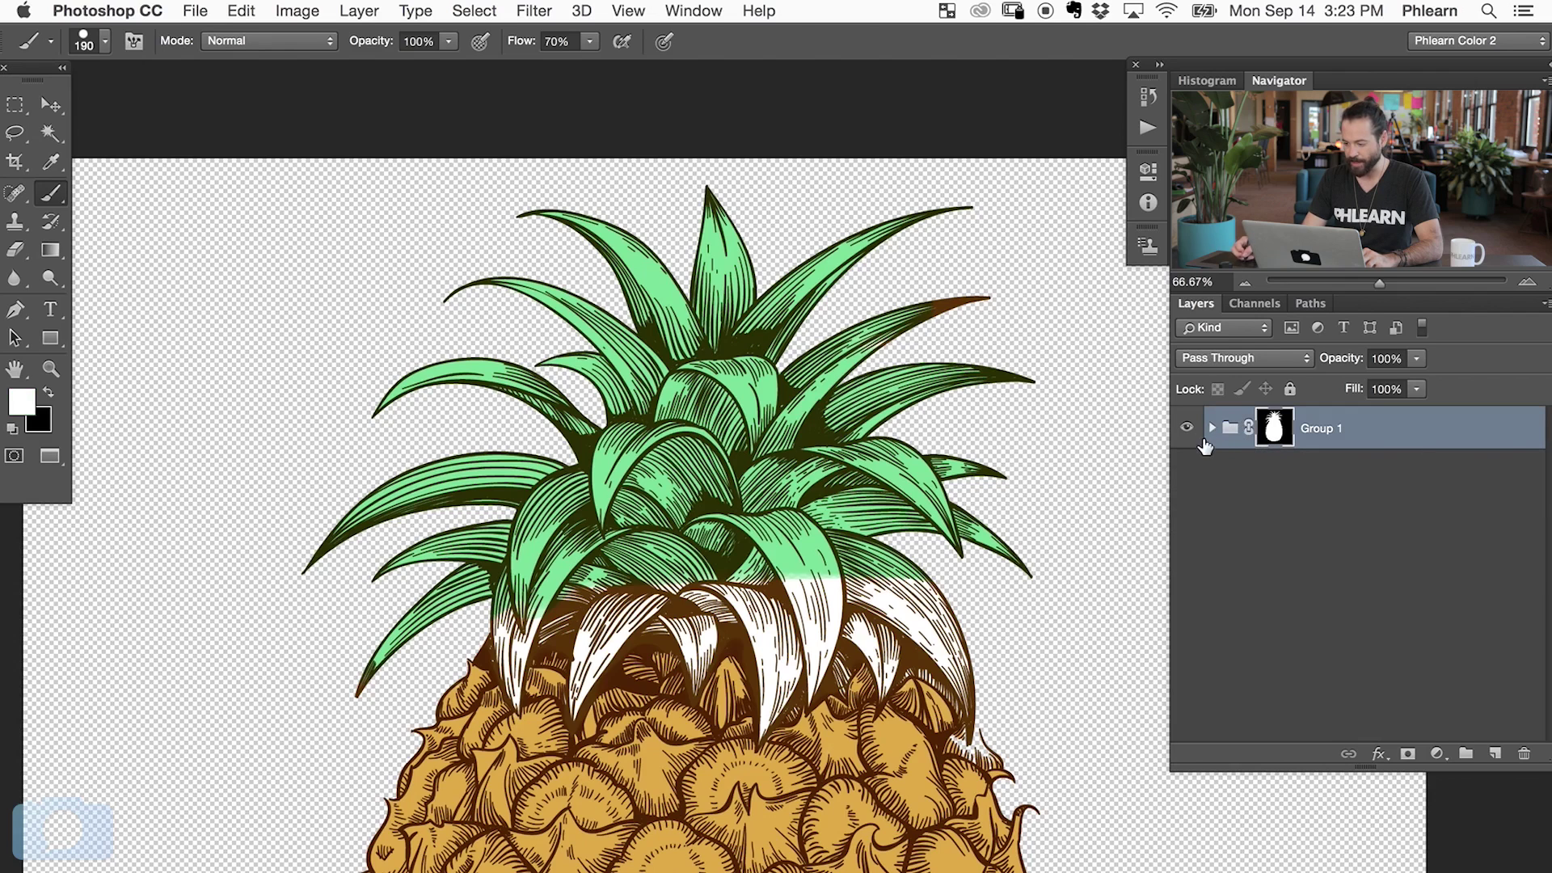
pyautogui.click(1212, 428)
# - On Layer 2, paint light green down the large outer right leaf to its tip, undoing and repainting the first stroke
pyautogui.press('super+equal')
pyautogui.press('super+equal')
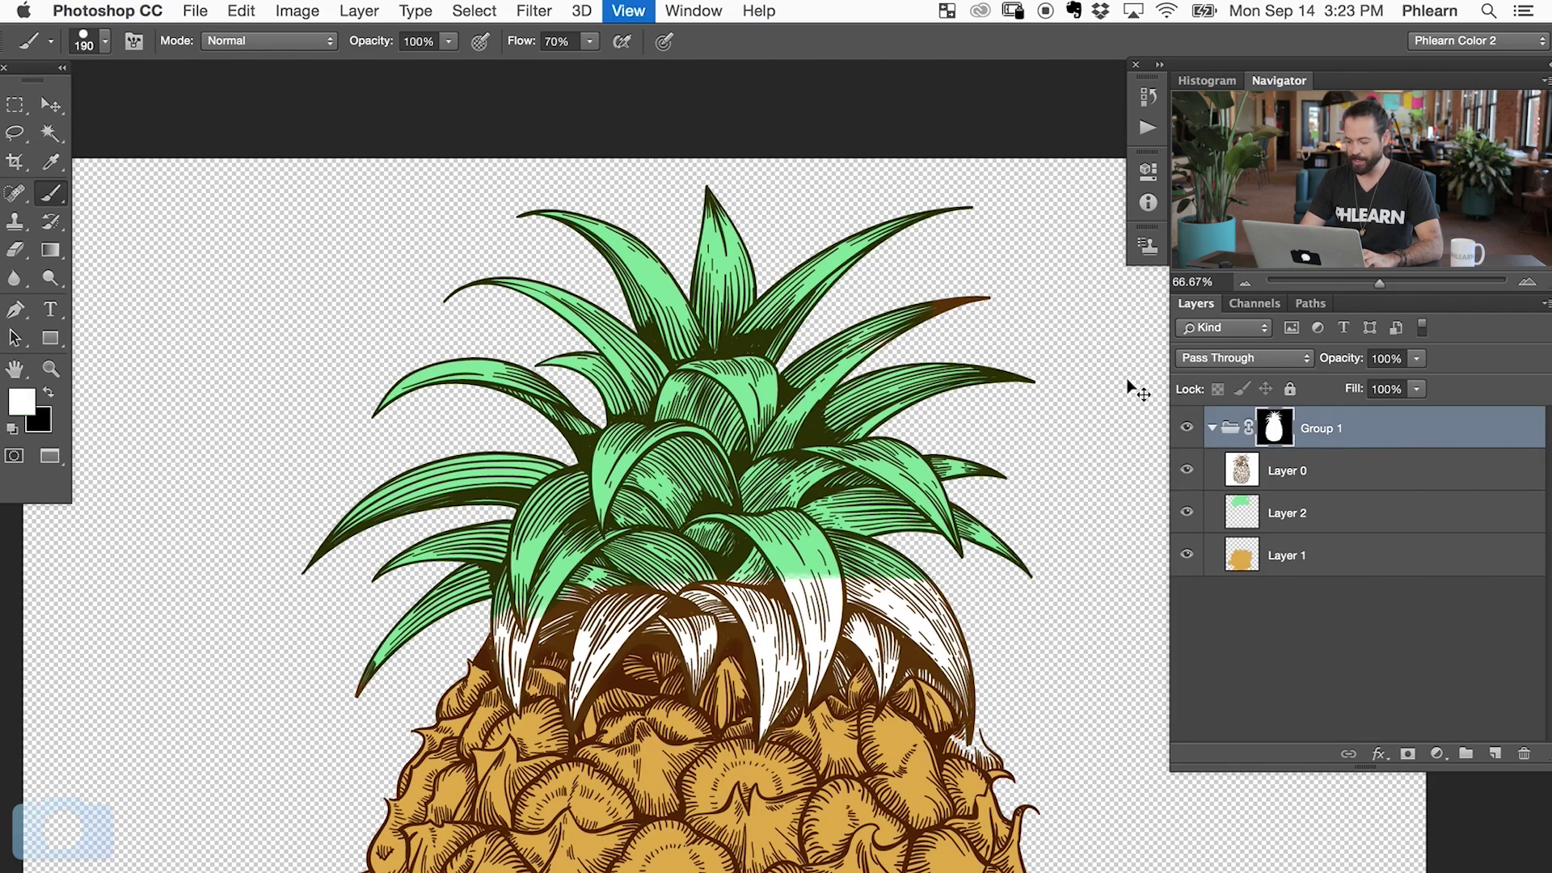
pyautogui.moveTo(873, 507); pyautogui.dragTo(699, 265)
pyautogui.moveTo(748, 476); pyautogui.dragTo(712, 476)
pyautogui.moveTo(1053, 457)
pyautogui.mouseDown()
pyautogui.moveTo(931, 466)
pyautogui.moveTo(549, 550)
pyautogui.moveTo(929, 440)
pyautogui.mouseUp()
pyautogui.click(1342, 511)
pyautogui.moveTo(943, 512); pyautogui.dragTo(742, 434)
pyautogui.moveTo(732, 448)
pyautogui.mouseDown()
pyautogui.moveTo(896, 496)
pyautogui.moveTo(926, 555)
pyautogui.moveTo(929, 618)
pyautogui.moveTo(1004, 721)
pyautogui.mouseUp()
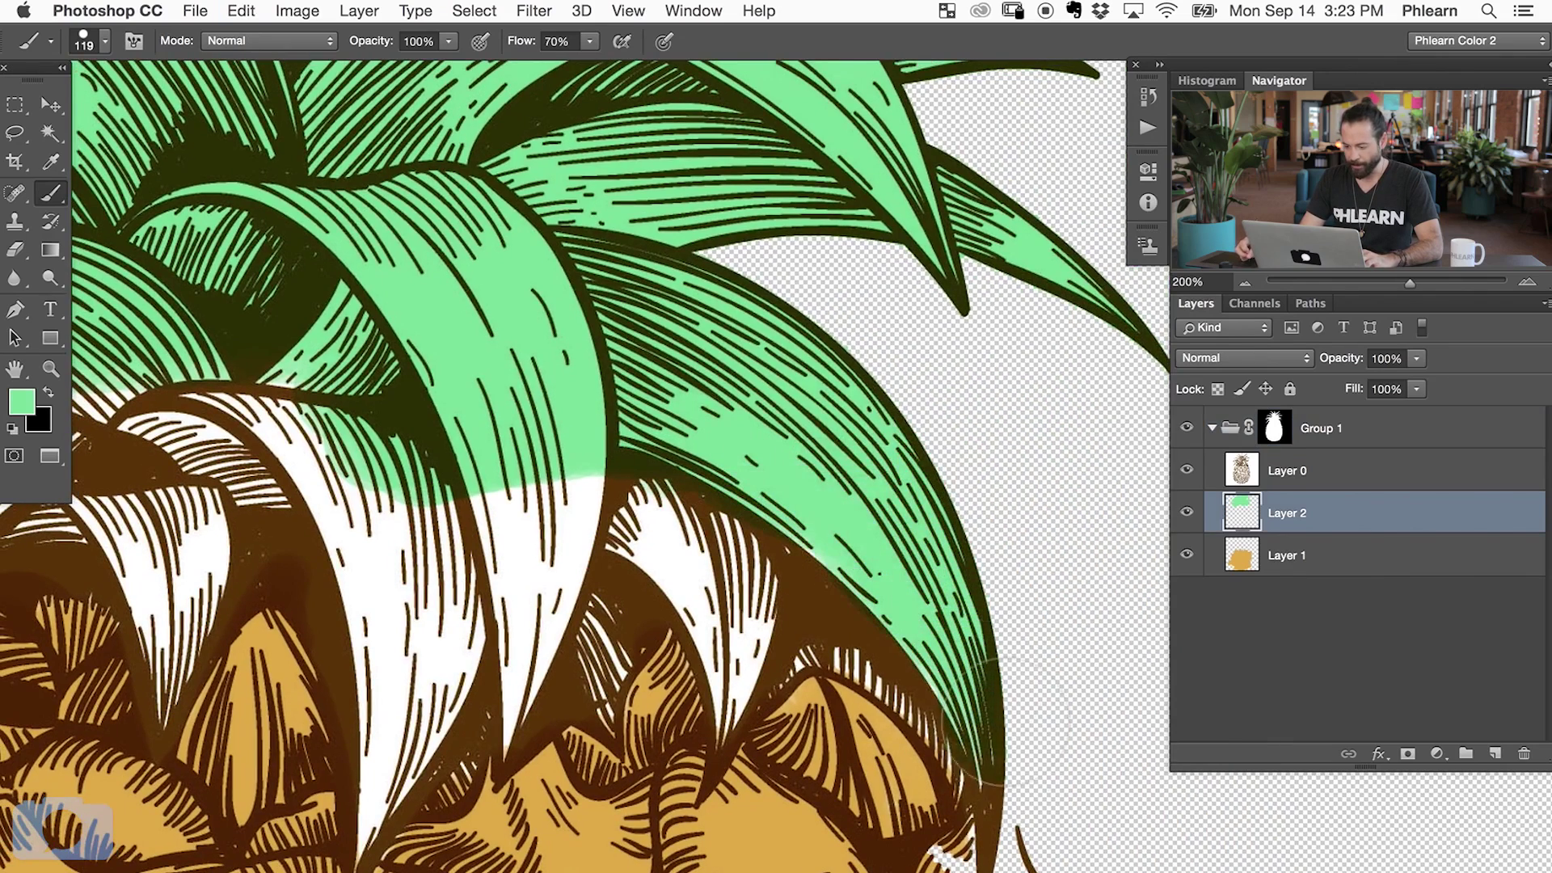
pyautogui.press('super+z')
pyautogui.moveTo(962, 663)
pyautogui.mouseDown()
pyautogui.moveTo(970, 622)
pyautogui.moveTo(885, 558)
pyautogui.moveTo(996, 738)
pyautogui.mouseUp()
# - Using smaller brush sizes, paint light green on the small inner right leaf and the two long central leaves down to their tips
pyautogui.moveTo(885, 614)
pyautogui.mouseDown()
pyautogui.moveTo(808, 589)
pyautogui.moveTo(687, 647)
pyautogui.moveTo(671, 565)
pyautogui.moveTo(862, 505)
pyautogui.moveTo(1015, 525)
pyautogui.mouseUp()
pyautogui.moveTo(765, 628)
pyautogui.mouseDown()
pyautogui.moveTo(700, 621)
pyautogui.moveTo(704, 710)
pyautogui.moveTo(747, 696)
pyautogui.moveTo(647, 634)
pyautogui.moveTo(691, 719)
pyautogui.mouseUp()
pyautogui.press('e')
pyautogui.press('v')
pyautogui.press('b')
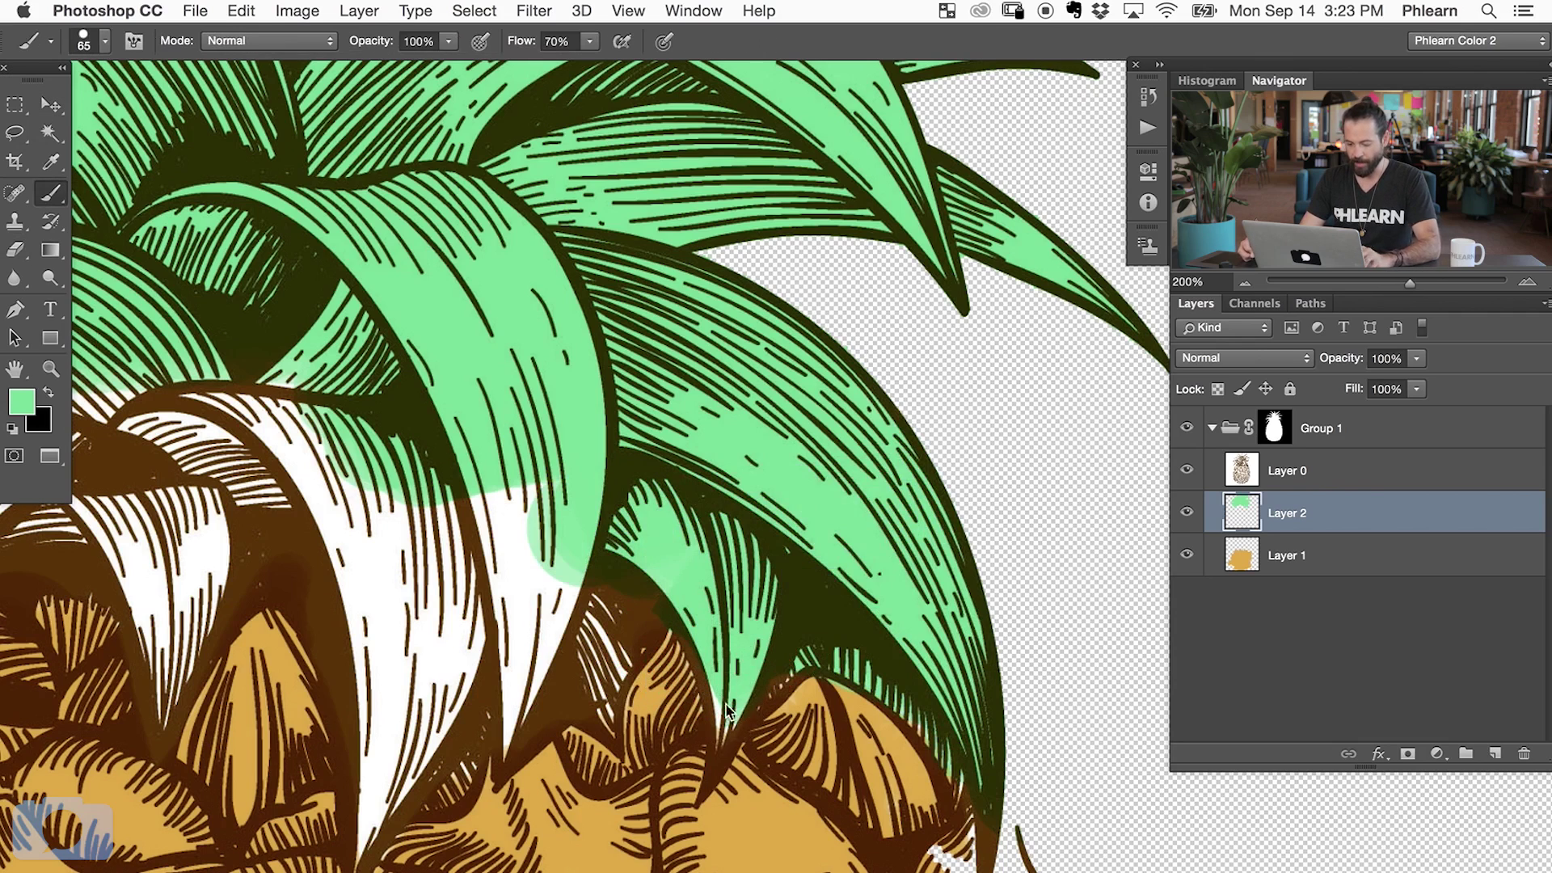
pyautogui.moveTo(548, 580)
pyautogui.mouseDown()
pyautogui.moveTo(524, 666)
pyautogui.moveTo(598, 687)
pyautogui.moveTo(626, 671)
pyautogui.mouseUp()
pyautogui.moveTo(531, 645)
pyautogui.mouseDown()
pyautogui.moveTo(503, 731)
pyautogui.moveTo(549, 618)
pyautogui.moveTo(486, 579)
pyautogui.moveTo(376, 779)
pyautogui.moveTo(407, 750)
pyautogui.moveTo(361, 853)
pyautogui.moveTo(383, 656)
pyautogui.moveTo(369, 626)
pyautogui.moveTo(441, 574)
pyautogui.moveTo(444, 537)
pyautogui.mouseUp()
pyautogui.keyDown('ctrl'); pyautogui.keyDown('alt'); pyautogui.moveTo(420, 617); pyautogui.dragTo(431, 616); pyautogui.keyUp('alt'); pyautogui.keyUp('ctrl')
pyautogui.moveTo(434, 521)
pyautogui.mouseDown()
pyautogui.moveTo(410, 589)
pyautogui.moveTo(327, 457)
pyautogui.moveTo(386, 675)
pyautogui.moveTo(283, 465)
pyautogui.moveTo(343, 452)
pyautogui.moveTo(290, 375)
pyautogui.mouseUp()
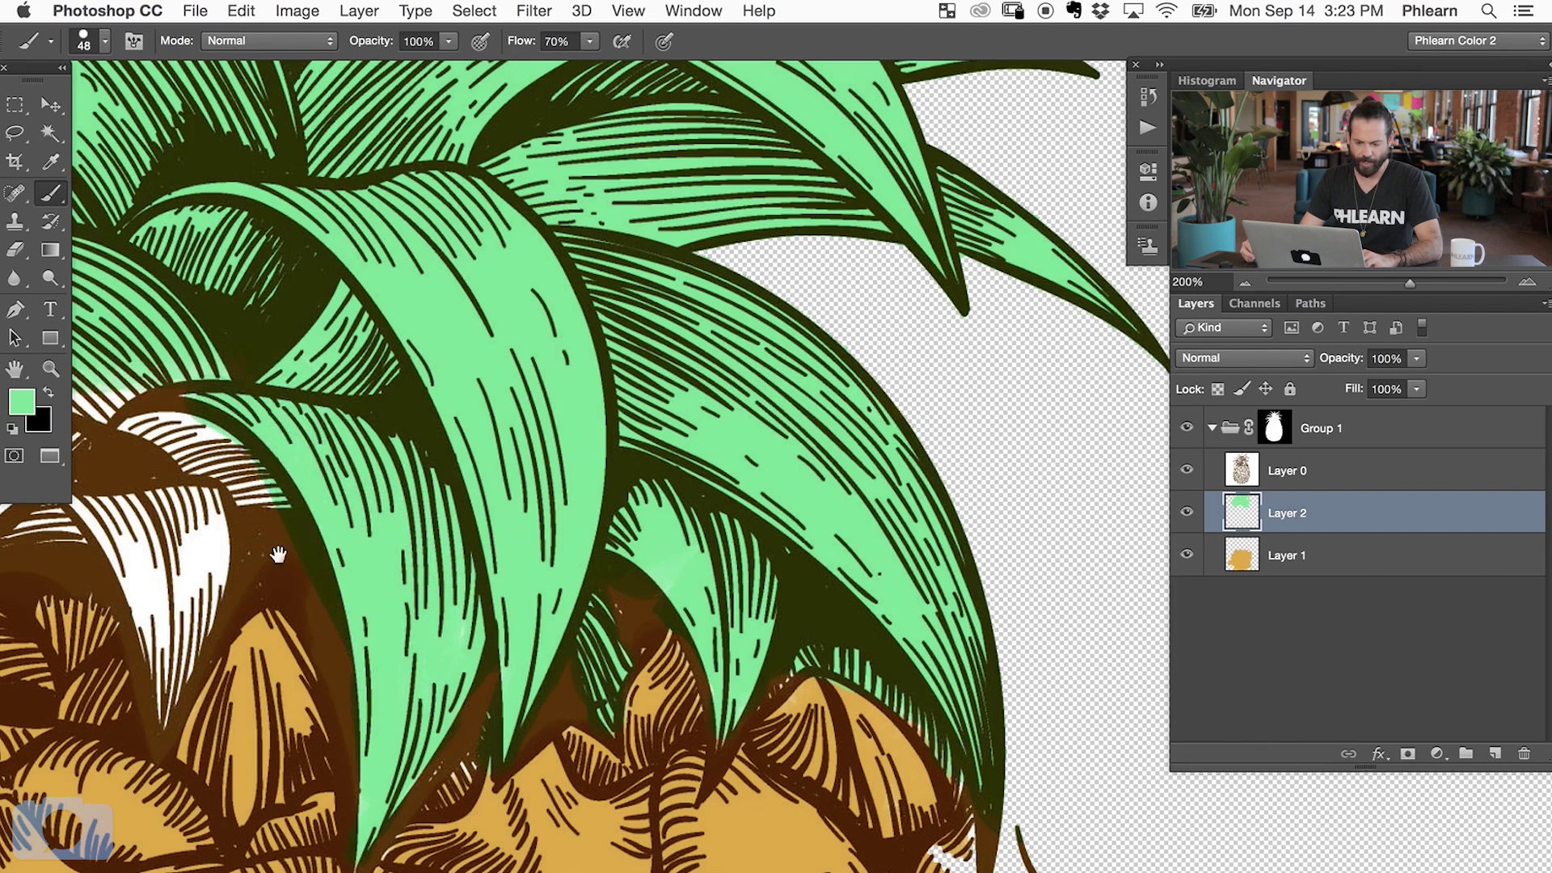
# - Paint the remaining white lower leaves light green and erase the green spilling past the leaf edges on Layer 2
pyautogui.moveTo(279, 554); pyautogui.dragTo(547, 541)
pyautogui.moveTo(489, 444)
pyautogui.mouseDown()
pyautogui.moveTo(405, 454)
pyautogui.moveTo(354, 421)
pyautogui.moveTo(447, 397)
pyautogui.moveTo(413, 371)
pyautogui.moveTo(499, 331)
pyautogui.moveTo(515, 304)
pyautogui.moveTo(418, 430)
pyautogui.moveTo(489, 484)
pyautogui.moveTo(545, 452)
pyautogui.moveTo(516, 333)
pyautogui.moveTo(461, 303)
pyautogui.moveTo(221, 501)
pyautogui.moveTo(253, 503)
pyautogui.moveTo(201, 525)
pyautogui.moveTo(241, 426)
pyautogui.moveTo(128, 392)
pyautogui.moveTo(172, 692)
pyautogui.moveTo(147, 667)
pyautogui.moveTo(177, 677)
pyautogui.moveTo(201, 451)
pyautogui.moveTo(231, 496)
pyautogui.moveTo(228, 483)
pyautogui.moveTo(398, 506)
pyautogui.moveTo(359, 619)
pyautogui.moveTo(383, 483)
pyautogui.moveTo(341, 751)
pyautogui.moveTo(418, 589)
pyautogui.moveTo(482, 516)
pyautogui.moveTo(671, 416)
pyautogui.moveTo(693, 533)
pyautogui.moveTo(748, 522)
pyautogui.moveTo(747, 552)
pyautogui.moveTo(721, 513)
pyautogui.moveTo(739, 543)
pyautogui.moveTo(697, 731)
pyautogui.moveTo(793, 617)
pyautogui.moveTo(804, 579)
pyautogui.moveTo(790, 669)
pyautogui.mouseUp()
pyautogui.press('e')
pyautogui.moveTo(832, 575)
pyautogui.mouseDown()
pyautogui.moveTo(792, 648)
pyautogui.moveTo(767, 648)
pyautogui.moveTo(759, 680)
pyautogui.moveTo(679, 761)
pyautogui.moveTo(744, 745)
pyautogui.moveTo(824, 739)
pyautogui.mouseUp()
pyautogui.scroll(-3, 815, 646)
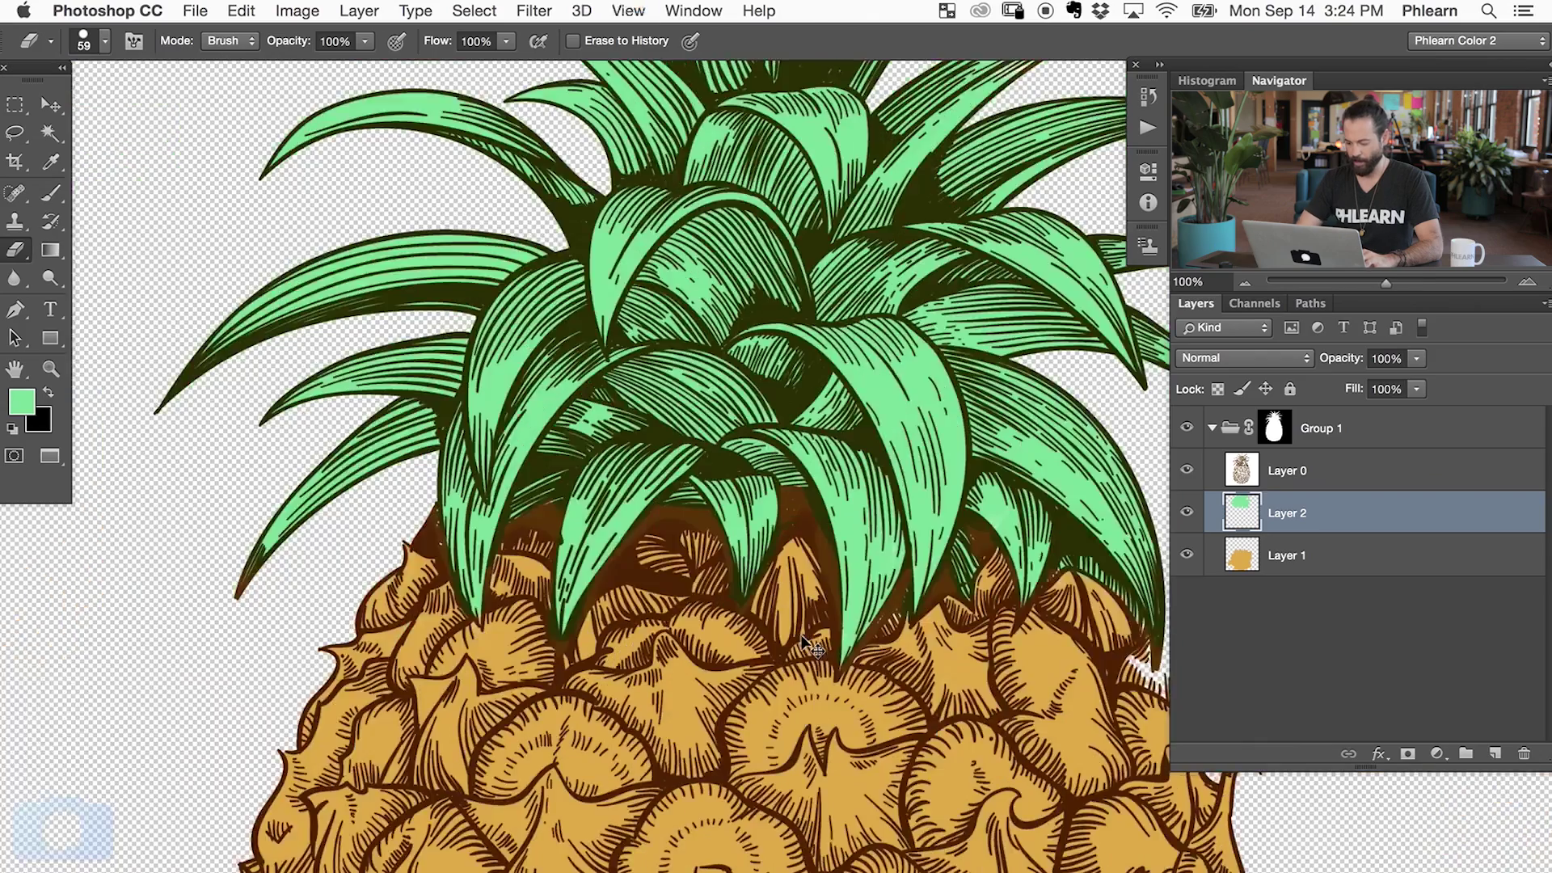
pyautogui.scroll(-1, 811, 646)
pyautogui.moveTo(831, 520); pyautogui.dragTo(789, 366)
pyautogui.press('super+minus')
pyautogui.moveTo(568, 527); pyautogui.dragTo(471, 538)
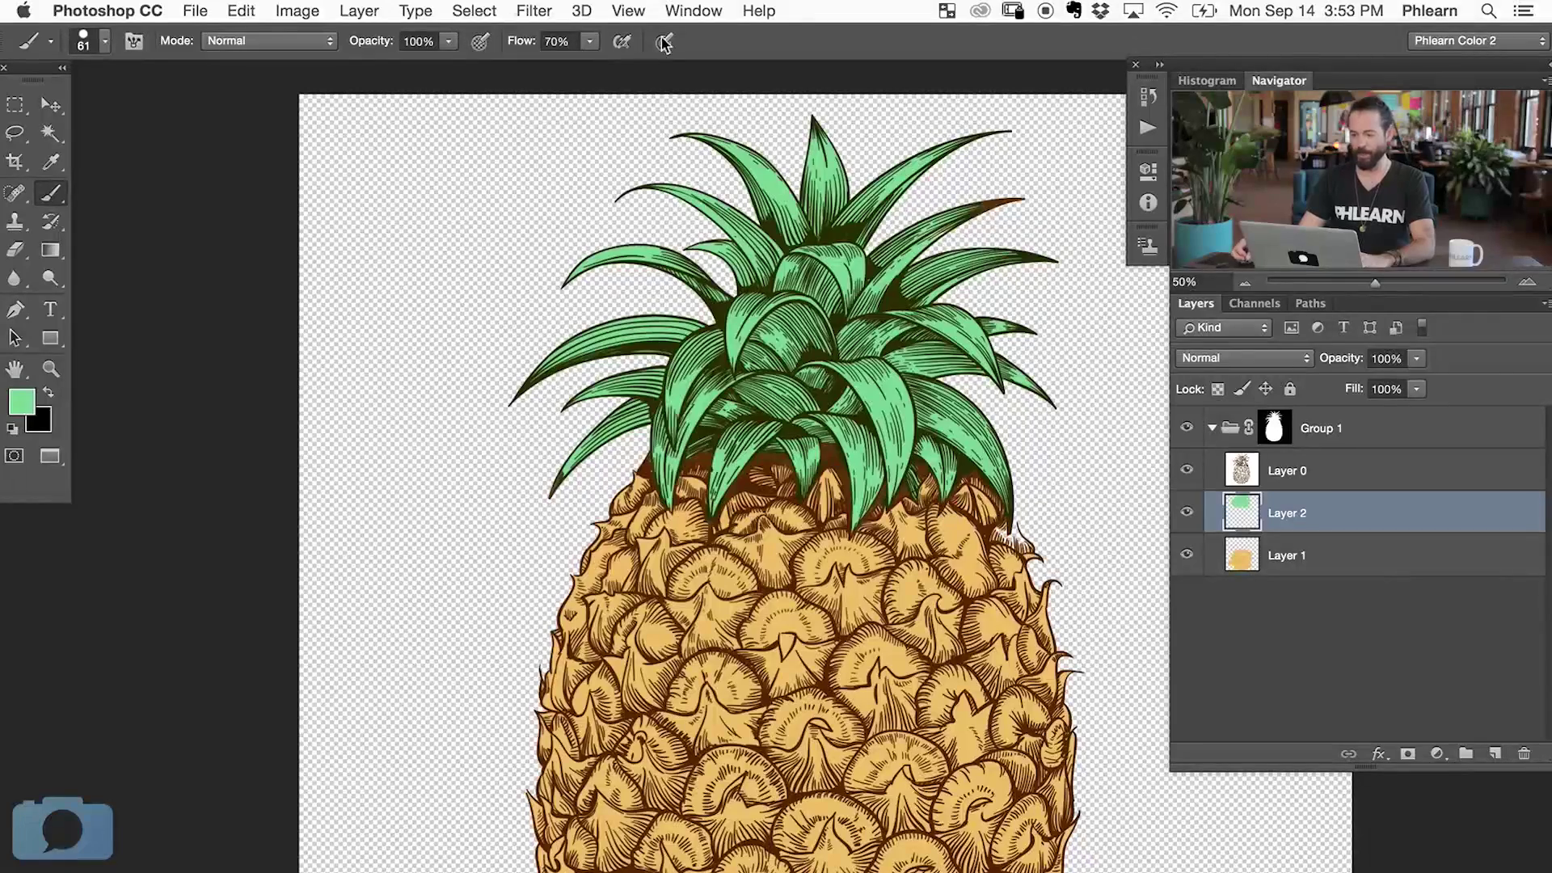
# - Show the Color panel and sample the light green from an upper leaf as the brush color
pyautogui.click(693, 10)
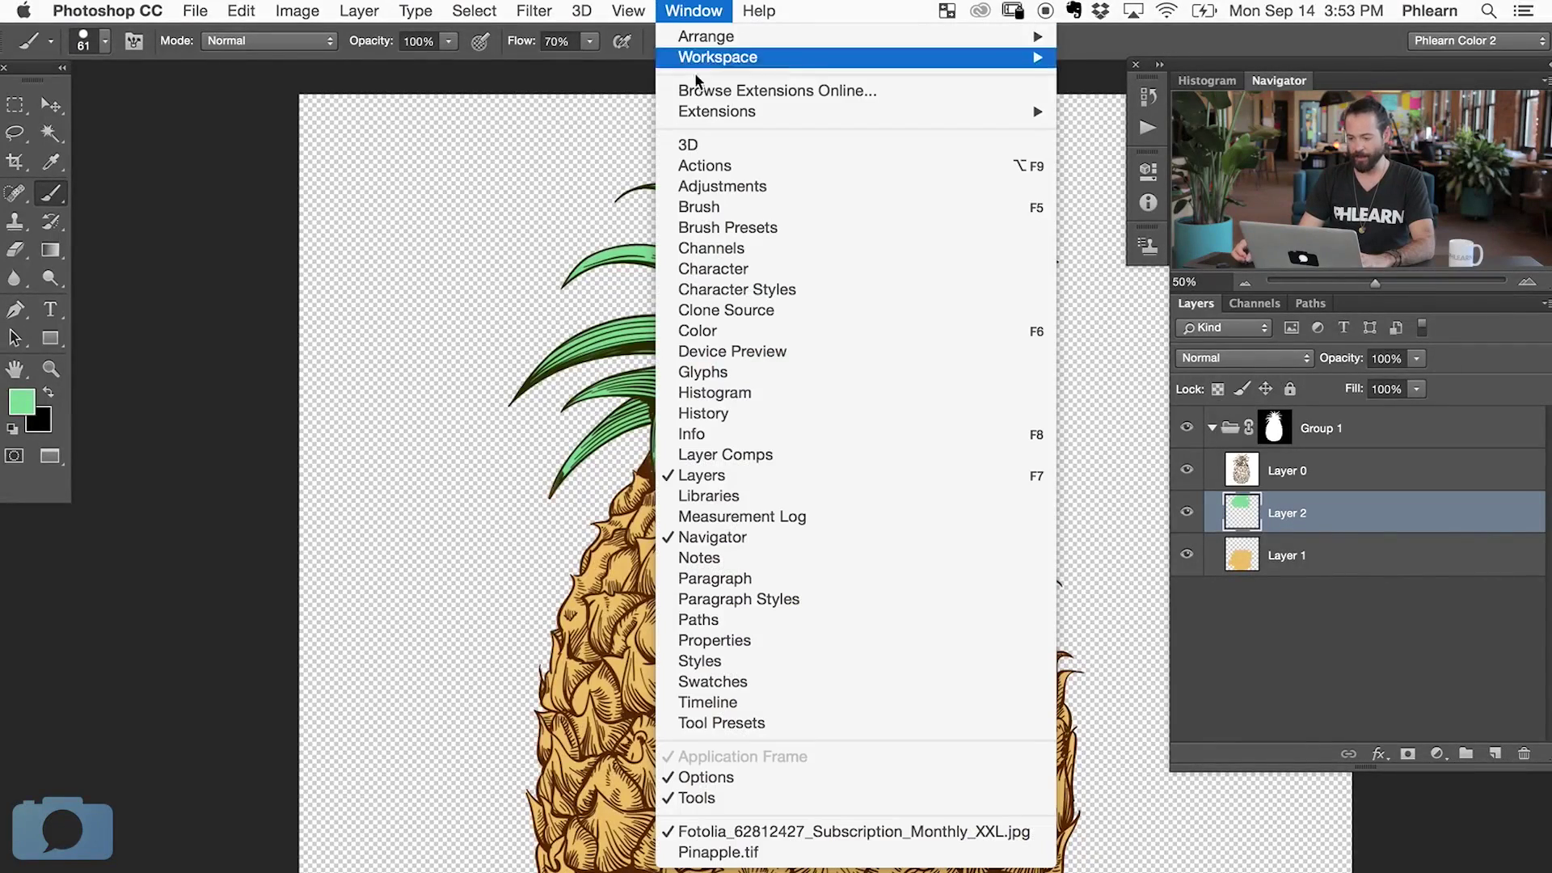
pyautogui.click(736, 330)
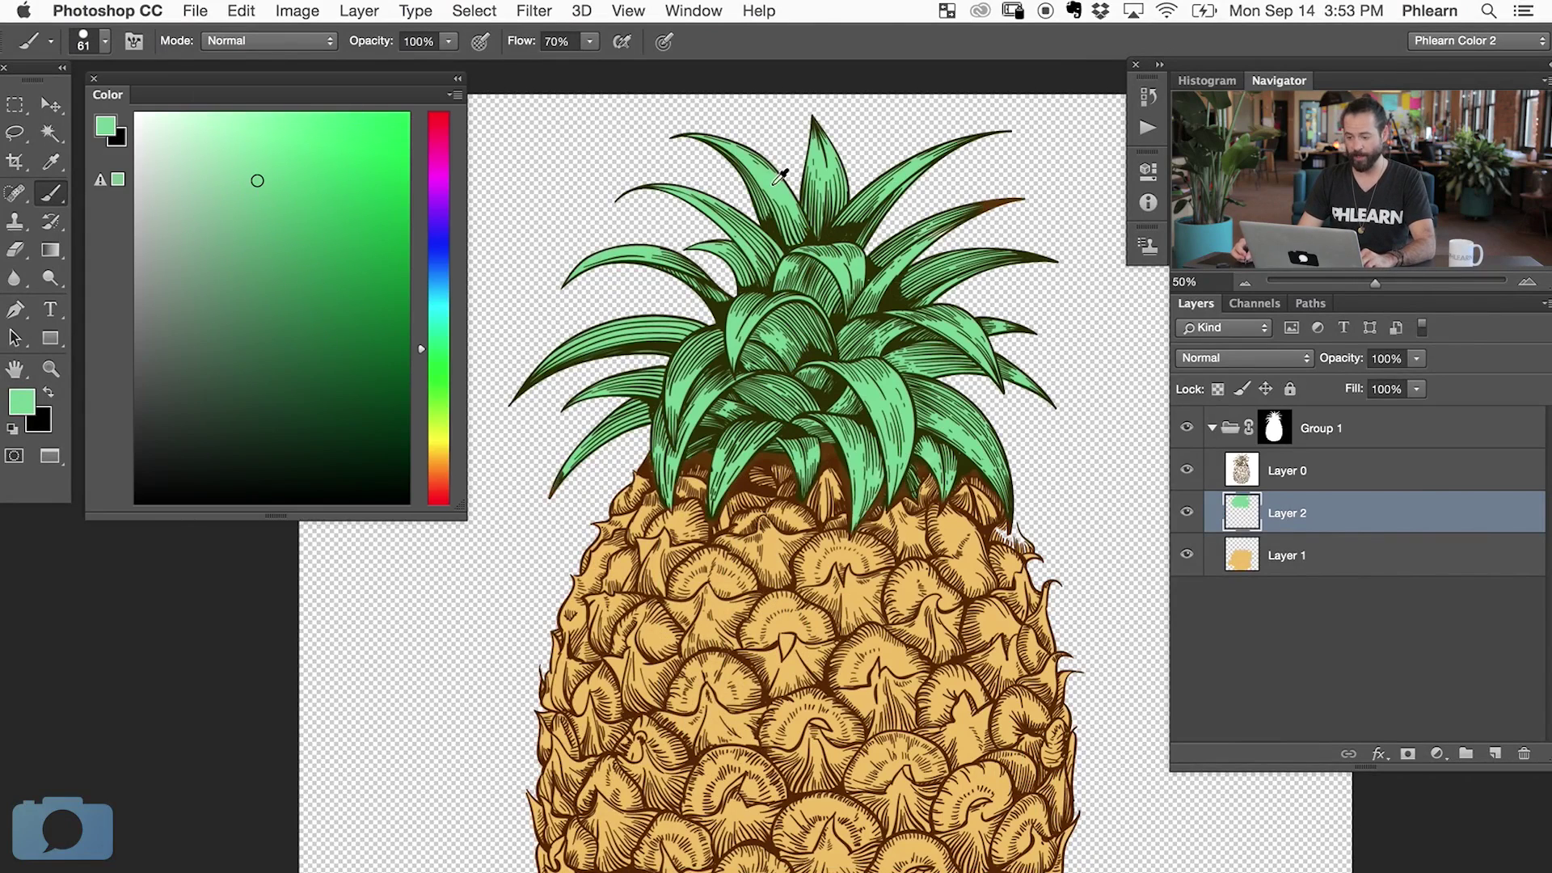
pyautogui.click(54, 164)
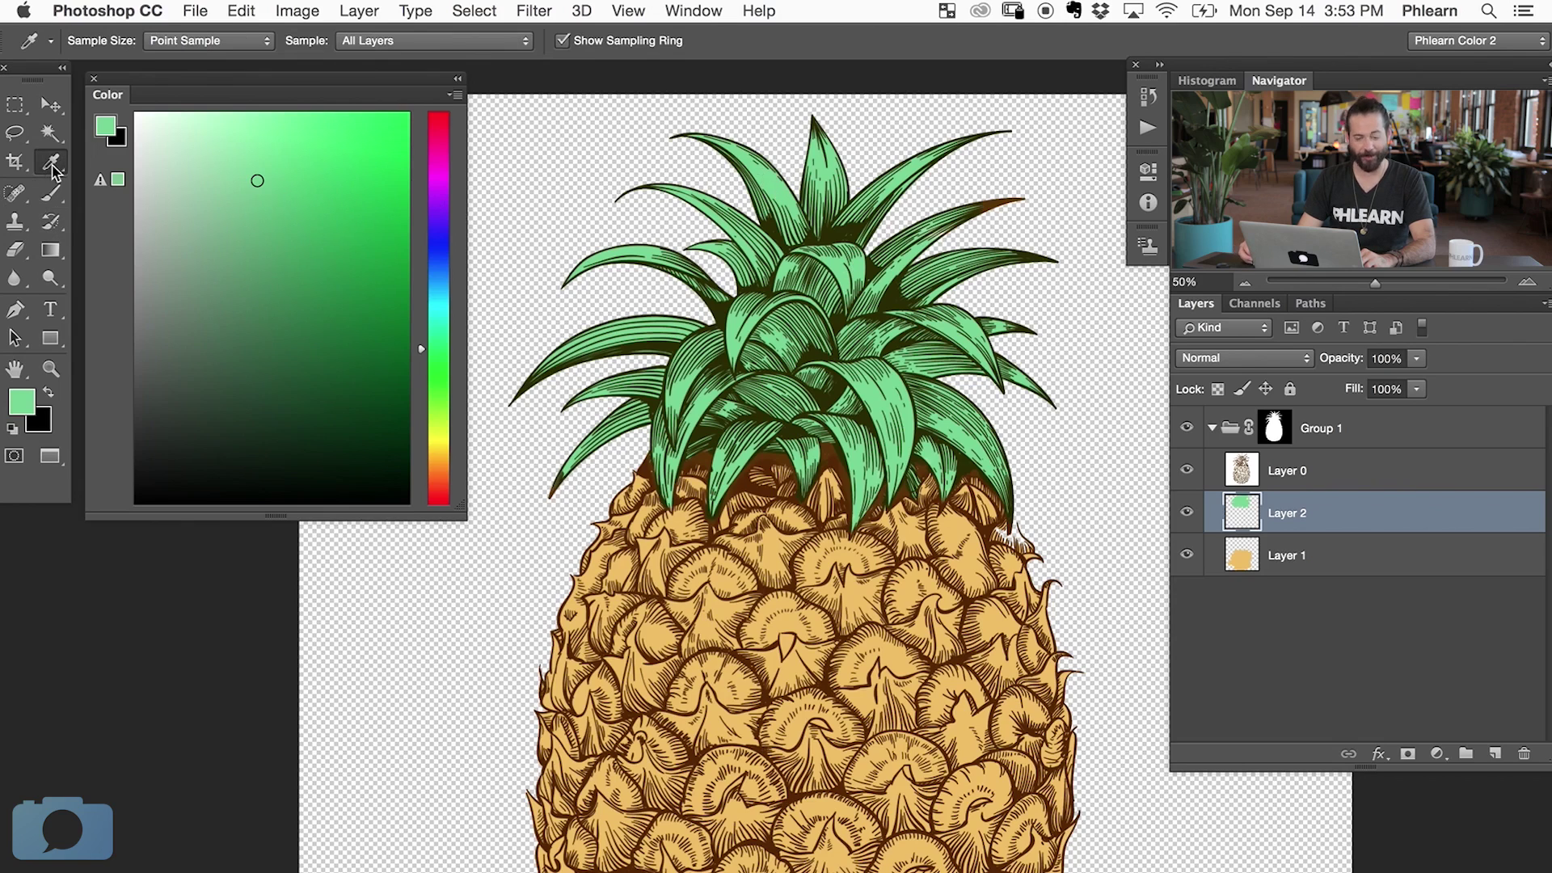
pyautogui.click(776, 185)
pyautogui.click(770, 186)
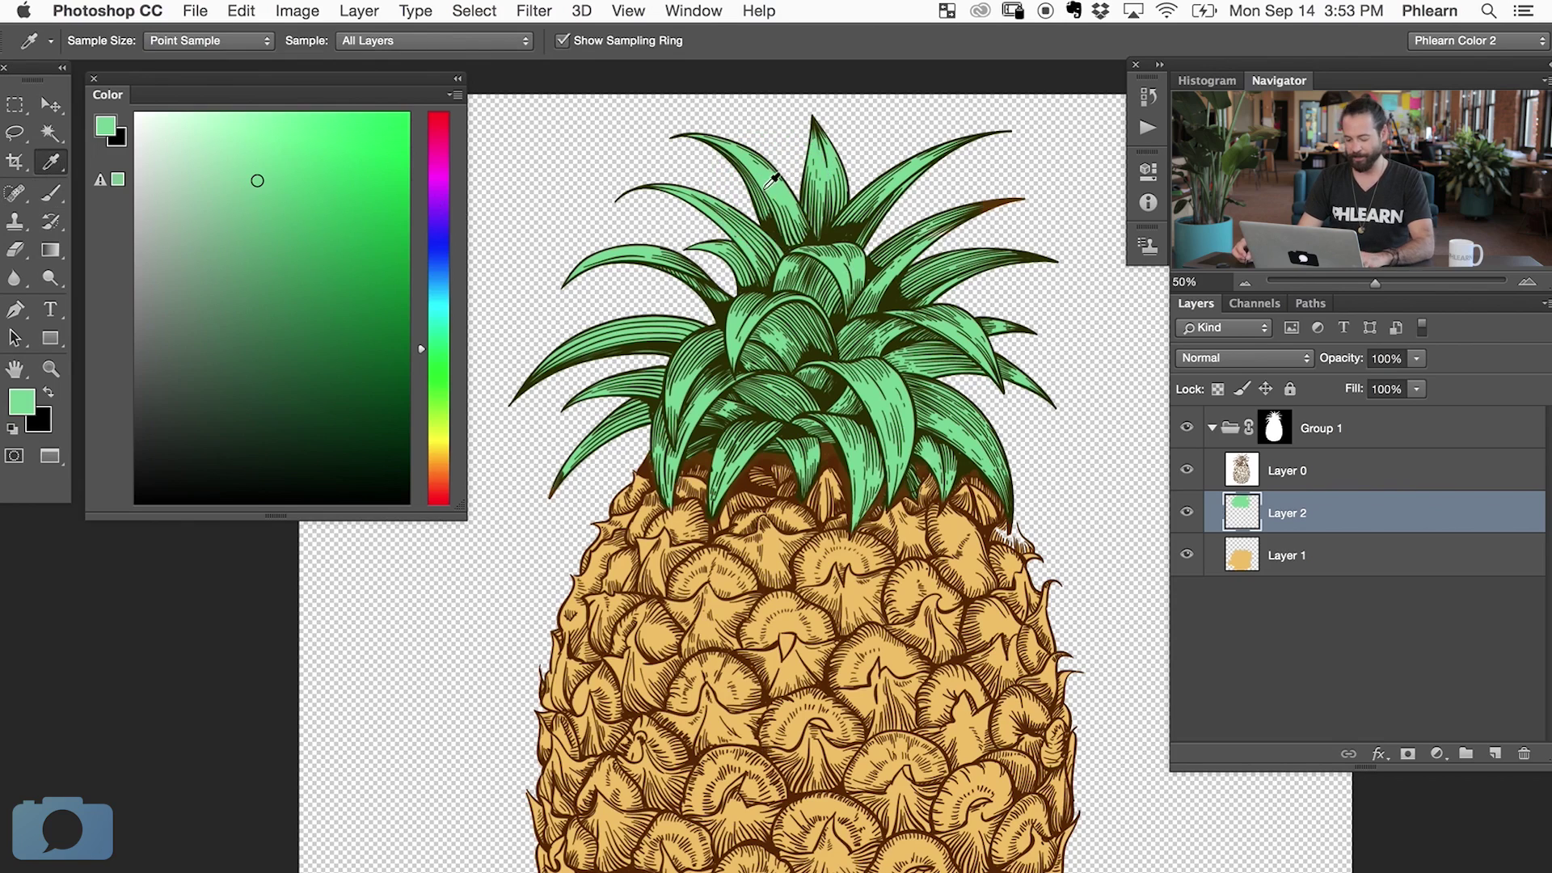
pyautogui.press('b')
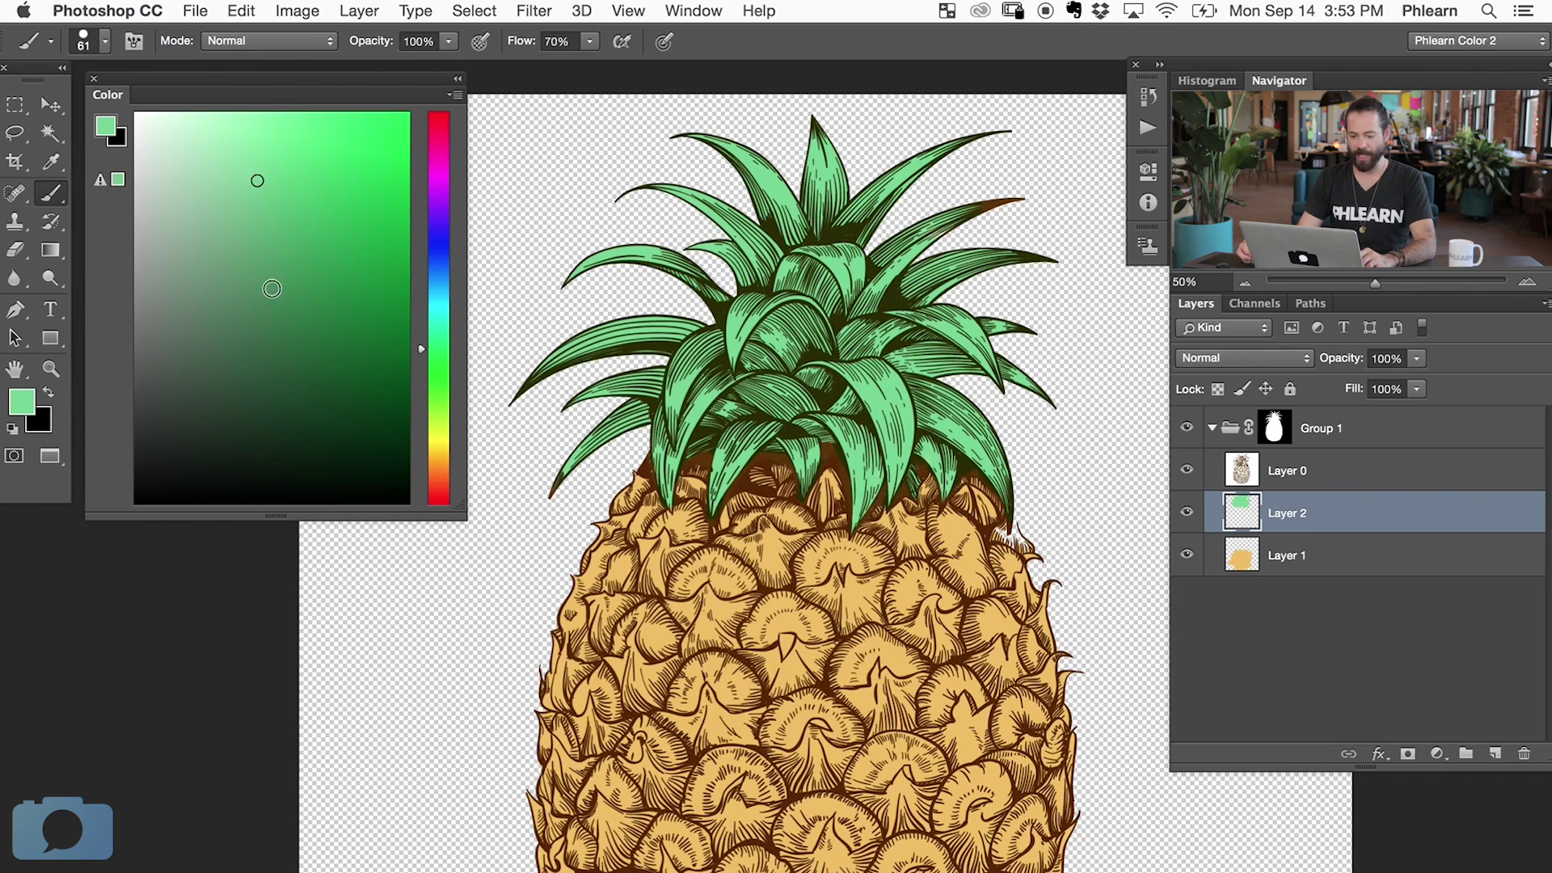
# - Choose a darker green and, varying the brush size, shade the recessed right-hand leaves and the small lower right leaf on Layer 2
pyautogui.moveTo(271, 292)
pyautogui.mouseDown()
pyautogui.moveTo(269, 322)
pyautogui.moveTo(285, 306)
pyautogui.mouseUp()
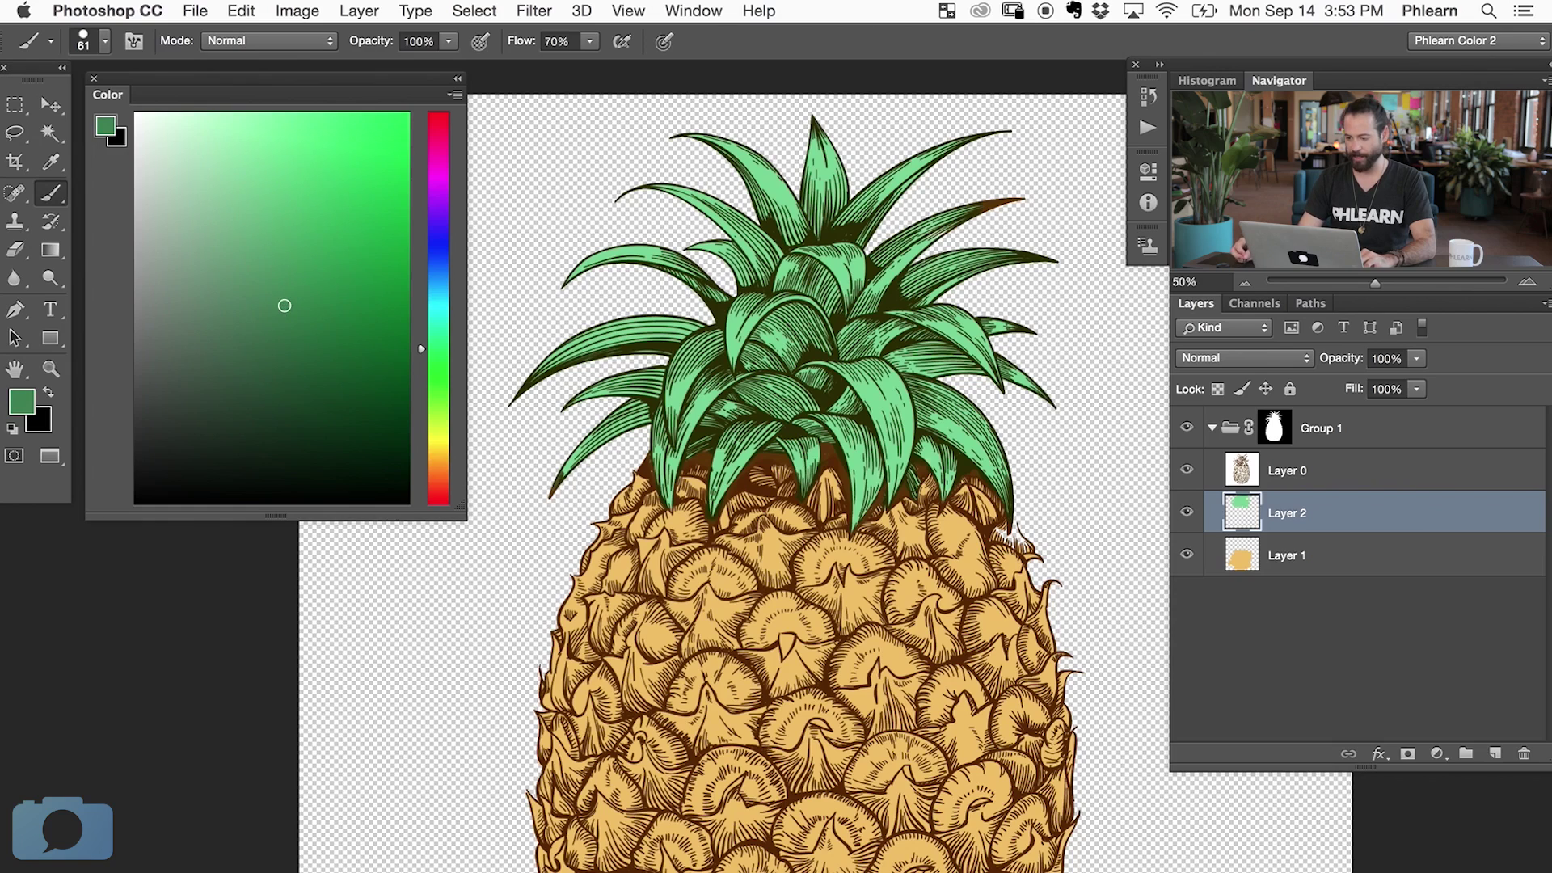
pyautogui.moveTo(926, 298)
pyautogui.keyDown('ctrl'); pyautogui.keyDown('alt'); pyautogui.mouseDown()
pyautogui.moveTo(924, 314)
pyautogui.moveTo(889, 315)
pyautogui.moveTo(901, 275)
pyautogui.moveTo(925, 274)
pyautogui.mouseUp(); pyautogui.keyUp('alt'); pyautogui.keyUp('ctrl')
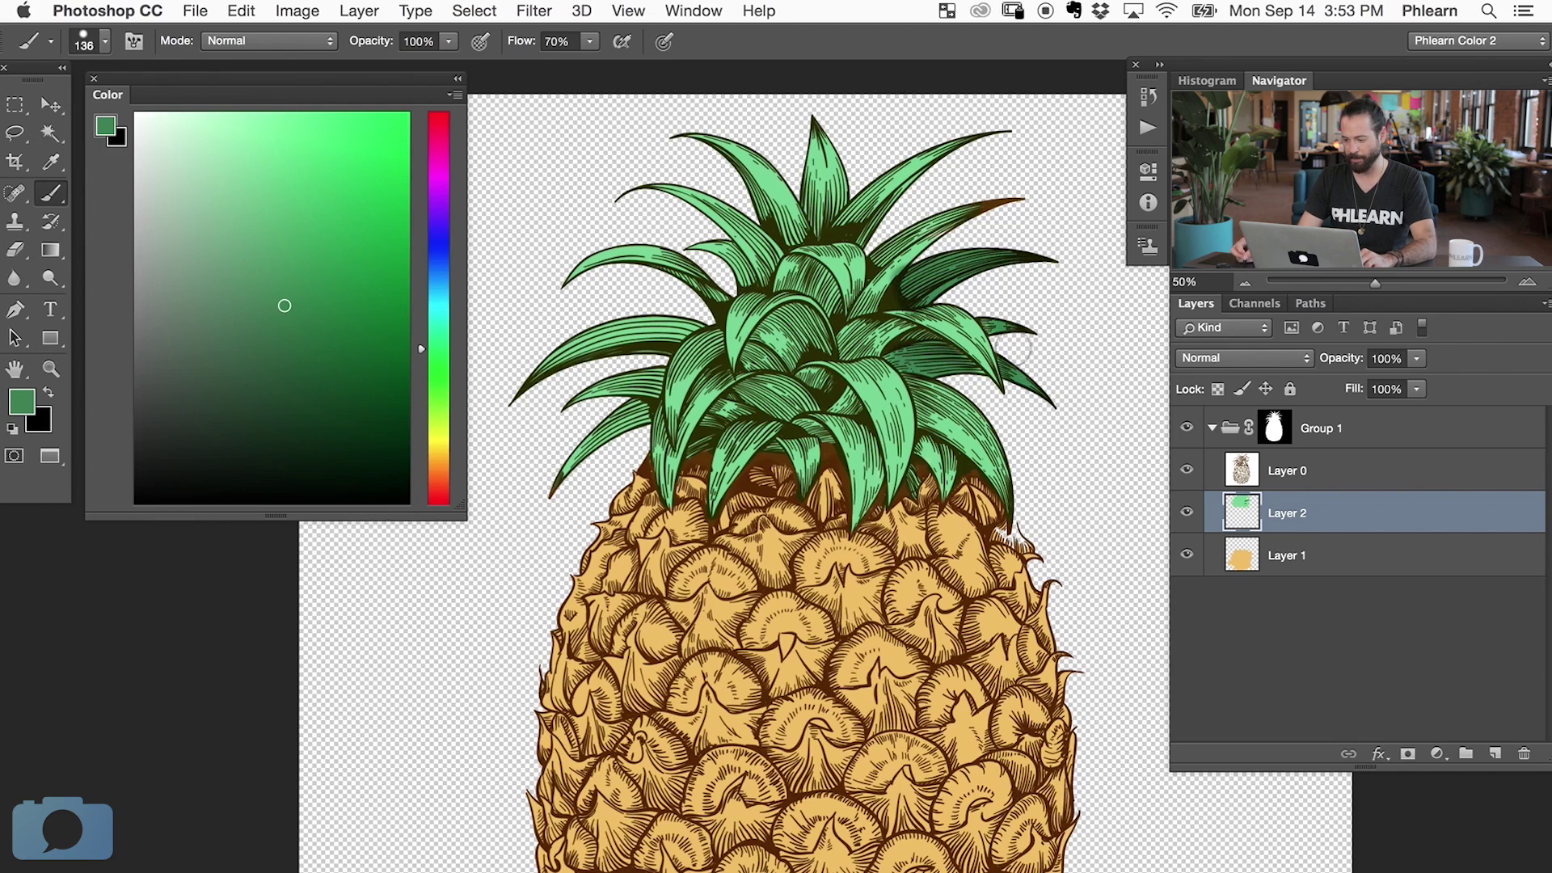
pyautogui.moveTo(943, 466); pyautogui.dragTo(936, 461)
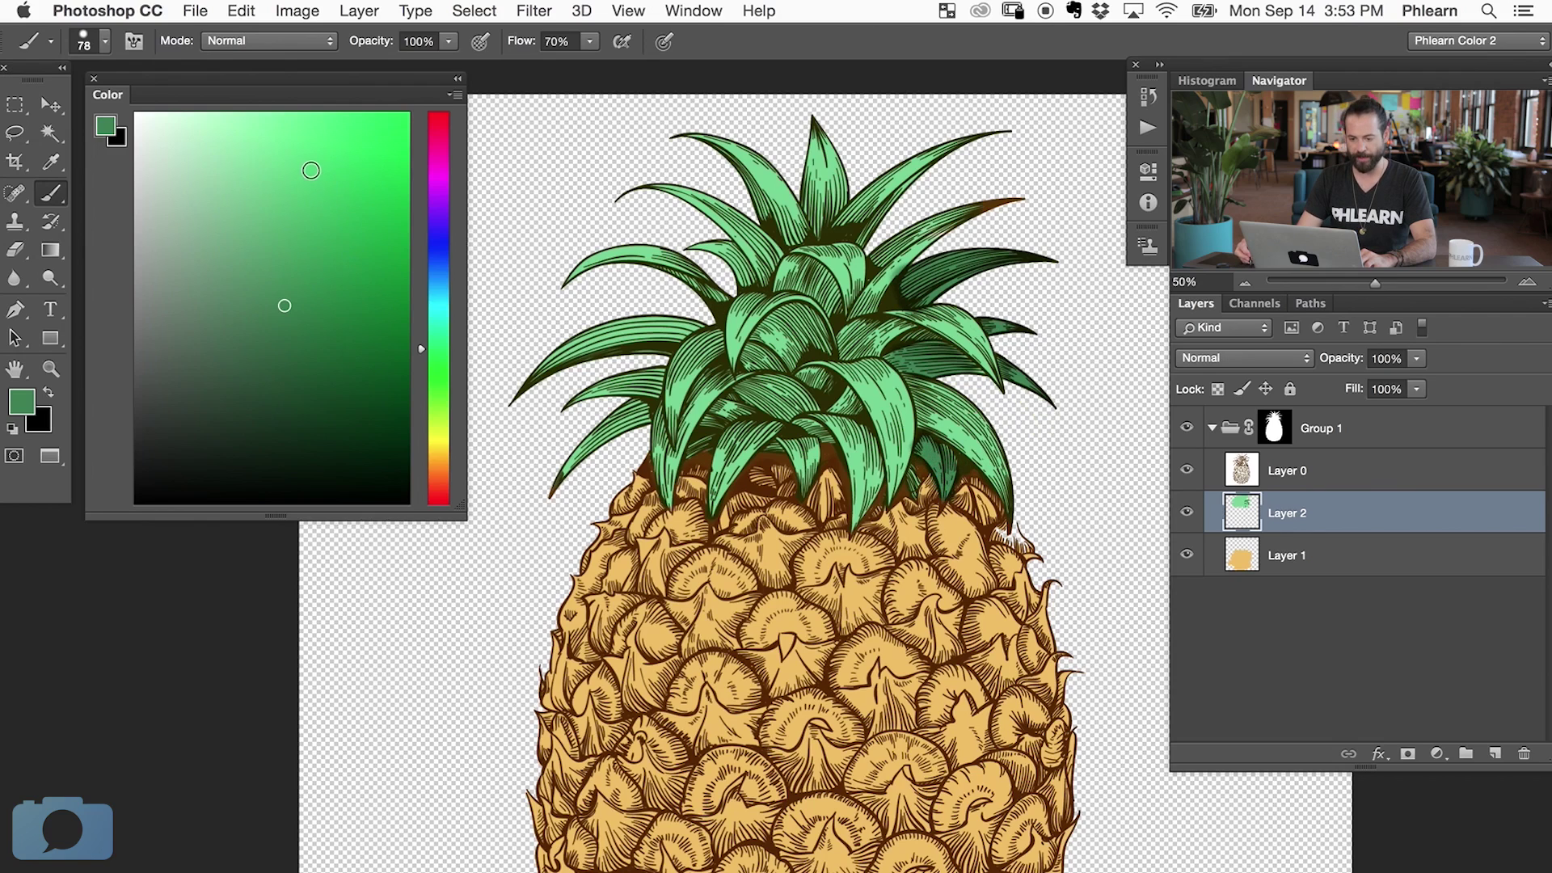
# - Choose brighter light greens and paint highlights on the upper left leaves and the tip of the top center leaf
pyautogui.click(328, 158)
pyautogui.moveTo(583, 236)
pyautogui.mouseDown()
pyautogui.moveTo(617, 248)
pyautogui.moveTo(563, 278)
pyautogui.mouseUp()
pyautogui.click(289, 153)
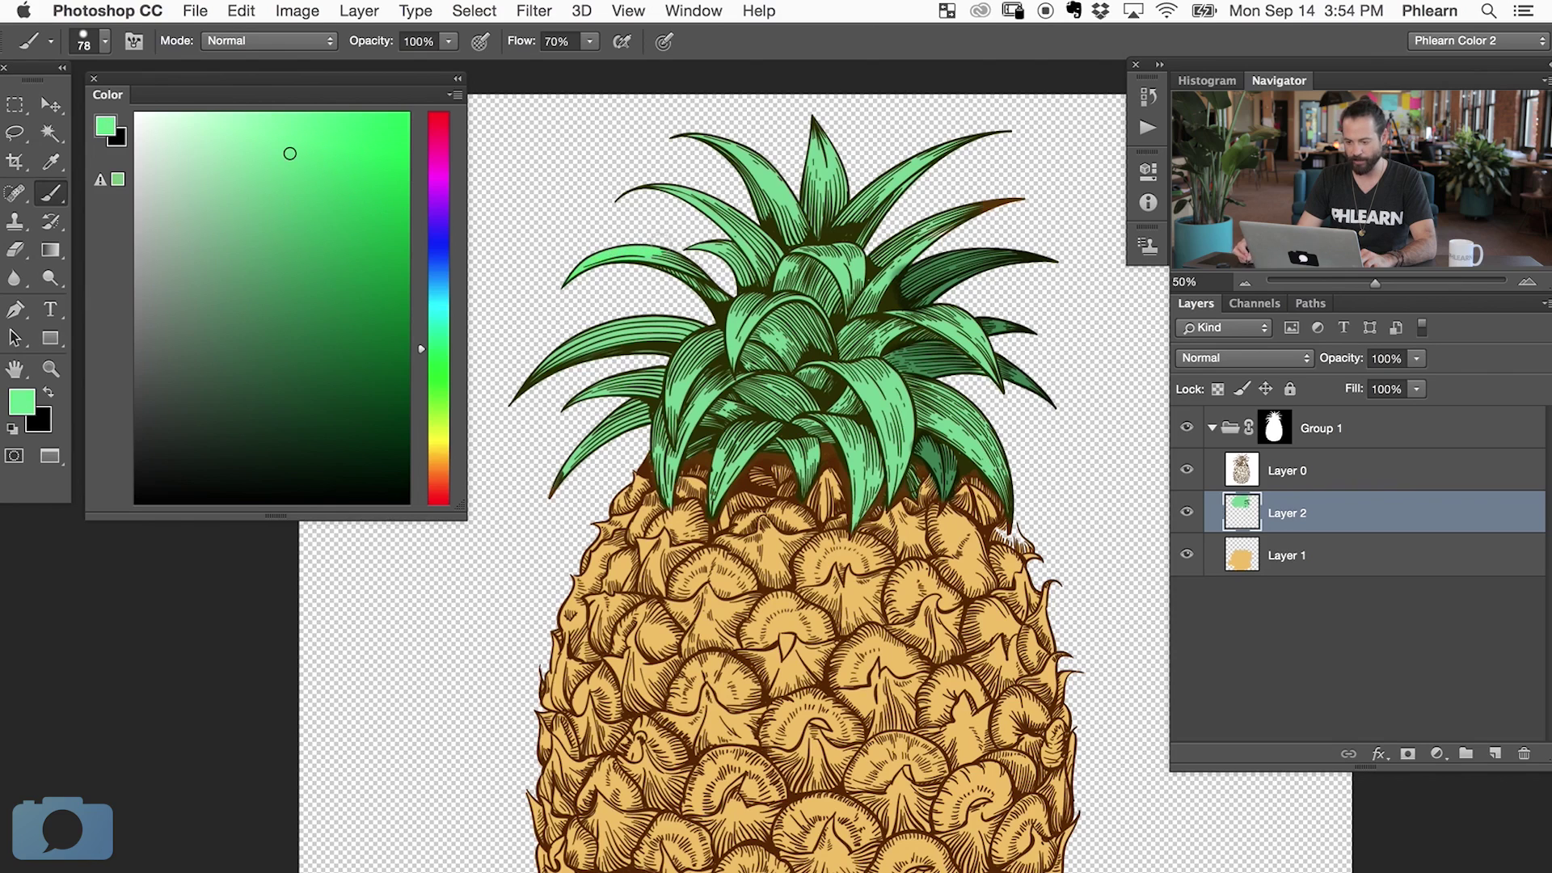
pyautogui.click(263, 139)
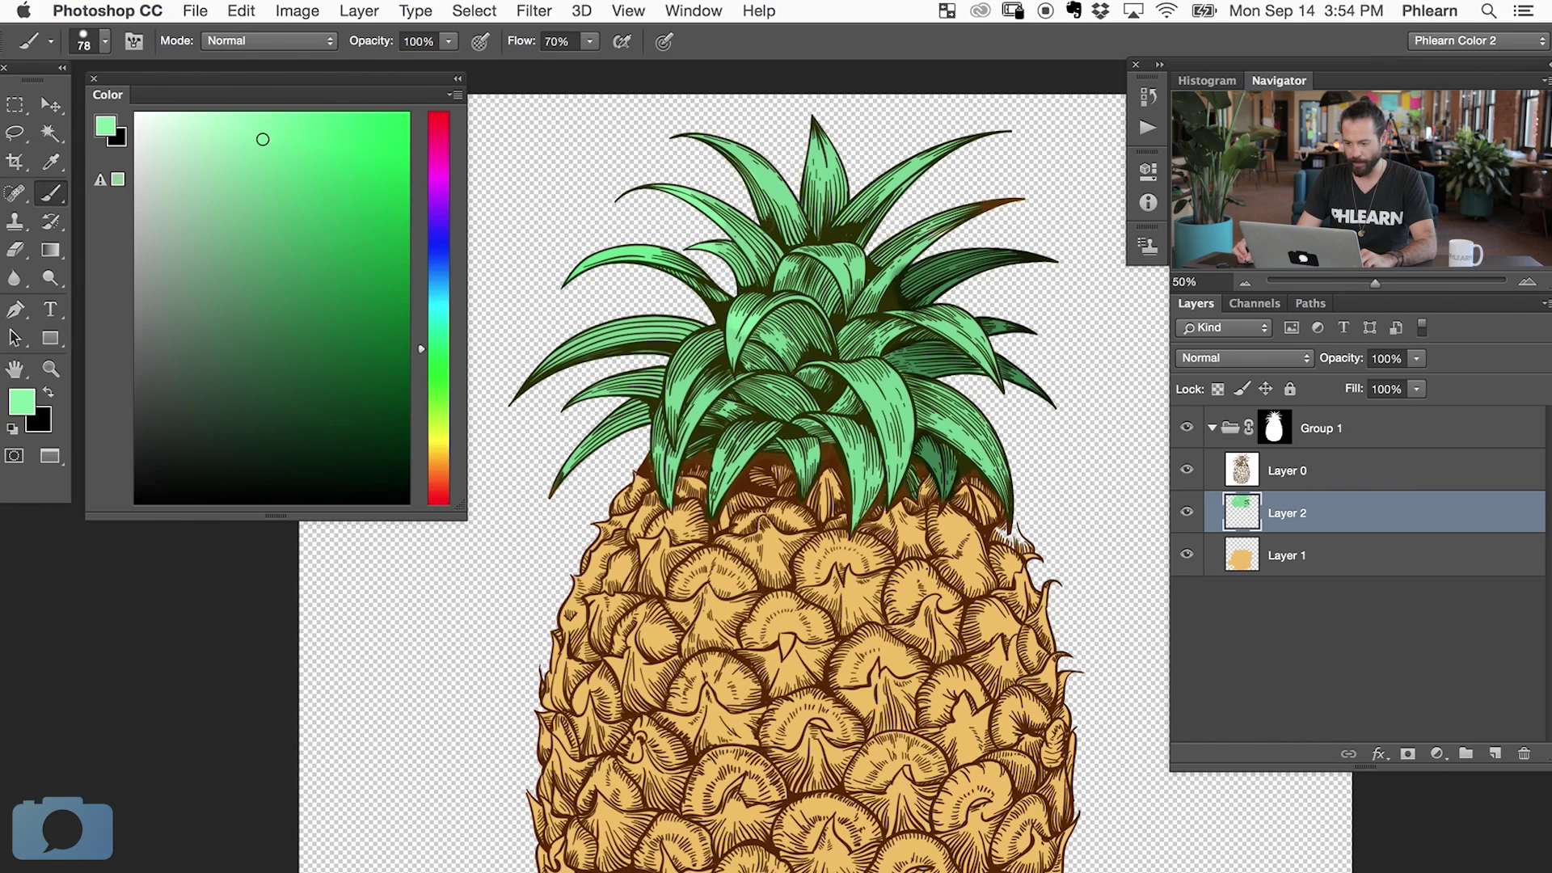
pyautogui.moveTo(802, 140)
pyautogui.mouseDown()
pyautogui.moveTo(818, 184)
pyautogui.moveTo(814, 114)
pyautogui.mouseUp()
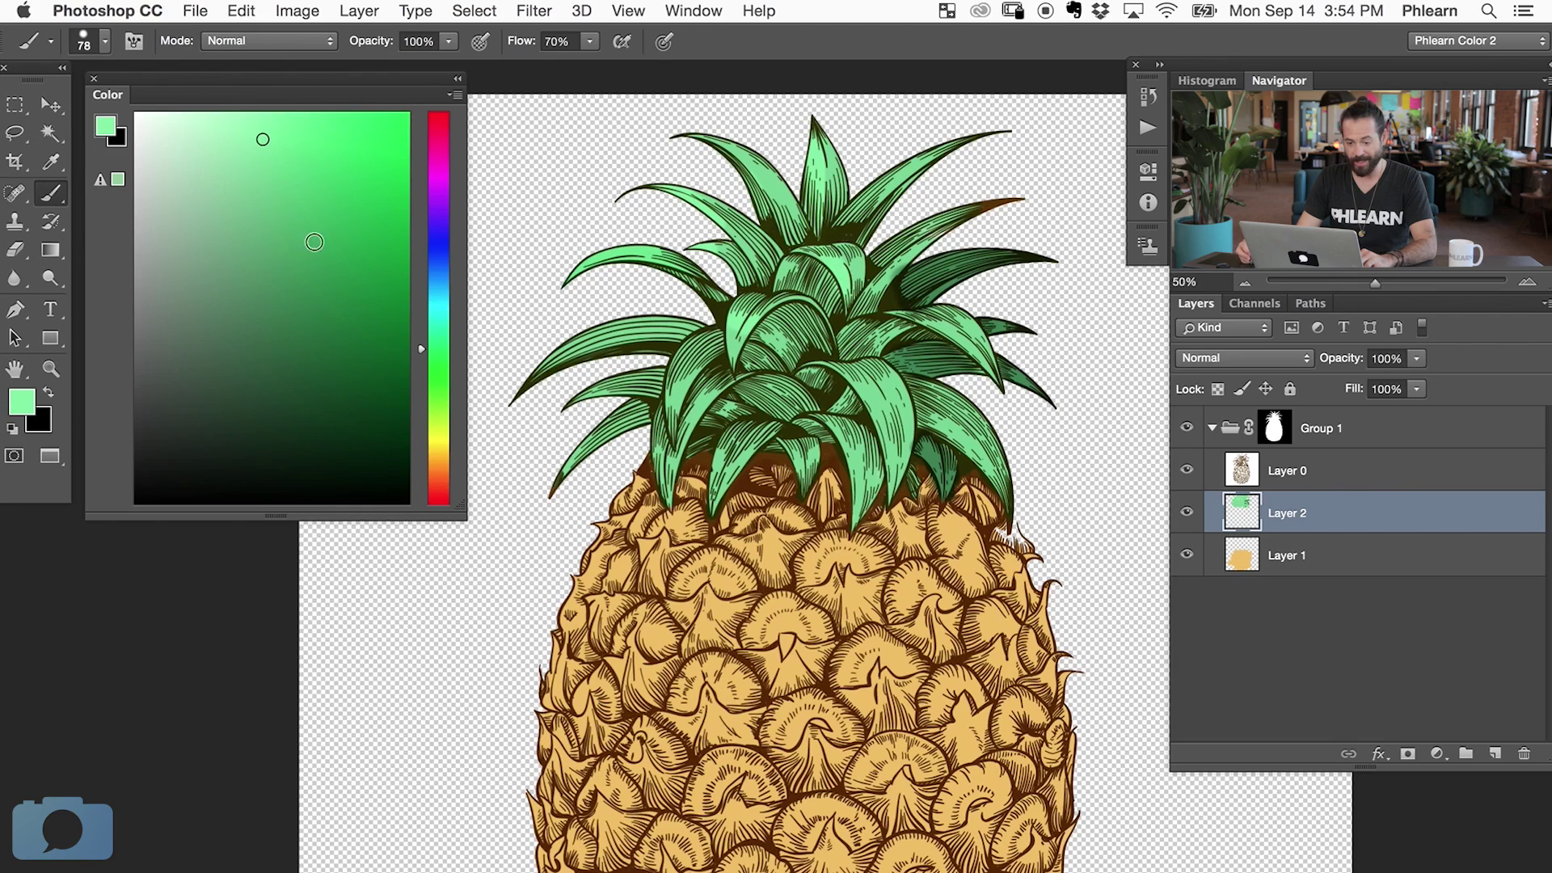
# - Shade part of the upper central curled leaf with a medium green and resample the light green beside it
pyautogui.moveTo(251, 235)
pyautogui.mouseDown()
pyautogui.moveTo(277, 267)
pyautogui.moveTo(320, 259)
pyautogui.mouseUp()
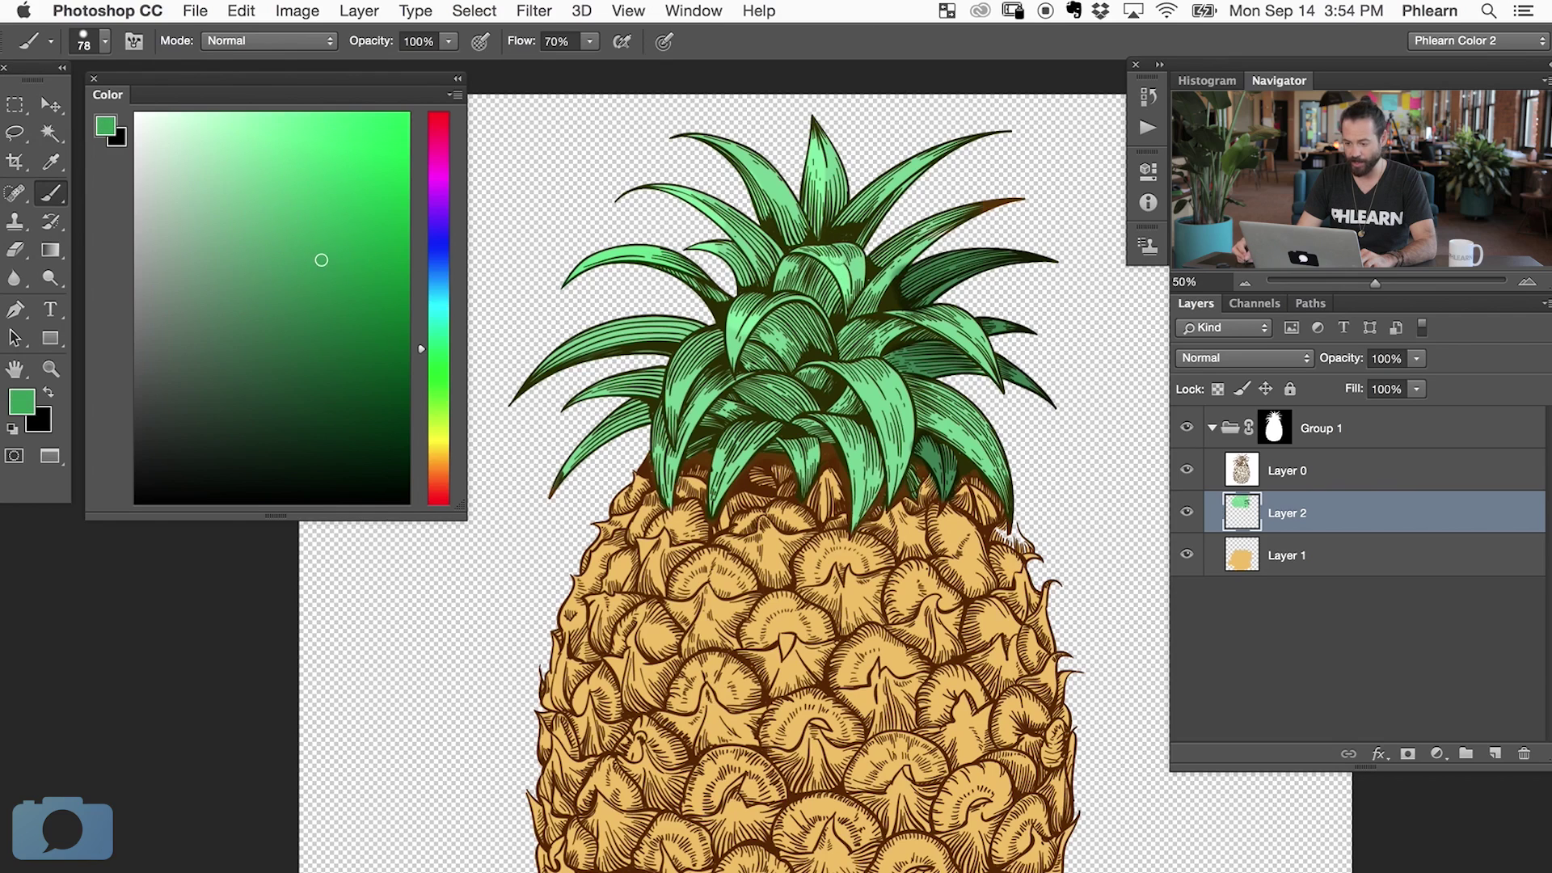
pyautogui.moveTo(857, 282); pyautogui.dragTo(849, 242)
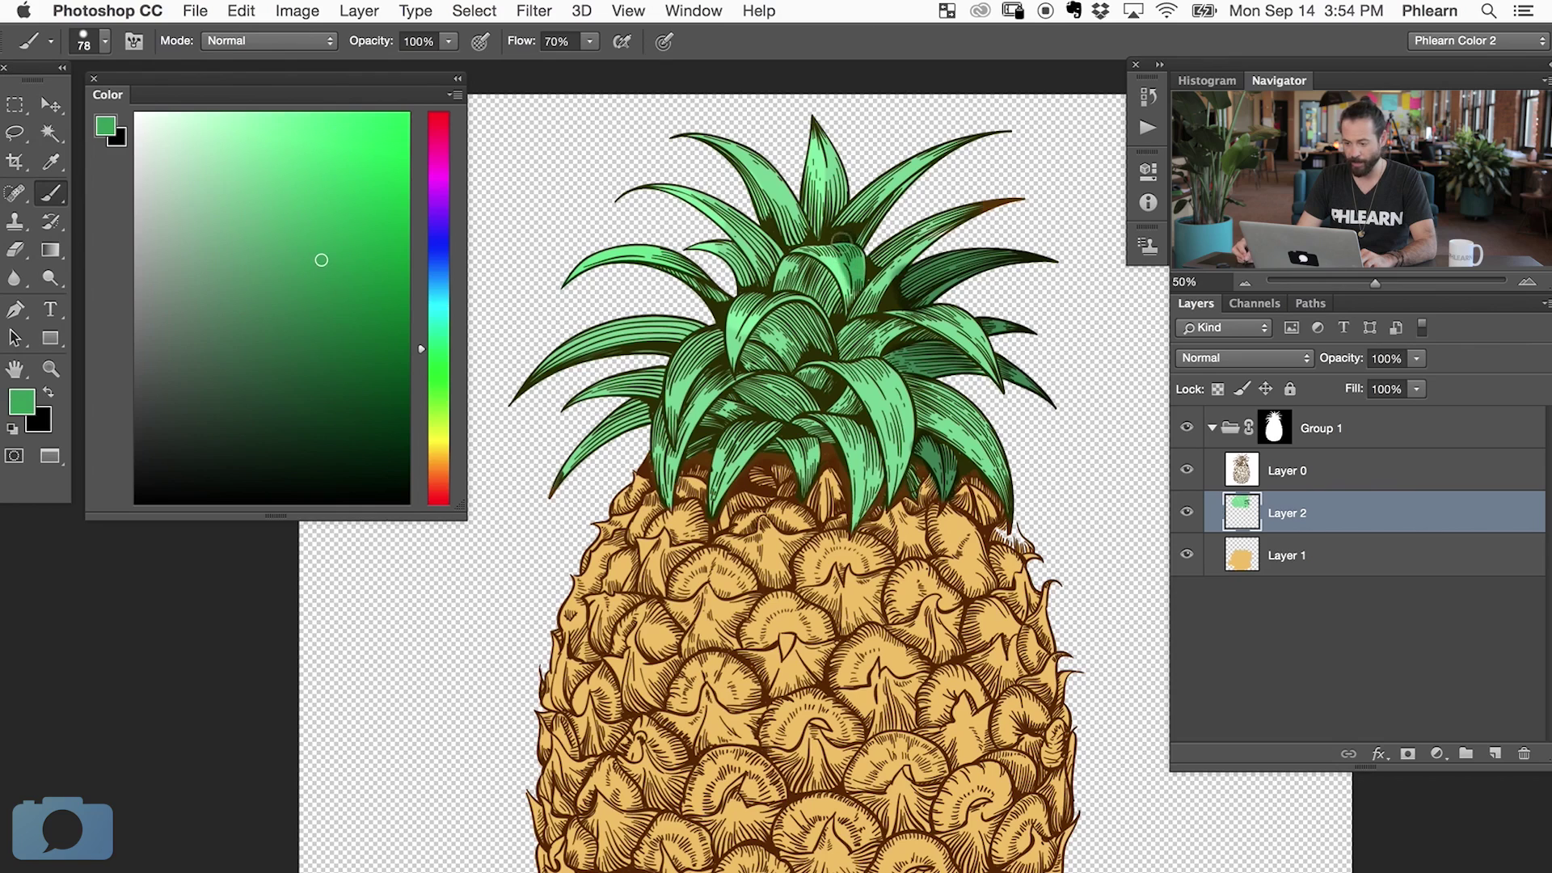
pyautogui.keyDown('alt'); pyautogui.click(838, 262); pyautogui.keyUp('alt')
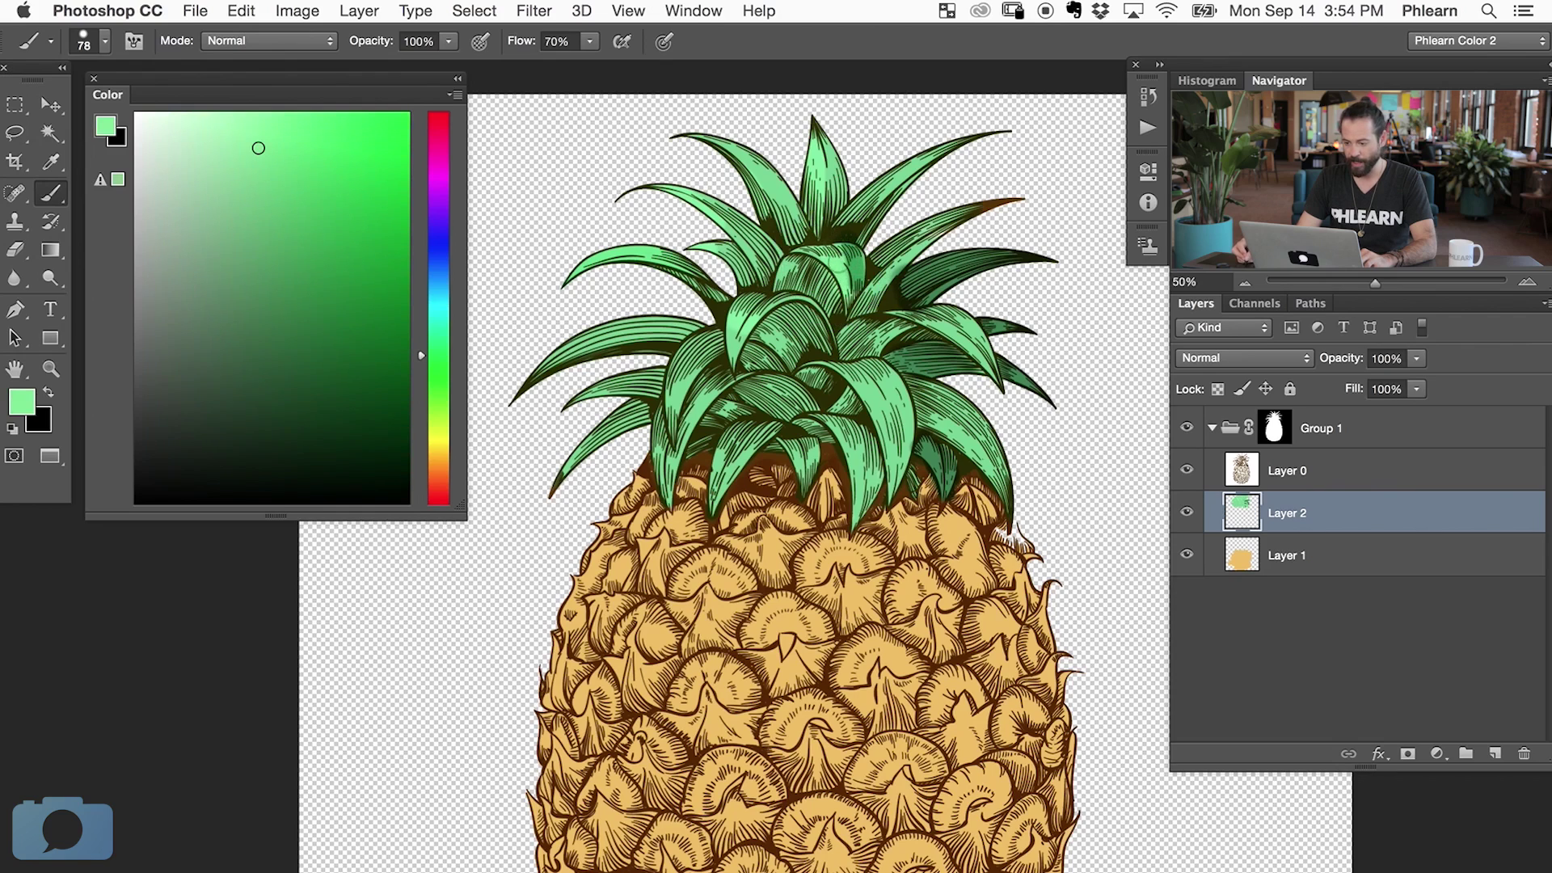
# - Shade the large central drooping leaf with a dark green, and paint over it with a medium green down to its tip
pyautogui.press('super+plus')
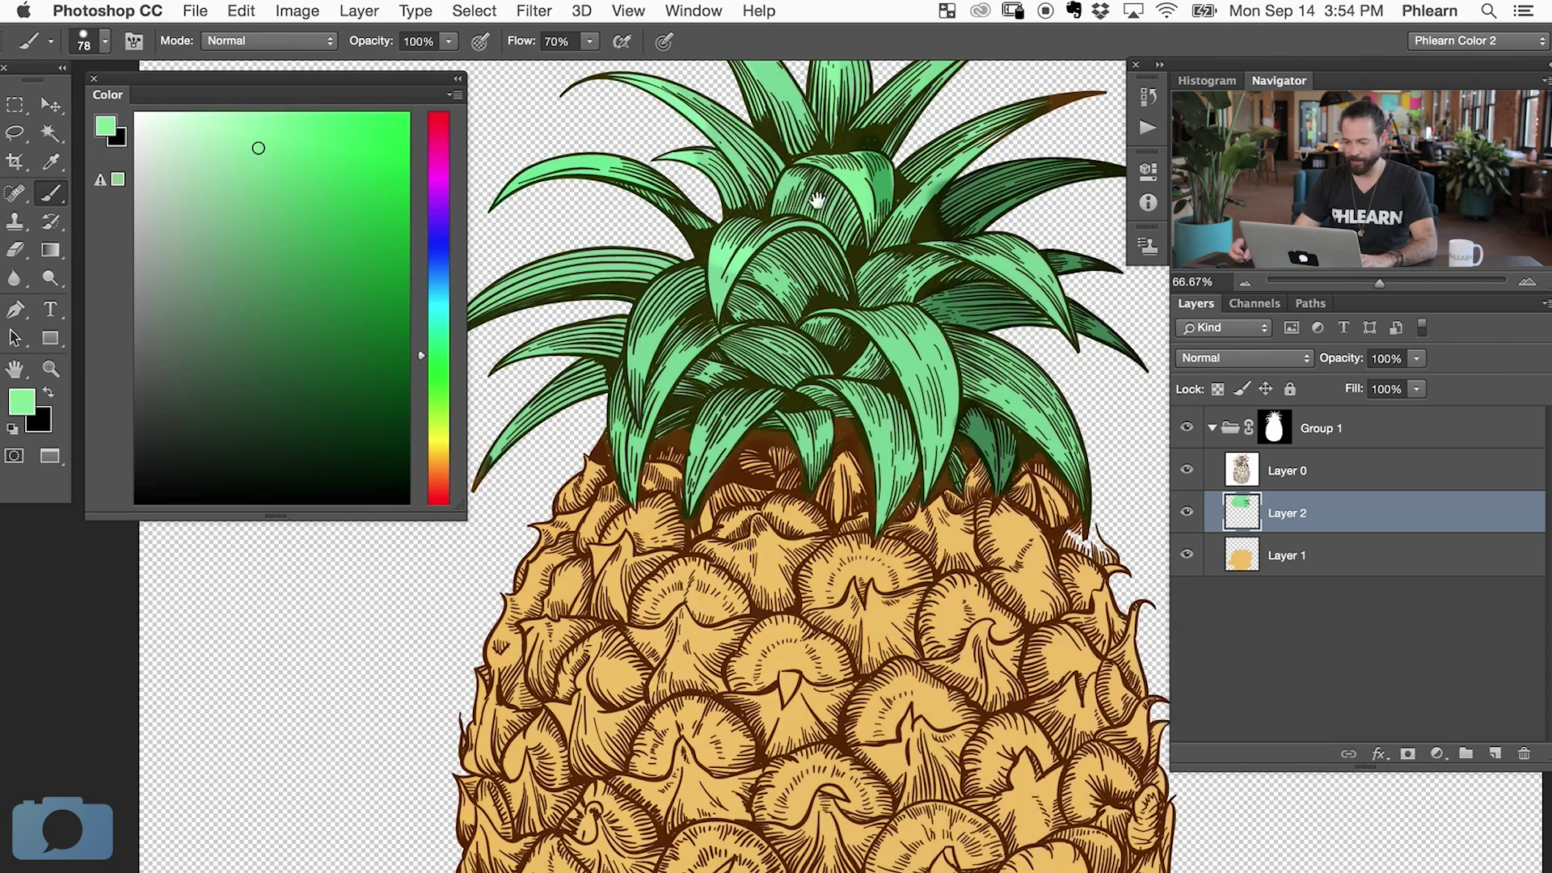
pyautogui.moveTo(753, 205); pyautogui.dragTo(733, 338)
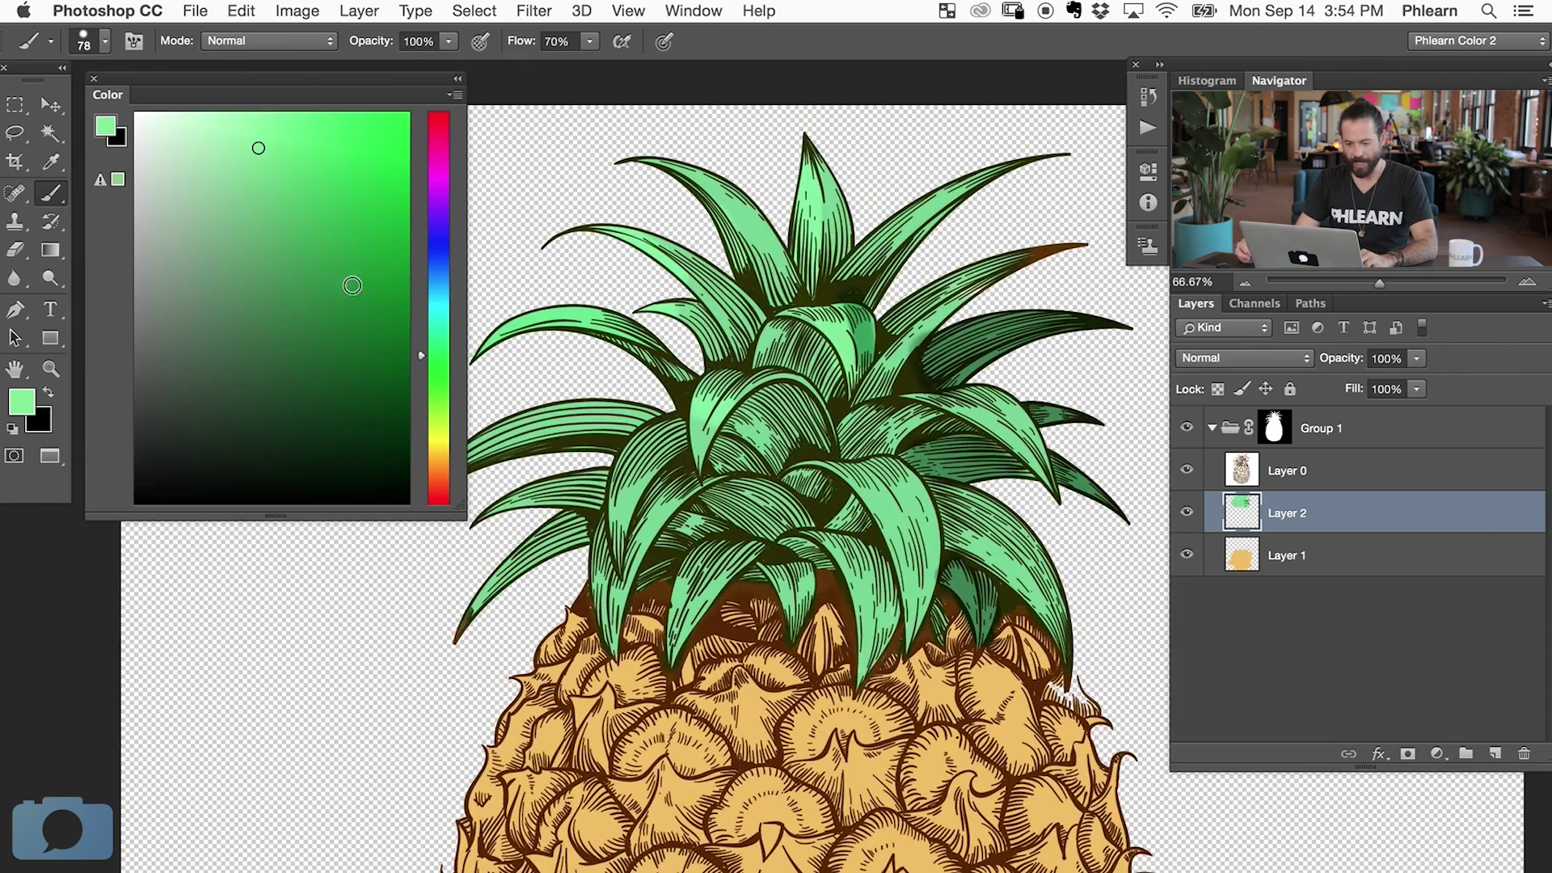
pyautogui.click(301, 309)
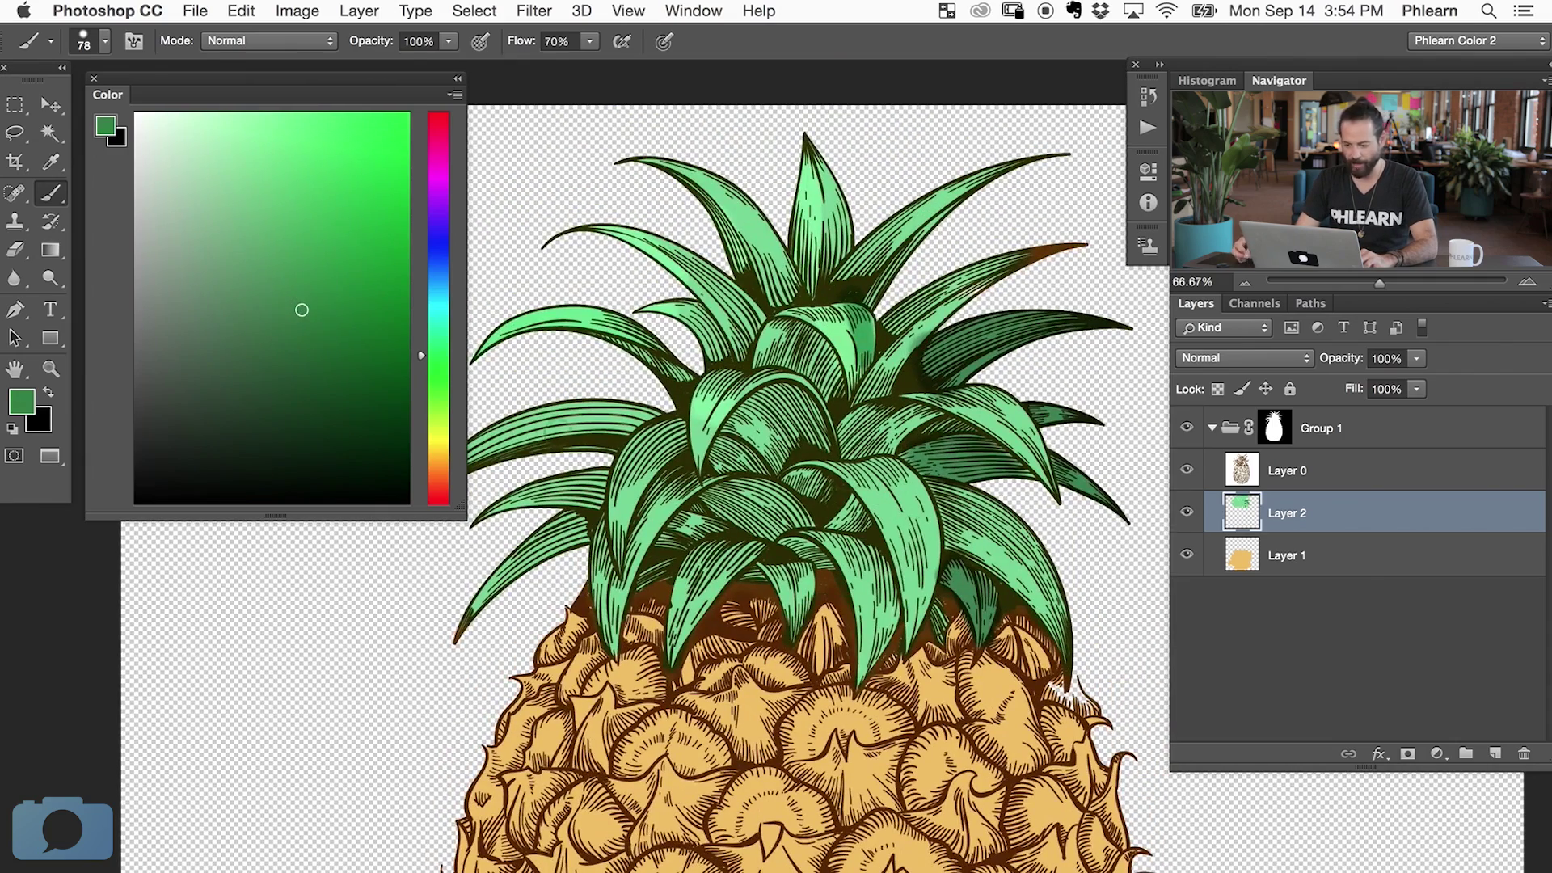
pyautogui.moveTo(856, 456)
pyautogui.mouseDown()
pyautogui.moveTo(929, 517)
pyautogui.moveTo(925, 582)
pyautogui.moveTo(909, 491)
pyautogui.moveTo(921, 611)
pyautogui.moveTo(929, 554)
pyautogui.mouseUp()
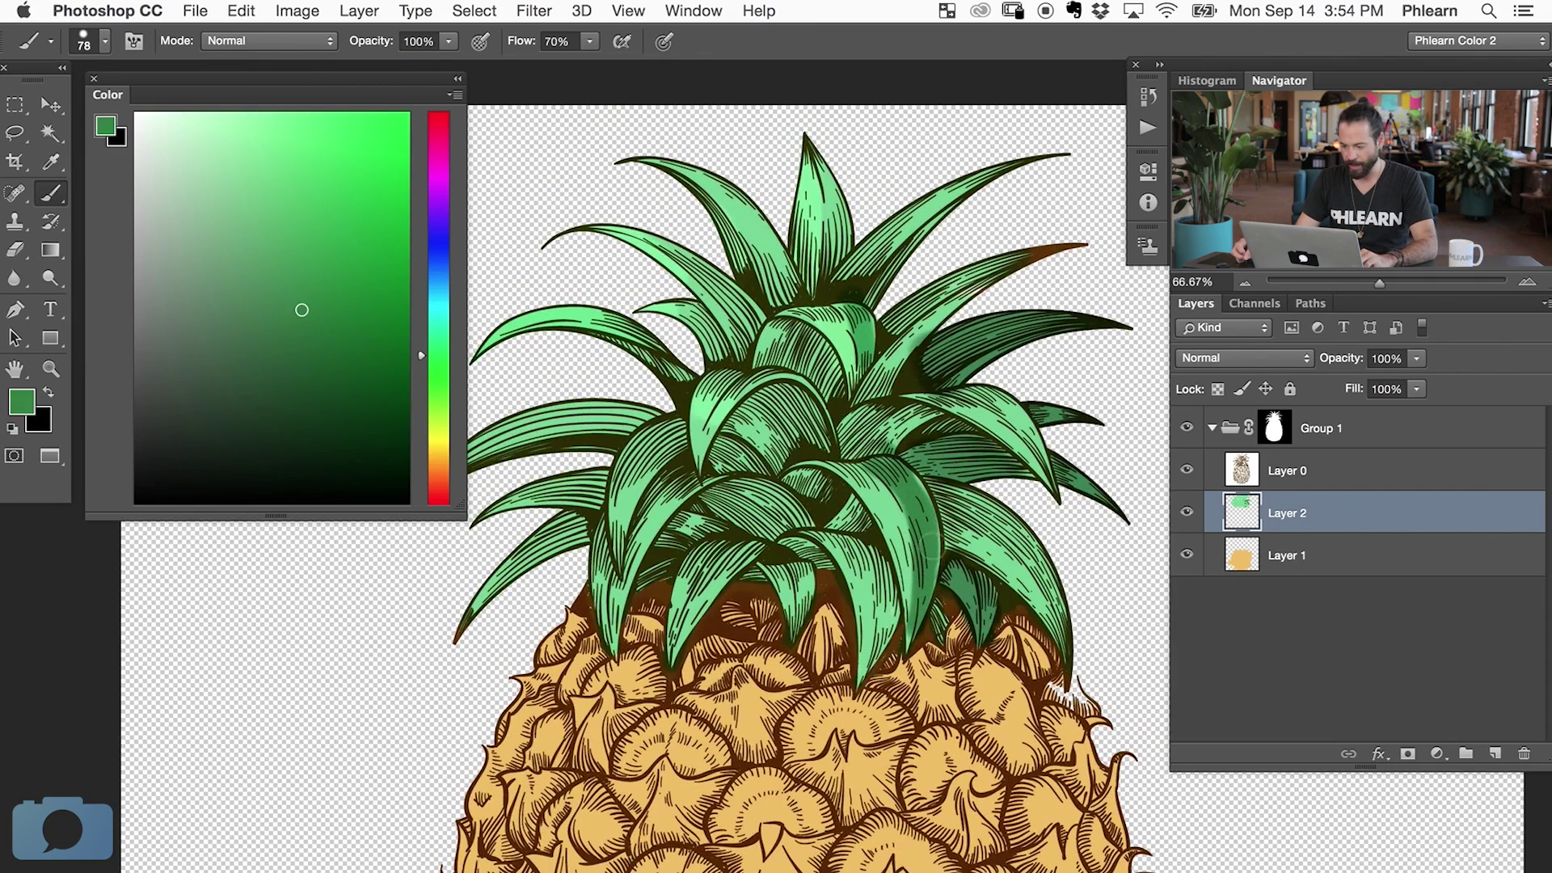
pyautogui.click(293, 253)
pyautogui.moveTo(927, 511)
pyautogui.mouseDown()
pyautogui.moveTo(900, 483)
pyautogui.moveTo(858, 480)
pyautogui.moveTo(919, 606)
pyautogui.mouseUp()
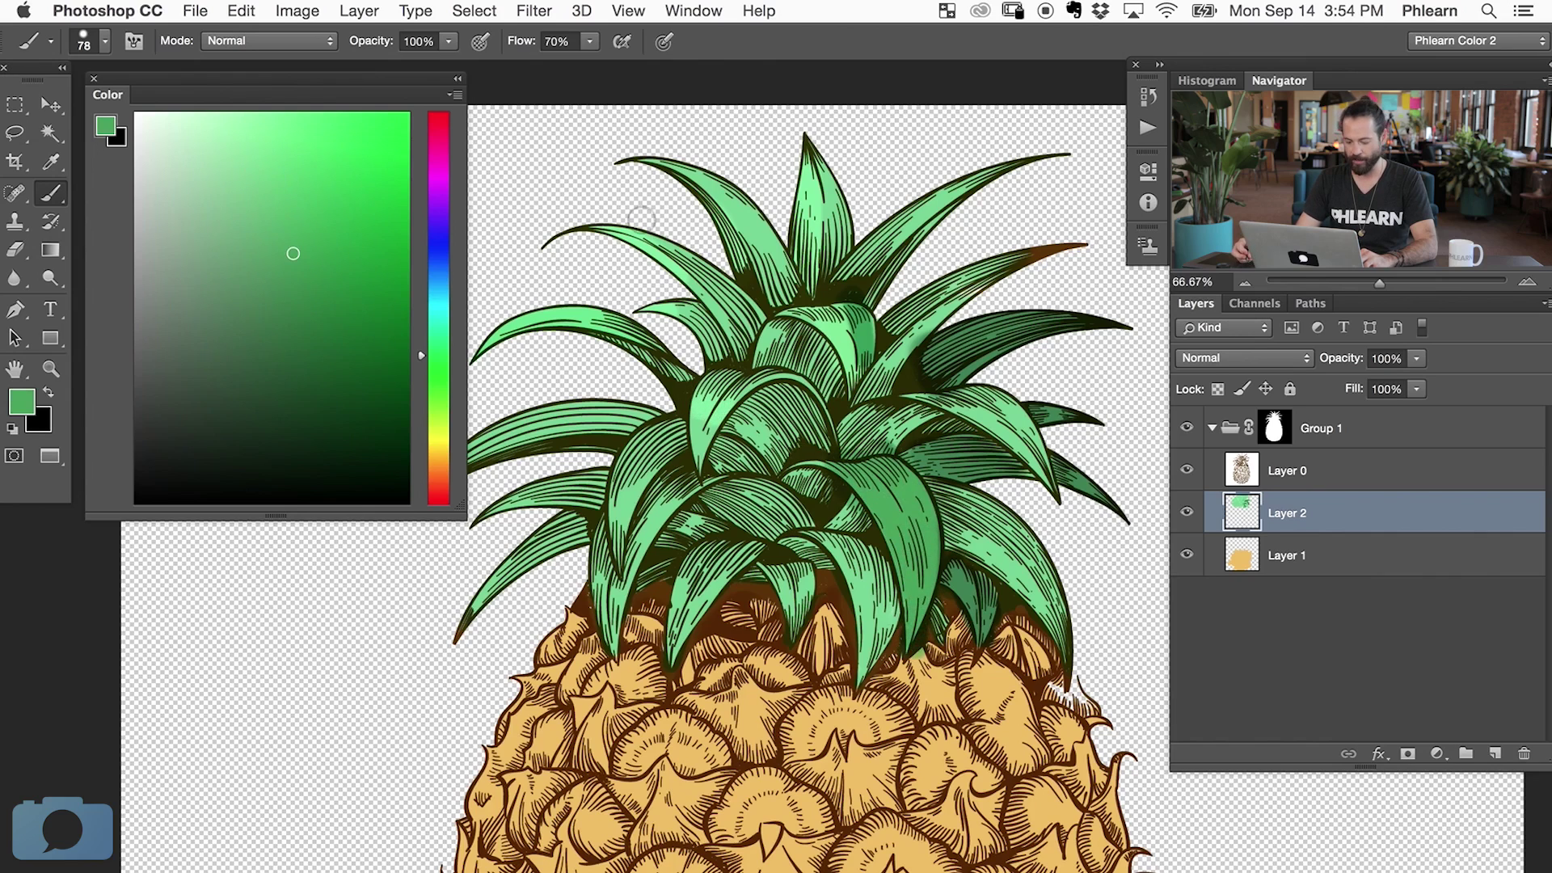
# - Try a light green highlight across the middle of the large central drooping leaf, blending it with greens sampled from the artwork
pyautogui.keyDown('alt'); pyautogui.click(703, 406); pyautogui.keyUp('alt')
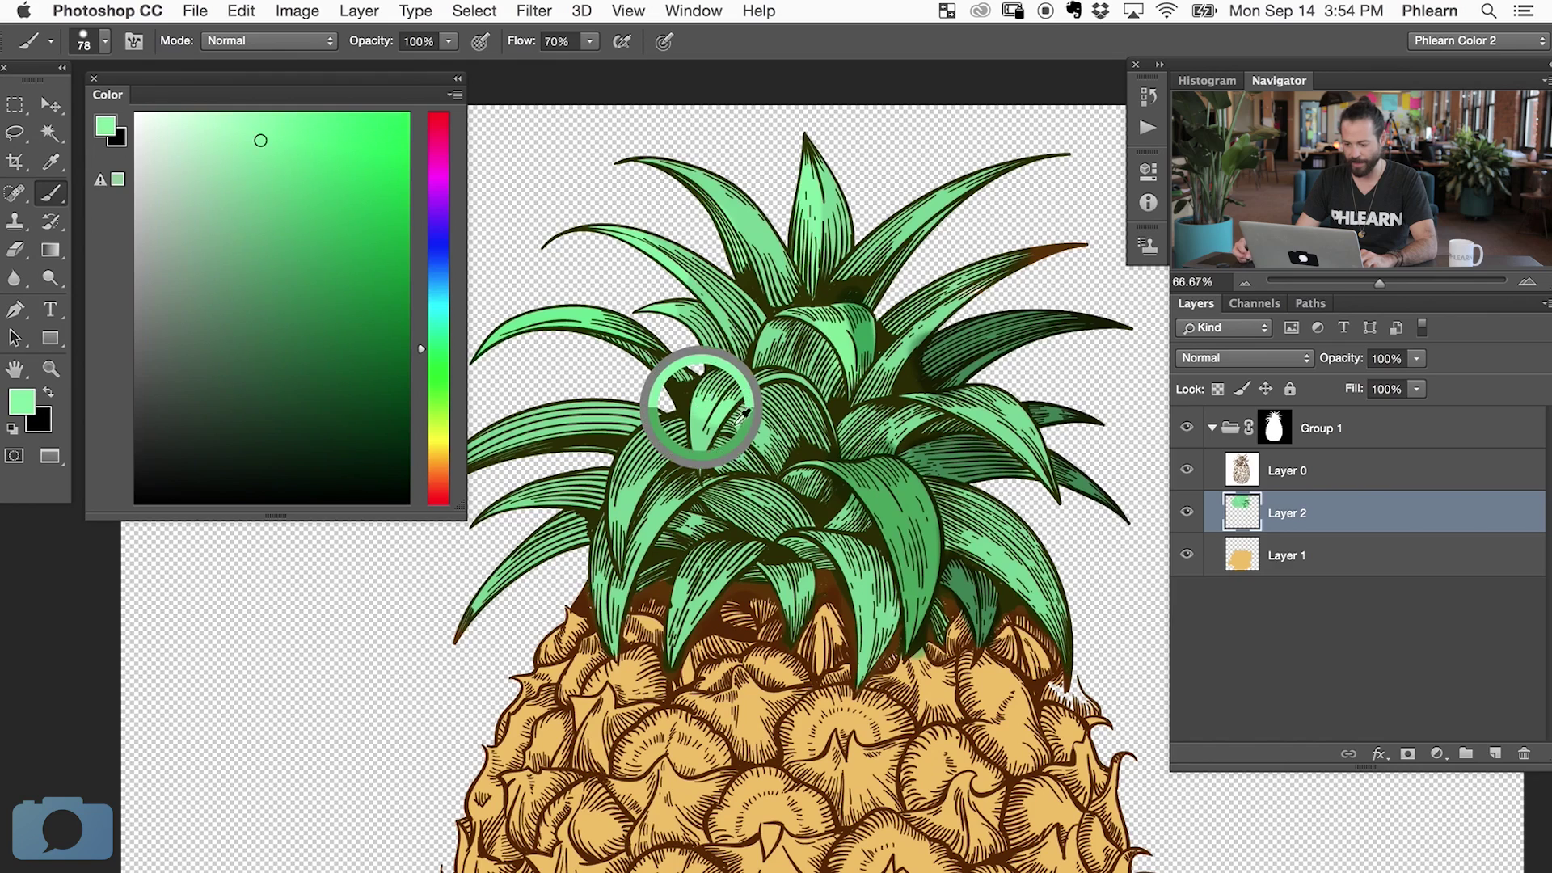
pyautogui.moveTo(894, 515)
pyautogui.mouseDown()
pyautogui.moveTo(892, 533)
pyautogui.moveTo(924, 530)
pyautogui.moveTo(897, 517)
pyautogui.moveTo(917, 570)
pyautogui.mouseUp()
pyautogui.keyDown('alt'); pyautogui.click(914, 596); pyautogui.keyUp('alt')
pyautogui.moveTo(871, 505); pyautogui.dragTo(929, 633)
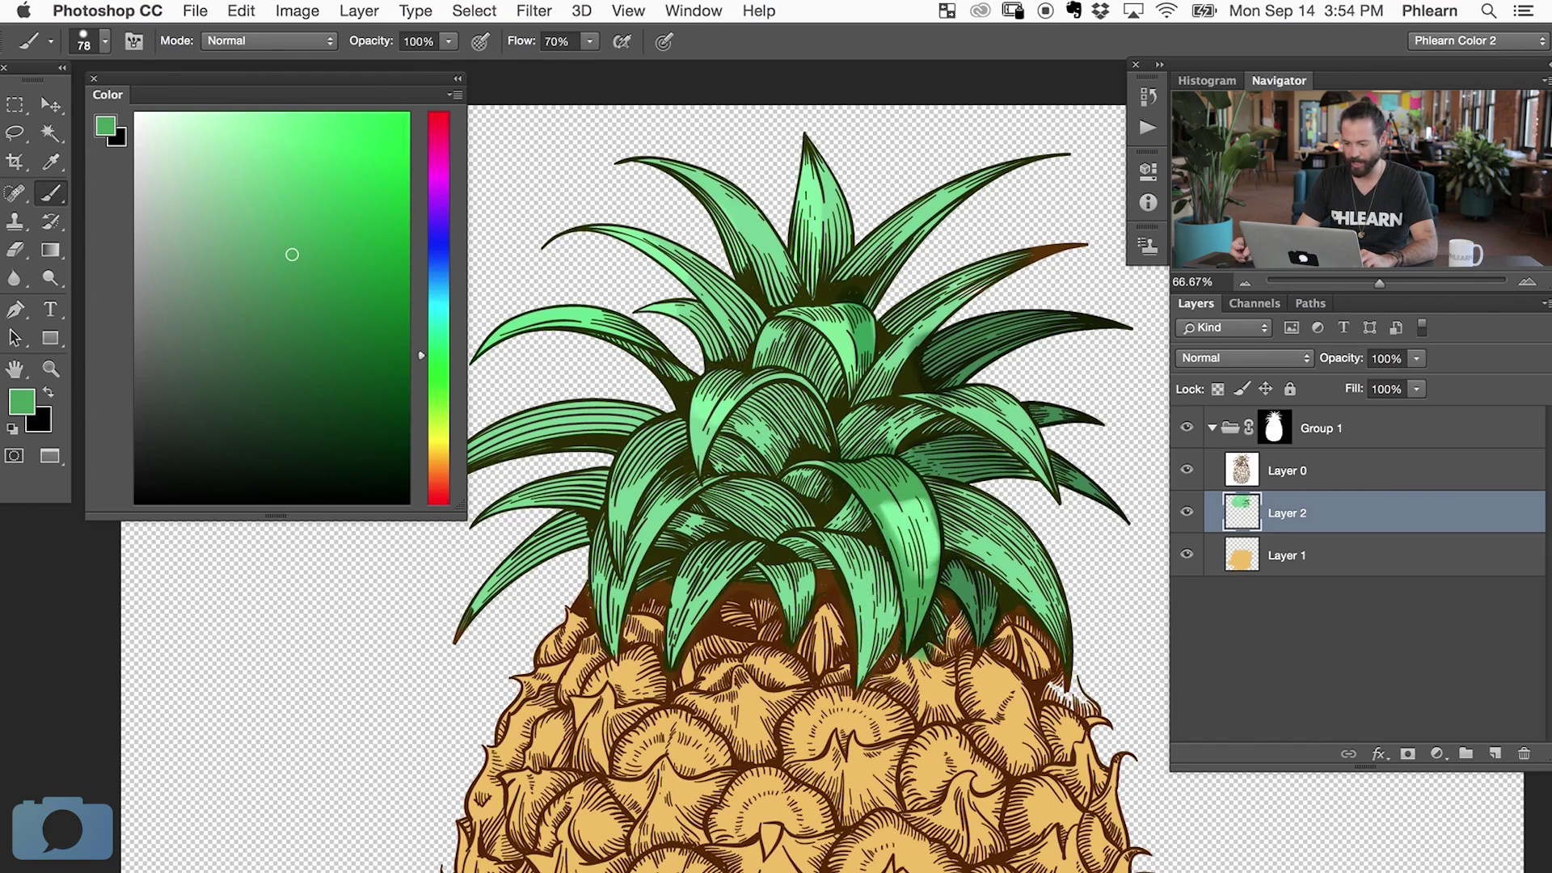
pyautogui.keyDown('alt'); pyautogui.click(907, 478); pyautogui.keyUp('alt')
pyautogui.moveTo(912, 498); pyautogui.dragTo(932, 552)
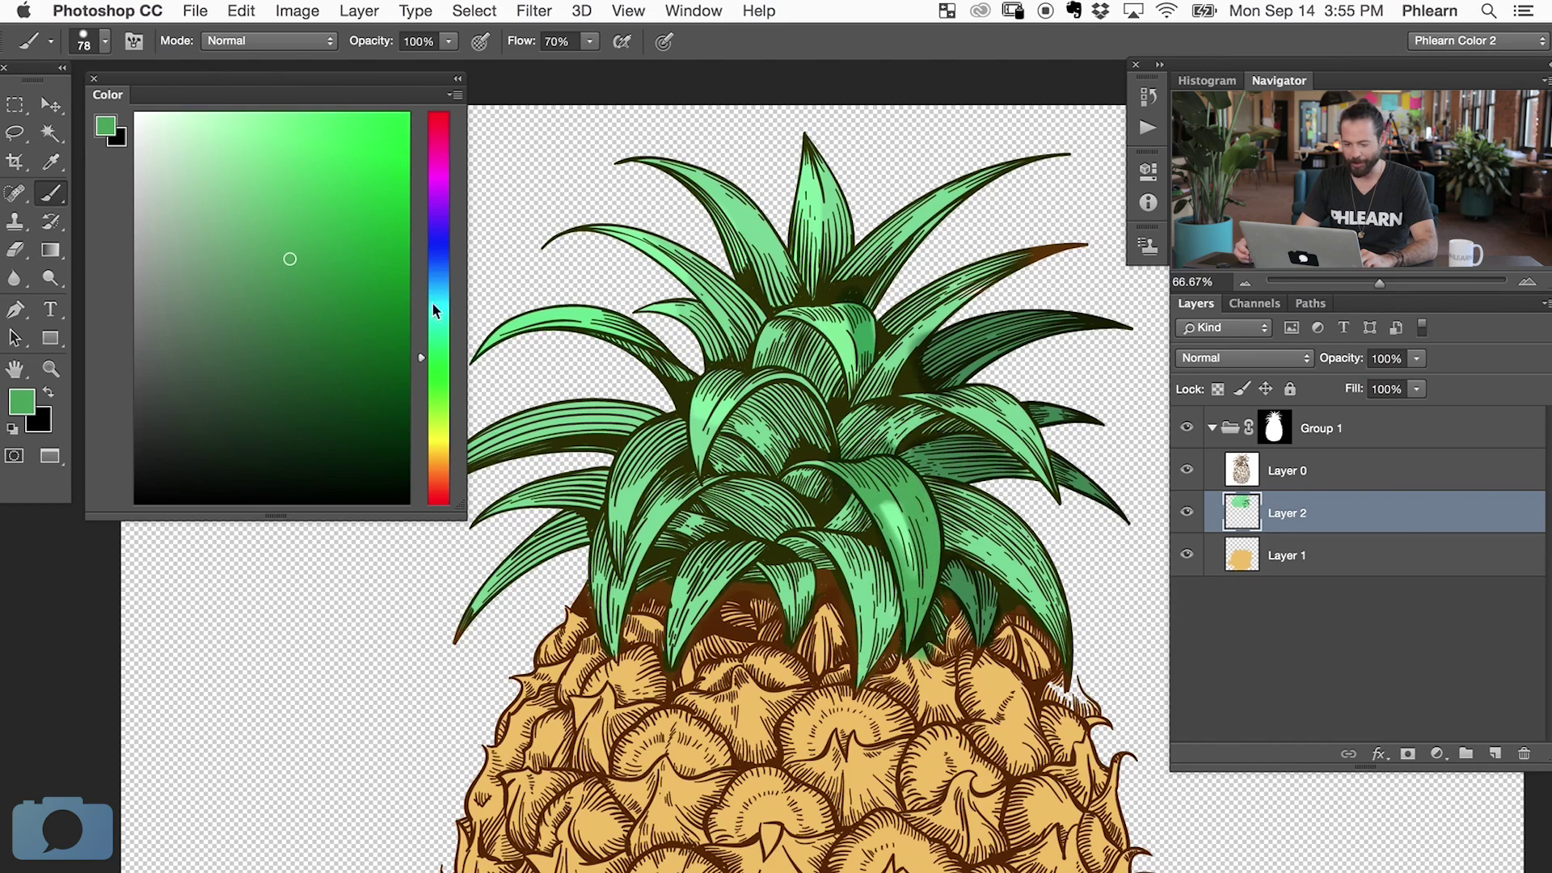
# - Repaint the large central drooping leaf with dark, muted and medium greens along its whole length
pyautogui.click(281, 308)
pyautogui.moveTo(918, 490)
pyautogui.mouseDown()
pyautogui.moveTo(939, 594)
pyautogui.moveTo(919, 560)
pyautogui.moveTo(909, 605)
pyautogui.mouseUp()
pyautogui.click(241, 245)
pyautogui.moveTo(830, 464); pyautogui.dragTo(901, 611)
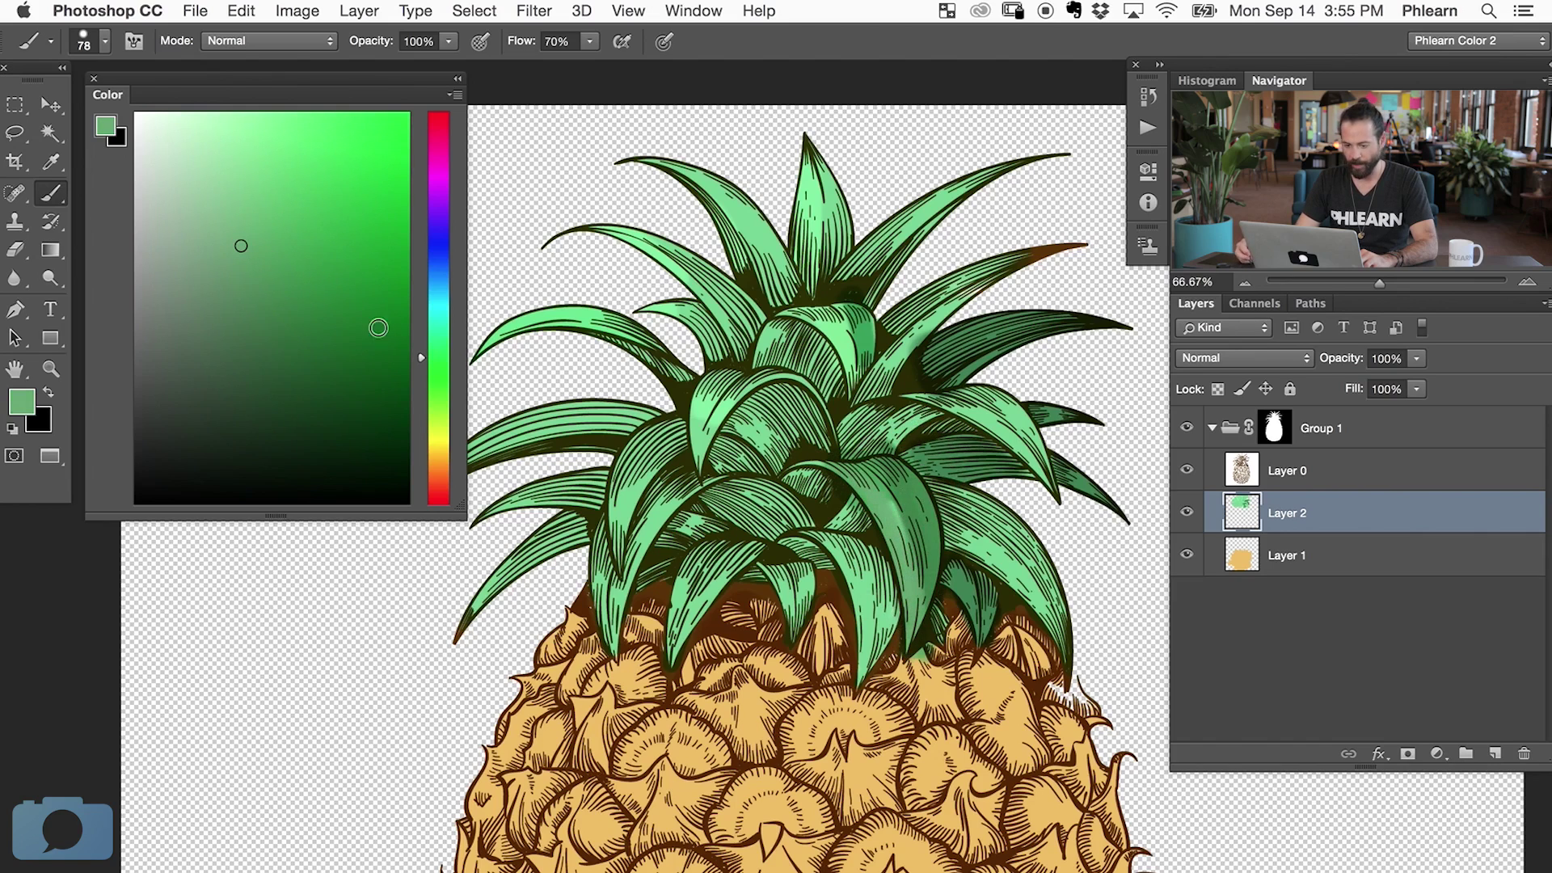
pyautogui.click(286, 228)
pyautogui.moveTo(853, 472); pyautogui.dragTo(911, 642)
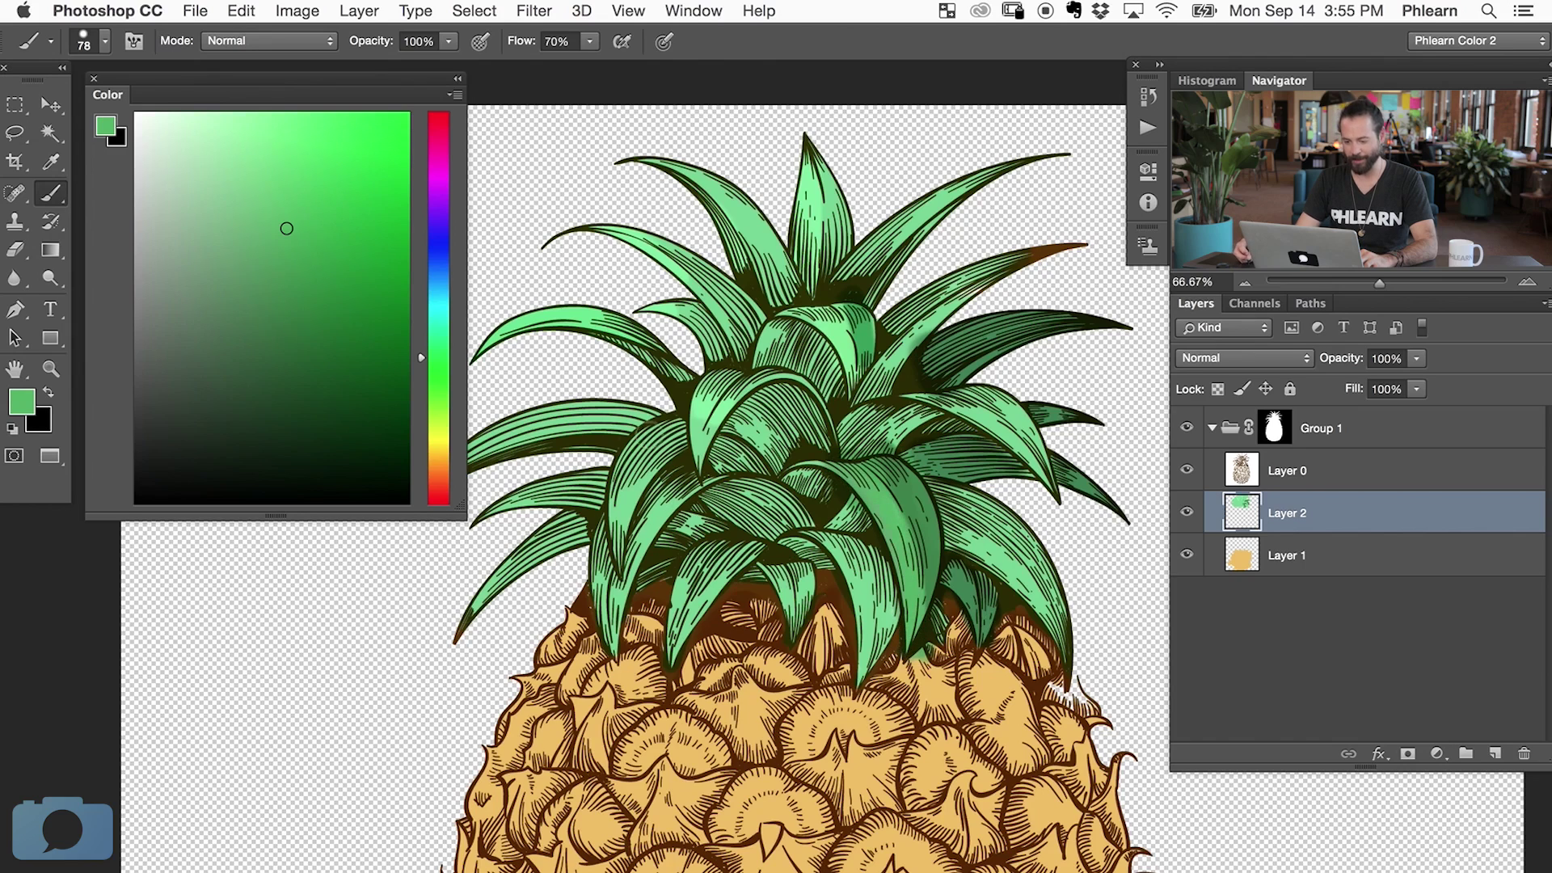
# - Using a darker green, shade the large left curved leaf, the lower central leaves and the large lower right leaf
pyautogui.moveTo(663, 421); pyautogui.dragTo(633, 582)
pyautogui.click(317, 311)
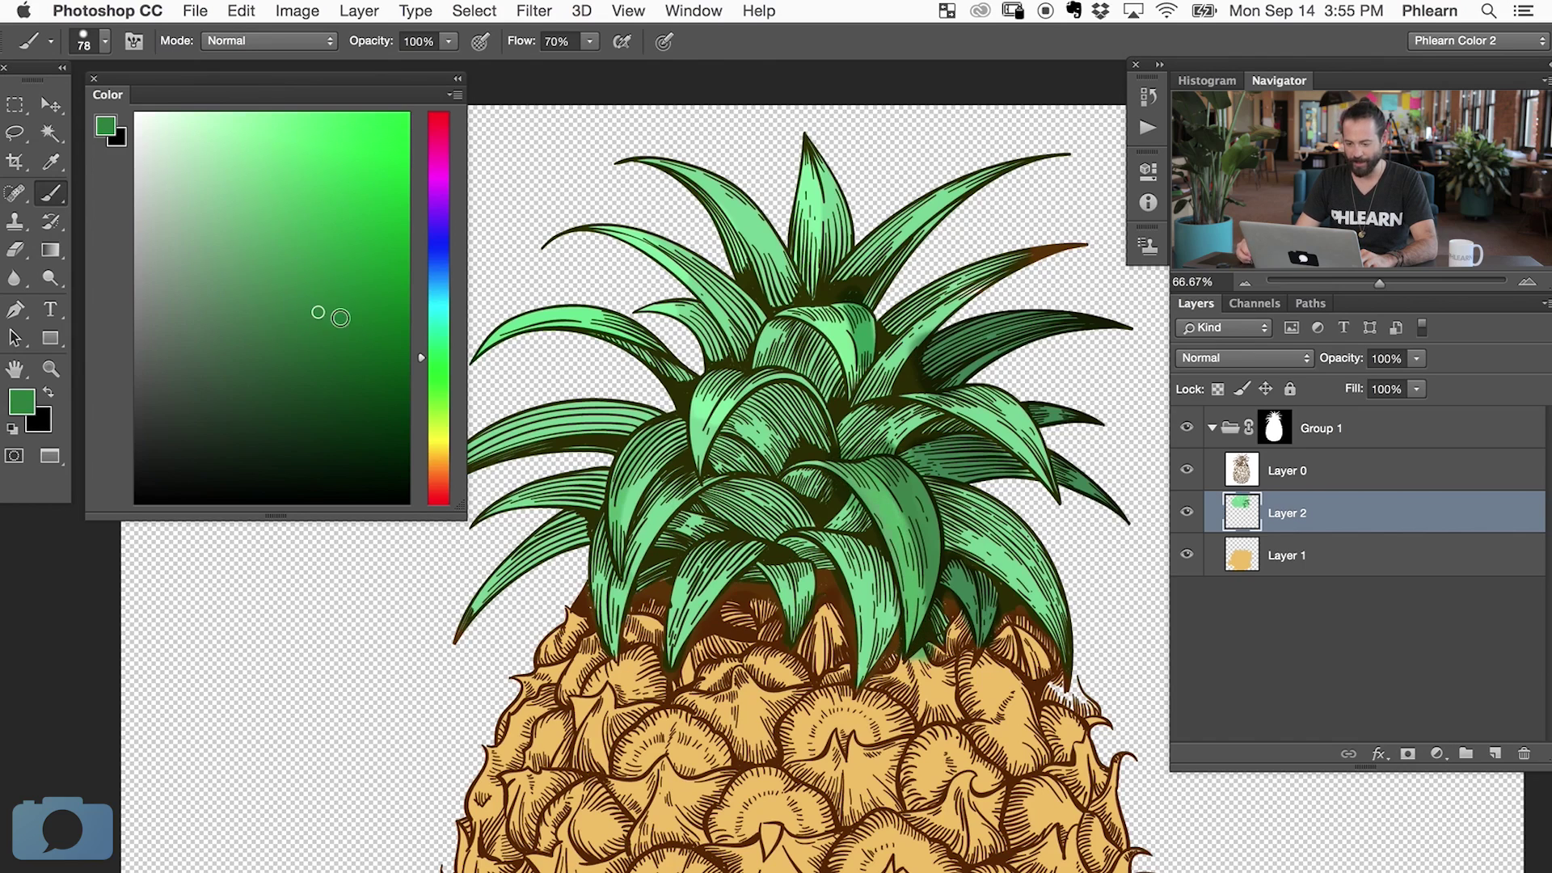
pyautogui.moveTo(678, 455); pyautogui.dragTo(619, 544)
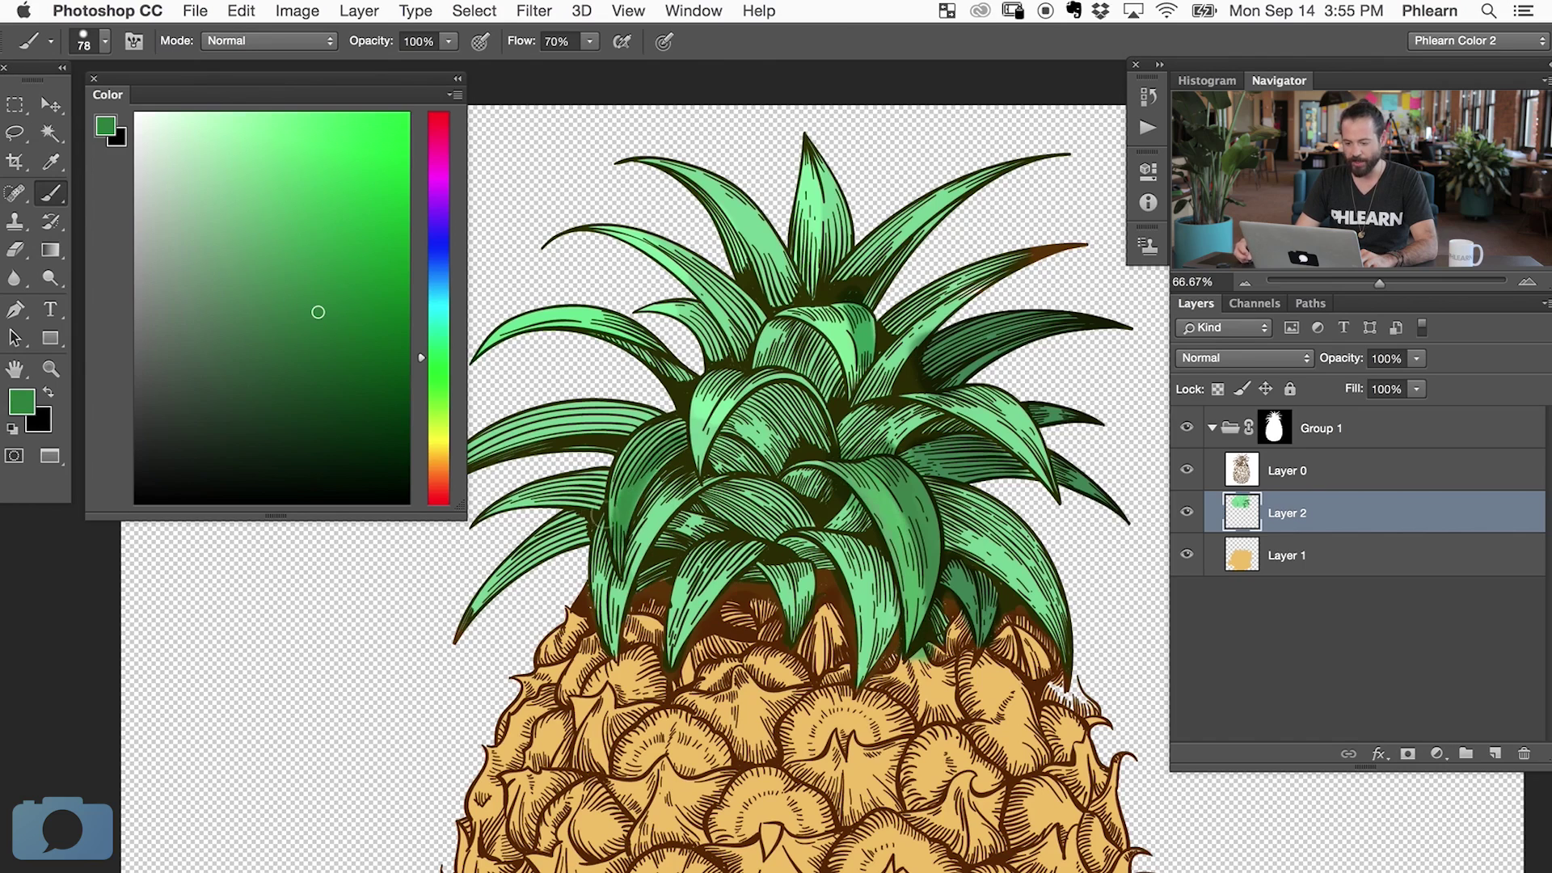
pyautogui.moveTo(688, 487)
pyautogui.mouseDown()
pyautogui.moveTo(631, 563)
pyautogui.moveTo(679, 483)
pyautogui.moveTo(641, 551)
pyautogui.moveTo(718, 490)
pyautogui.moveTo(780, 508)
pyautogui.moveTo(727, 483)
pyautogui.moveTo(800, 497)
pyautogui.moveTo(727, 533)
pyautogui.moveTo(808, 521)
pyautogui.moveTo(820, 497)
pyautogui.moveTo(683, 517)
pyautogui.moveTo(695, 538)
pyautogui.moveTo(646, 581)
pyautogui.moveTo(661, 564)
pyautogui.moveTo(768, 545)
pyautogui.moveTo(694, 606)
pyautogui.moveTo(681, 650)
pyautogui.moveTo(808, 561)
pyautogui.moveTo(795, 631)
pyautogui.moveTo(808, 551)
pyautogui.moveTo(930, 585)
pyautogui.moveTo(887, 618)
pyautogui.moveTo(858, 673)
pyautogui.moveTo(872, 669)
pyautogui.mouseUp()
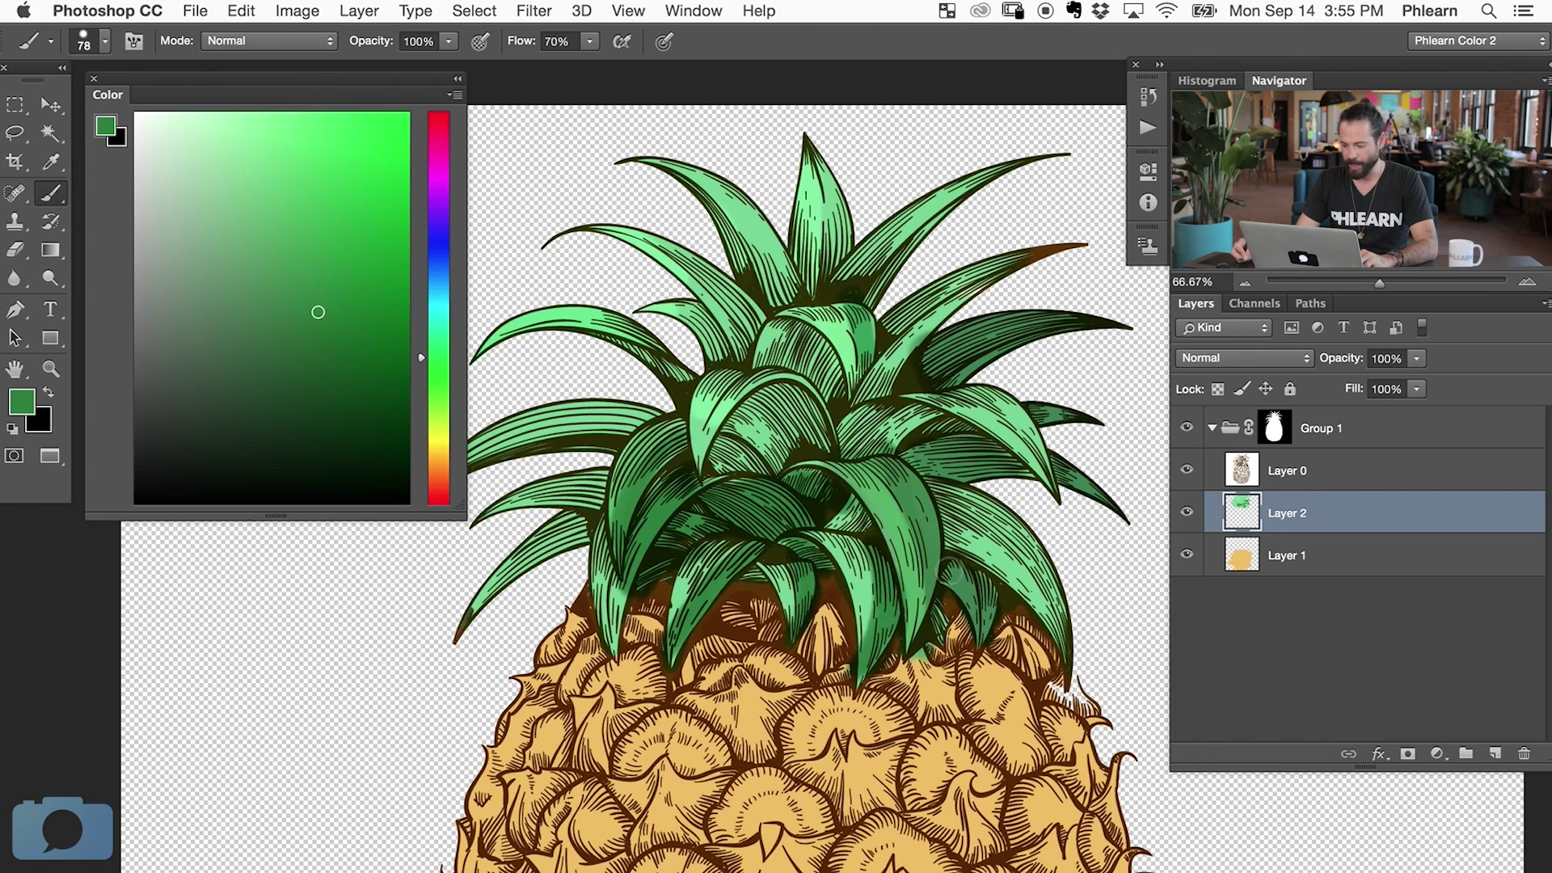
pyautogui.moveTo(978, 509)
pyautogui.mouseDown()
pyautogui.moveTo(1059, 631)
pyautogui.moveTo(946, 497)
pyautogui.moveTo(994, 555)
pyautogui.moveTo(976, 568)
pyautogui.moveTo(1062, 620)
pyautogui.mouseUp()
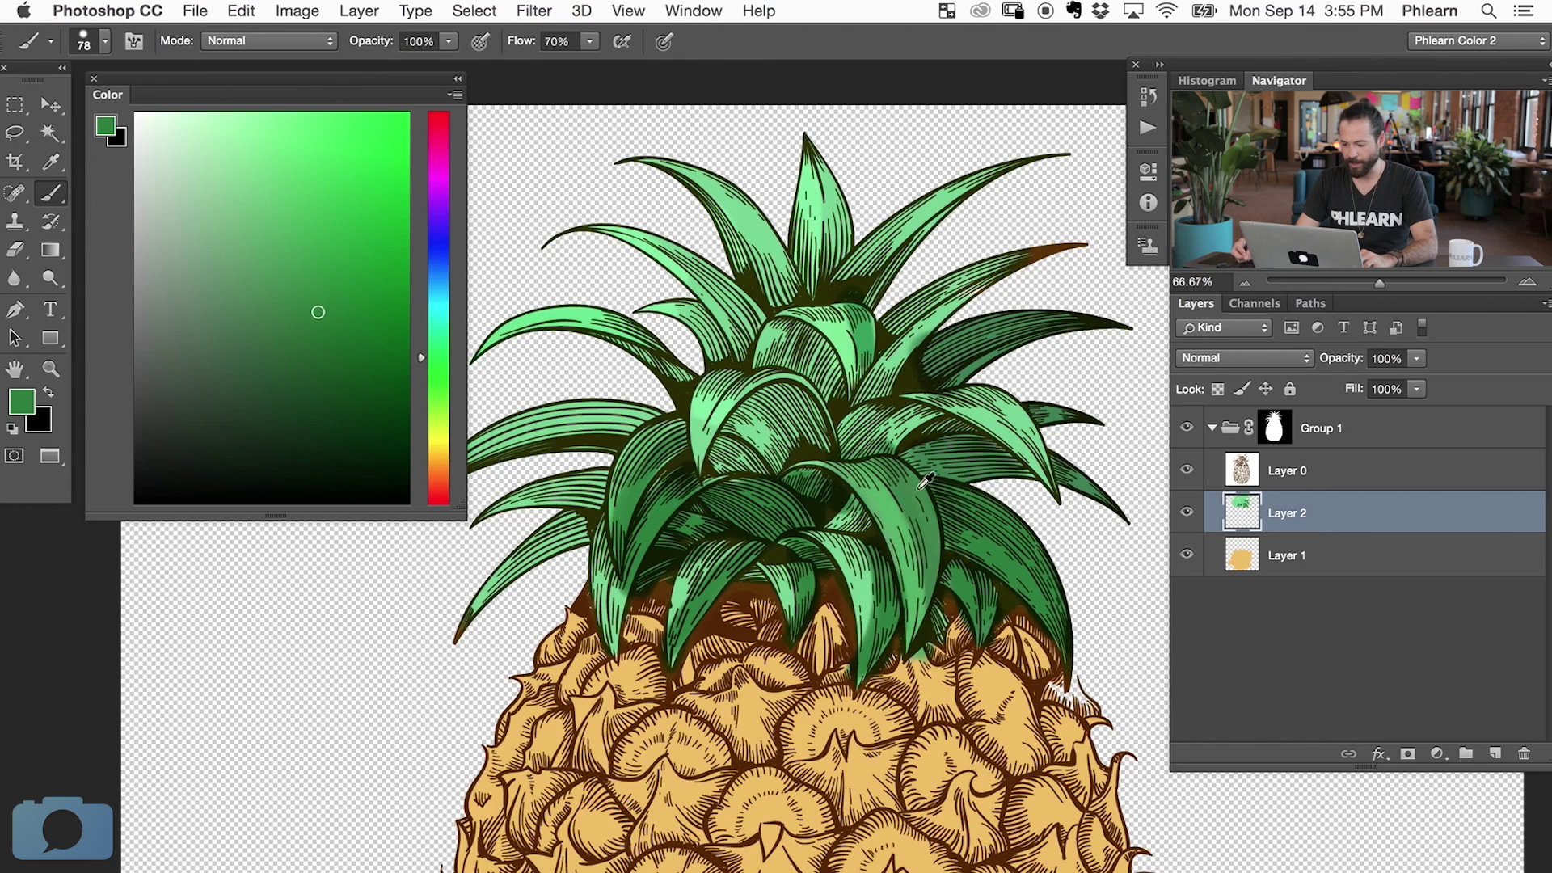
# - Choose a very dark green and paint shadows at the bases of the right-hand leaves, undoing and repainting the first stroke
pyautogui.click(323, 384)
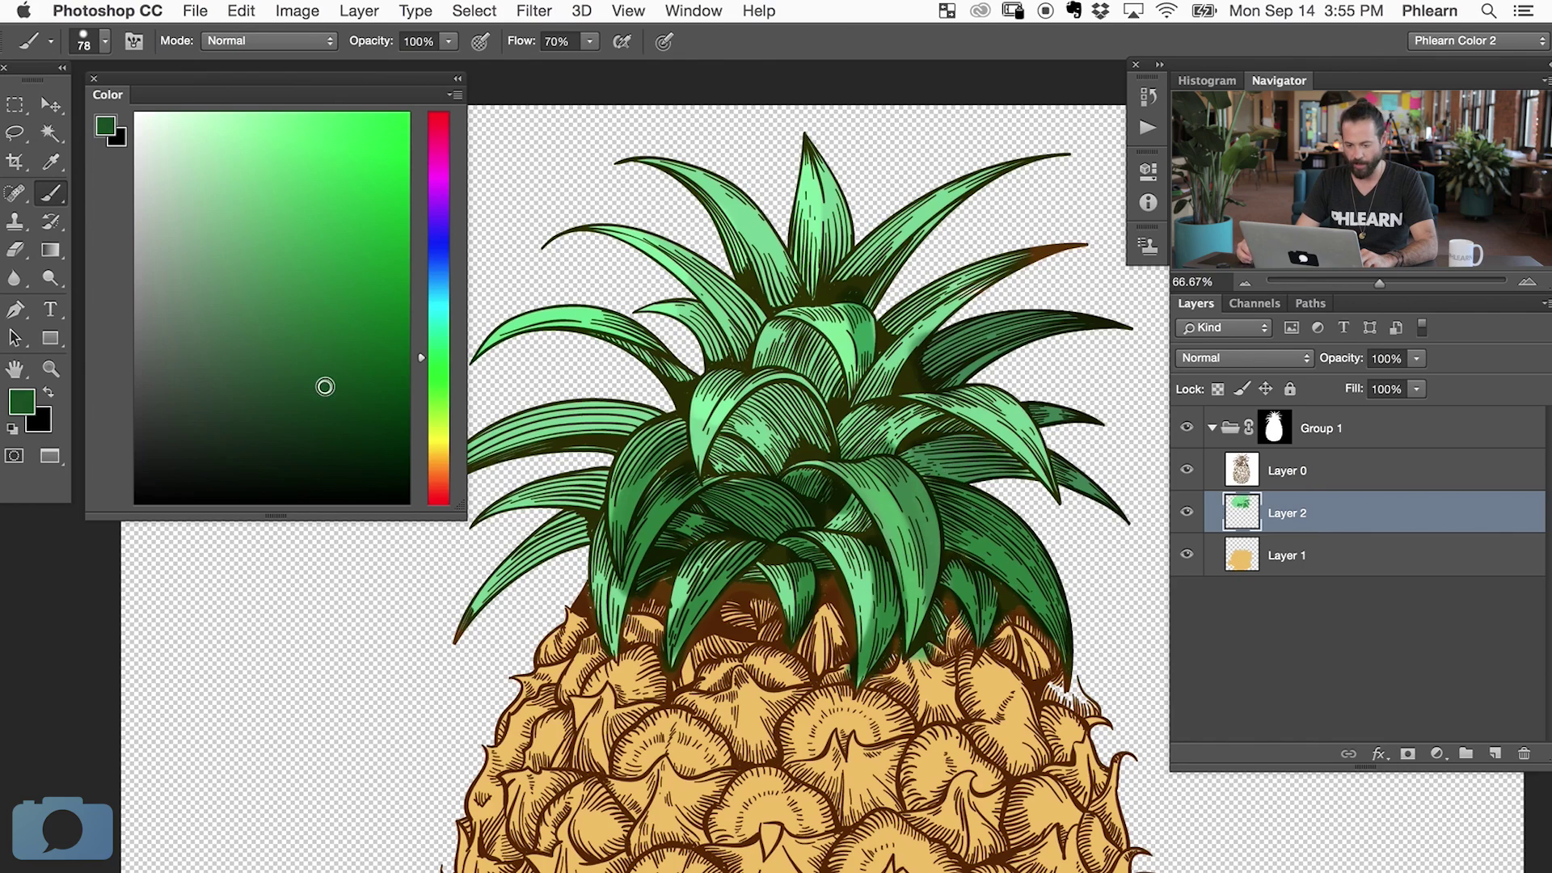
pyautogui.moveTo(940, 495); pyautogui.dragTo(954, 556)
pyautogui.press('super+z')
pyautogui.moveTo(930, 488)
pyautogui.mouseDown()
pyautogui.moveTo(964, 582)
pyautogui.moveTo(943, 580)
pyautogui.moveTo(964, 568)
pyautogui.moveTo(1006, 584)
pyautogui.mouseUp()
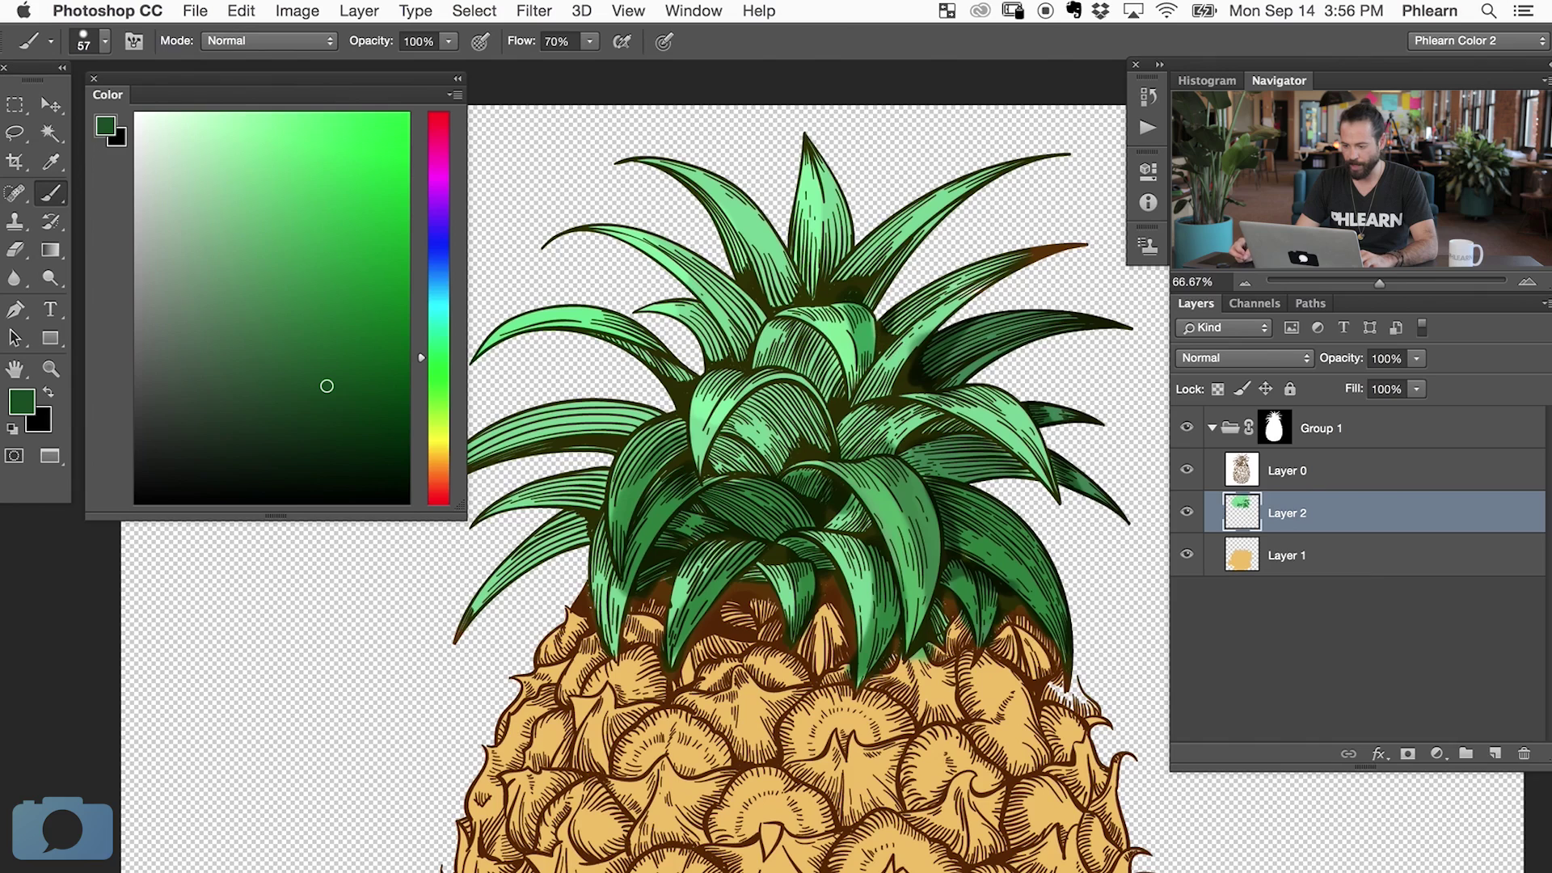
# - Deepen the shadows beneath the central overlapping leaves and inside the curled center leaf using dark greens and a smaller brush
pyautogui.moveTo(938, 417)
pyautogui.mouseDown()
pyautogui.moveTo(883, 423)
pyautogui.moveTo(854, 455)
pyautogui.moveTo(904, 443)
pyautogui.moveTo(915, 422)
pyautogui.moveTo(876, 441)
pyautogui.moveTo(900, 442)
pyautogui.mouseUp()
pyautogui.moveTo(725, 441)
pyautogui.mouseDown()
pyautogui.moveTo(758, 462)
pyautogui.moveTo(732, 476)
pyautogui.moveTo(713, 459)
pyautogui.moveTo(733, 441)
pyautogui.moveTo(716, 456)
pyautogui.moveTo(746, 458)
pyautogui.moveTo(717, 469)
pyautogui.moveTo(721, 438)
pyautogui.moveTo(785, 402)
pyautogui.moveTo(824, 418)
pyautogui.moveTo(830, 446)
pyautogui.moveTo(756, 434)
pyautogui.moveTo(760, 461)
pyautogui.moveTo(790, 445)
pyautogui.mouseUp()
pyautogui.click(310, 342)
pyautogui.click(321, 349)
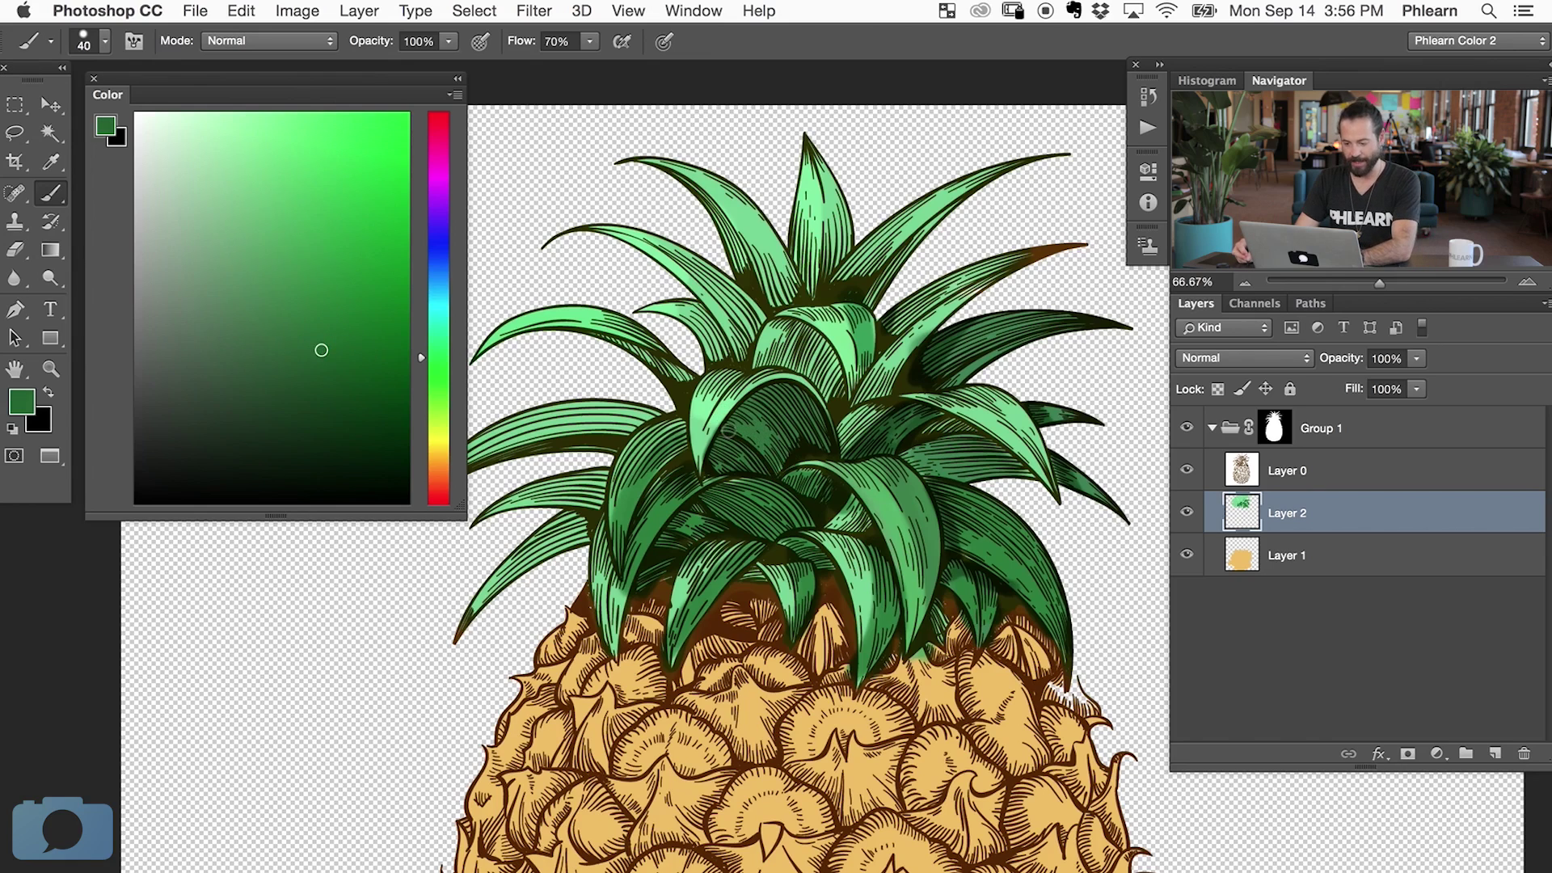
pyautogui.click(322, 390)
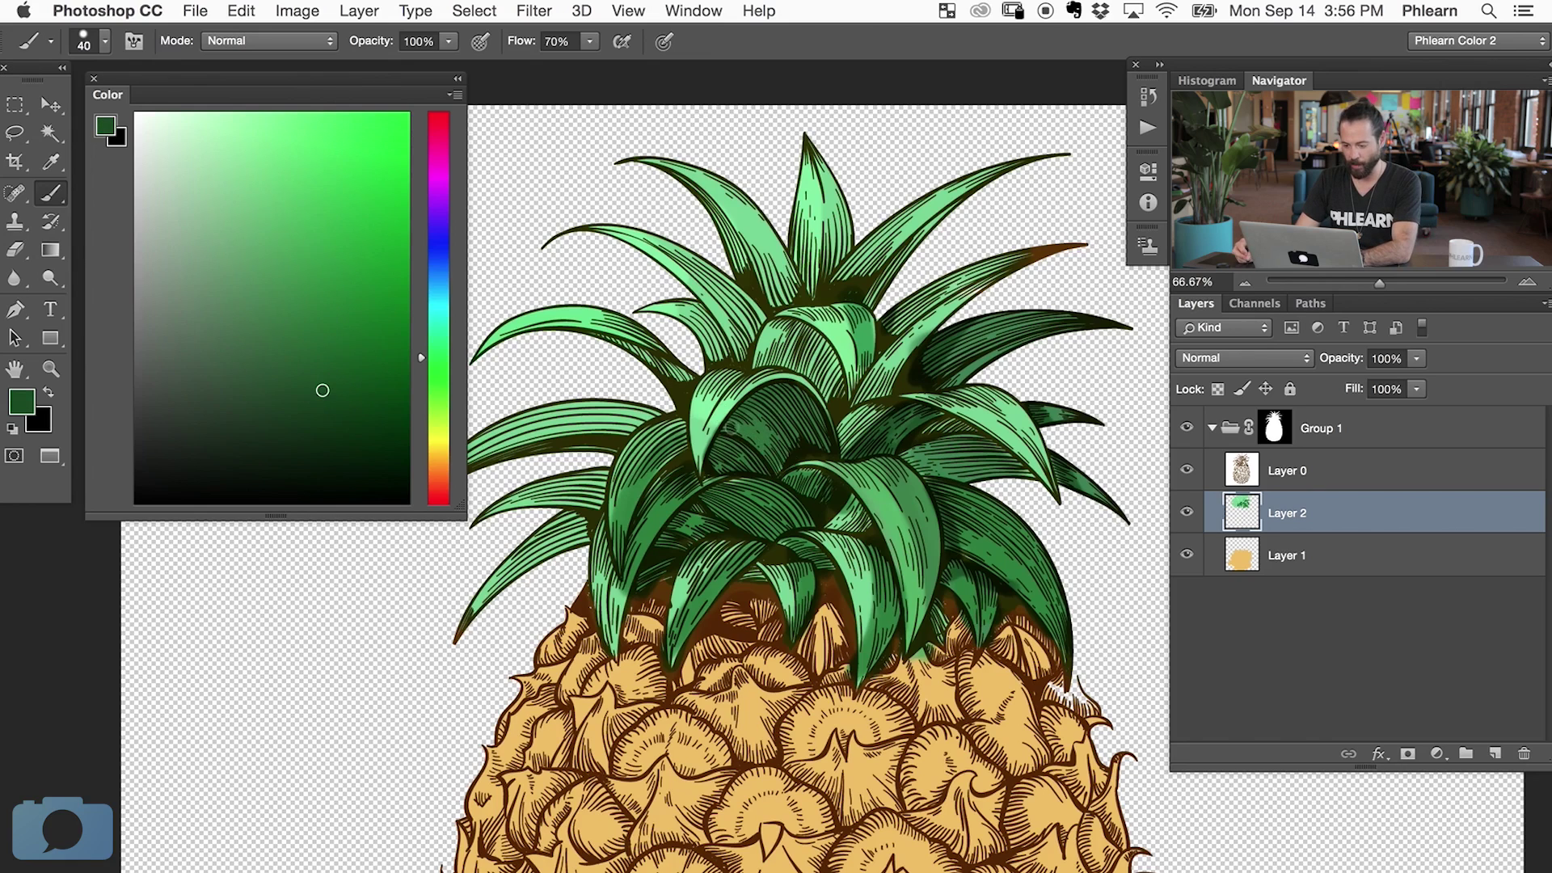
pyautogui.moveTo(740, 418); pyautogui.dragTo(818, 393)
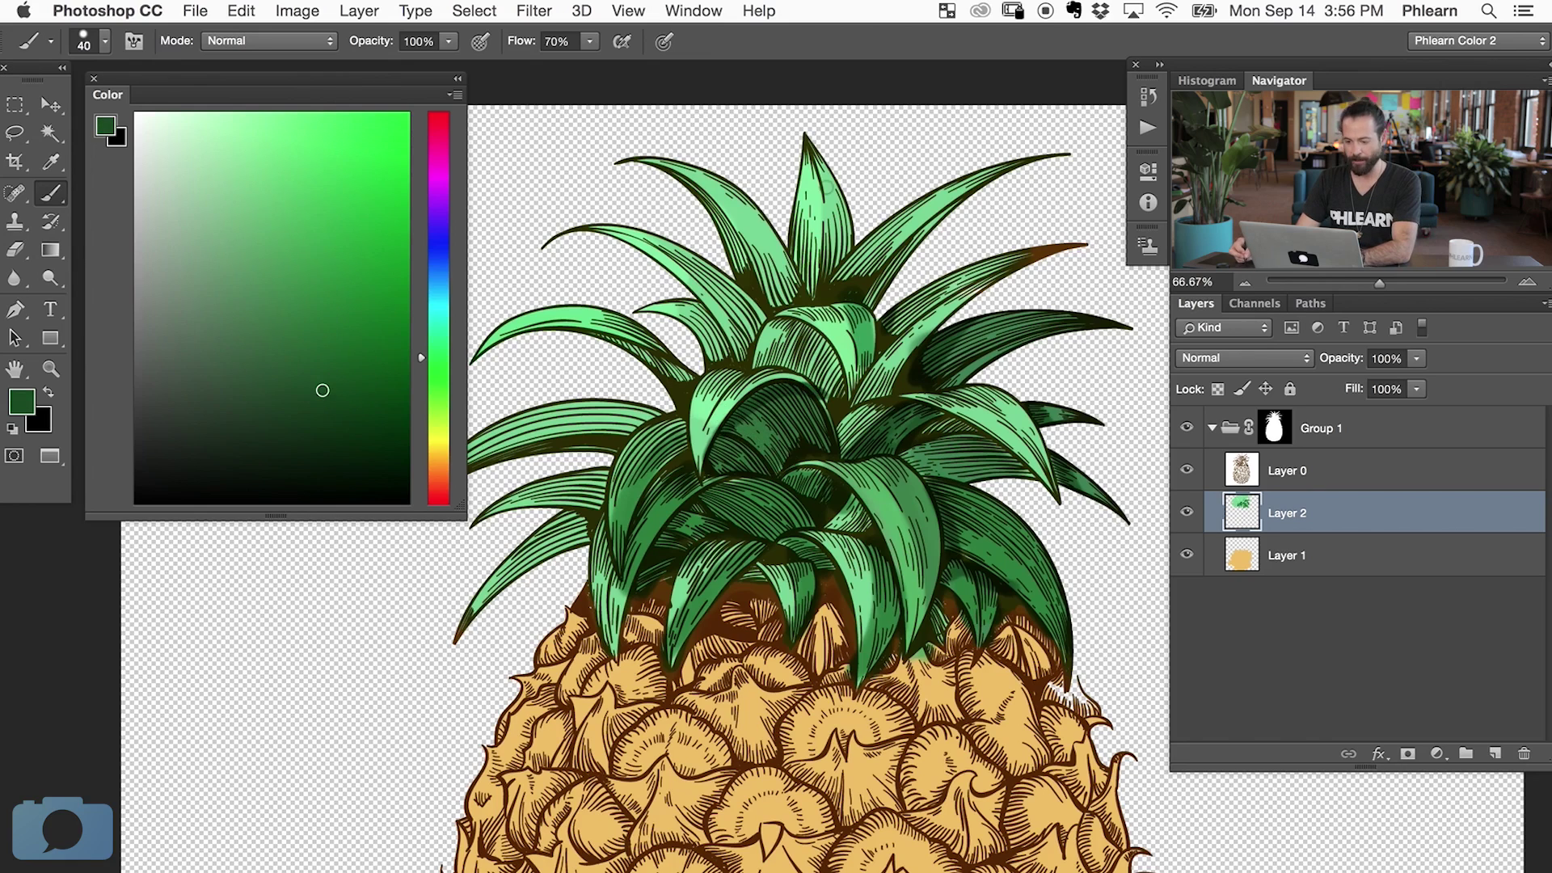
# - Shade the curled upper center leaf with medium green, and deepen the gap between the central leaves and the small lower-right leaf with dark green
pyautogui.keyDown('alt'); pyautogui.click(828, 358); pyautogui.keyUp('alt')
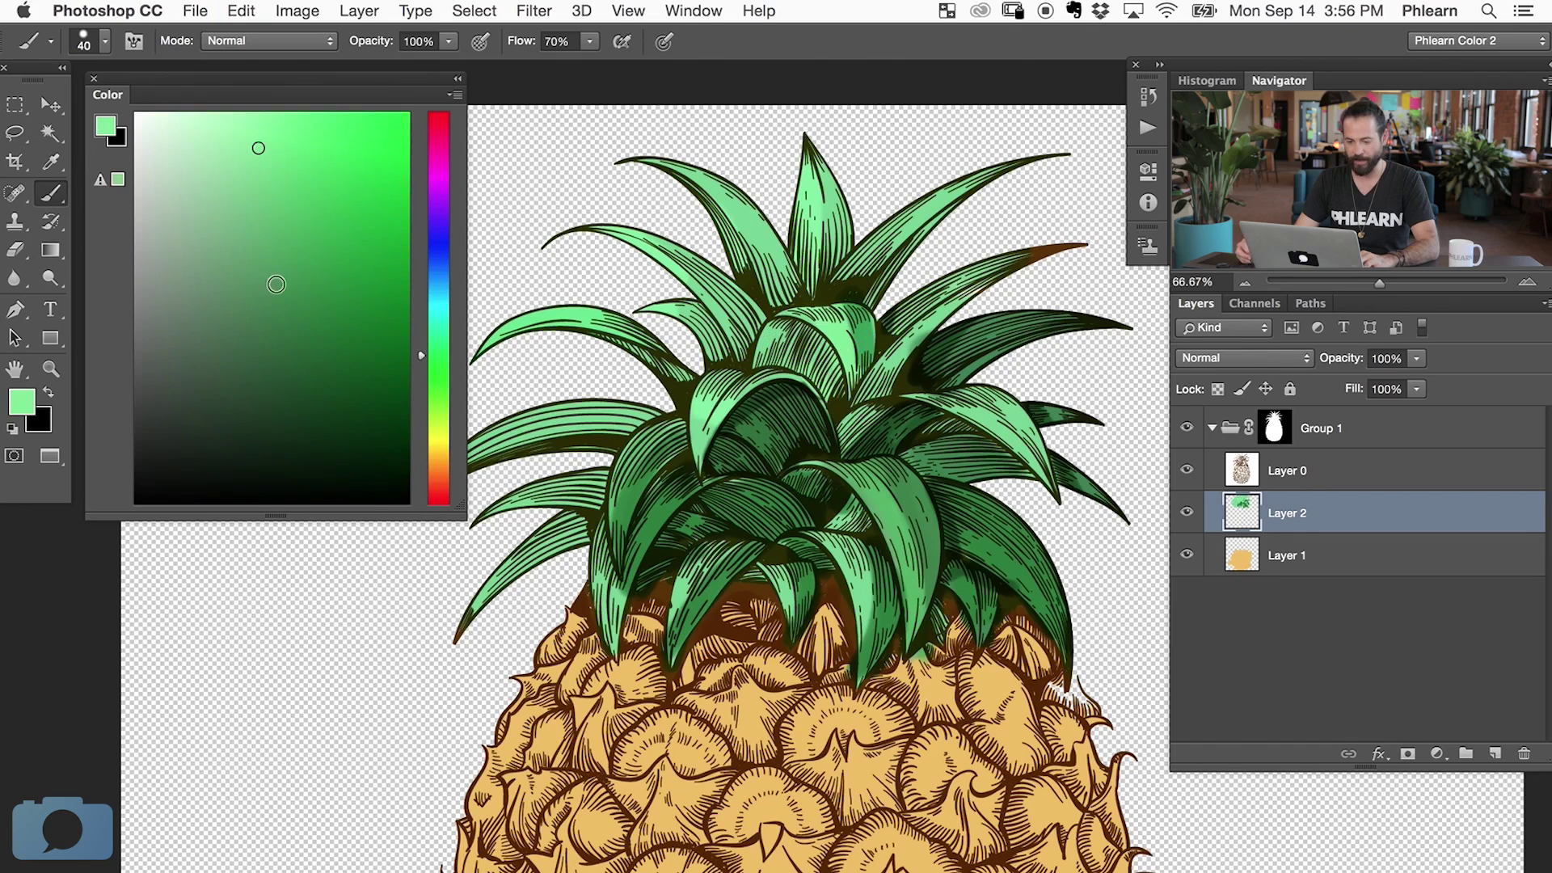
pyautogui.click(286, 265)
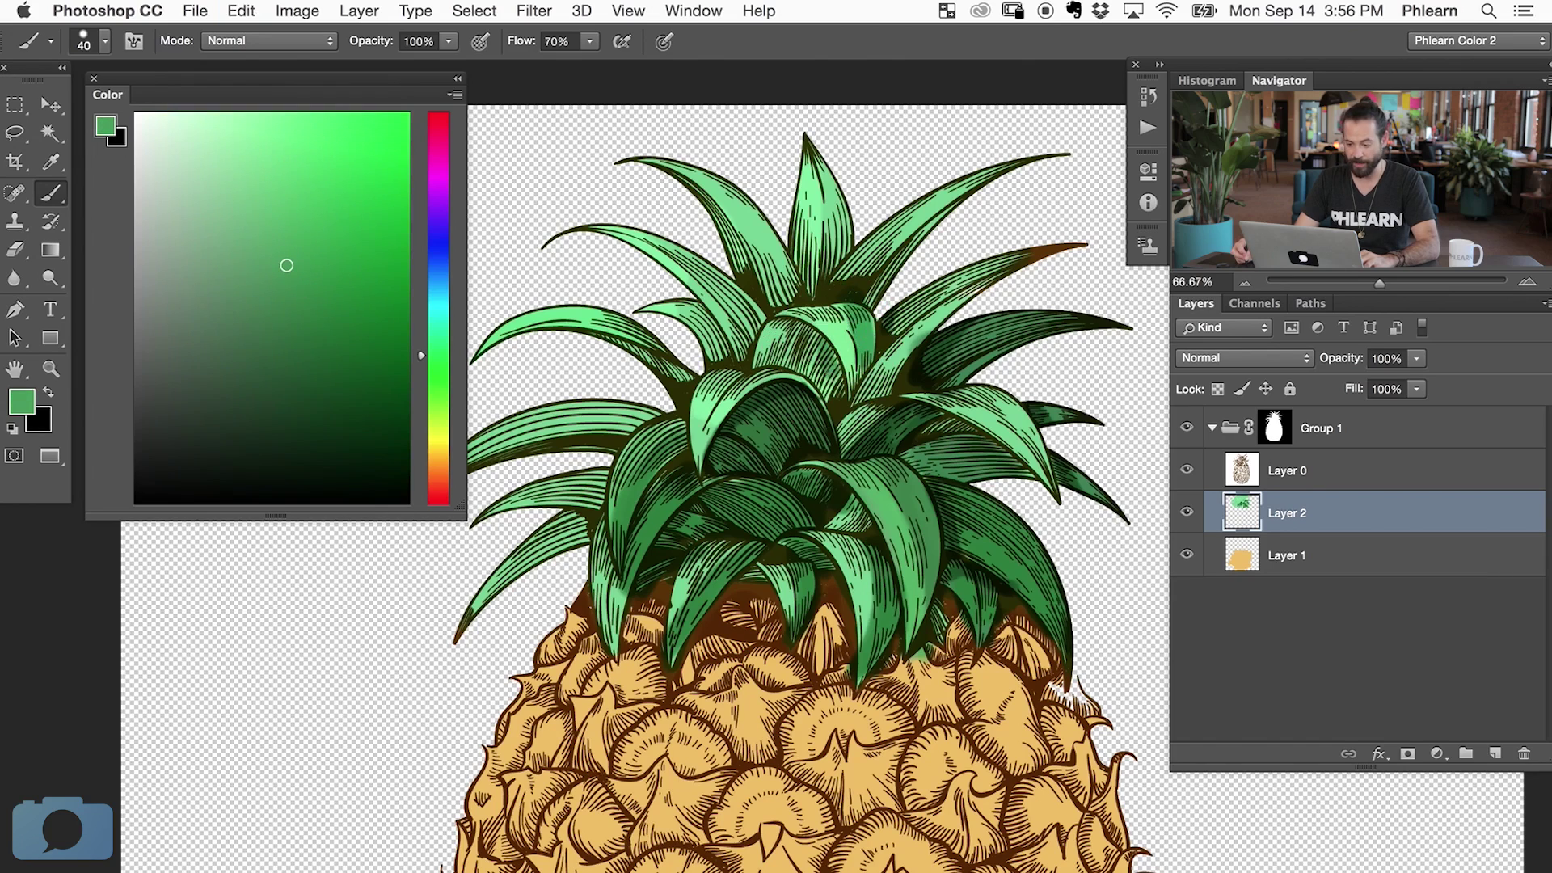
pyautogui.moveTo(802, 325)
pyautogui.mouseDown()
pyautogui.moveTo(757, 357)
pyautogui.moveTo(831, 387)
pyautogui.moveTo(792, 354)
pyautogui.mouseUp()
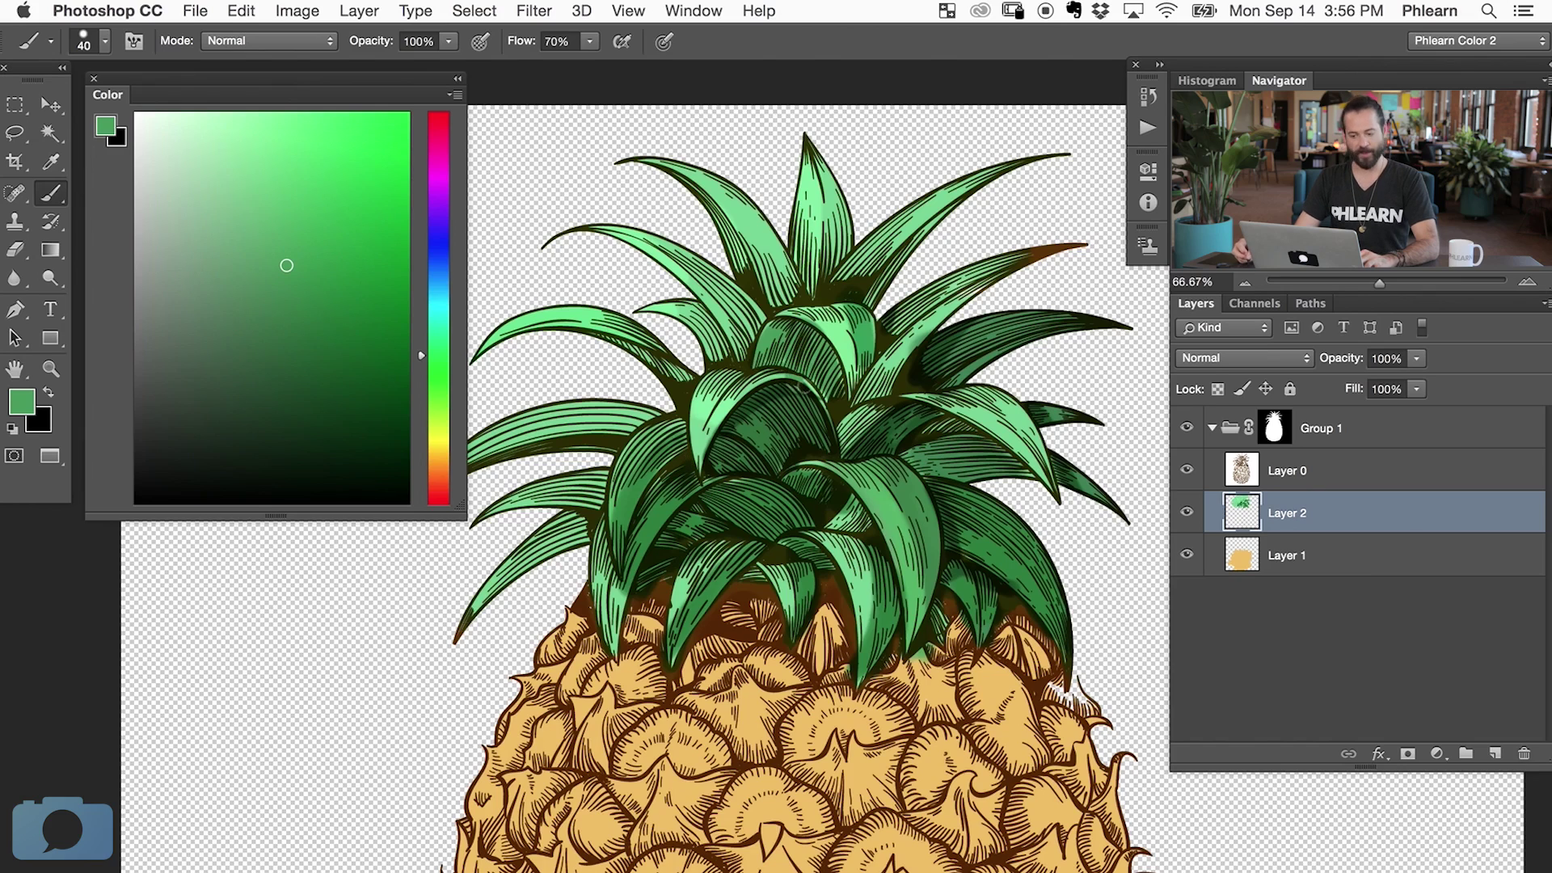
pyautogui.moveTo(357, 356); pyautogui.dragTo(326, 393)
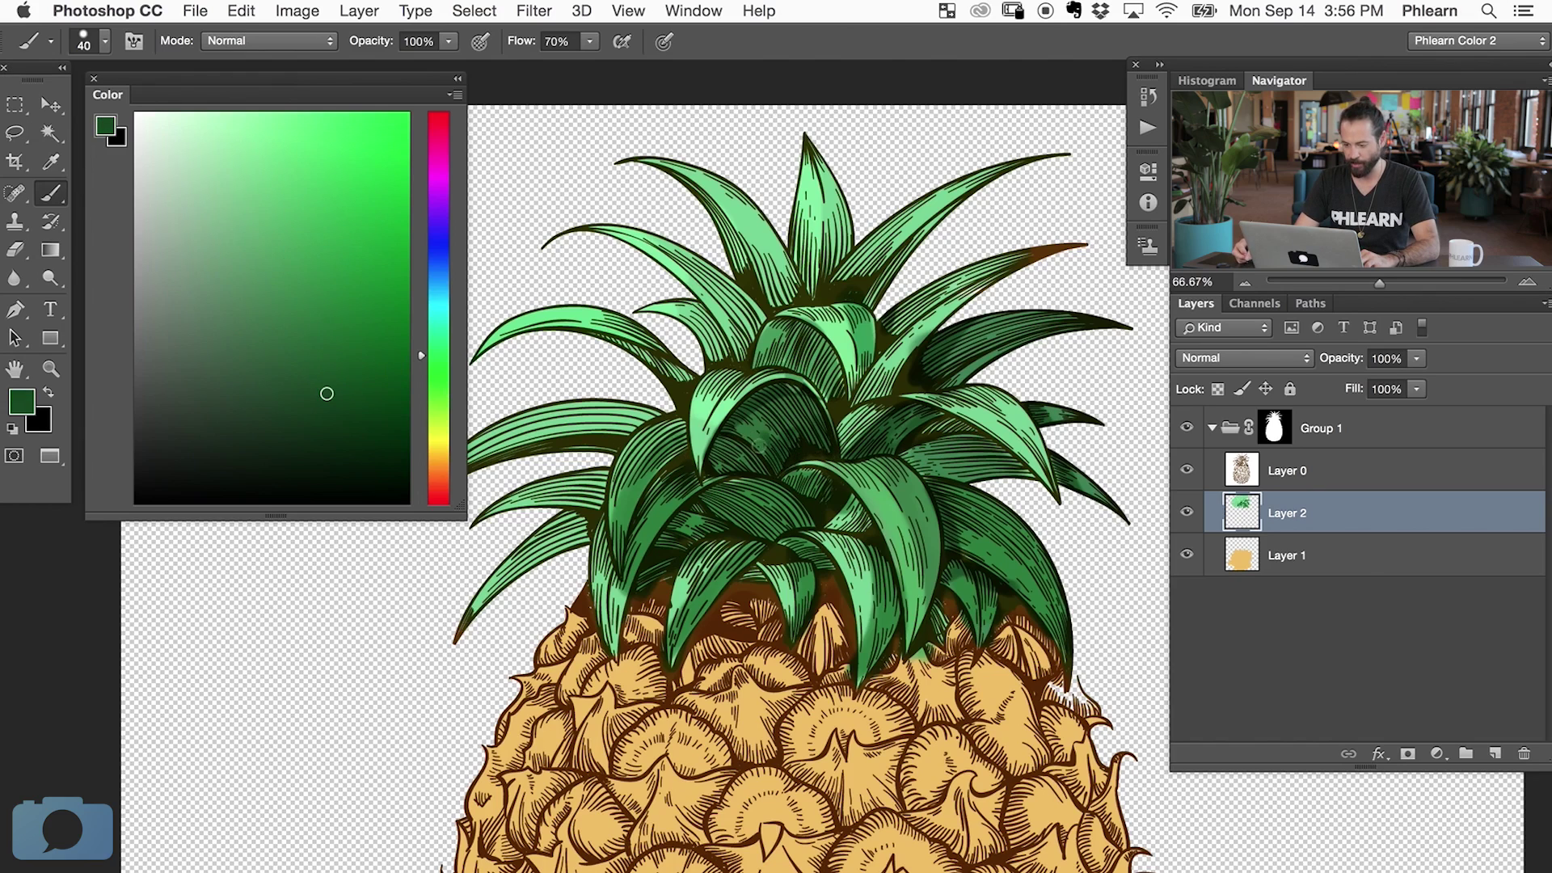
pyautogui.moveTo(822, 489)
pyautogui.mouseDown()
pyautogui.moveTo(798, 478)
pyautogui.moveTo(821, 518)
pyautogui.mouseUp()
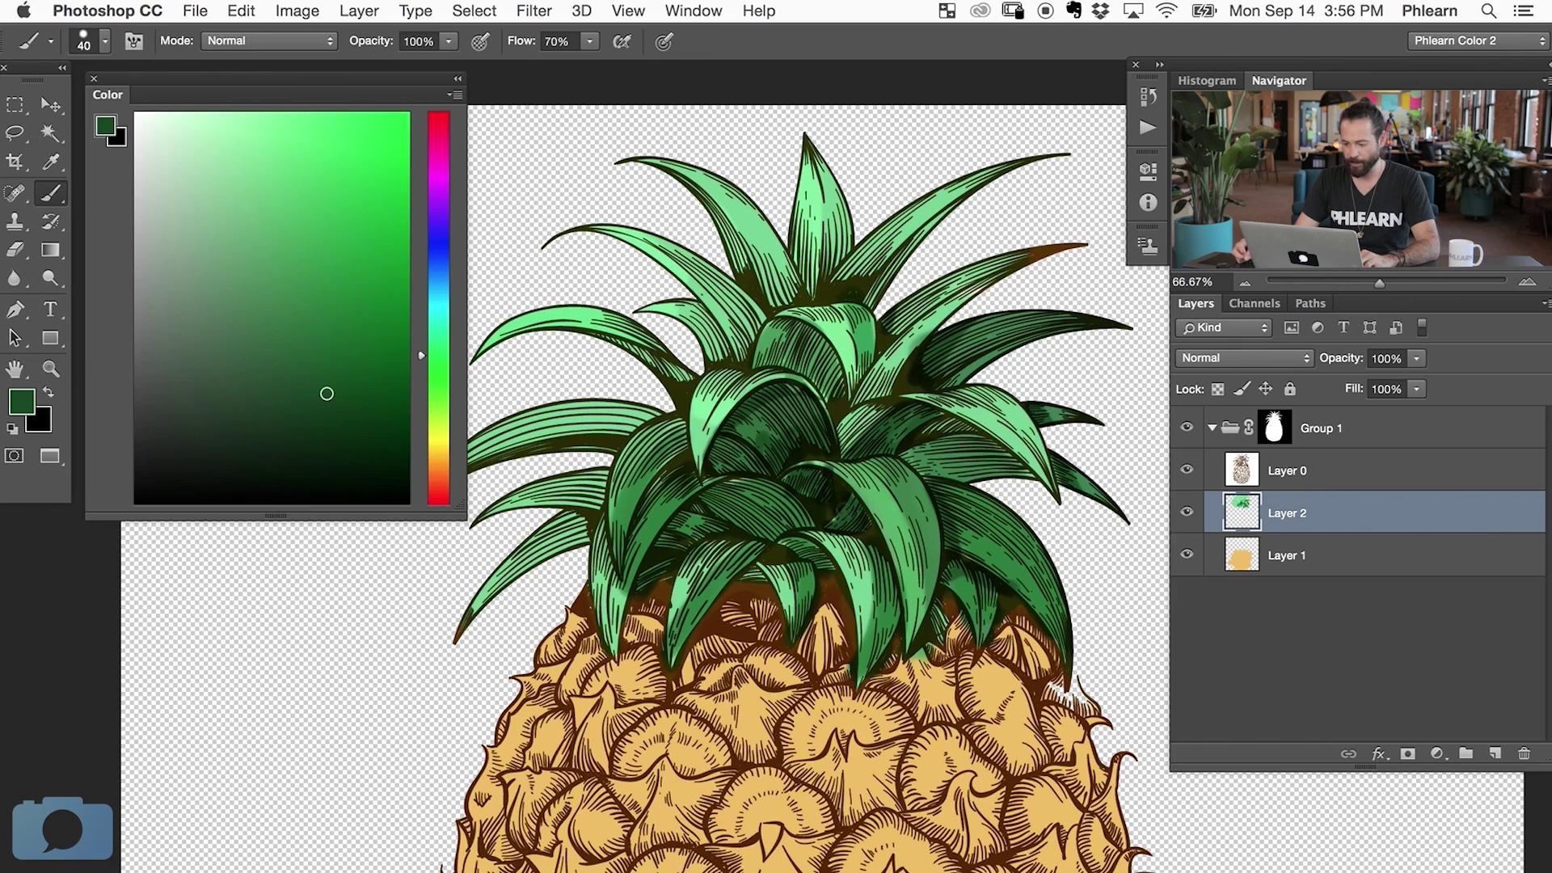
pyautogui.moveTo(952, 569)
pyautogui.mouseDown()
pyautogui.moveTo(979, 590)
pyautogui.moveTo(991, 572)
pyautogui.moveTo(976, 650)
pyautogui.mouseUp()
# - Choose progressively paler greens and paint highlights on the upright top leaf and the lower-left leaves
pyautogui.moveTo(662, 625); pyautogui.dragTo(761, 634)
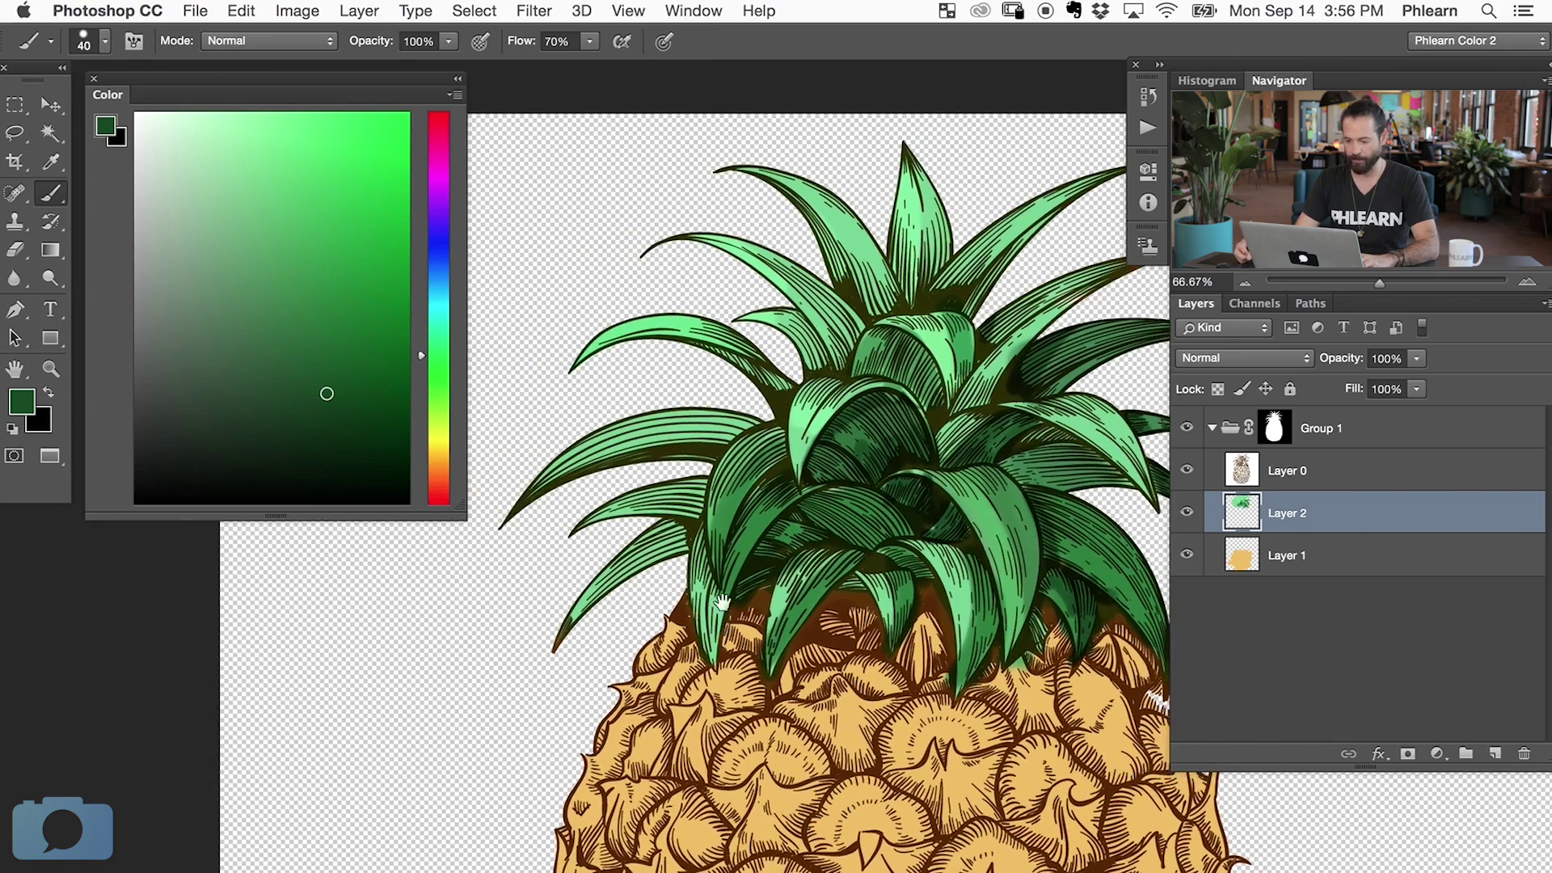
pyautogui.keyDown('alt'); pyautogui.click(646, 434); pyautogui.keyUp('alt')
pyautogui.keyDown('alt'); pyautogui.click(622, 440); pyautogui.keyUp('alt')
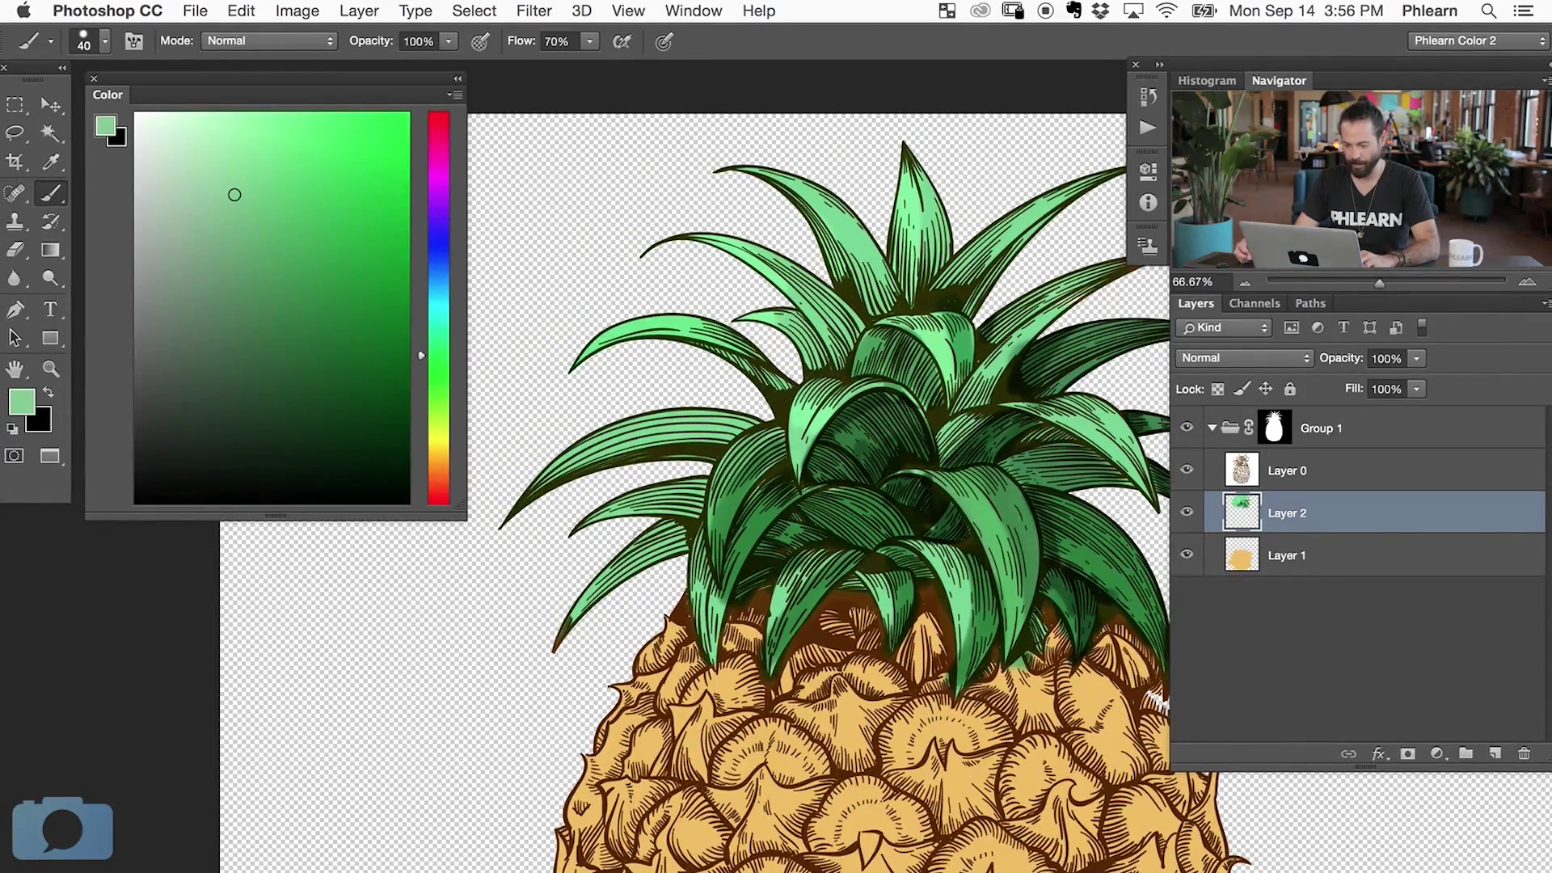
pyautogui.click(222, 180)
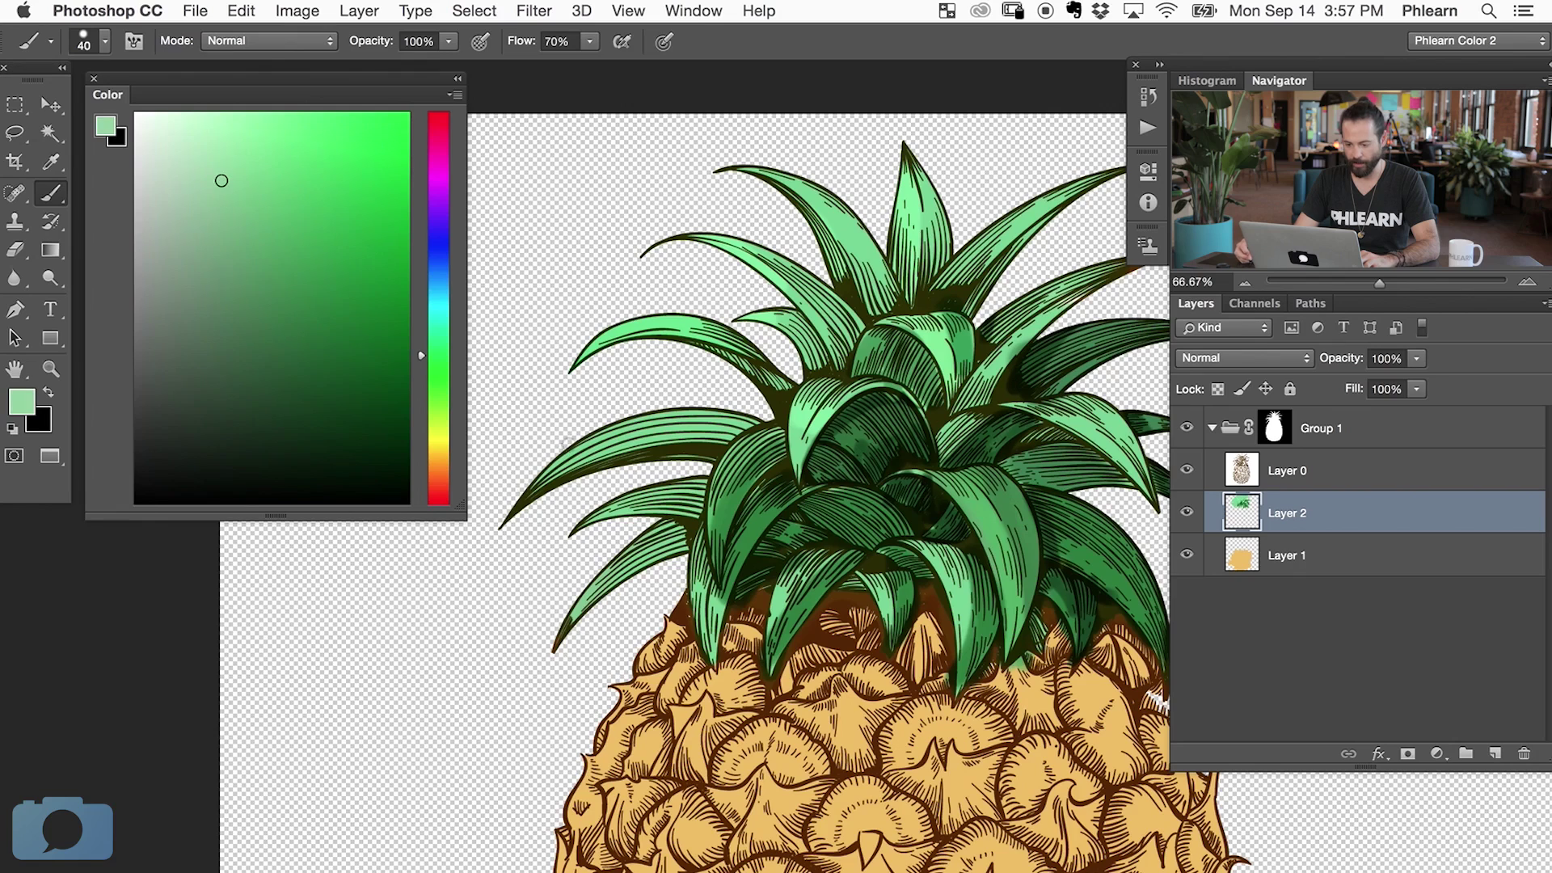
pyautogui.click(198, 150)
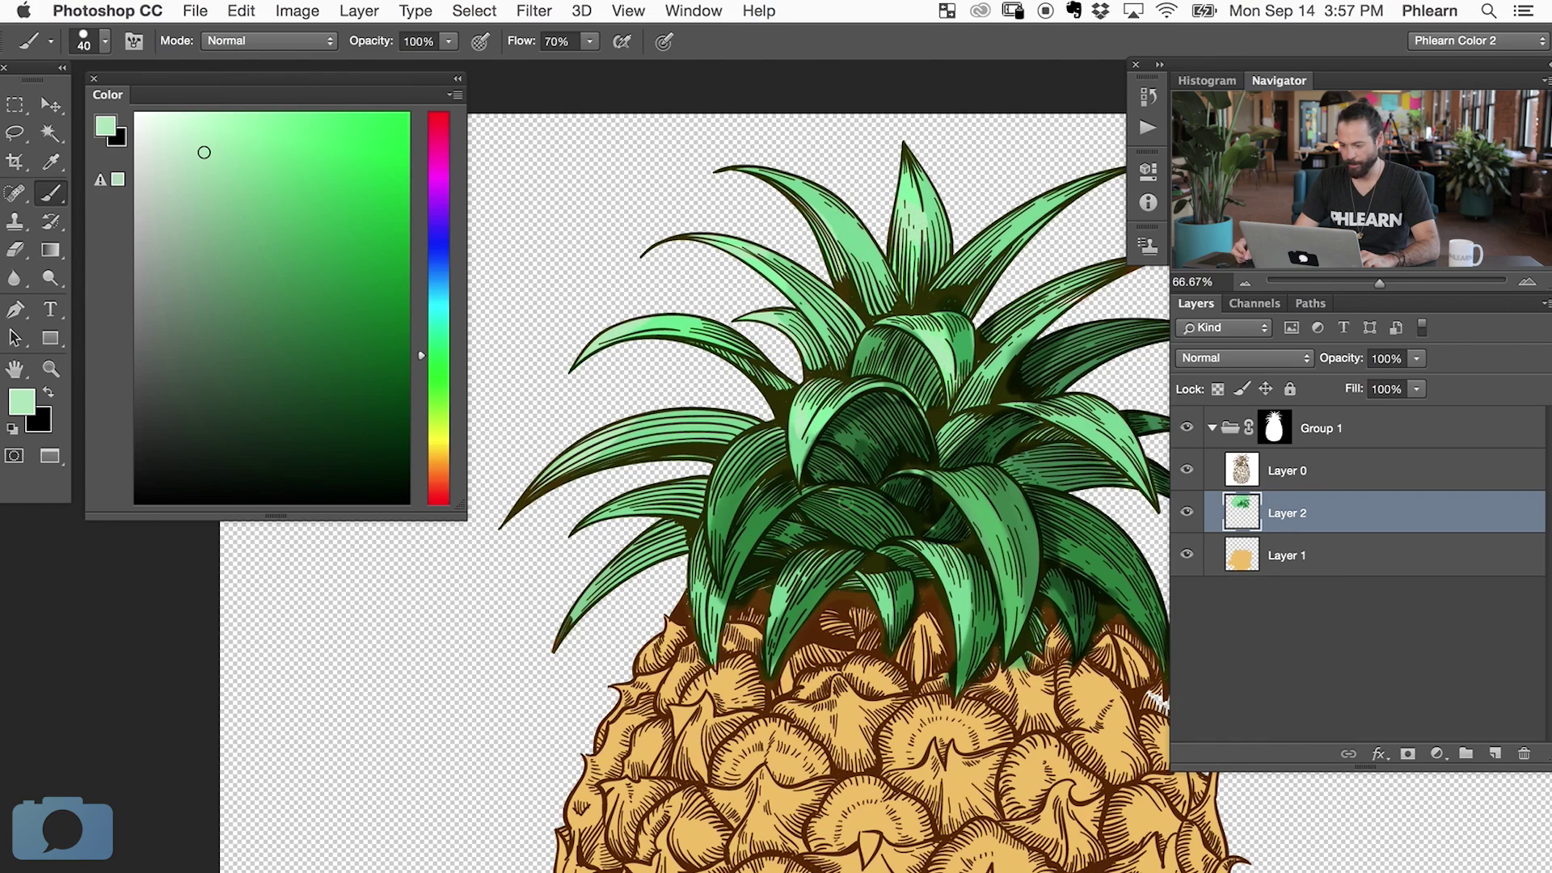
pyautogui.moveTo(736, 444); pyautogui.dragTo(718, 658)
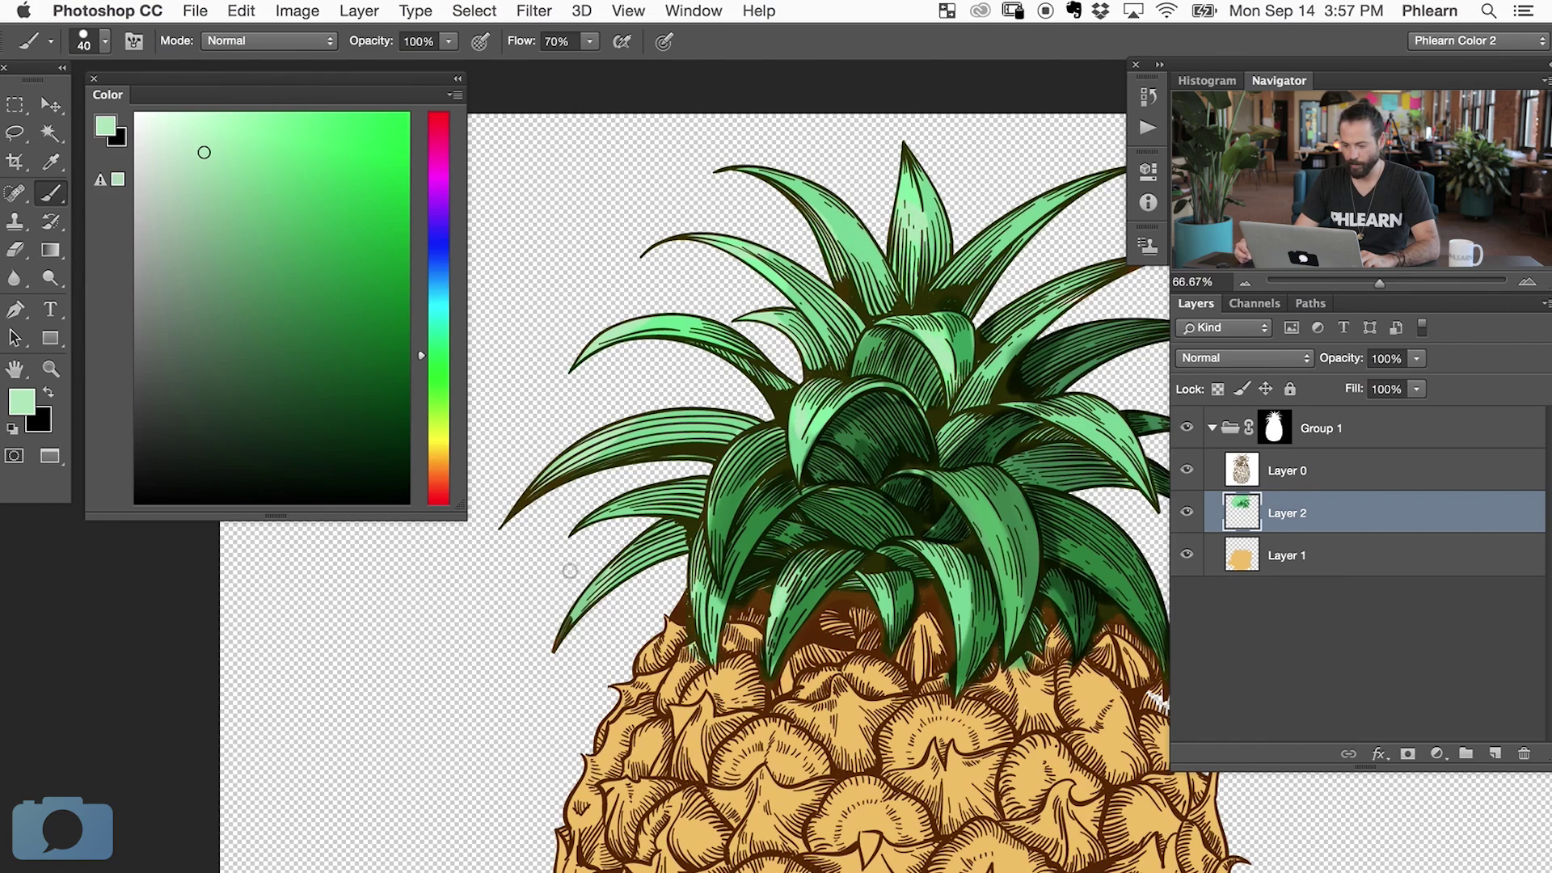
# - Recolor the long left-hand leaf with a muted mid green and a slightly lighter green along its length
pyautogui.click(270, 303)
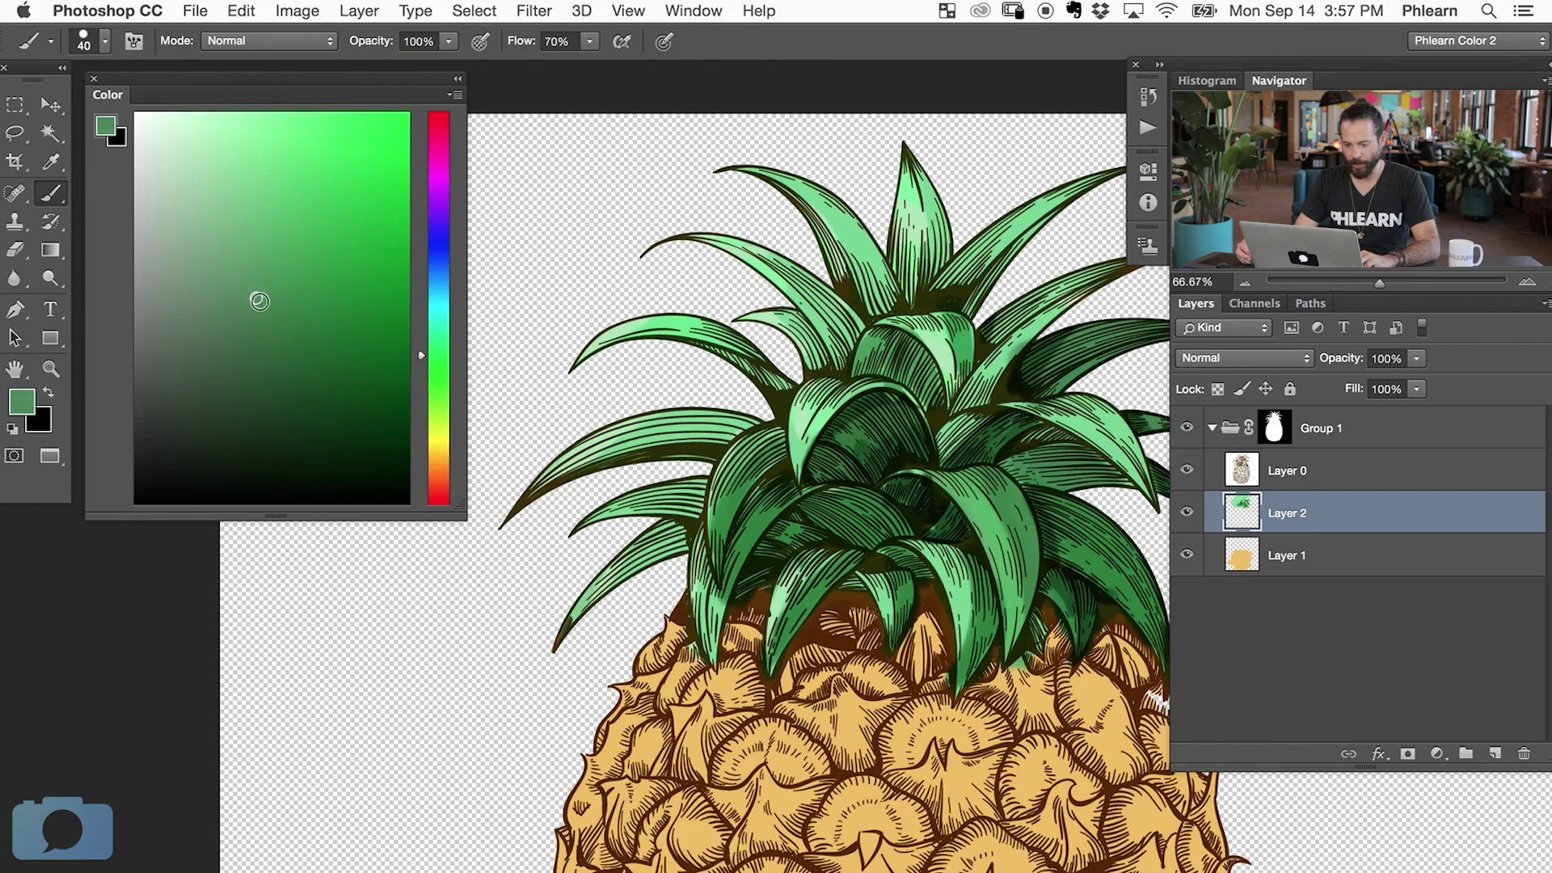
pyautogui.moveTo(732, 434)
pyautogui.mouseDown()
pyautogui.moveTo(652, 436)
pyautogui.moveTo(600, 462)
pyautogui.moveTo(716, 447)
pyautogui.moveTo(530, 486)
pyautogui.mouseUp()
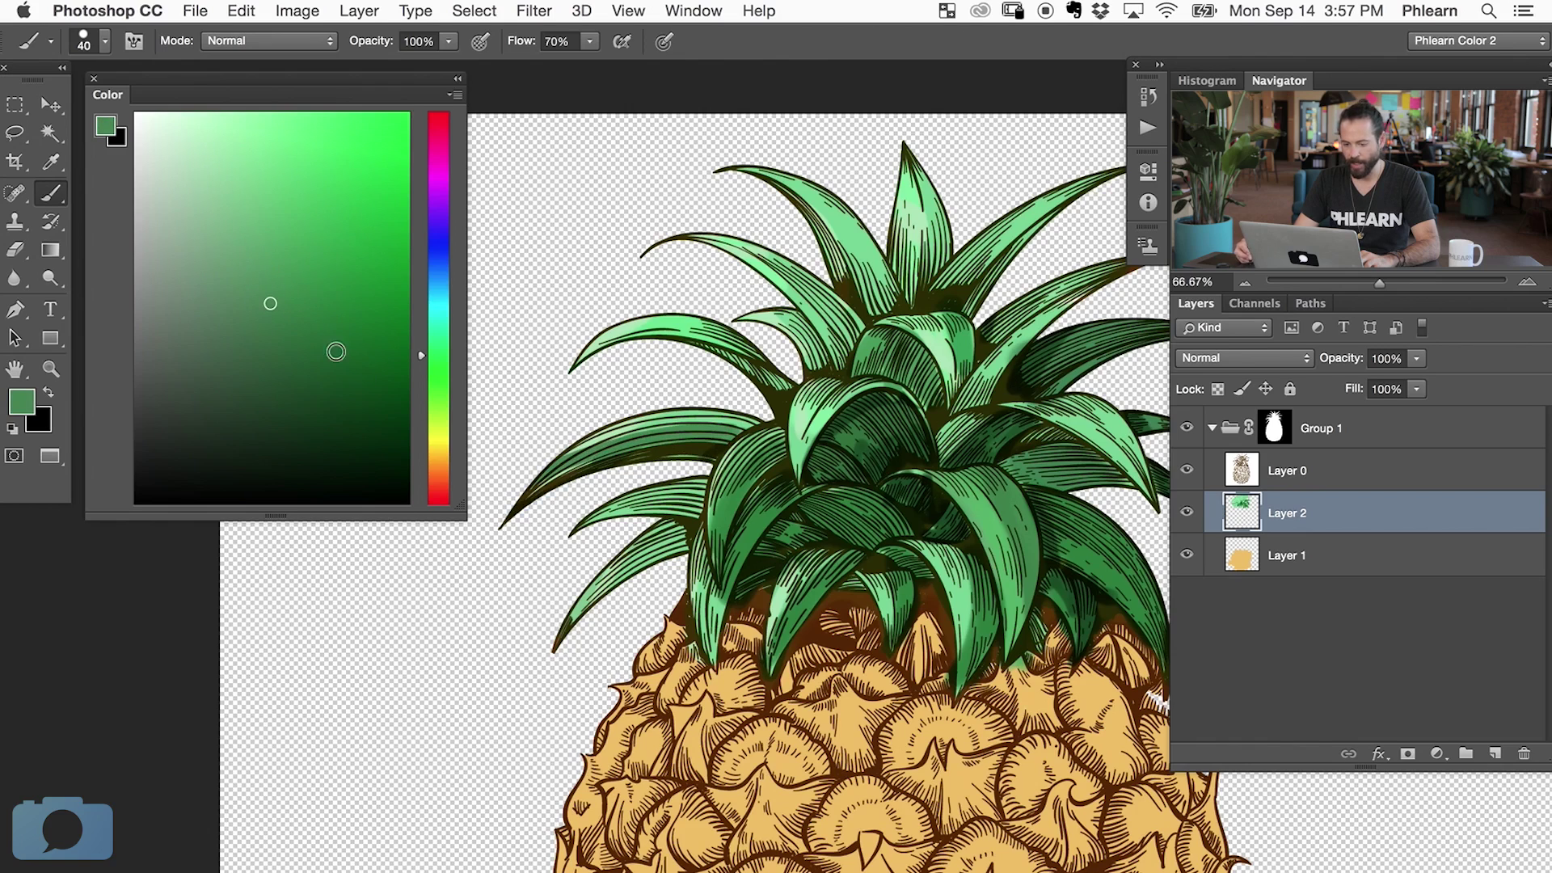
pyautogui.click(252, 232)
pyautogui.moveTo(621, 429); pyautogui.dragTo(529, 488)
pyautogui.moveTo(666, 418); pyautogui.dragTo(587, 447)
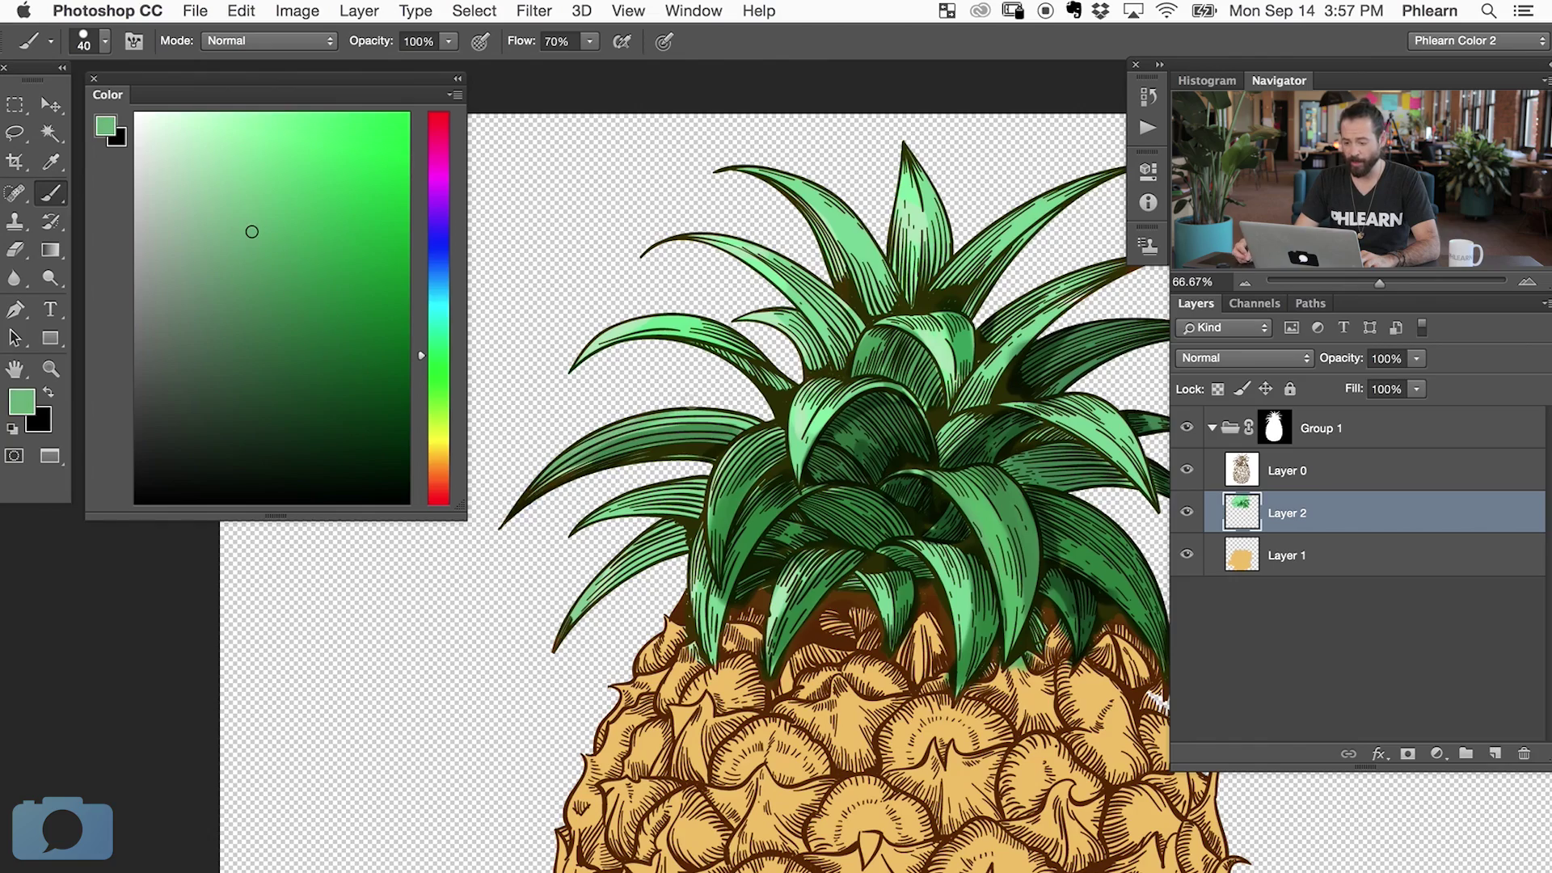
# - Using light and medium greens and a brush enlarged to 83, touch up the large drooping center leaf and the lower-right leaf
pyautogui.moveTo(911, 614); pyautogui.dragTo(862, 596)
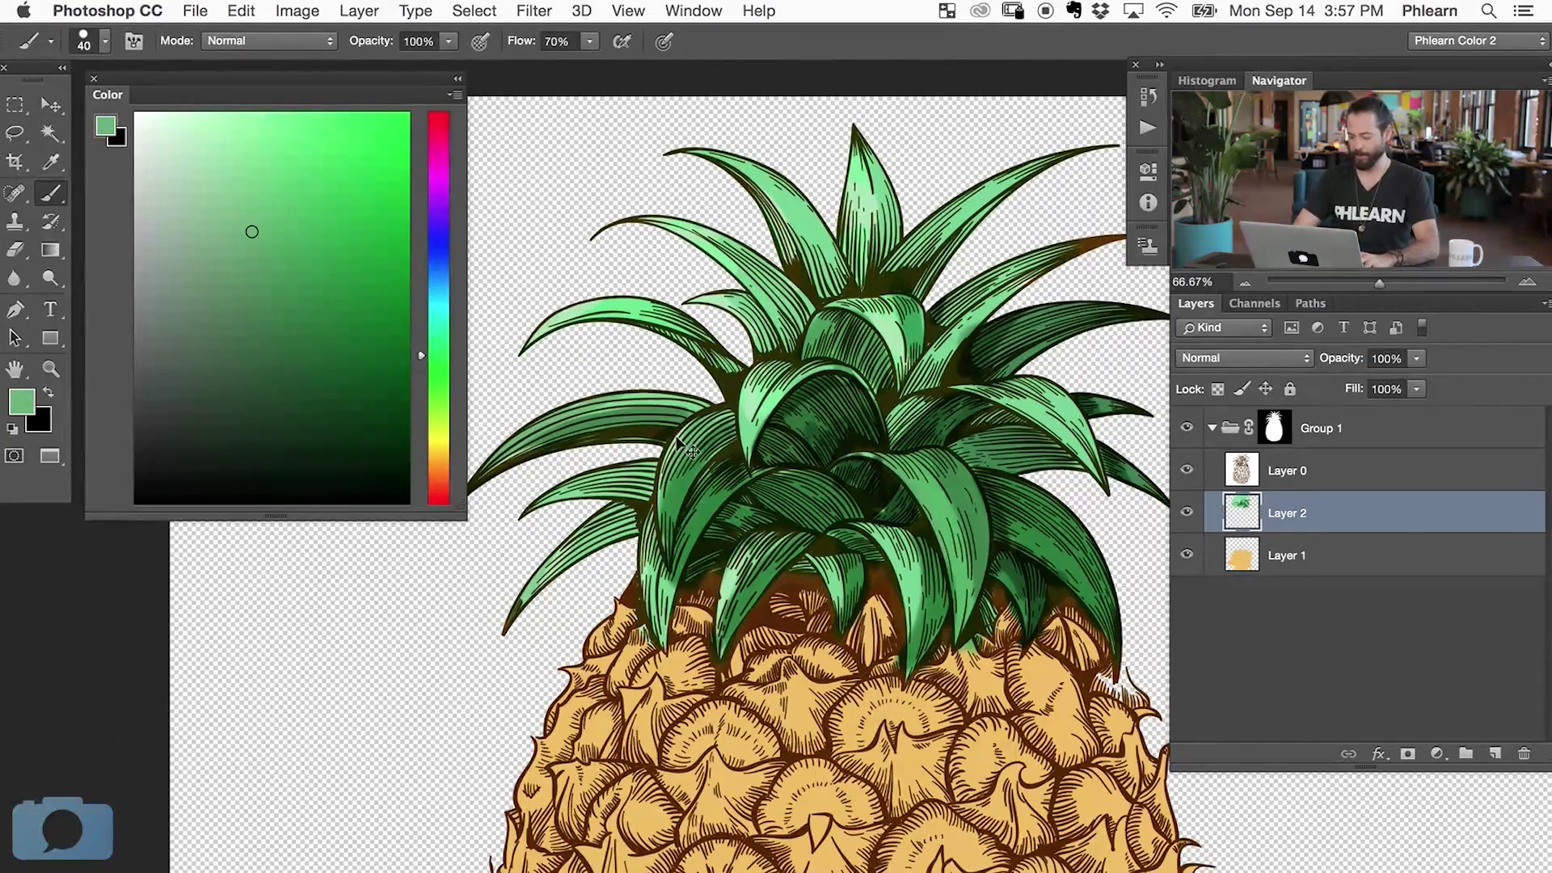
pyautogui.hotkey('ctrl', '-')
pyautogui.moveTo(961, 385); pyautogui.dragTo(949, 332)
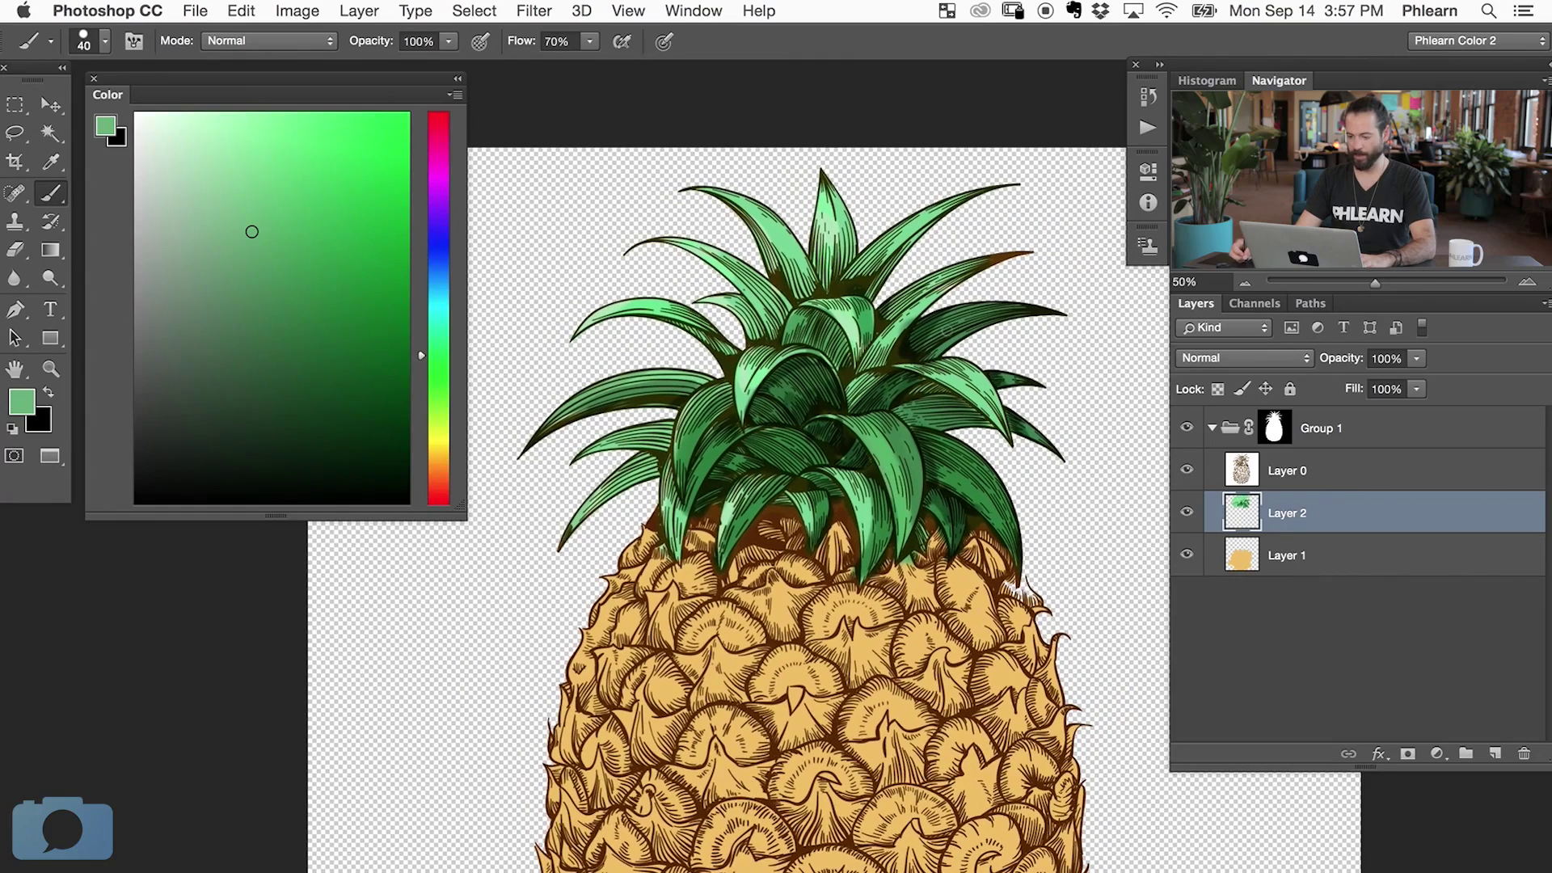
pyautogui.moveTo(251, 231); pyautogui.dragTo(240, 203)
pyautogui.moveTo(878, 428); pyautogui.dragTo(892, 547)
pyautogui.moveTo(280, 233); pyautogui.dragTo(282, 246)
pyautogui.moveTo(963, 476)
pyautogui.mouseDown()
pyautogui.moveTo(1015, 557)
pyautogui.moveTo(1010, 577)
pyautogui.mouseUp()
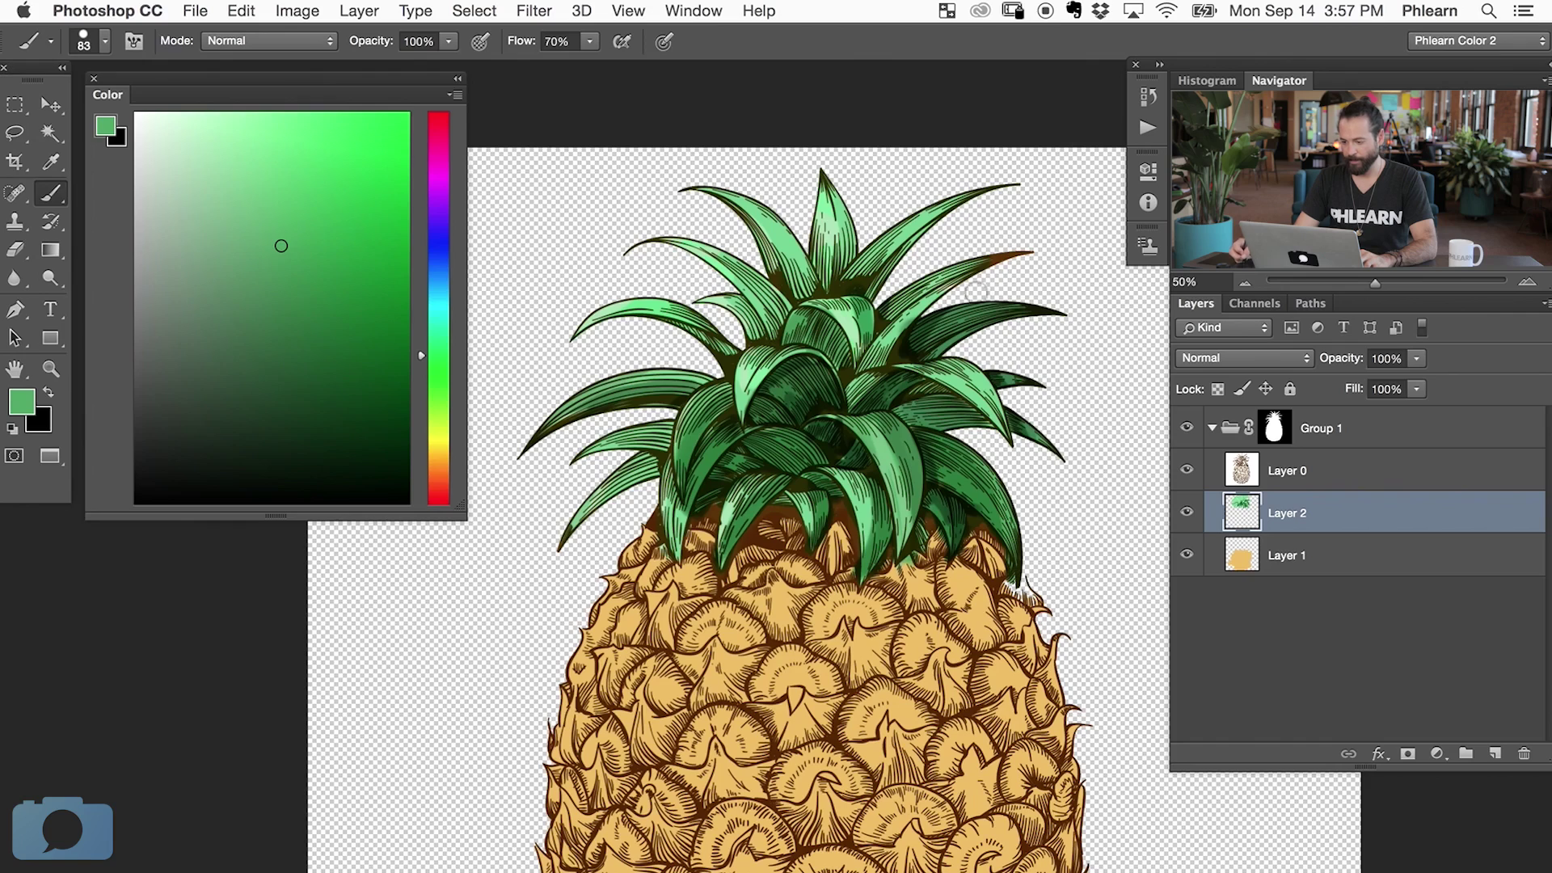
# - Toggle the visibility of Layer 1 to check the pineapple body color, and make it the active layer
pyautogui.moveTo(1009, 731); pyautogui.dragTo(1003, 638)
pyautogui.press('super+minus')
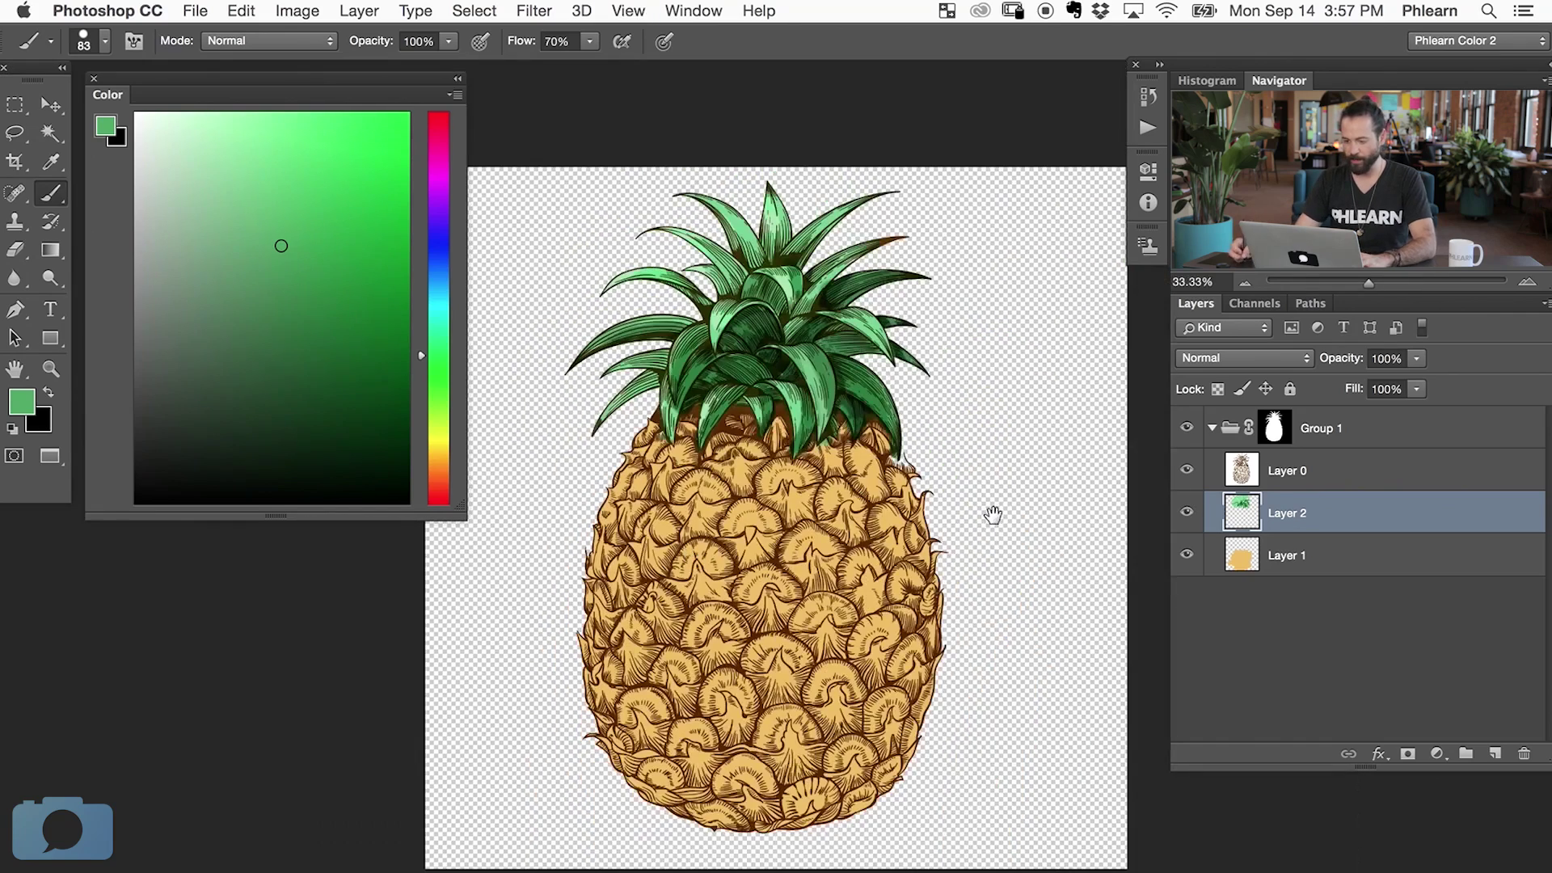
pyautogui.click(1186, 555)
pyautogui.click(1186, 556)
pyautogui.click(1186, 555)
pyautogui.click(1202, 554)
pyautogui.click(1319, 563)
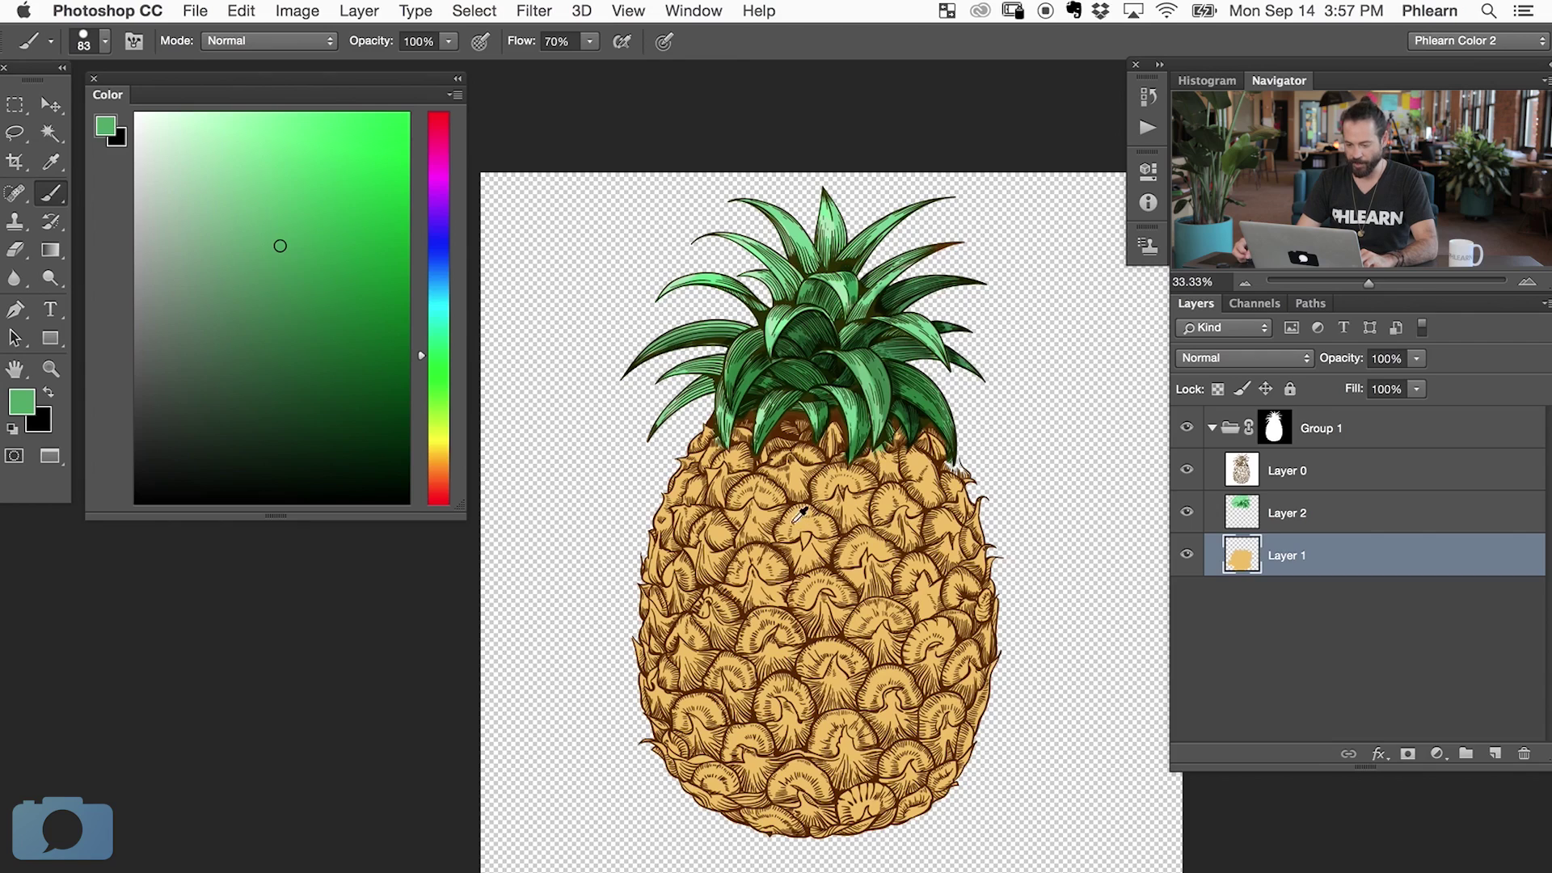
# - Sample the golden yellow of the pineapple body as the brush color, and undo the accidental duplication of Layer 1
pyautogui.click(51, 162)
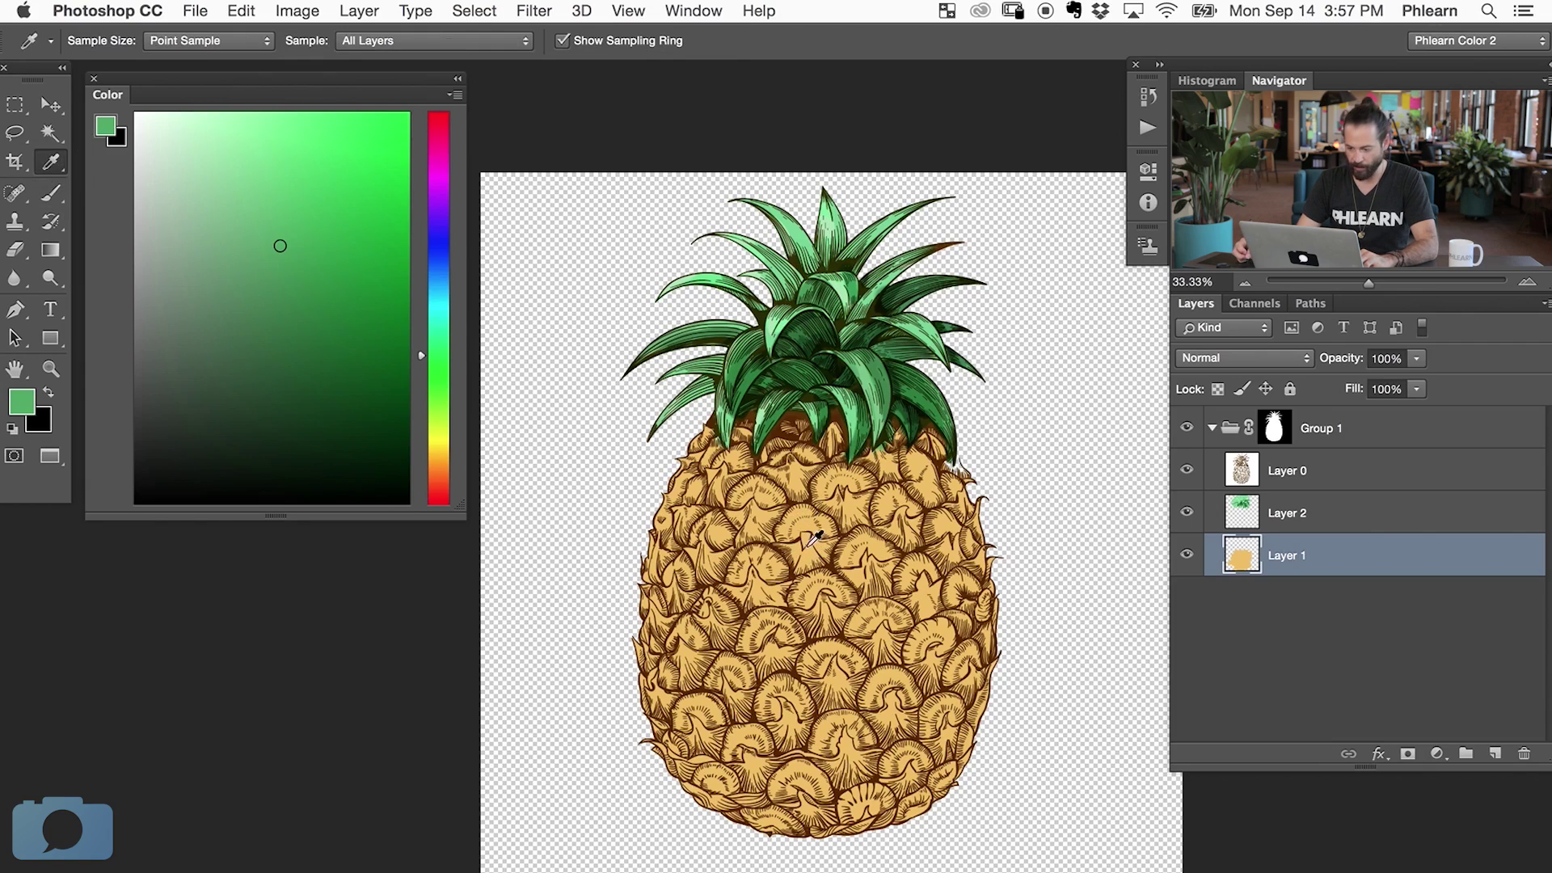
pyautogui.click(804, 519)
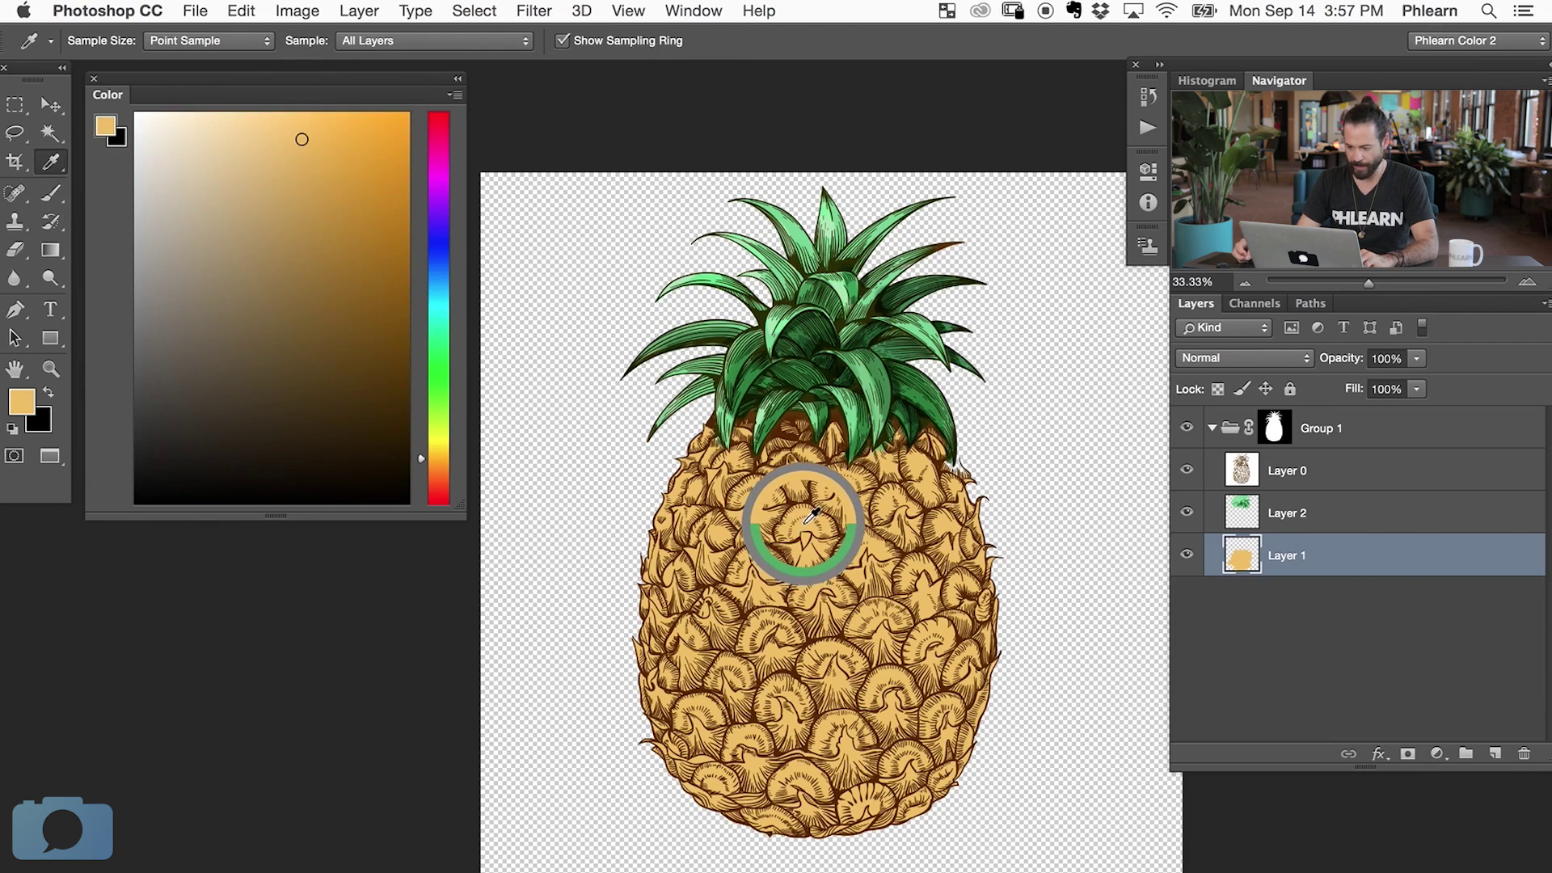
pyautogui.press('b')
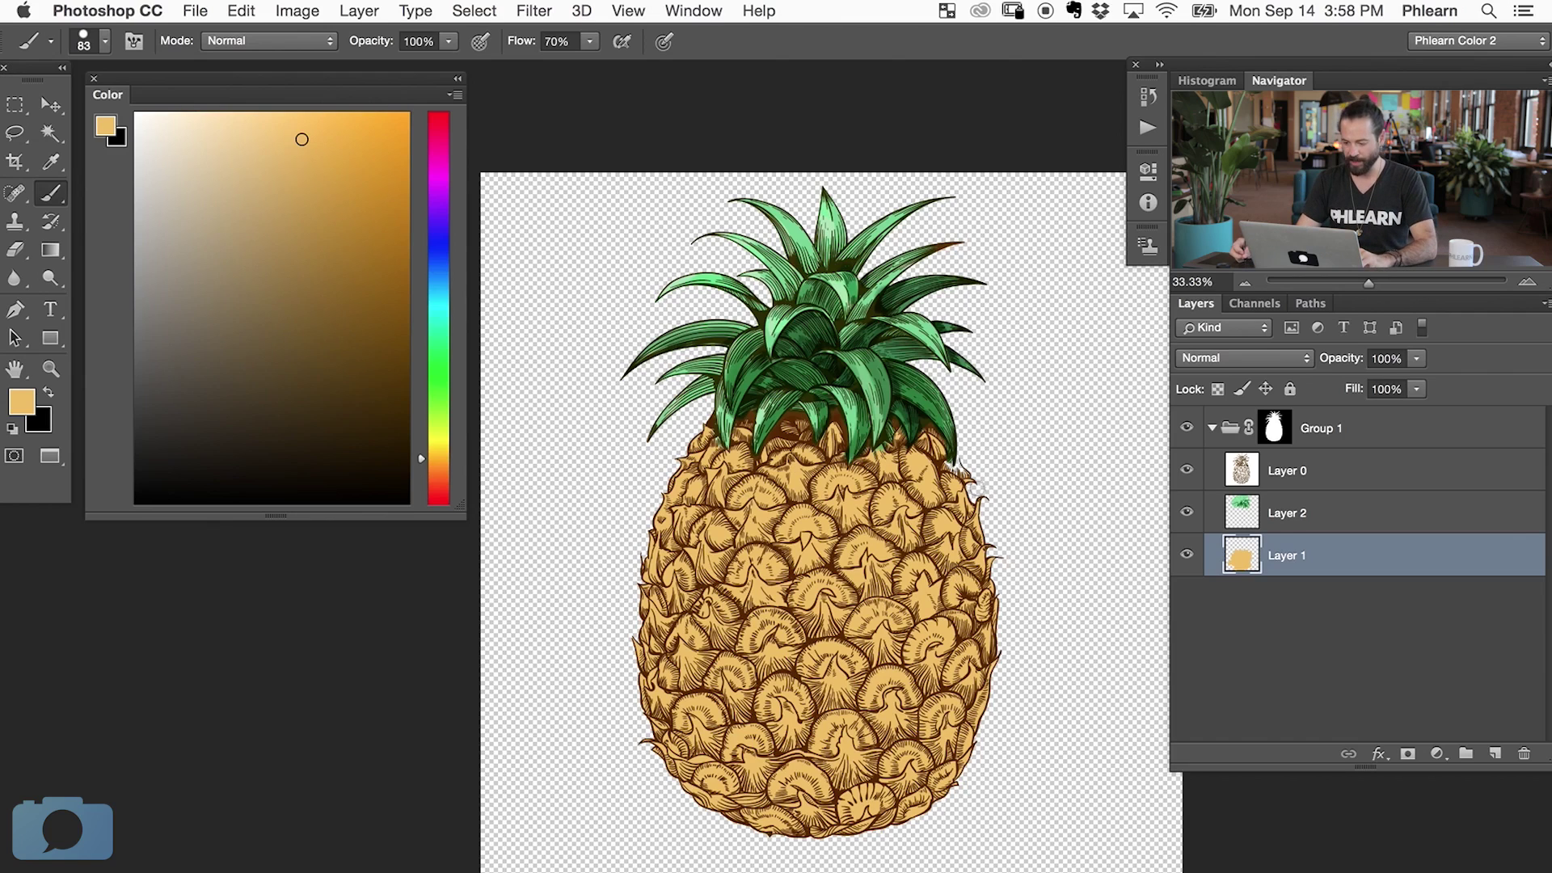
pyautogui.moveTo(834, 644); pyautogui.dragTo(780, 450)
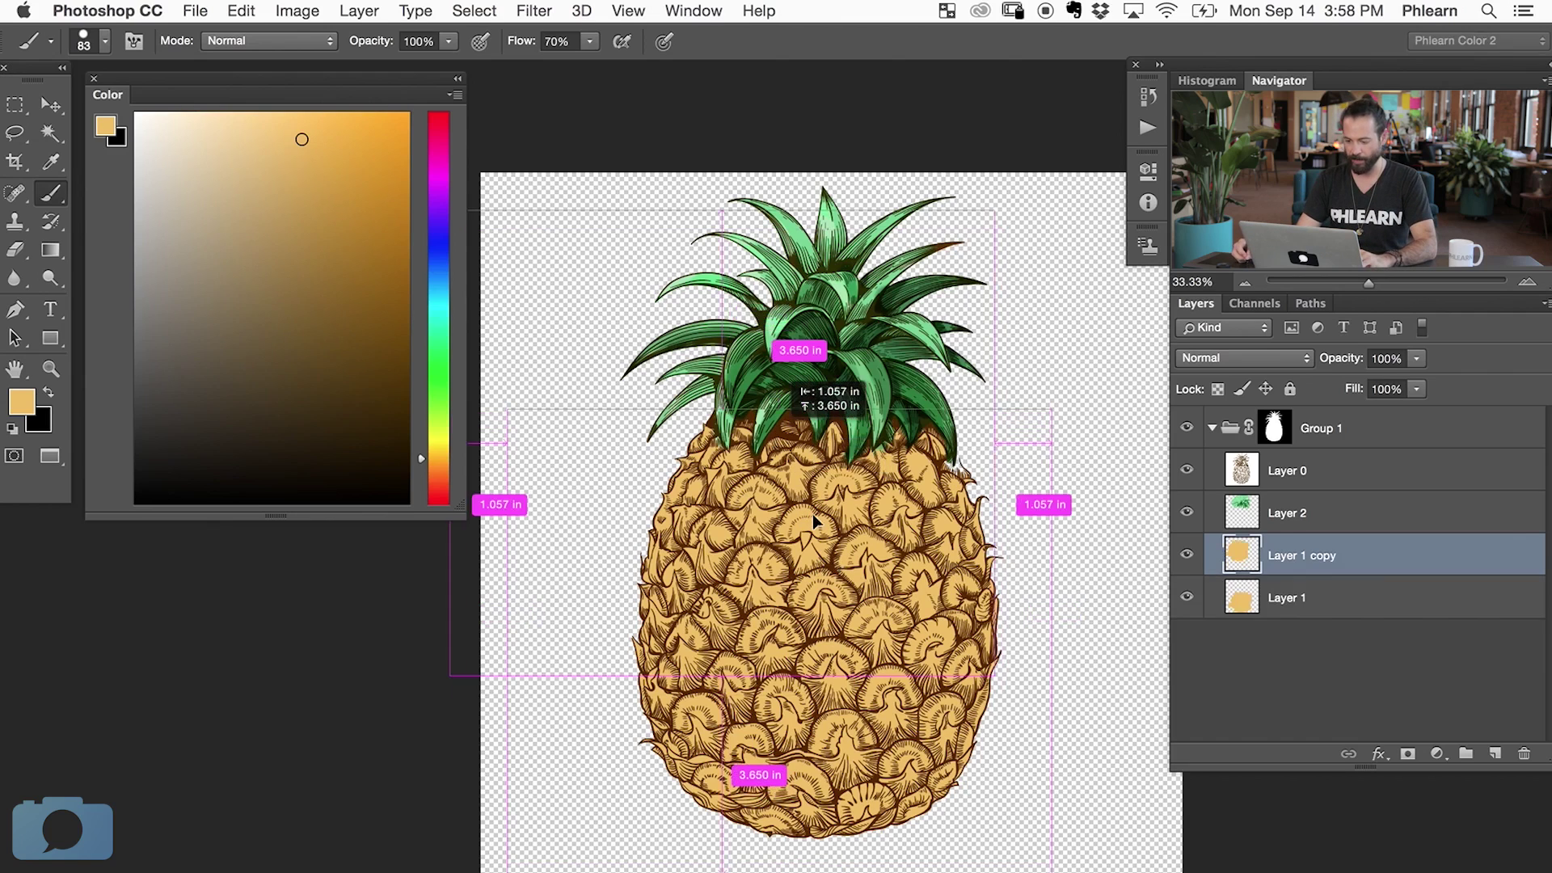
pyautogui.press('super+z')
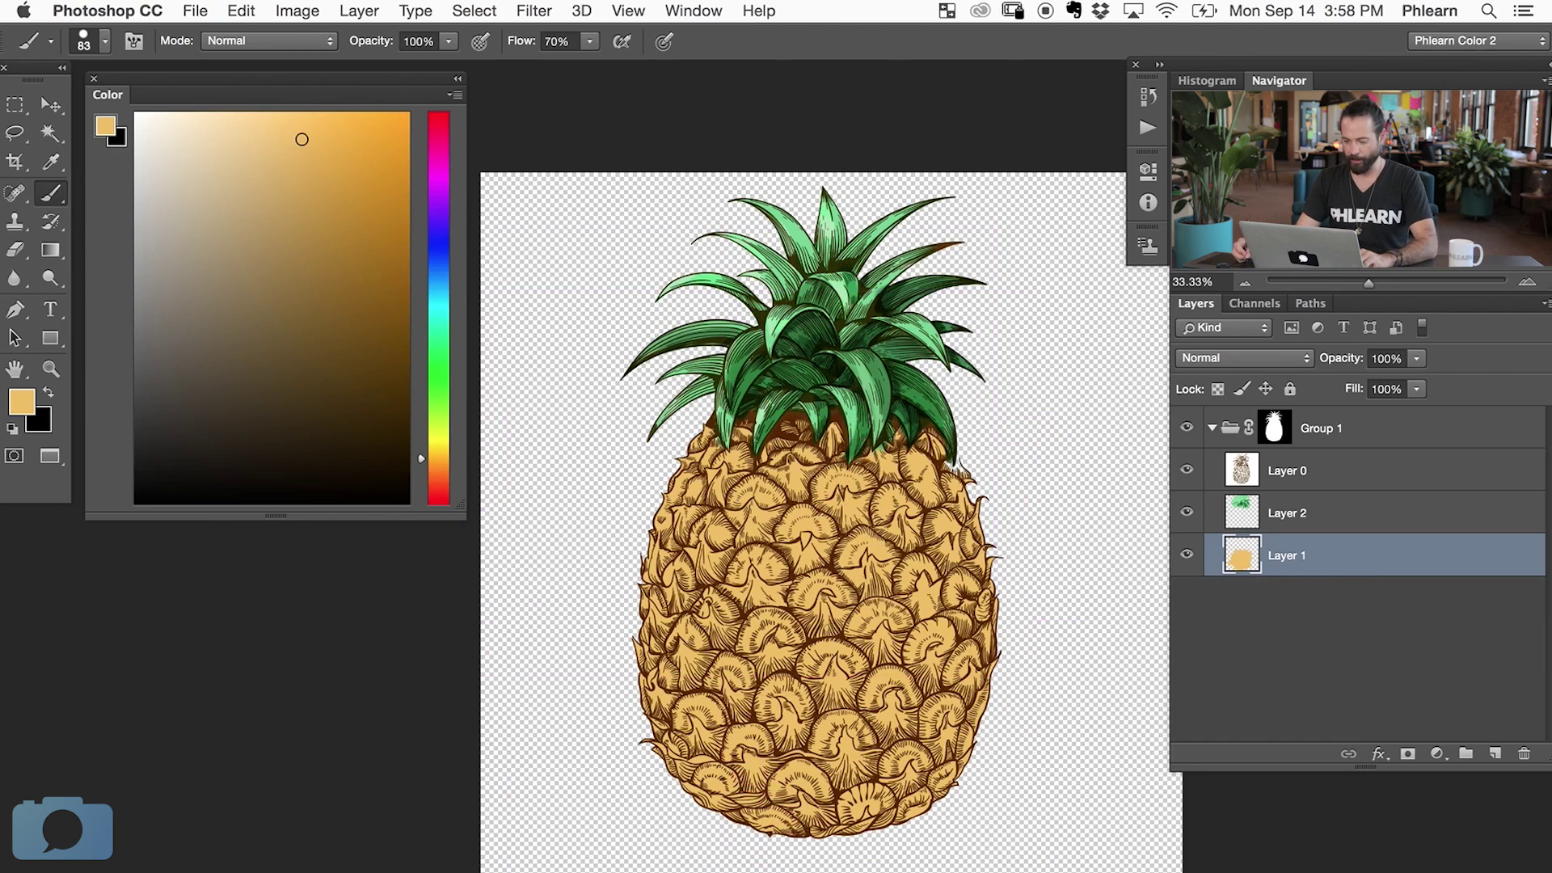
# - Set up a very large soft brush with a size of 1760 px and 0% hardness
pyautogui.rightClick(781, 348)
pyautogui.moveTo(883, 396)
pyautogui.mouseDown()
pyautogui.moveTo(922, 396)
pyautogui.moveTo(857, 442)
pyautogui.moveTo(682, 505)
pyautogui.mouseUp()
pyautogui.moveTo(950, 396); pyautogui.dragTo(956, 404)
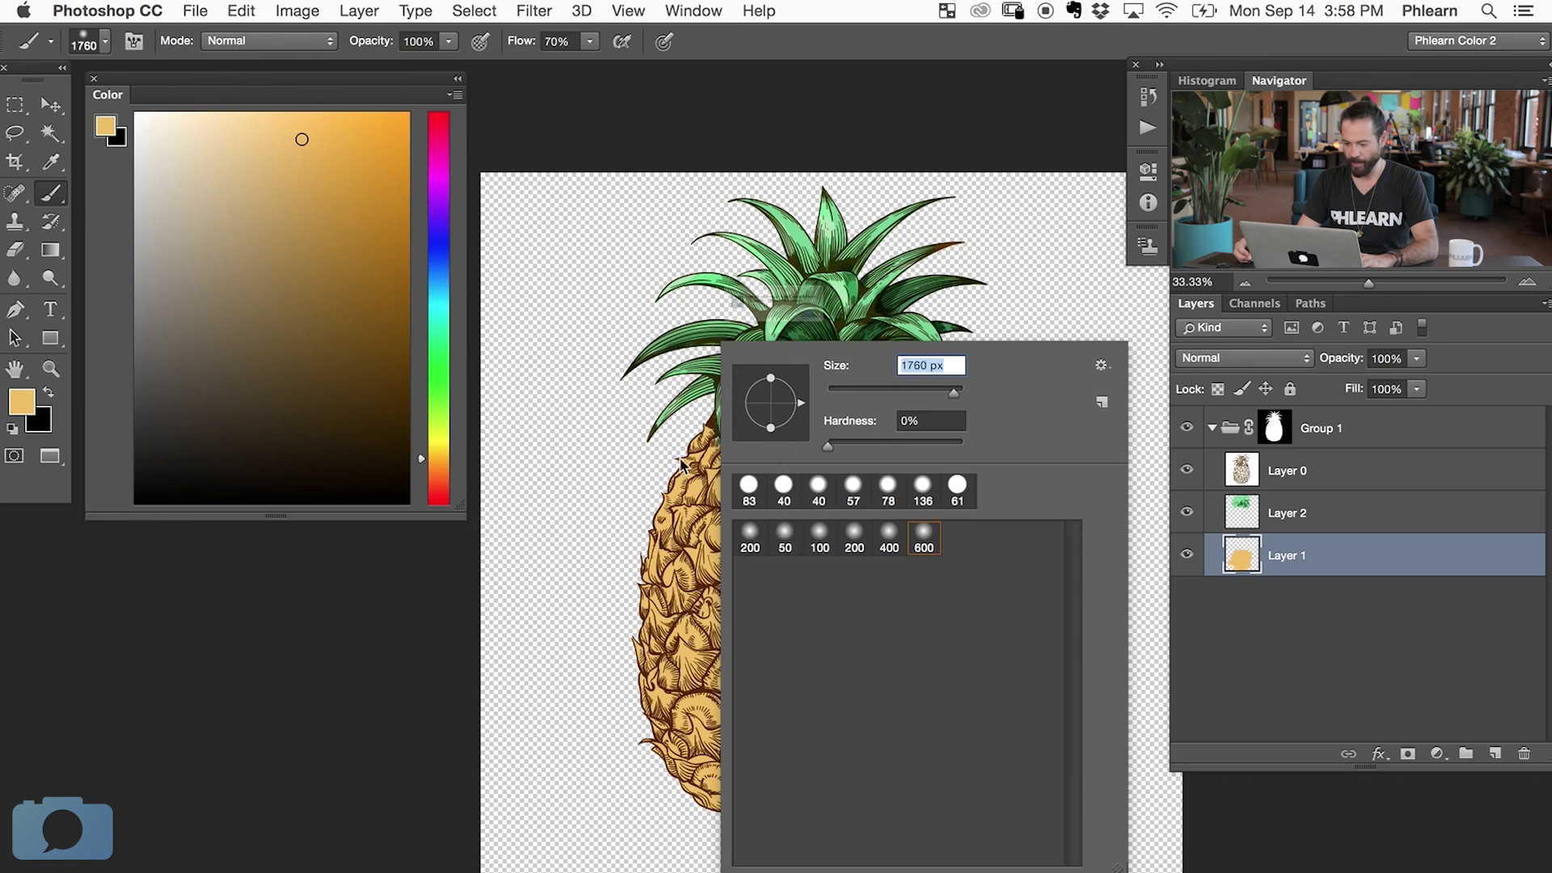
pyautogui.press('Return')
pyautogui.click(936, 354)
# - Paint soft shadows around the lower and right edges of the pineapple body with medium and darker browns
pyautogui.moveTo(808, 598); pyautogui.dragTo(754, 490)
pyautogui.moveTo(296, 242); pyautogui.dragTo(298, 307)
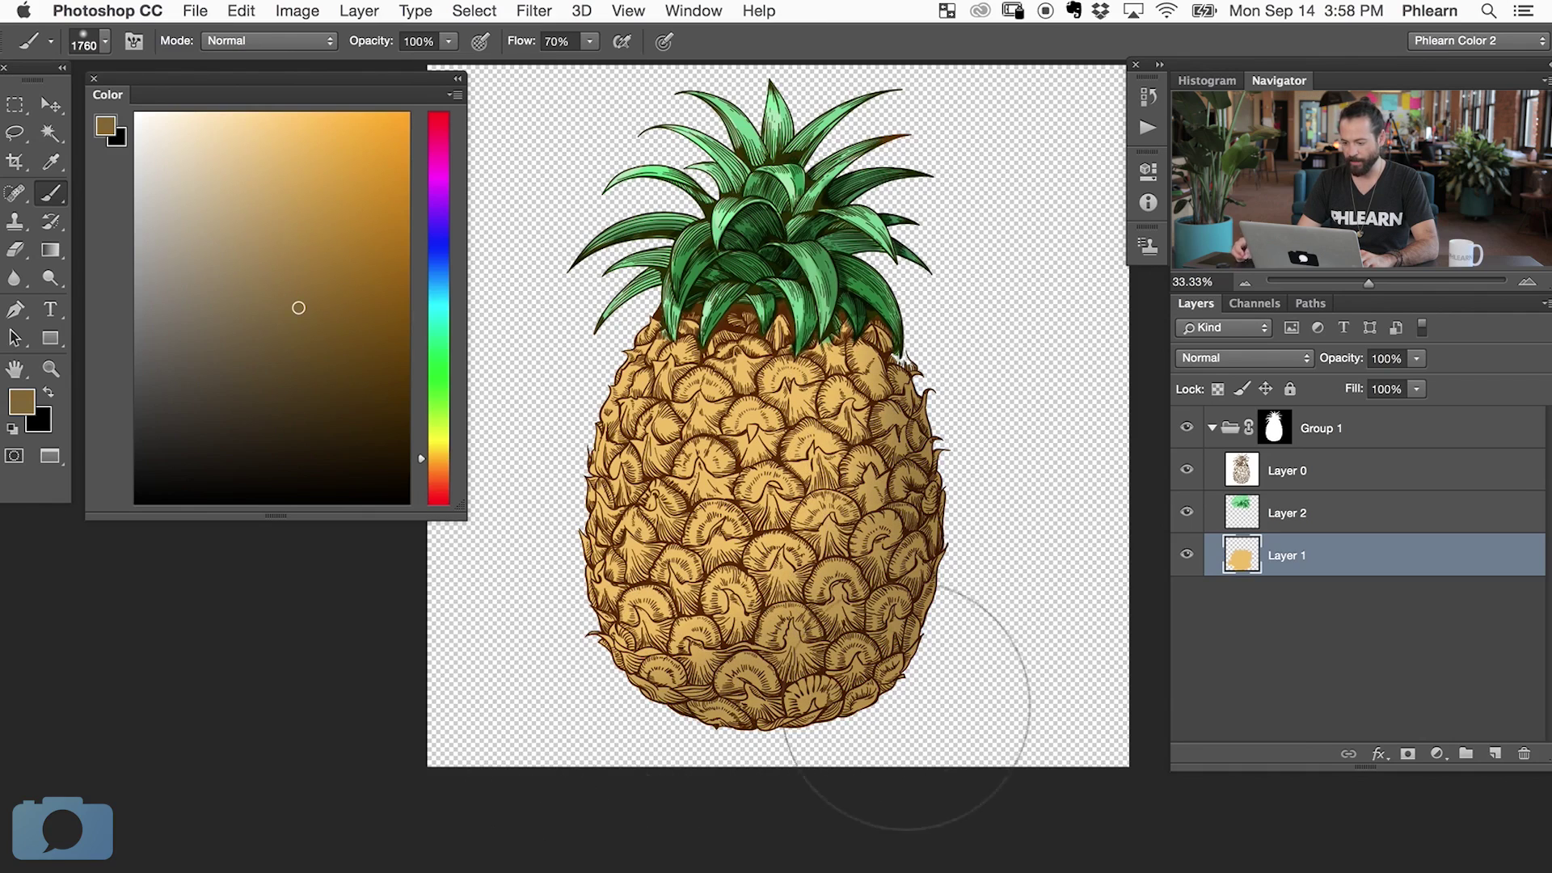
pyautogui.click(299, 364)
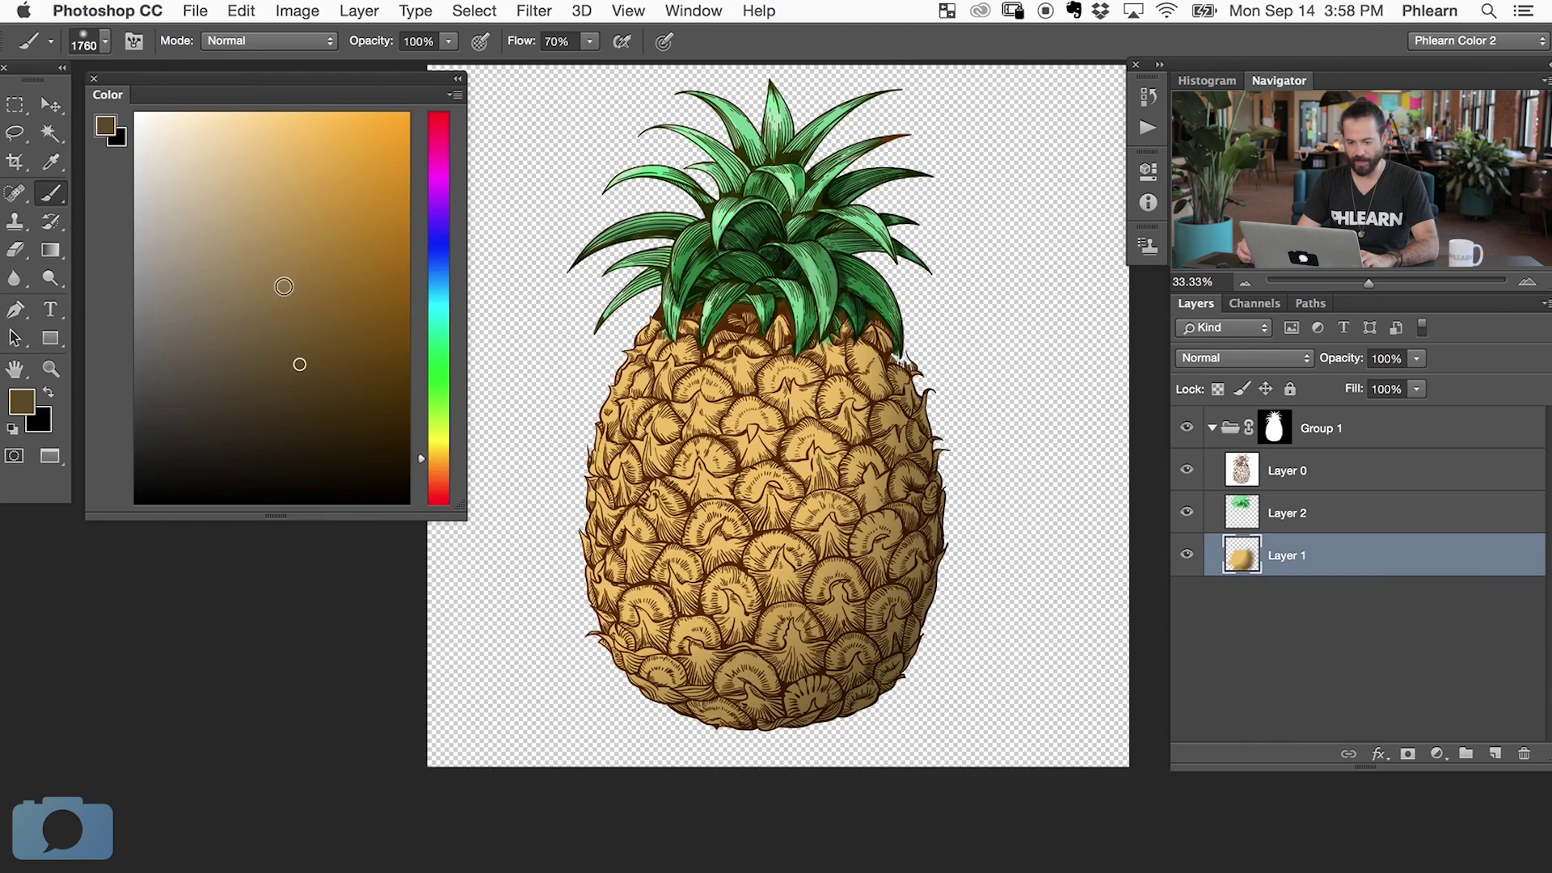
# - Brighten the pineapple body with soft strokes of golden orange, yellow-orange and pale orange, building up a broad highlight
pyautogui.click(355, 177)
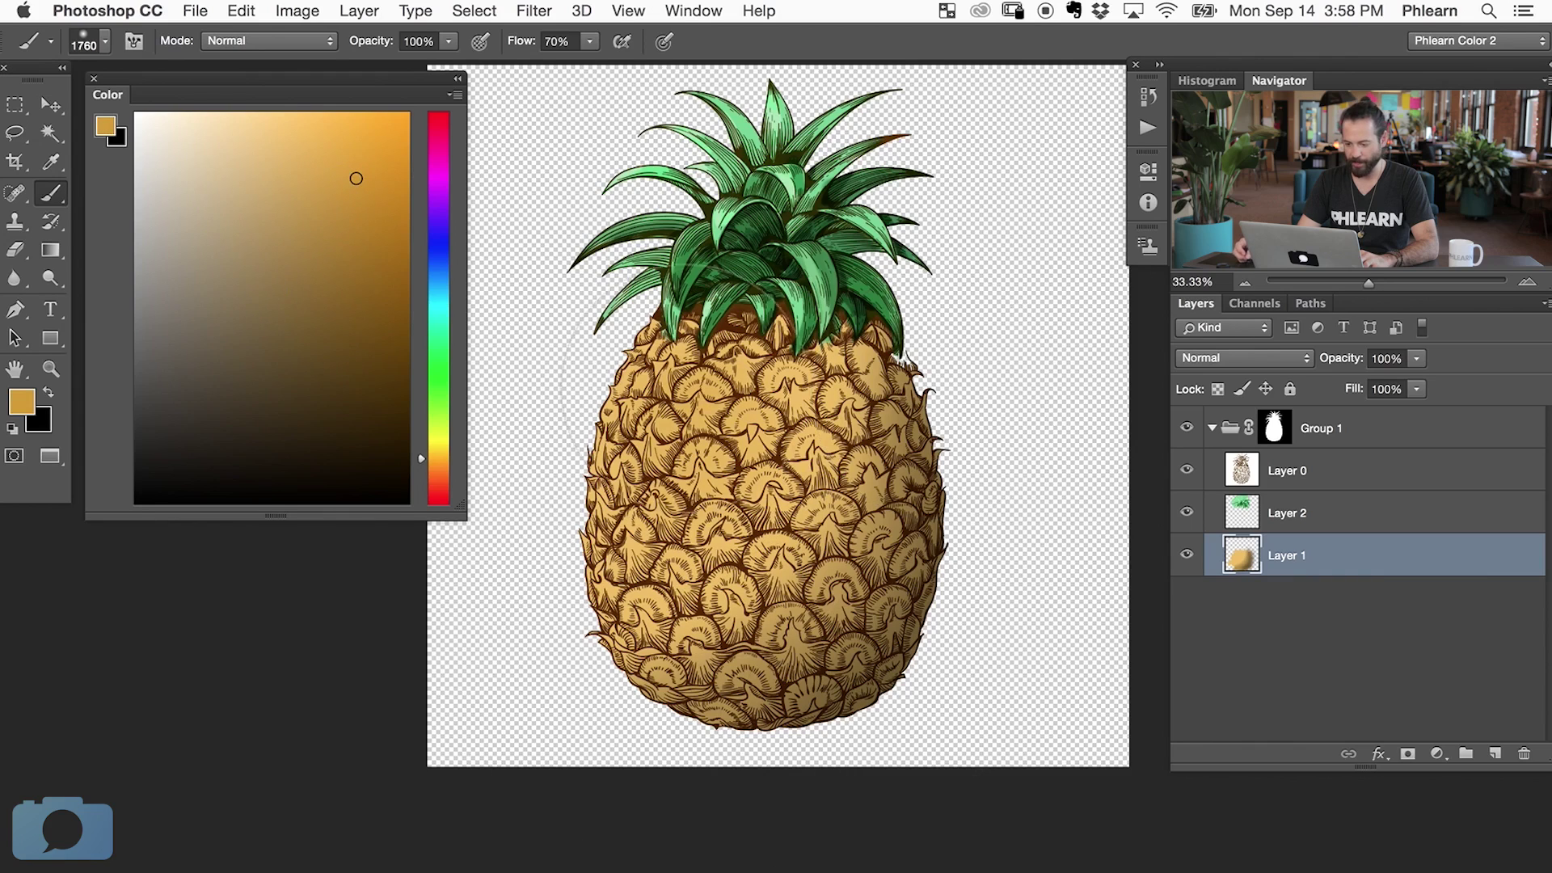
pyautogui.click(305, 164)
pyautogui.moveTo(305, 164); pyautogui.dragTo(324, 133)
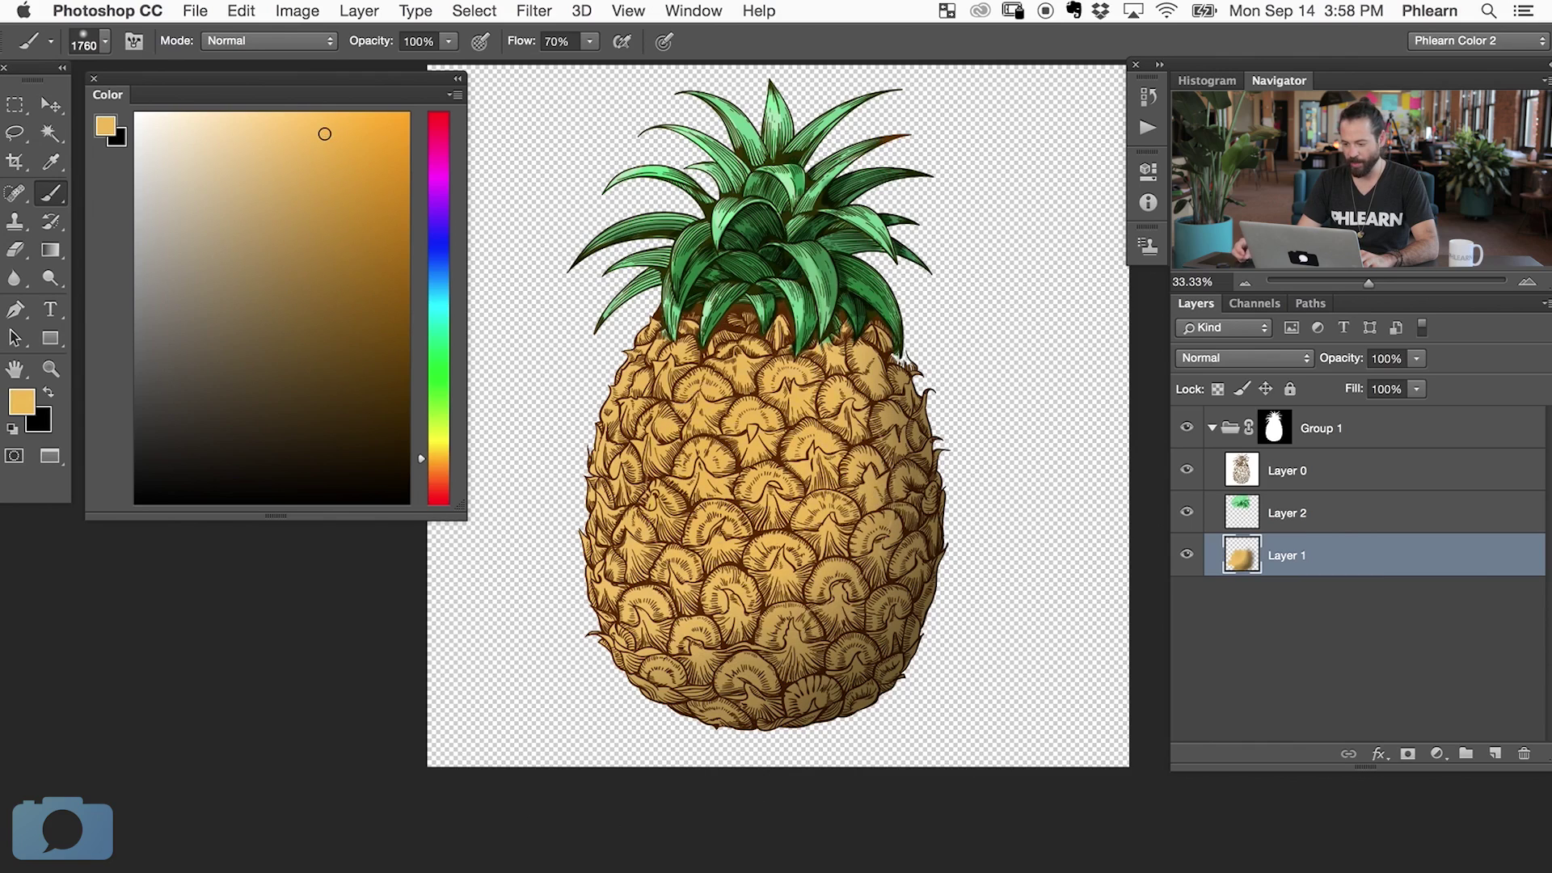
pyautogui.click(271, 133)
pyautogui.moveTo(271, 133); pyautogui.dragTo(278, 129)
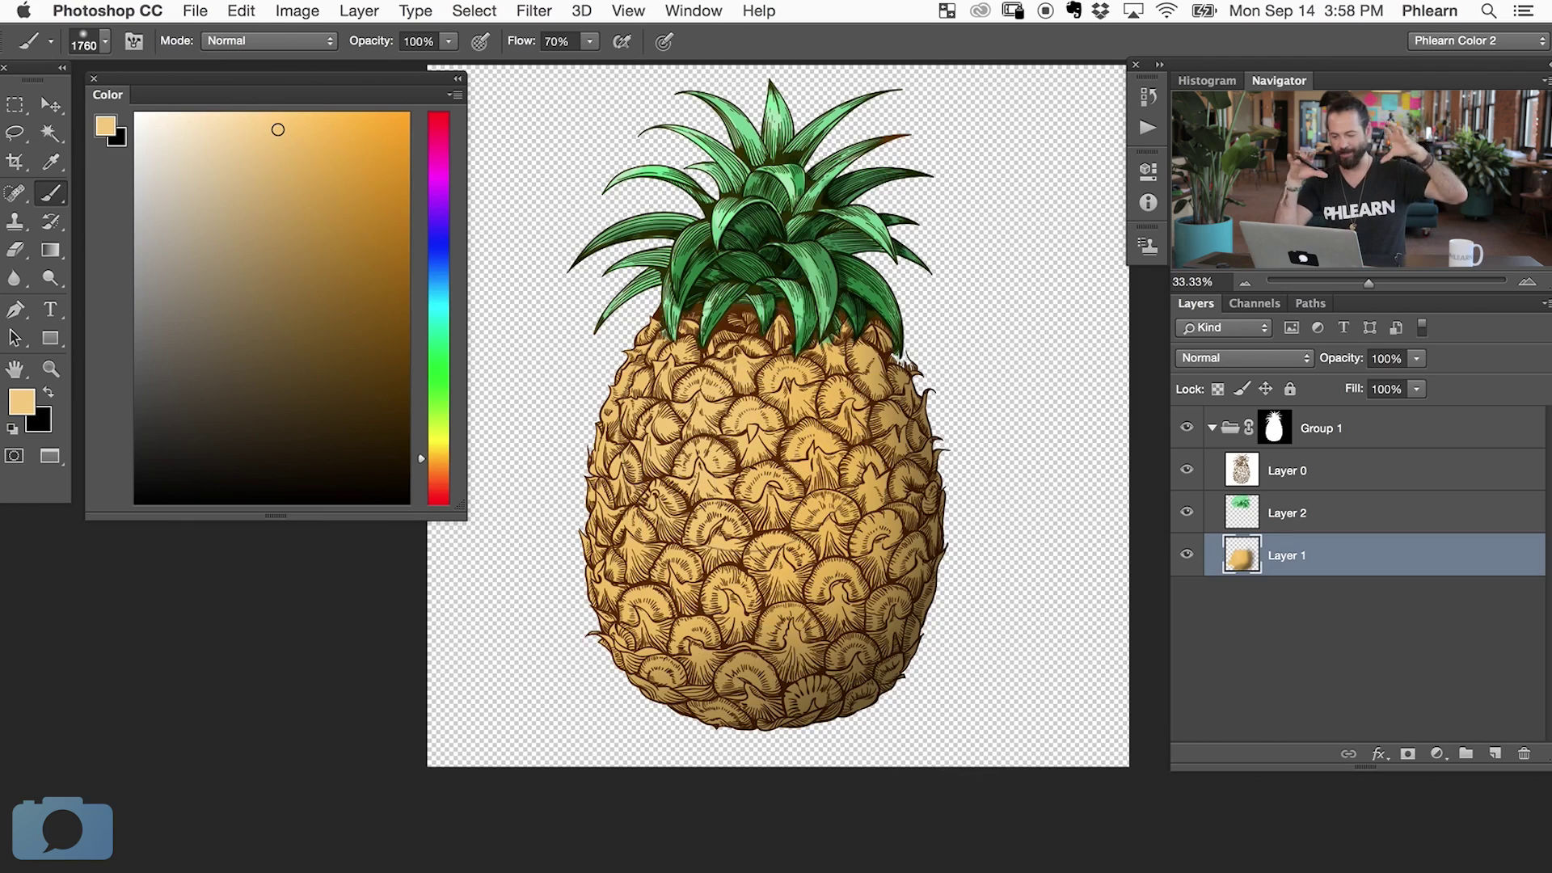
# - Choose a paler yellow-orange, reduce the brush to 149 and paint highlights on the scales left of center
pyautogui.press('super+plus')
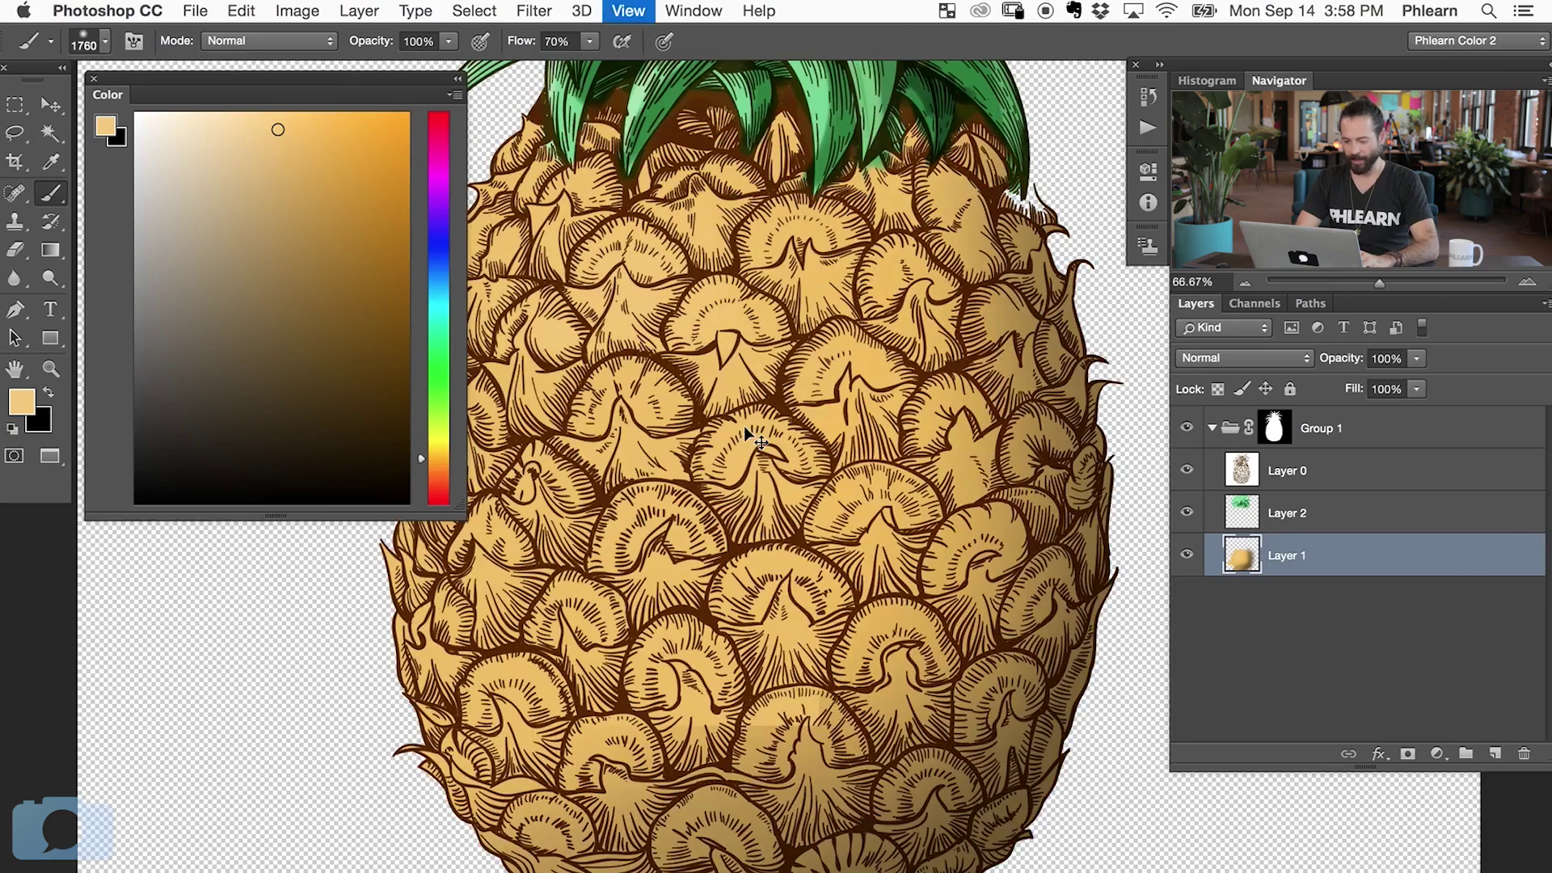
pyautogui.moveTo(866, 527); pyautogui.dragTo(922, 577)
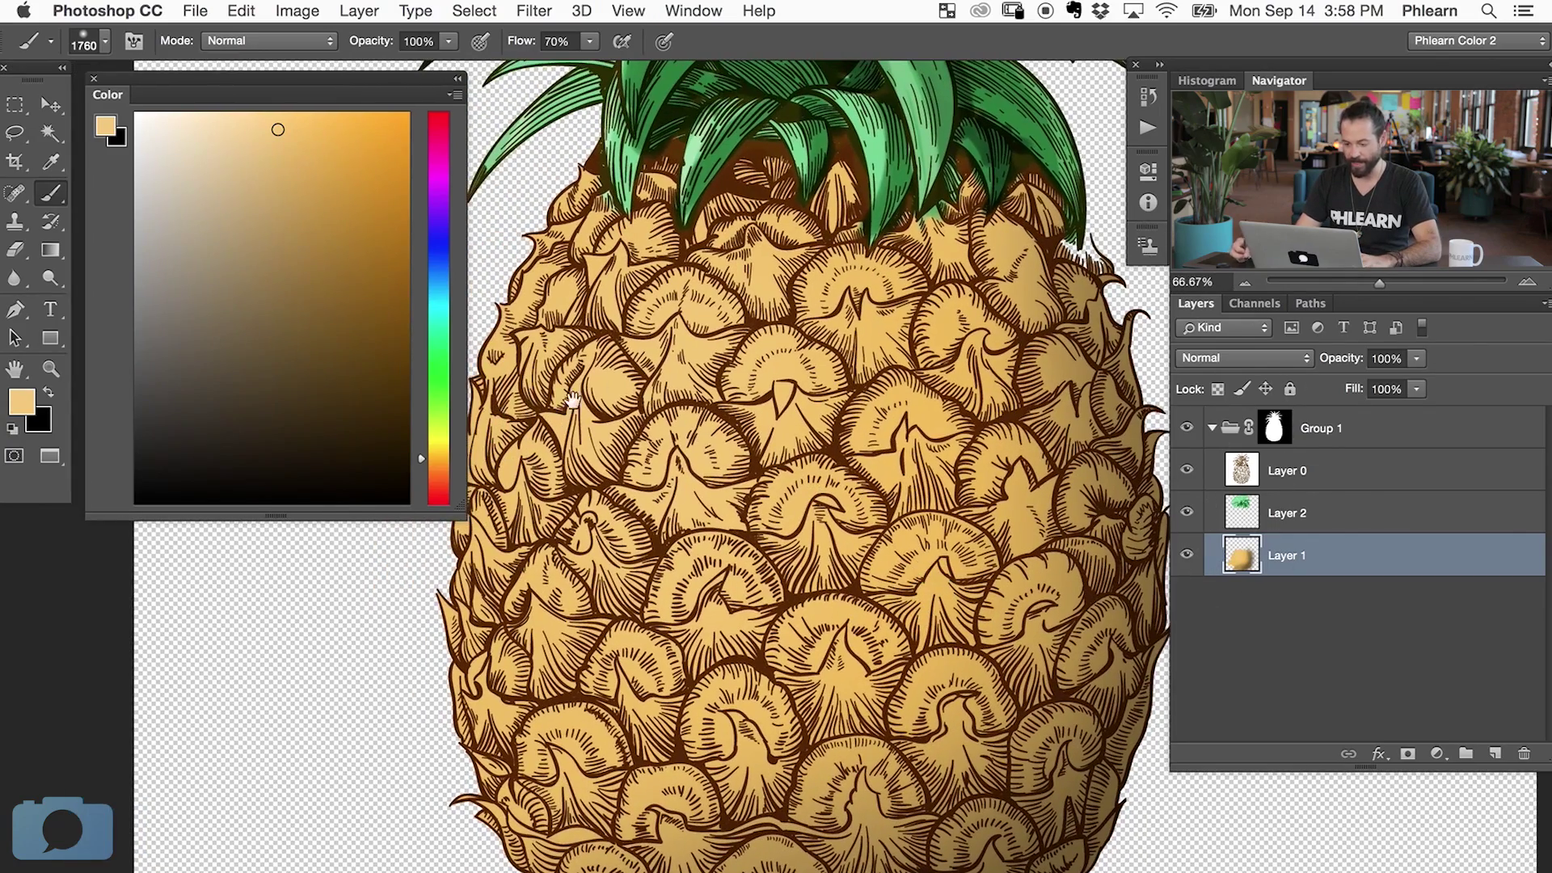
pyautogui.click(250, 138)
pyautogui.moveTo(247, 127); pyautogui.dragTo(253, 125)
pyautogui.moveTo(837, 418); pyautogui.dragTo(323, 461)
pyautogui.moveTo(657, 446)
pyautogui.mouseDown()
pyautogui.moveTo(607, 448)
pyautogui.moveTo(650, 458)
pyautogui.moveTo(639, 465)
pyautogui.mouseUp()
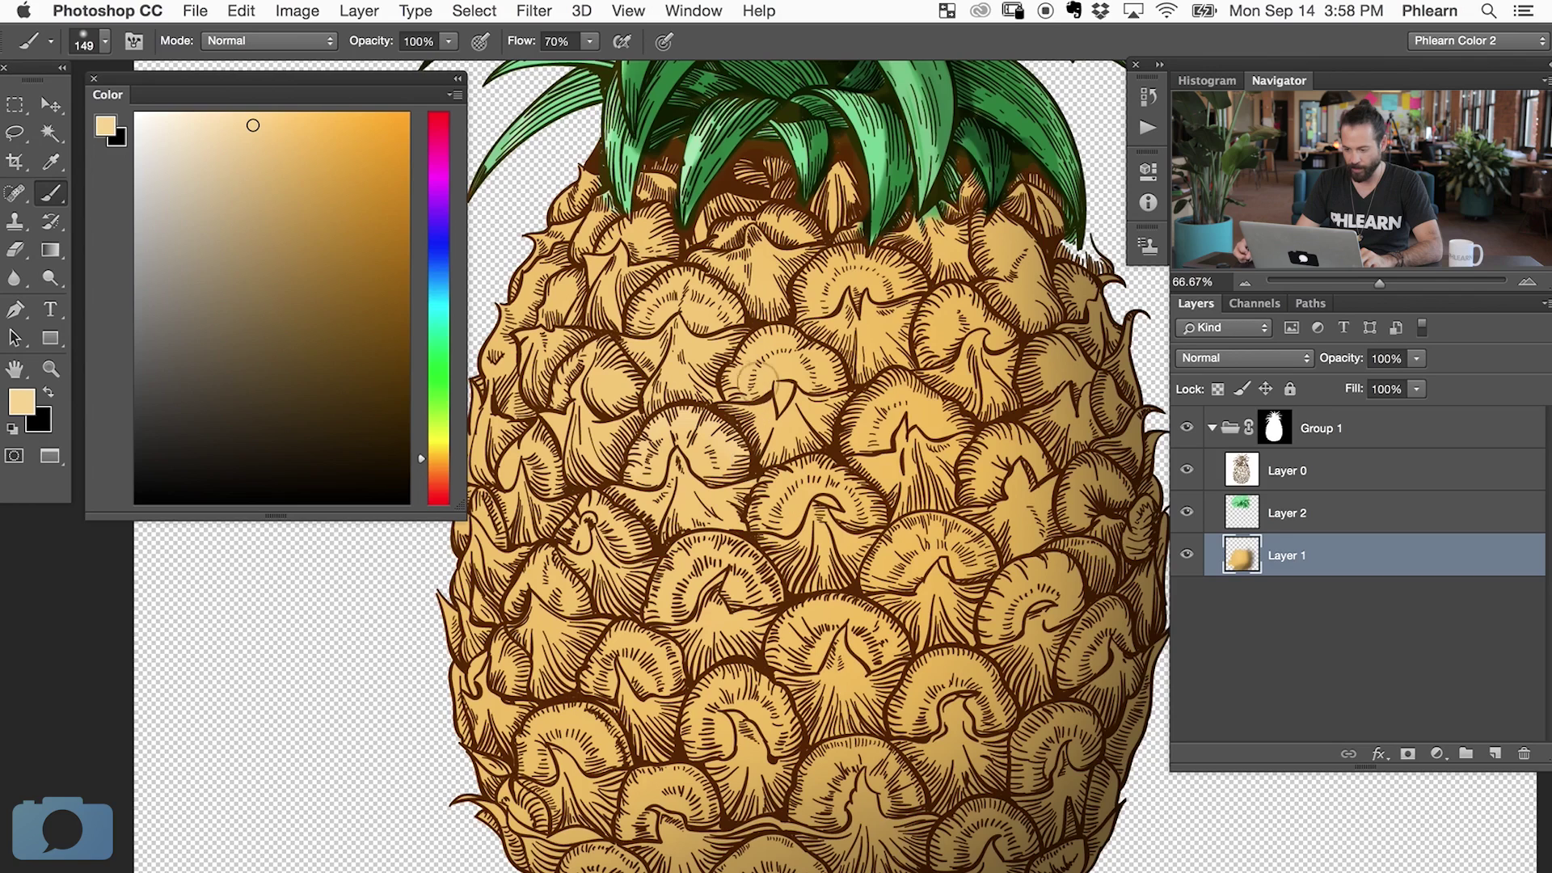
# - Reduce the brush to 100 and add pale highlights to more individual scales across the body, enlarging the brush to 184 for the lower scales
pyautogui.press('[')
pyautogui.press('[')
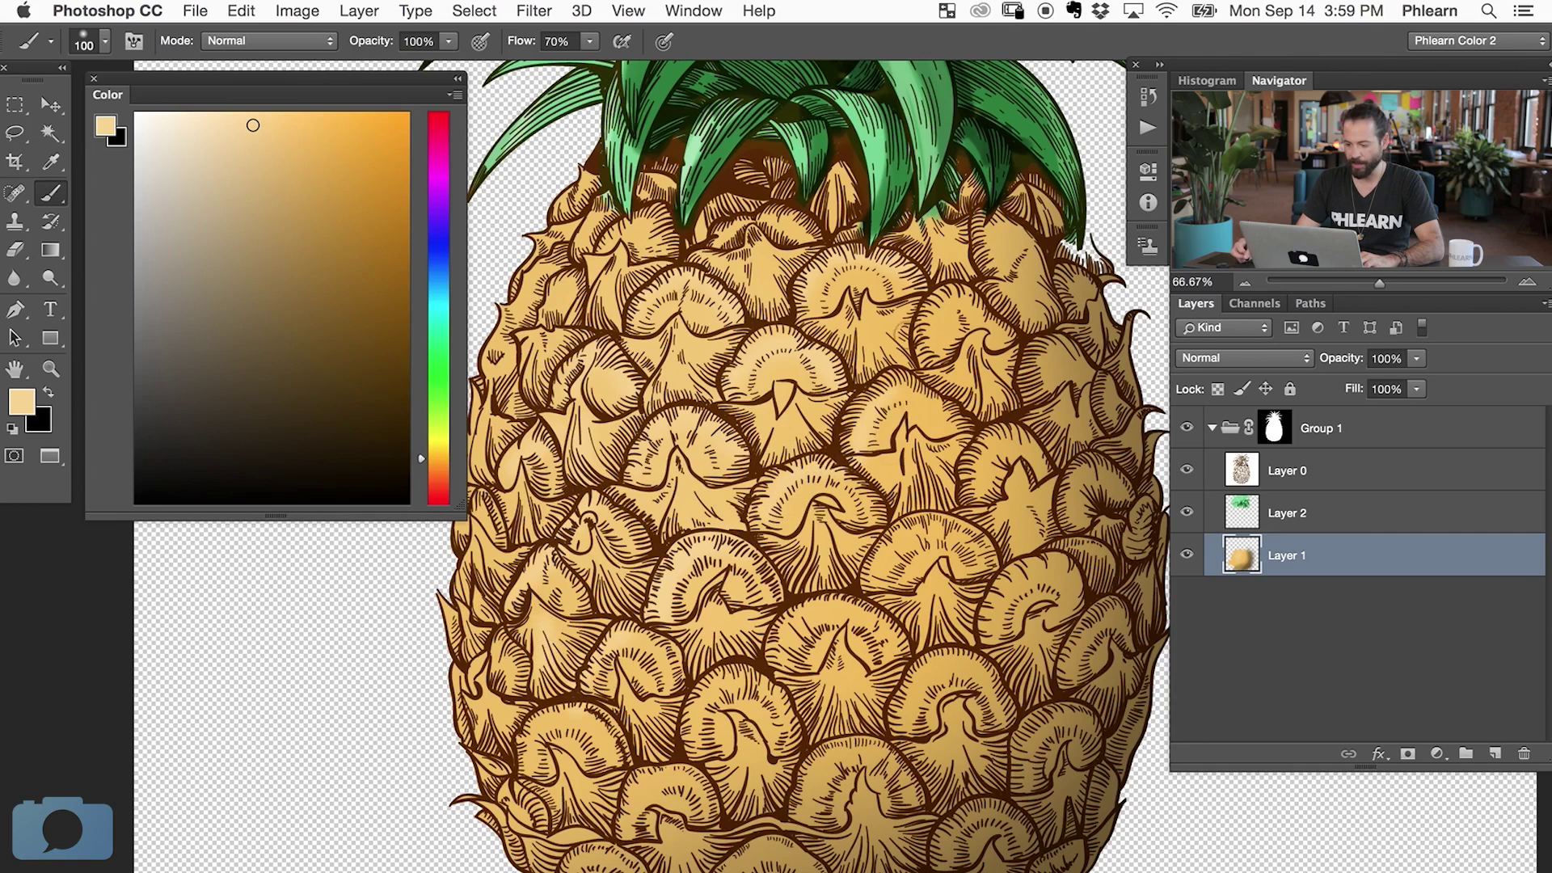
pyautogui.moveTo(947, 316); pyautogui.dragTo(937, 336)
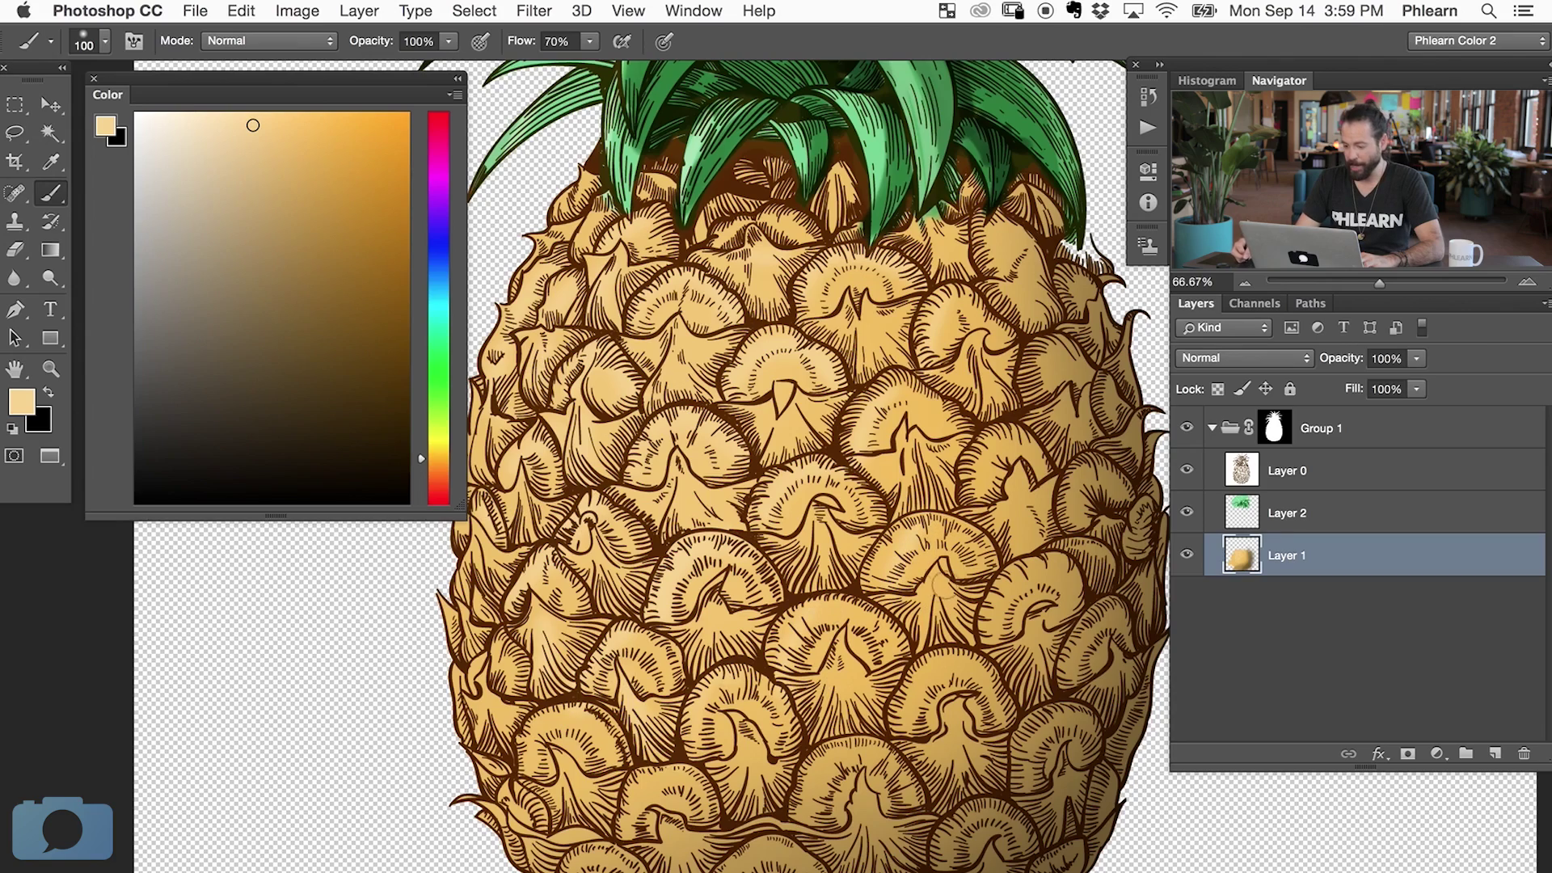
pyautogui.moveTo(828, 739)
pyautogui.mouseDown()
pyautogui.moveTo(848, 658)
pyautogui.moveTo(868, 696)
pyautogui.mouseUp()
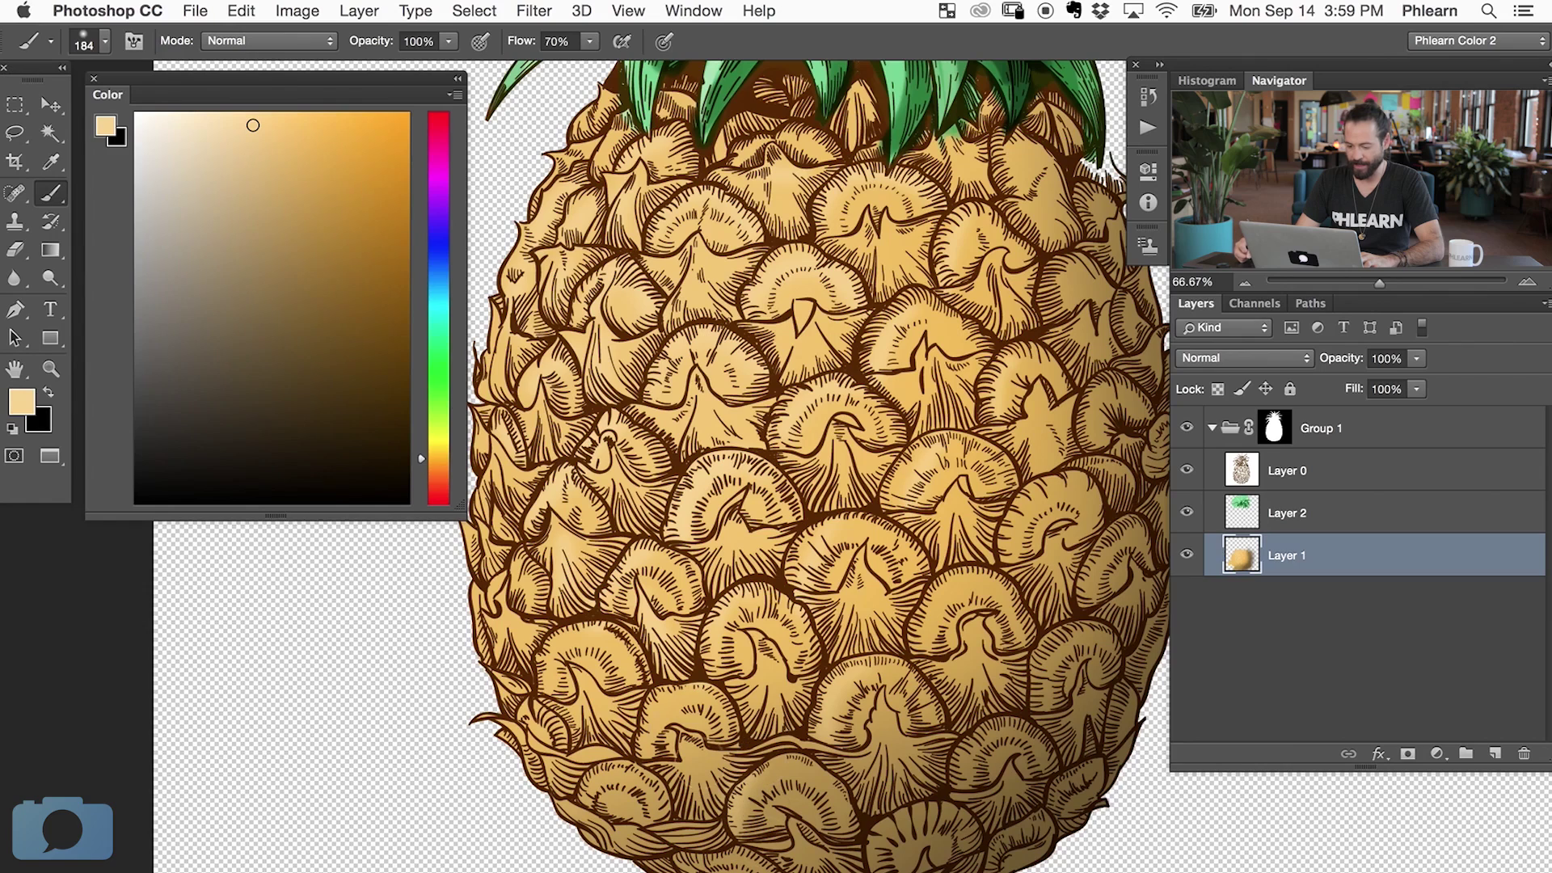
# - Choose a medium brown, reduce the brush to 144 and paint shadows around individual scales on the lower right of the body
pyautogui.moveTo(277, 173)
pyautogui.mouseDown()
pyautogui.moveTo(311, 180)
pyautogui.moveTo(370, 148)
pyautogui.mouseUp()
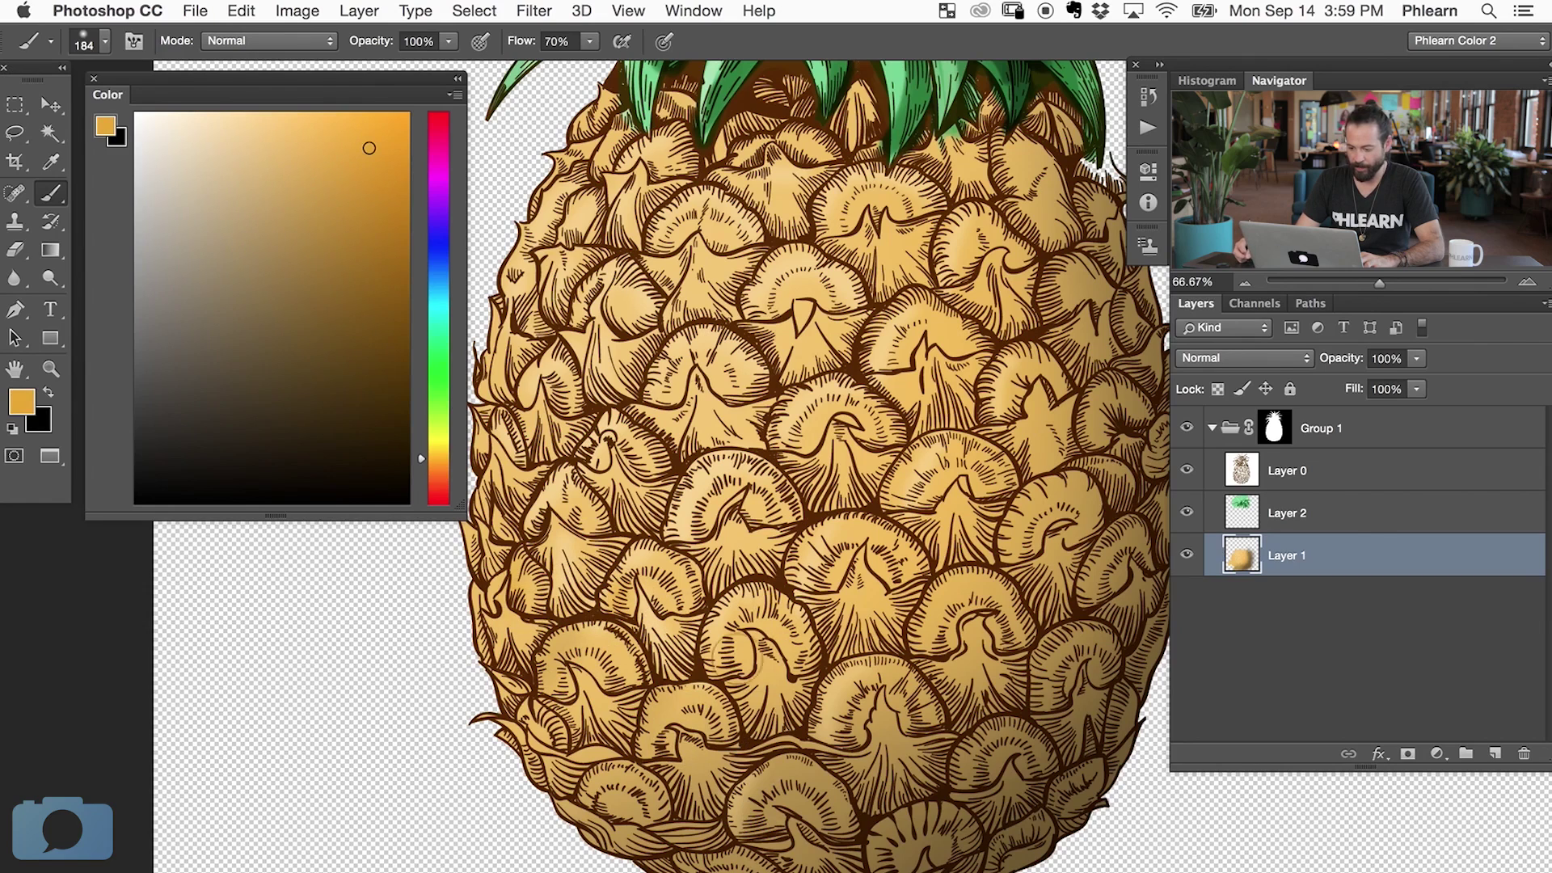
pyautogui.click(356, 297)
pyautogui.moveTo(797, 703); pyautogui.dragTo(779, 703)
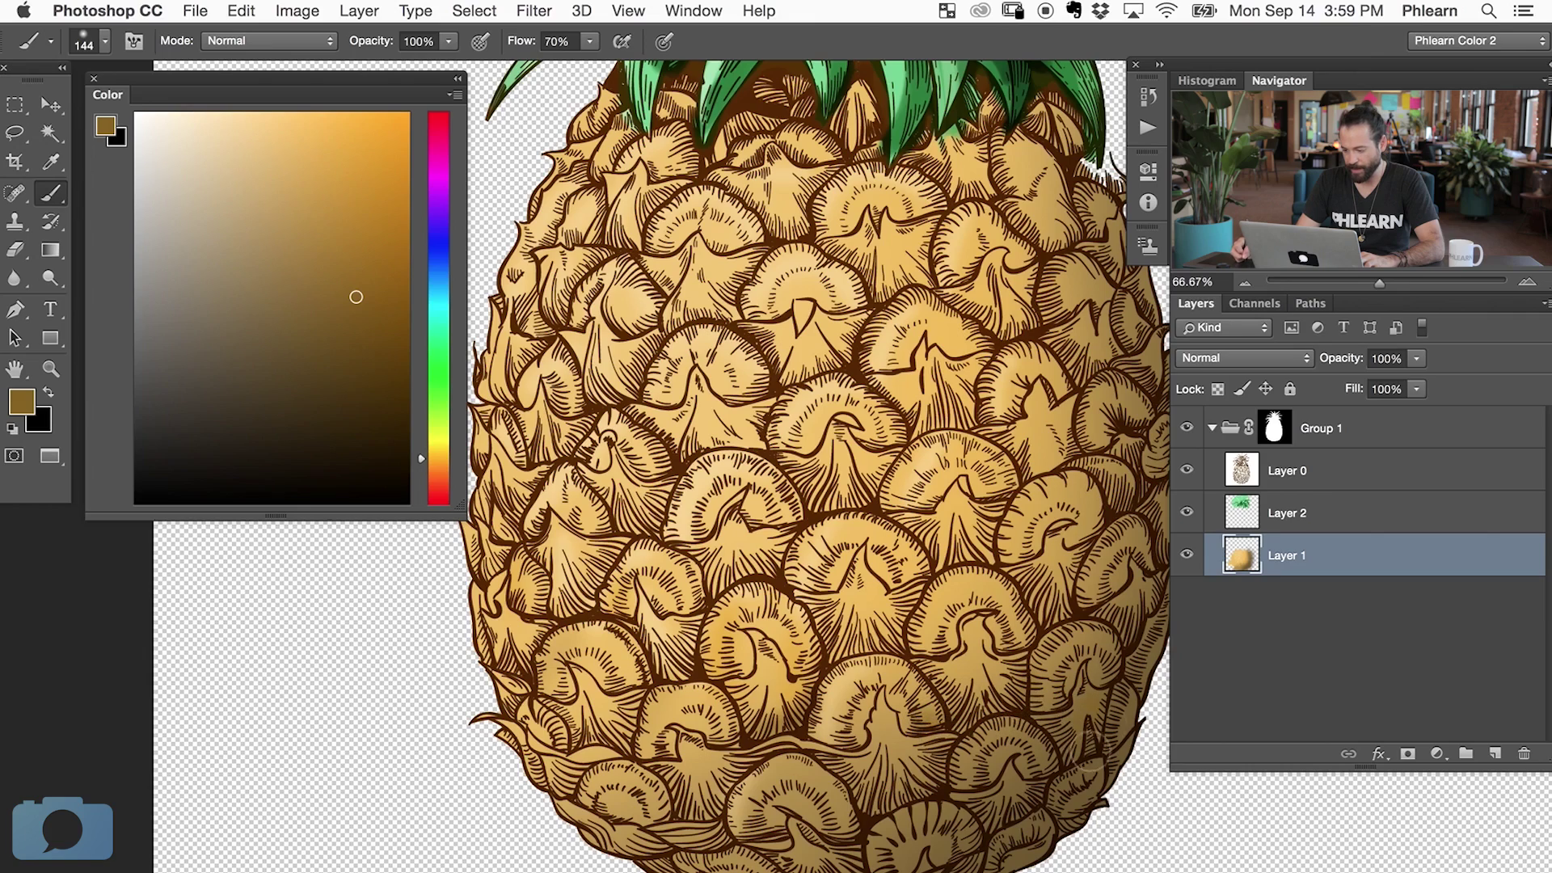
pyautogui.moveTo(1092, 642); pyautogui.dragTo(1003, 657)
pyautogui.moveTo(1042, 591)
pyautogui.mouseDown()
pyautogui.moveTo(971, 600)
pyautogui.moveTo(977, 578)
pyautogui.mouseUp()
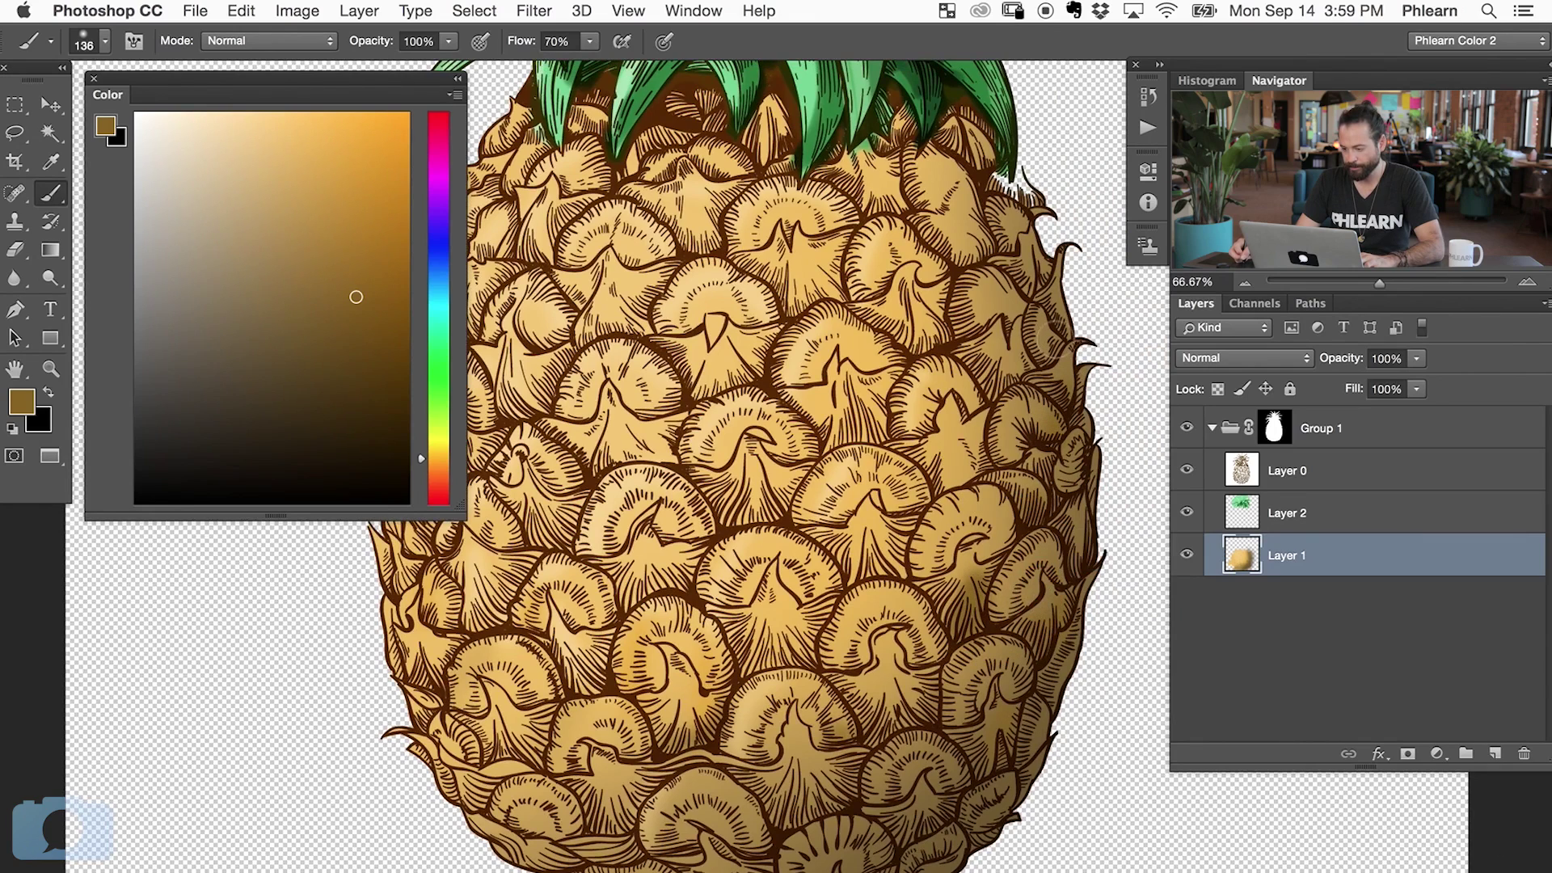
# - Try a small brown shadow with the brush at 88 between the scales right of center
pyautogui.moveTo(963, 397)
pyautogui.mouseDown()
pyautogui.moveTo(937, 397)
pyautogui.moveTo(959, 481)
pyautogui.mouseUp()
pyautogui.press('super+z')
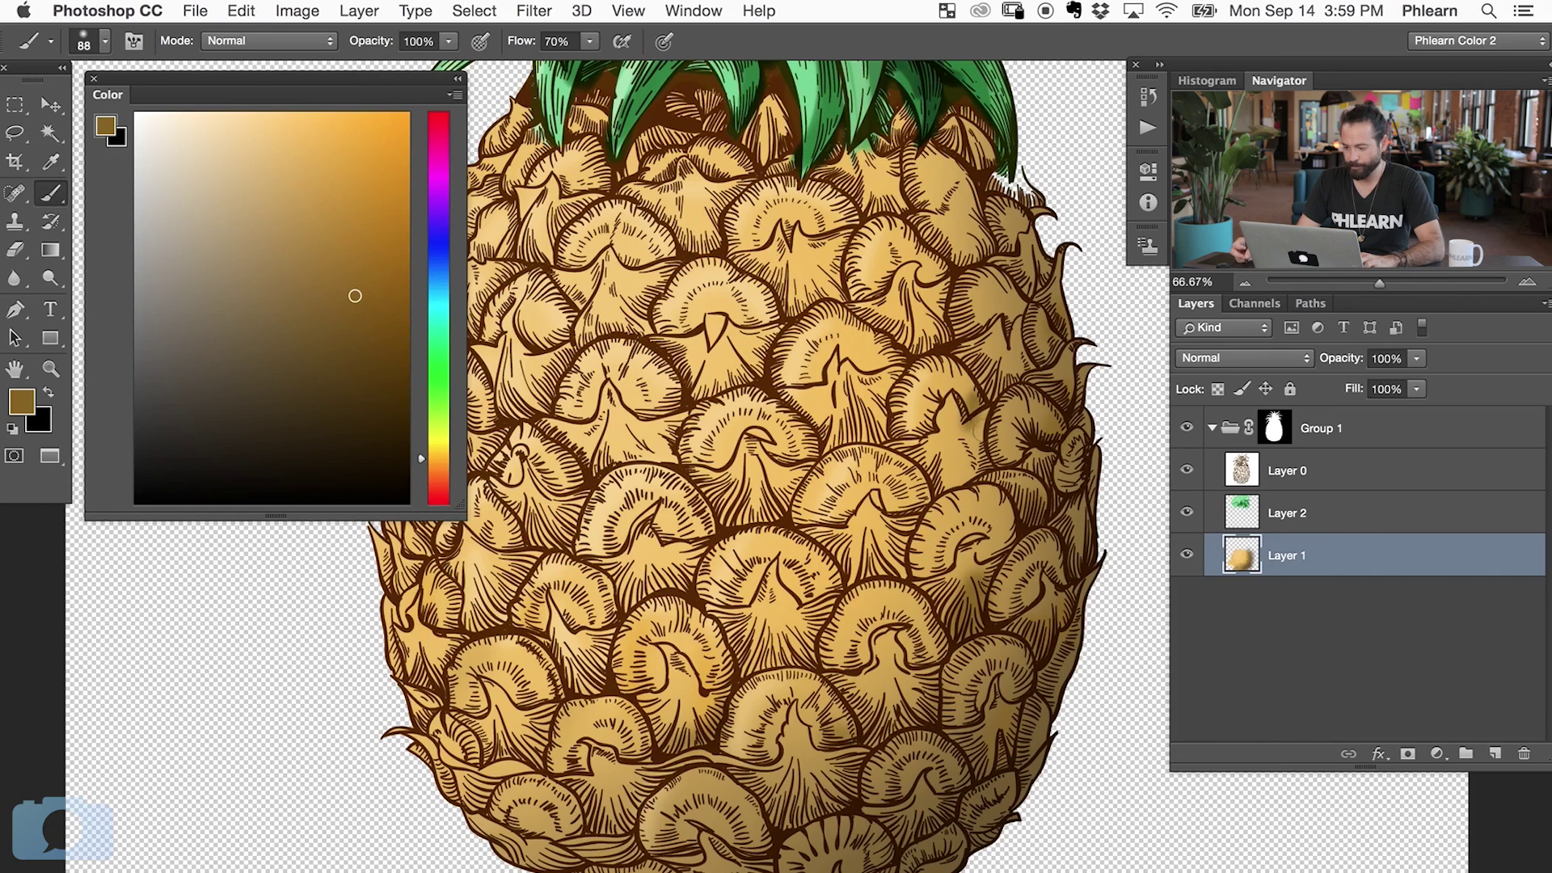
pyautogui.press('super+z')
# - Enlarge the brush to 205 and paint soft brown shadows between the scales right of center and along the lower body
pyautogui.moveTo(966, 444); pyautogui.dragTo(999, 444)
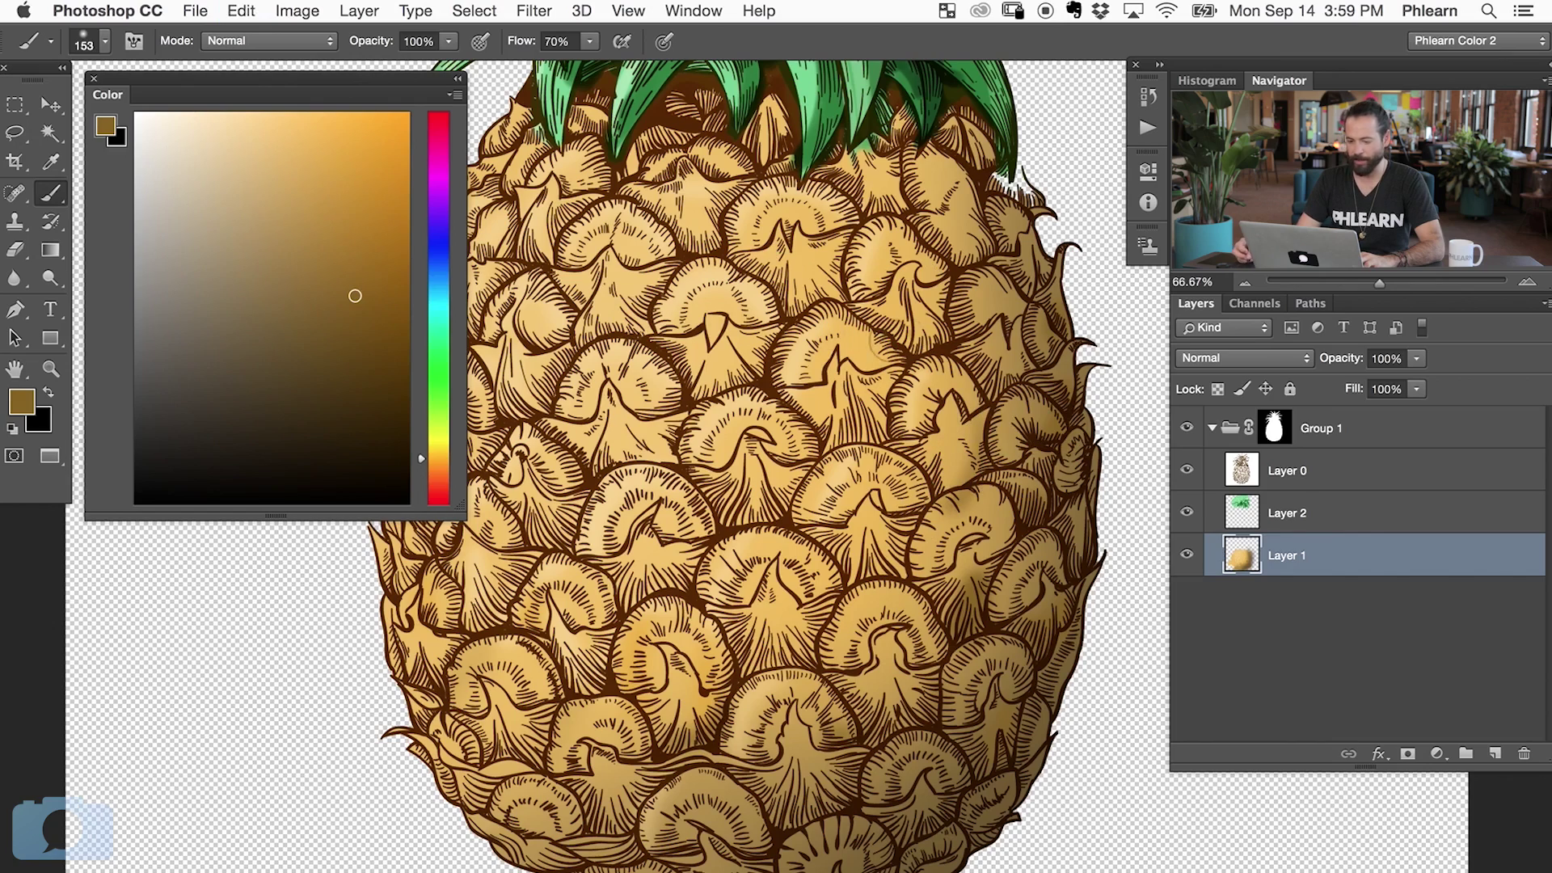
pyautogui.press('super+minus')
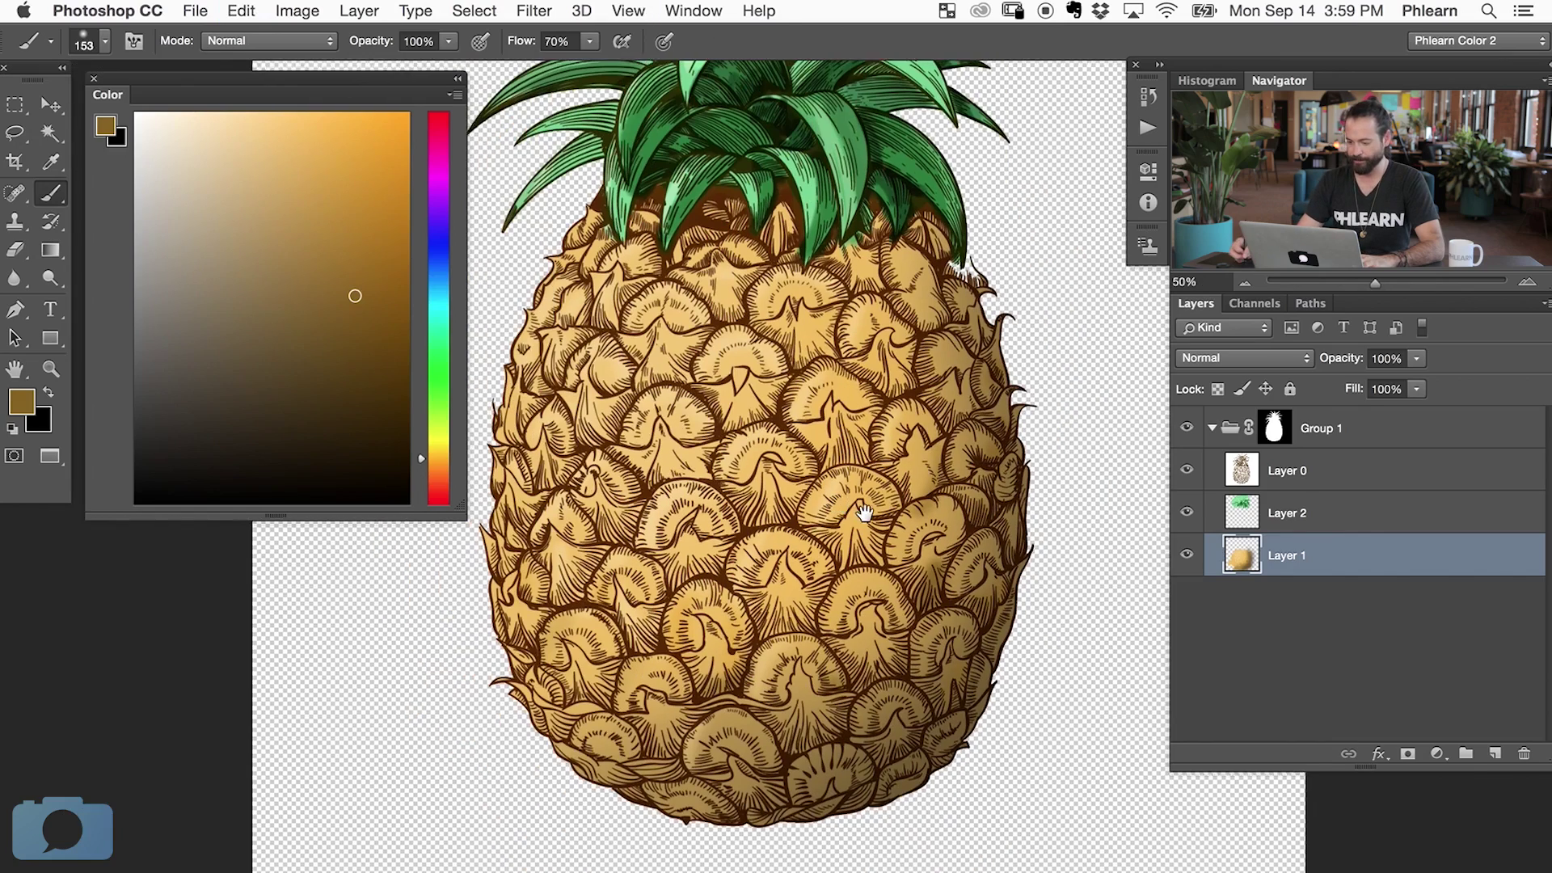
pyautogui.moveTo(918, 652); pyautogui.dragTo(941, 651)
pyautogui.moveTo(884, 396)
pyautogui.mouseDown()
pyautogui.moveTo(912, 452)
pyautogui.moveTo(889, 457)
pyautogui.moveTo(925, 508)
pyautogui.mouseUp()
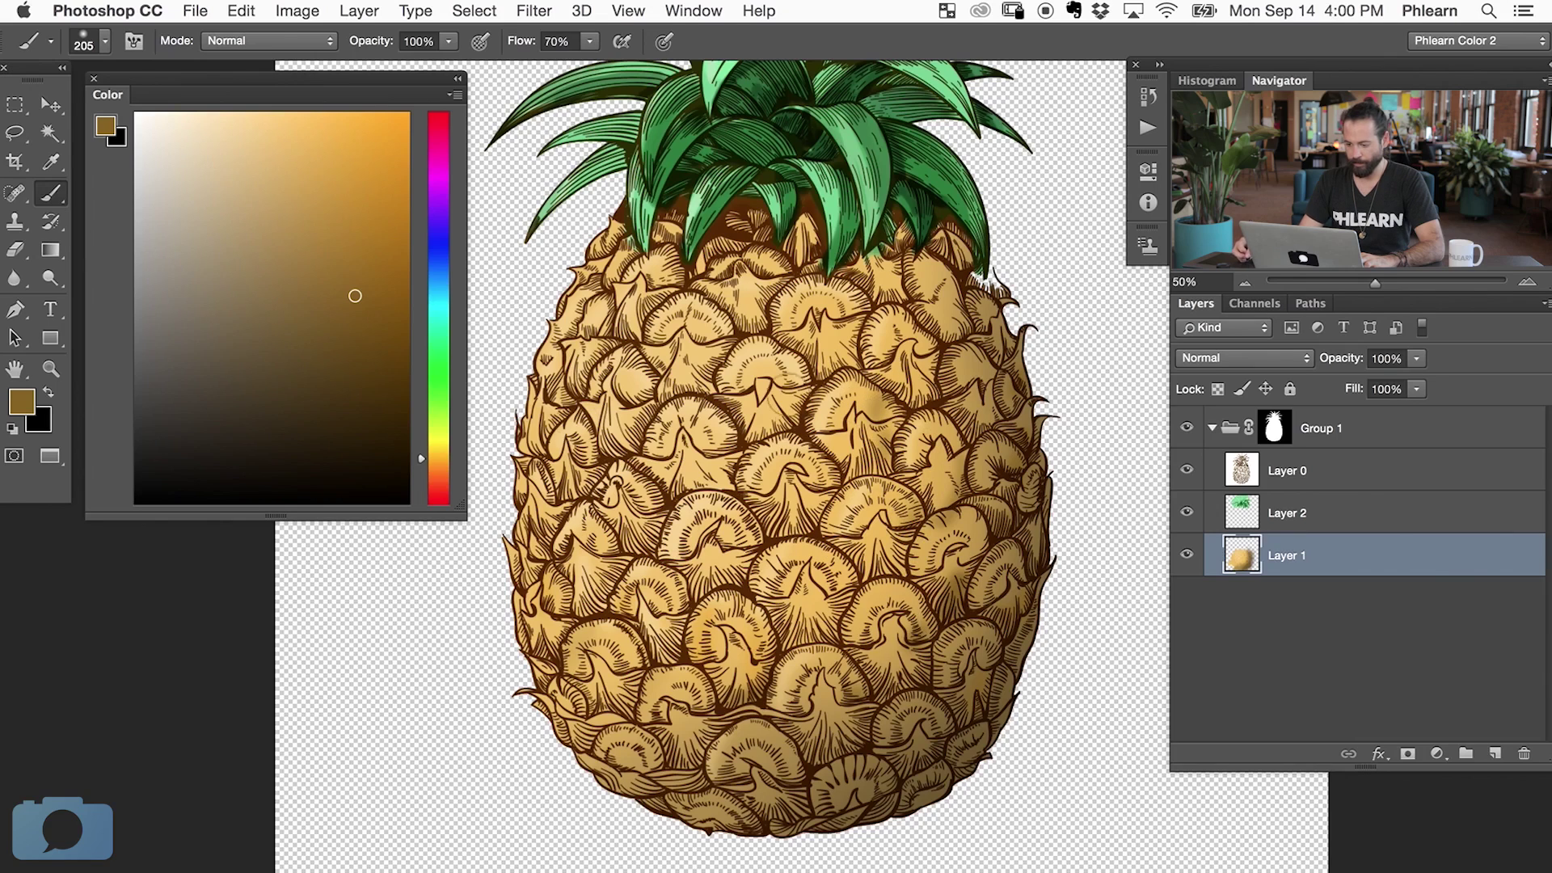
pyautogui.click(750, 683)
pyautogui.moveTo(691, 708)
pyautogui.mouseDown()
pyautogui.moveTo(712, 718)
pyautogui.moveTo(701, 748)
pyautogui.mouseUp()
pyautogui.moveTo(793, 778)
pyautogui.mouseDown()
pyautogui.moveTo(887, 777)
pyautogui.moveTo(886, 793)
pyautogui.moveTo(962, 772)
pyautogui.mouseUp()
# - Shade the right-hand scales with a darker brown, and the lower-left scales with a warm orange-brown
pyautogui.moveTo(360, 356); pyautogui.dragTo(396, 360)
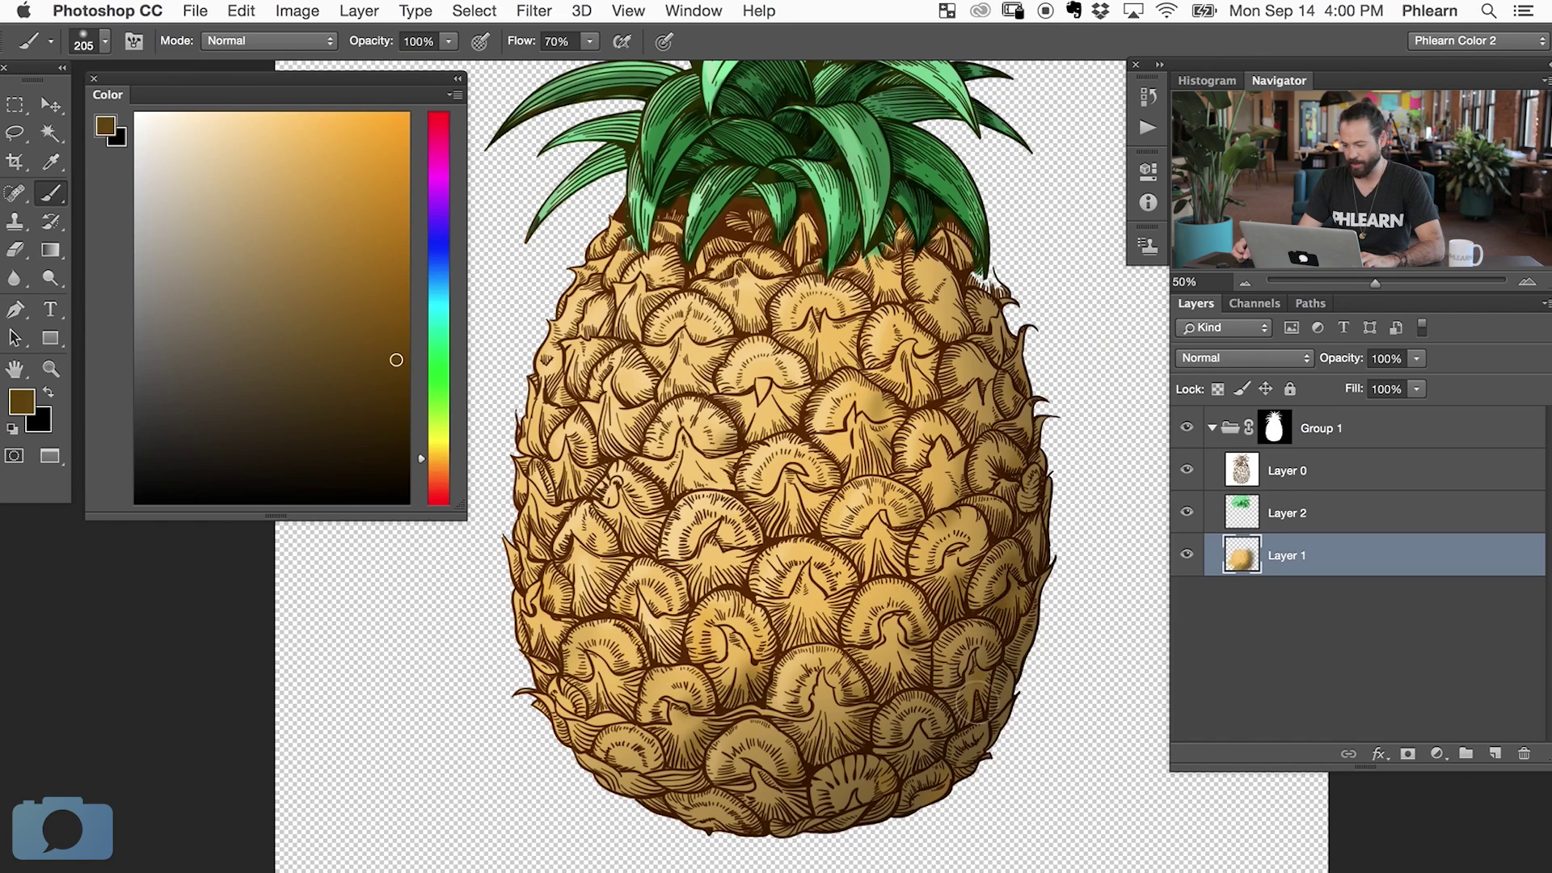
pyautogui.moveTo(959, 602); pyautogui.dragTo(977, 535)
pyautogui.keyDown('alt'); pyautogui.click(936, 547); pyautogui.keyUp('alt')
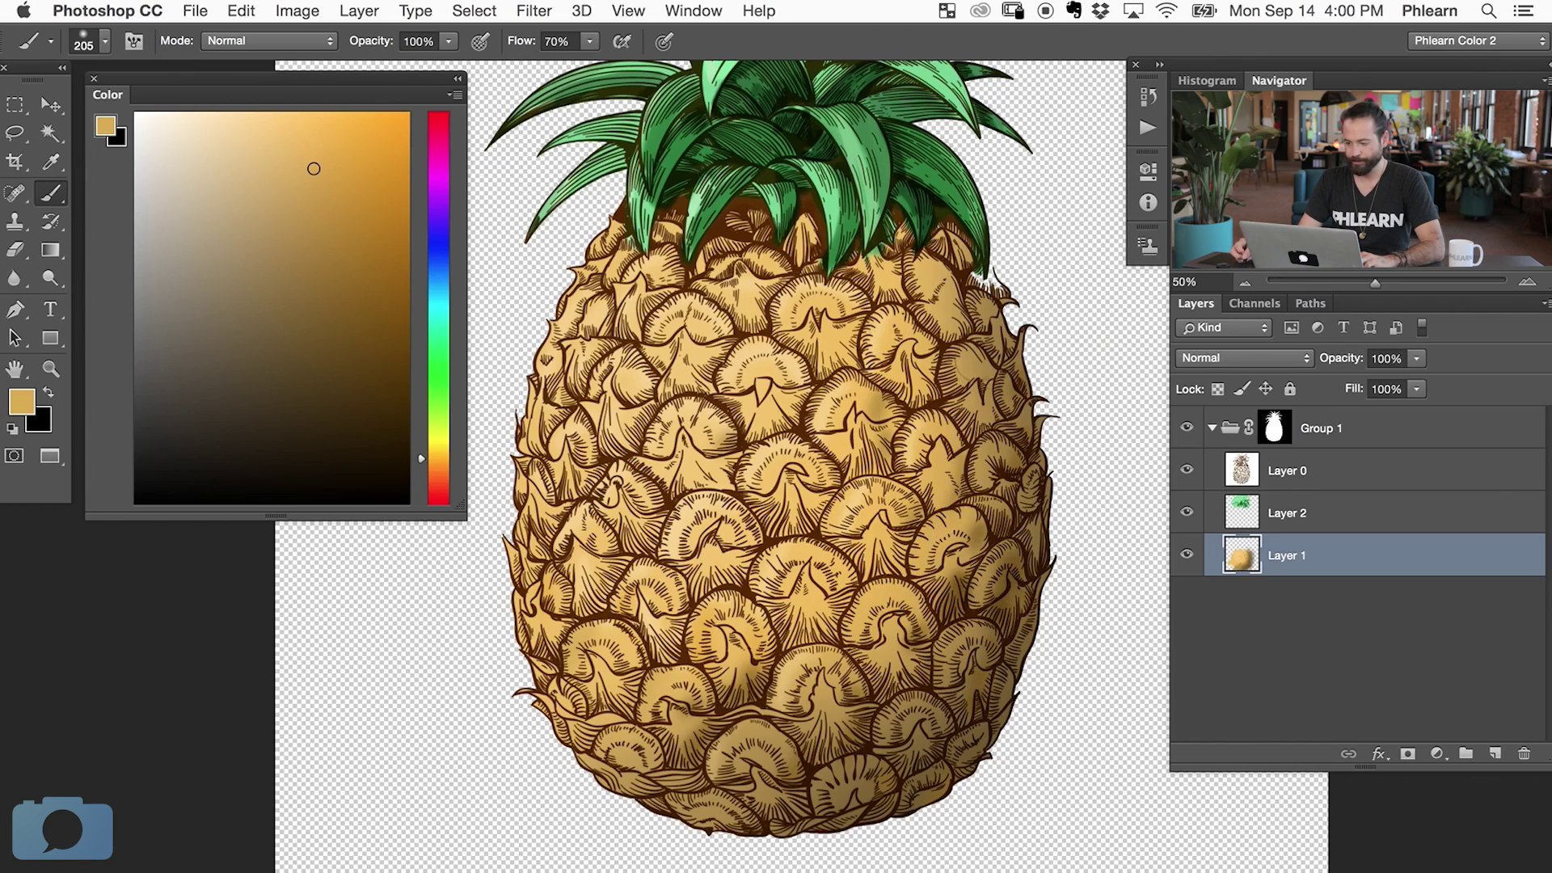
pyautogui.moveTo(314, 168)
pyautogui.mouseDown()
pyautogui.moveTo(359, 301)
pyautogui.moveTo(385, 294)
pyautogui.mouseUp()
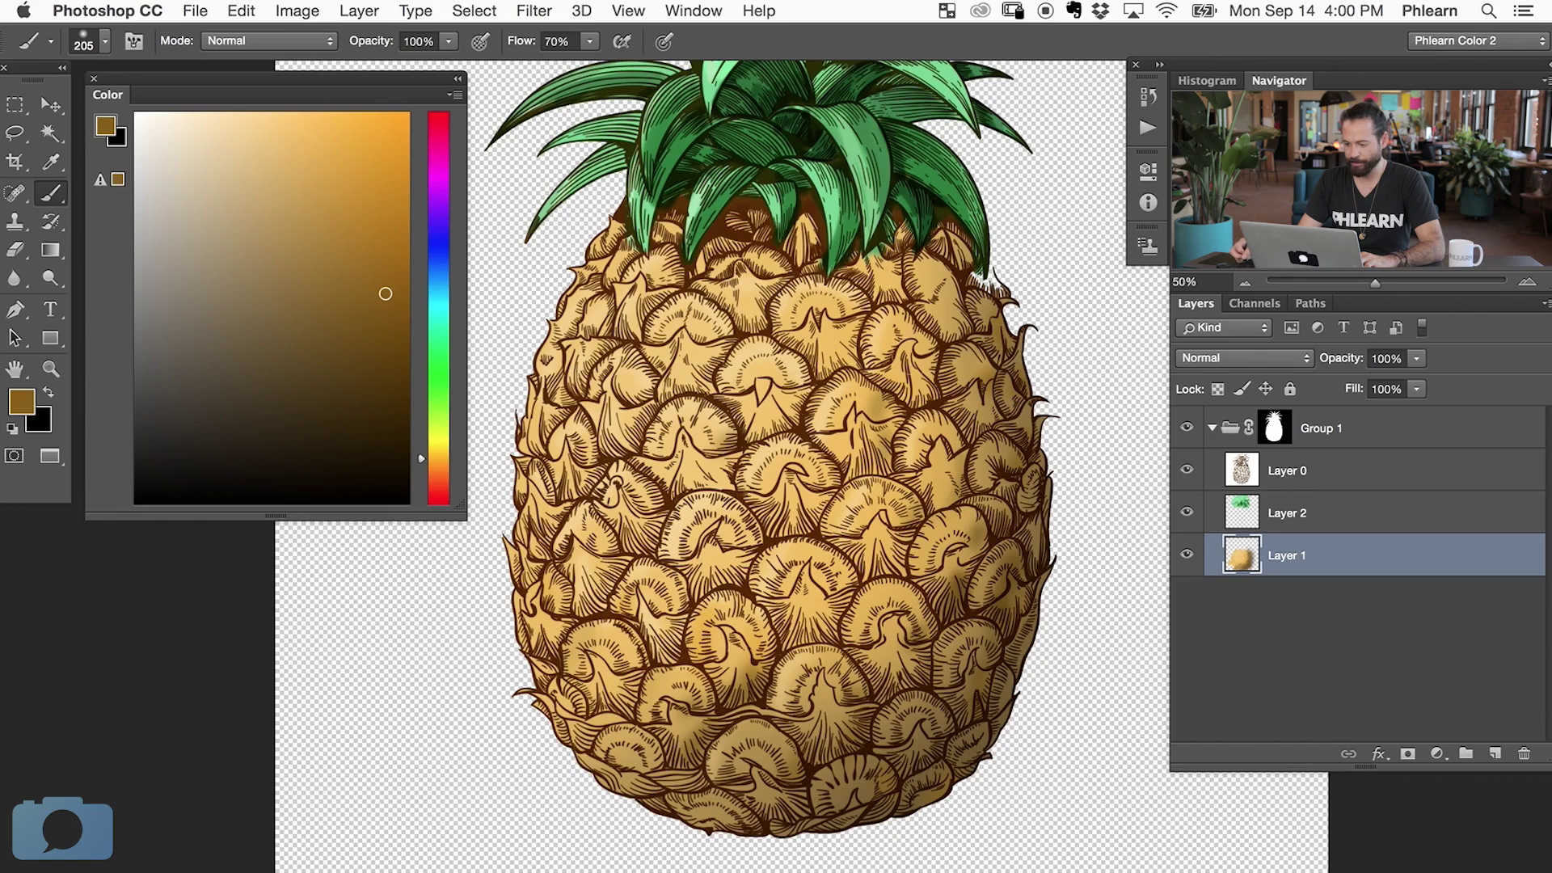
pyautogui.moveTo(559, 635); pyautogui.dragTo(557, 626)
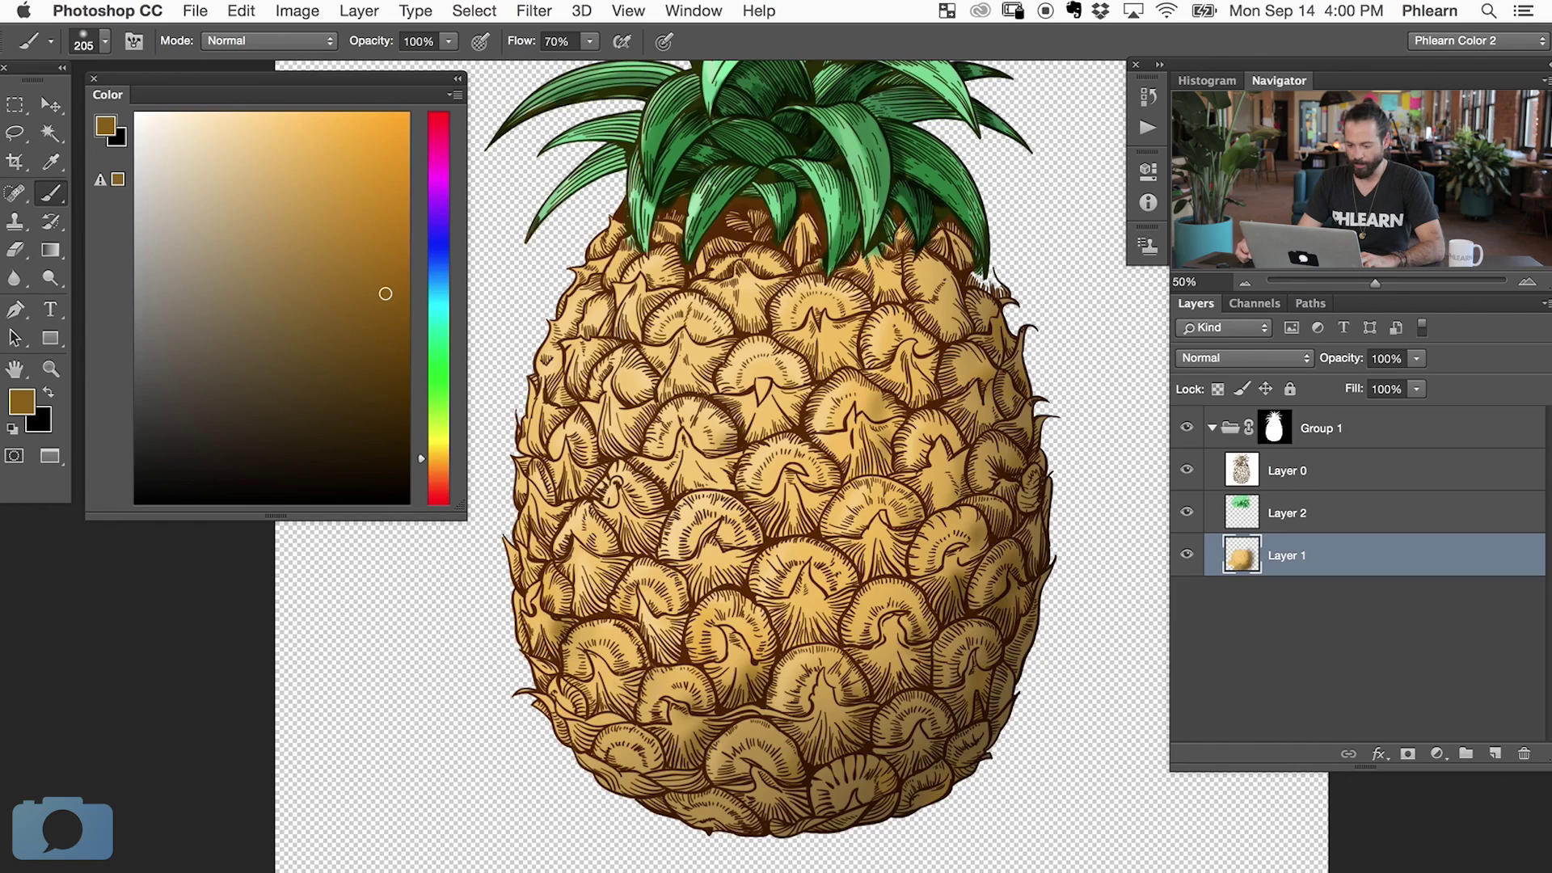
pyautogui.moveTo(689, 718); pyautogui.dragTo(702, 733)
# - Try a fully saturated orange on a scale left of center
pyautogui.moveTo(242, 171)
pyautogui.mouseDown()
pyautogui.moveTo(298, 142)
pyautogui.moveTo(272, 122)
pyautogui.mouseUp()
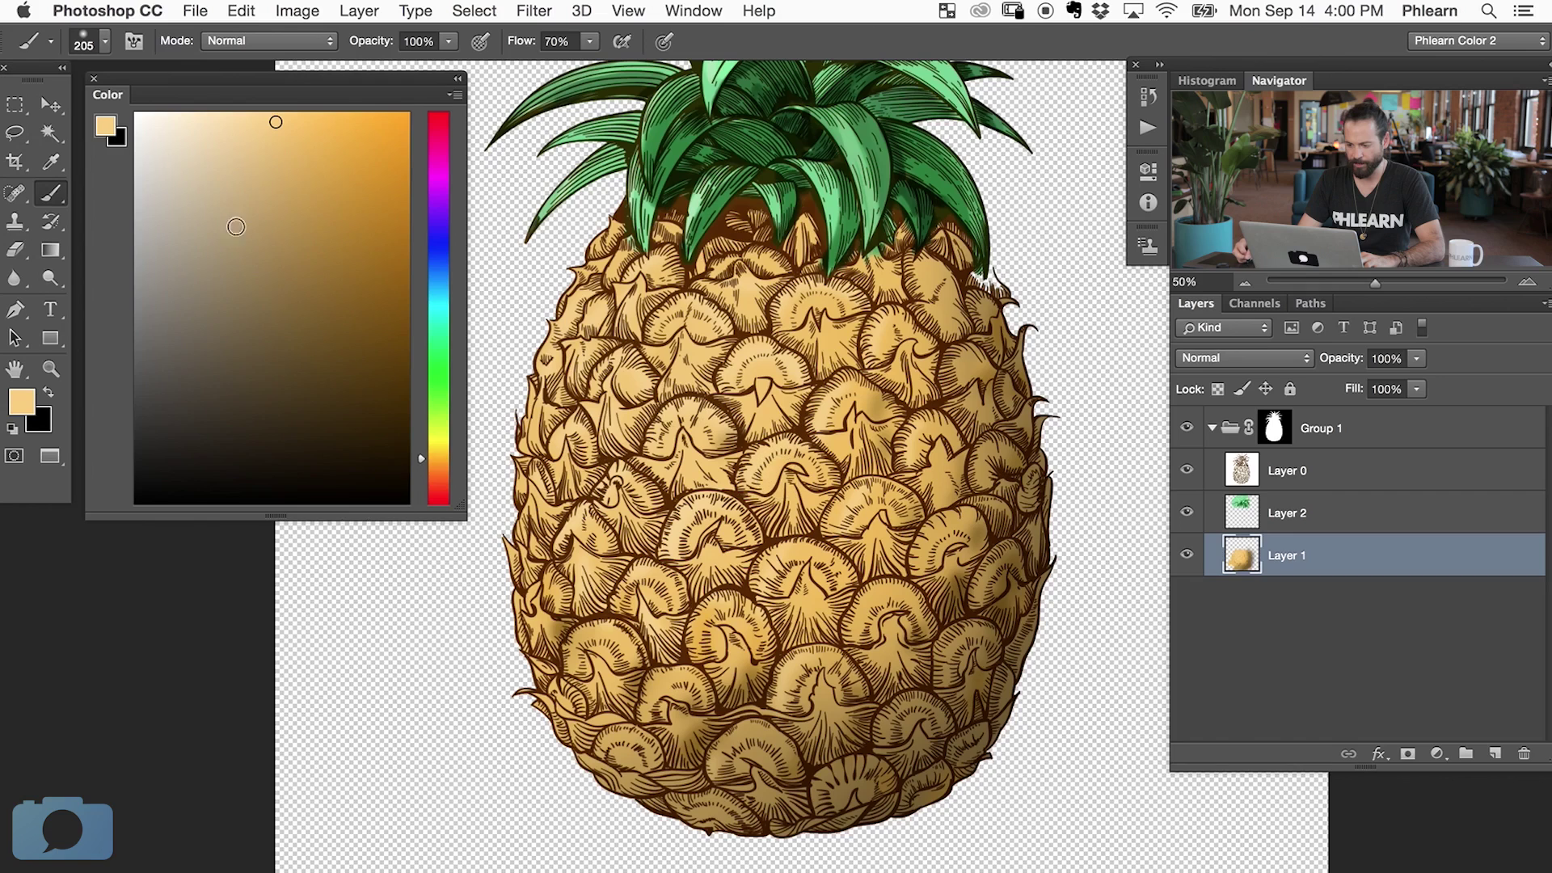
pyautogui.click(406, 114)
pyautogui.moveTo(715, 431); pyautogui.dragTo(700, 433)
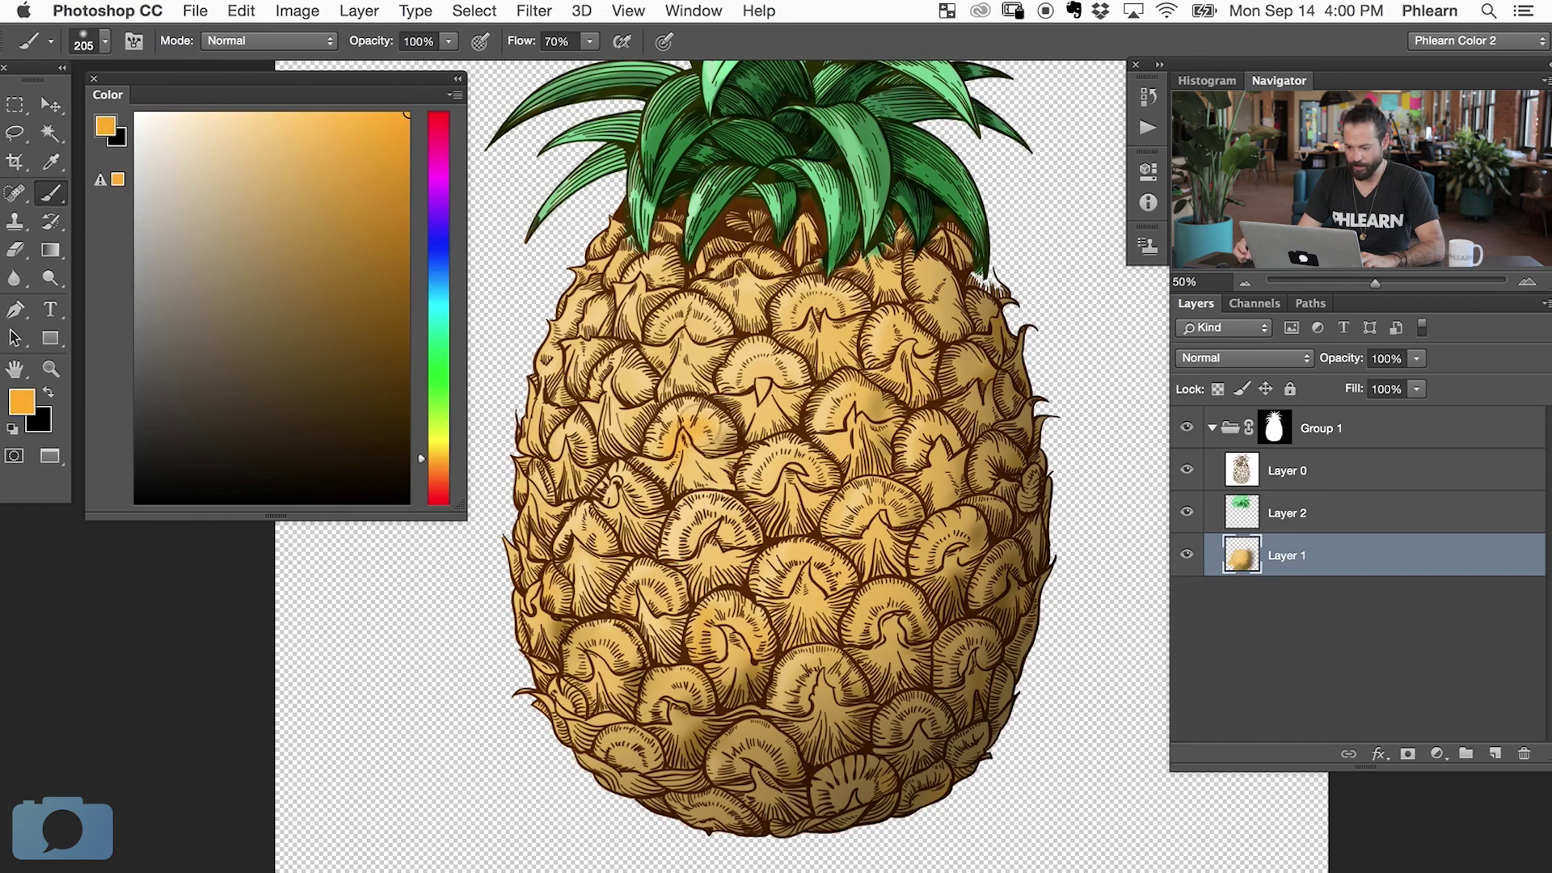
pyautogui.press('super+z')
pyautogui.press('super+z')
# - Brighten the lower scales with a light golden orange, and sample brown and golden tones from the body
pyautogui.click(327, 133)
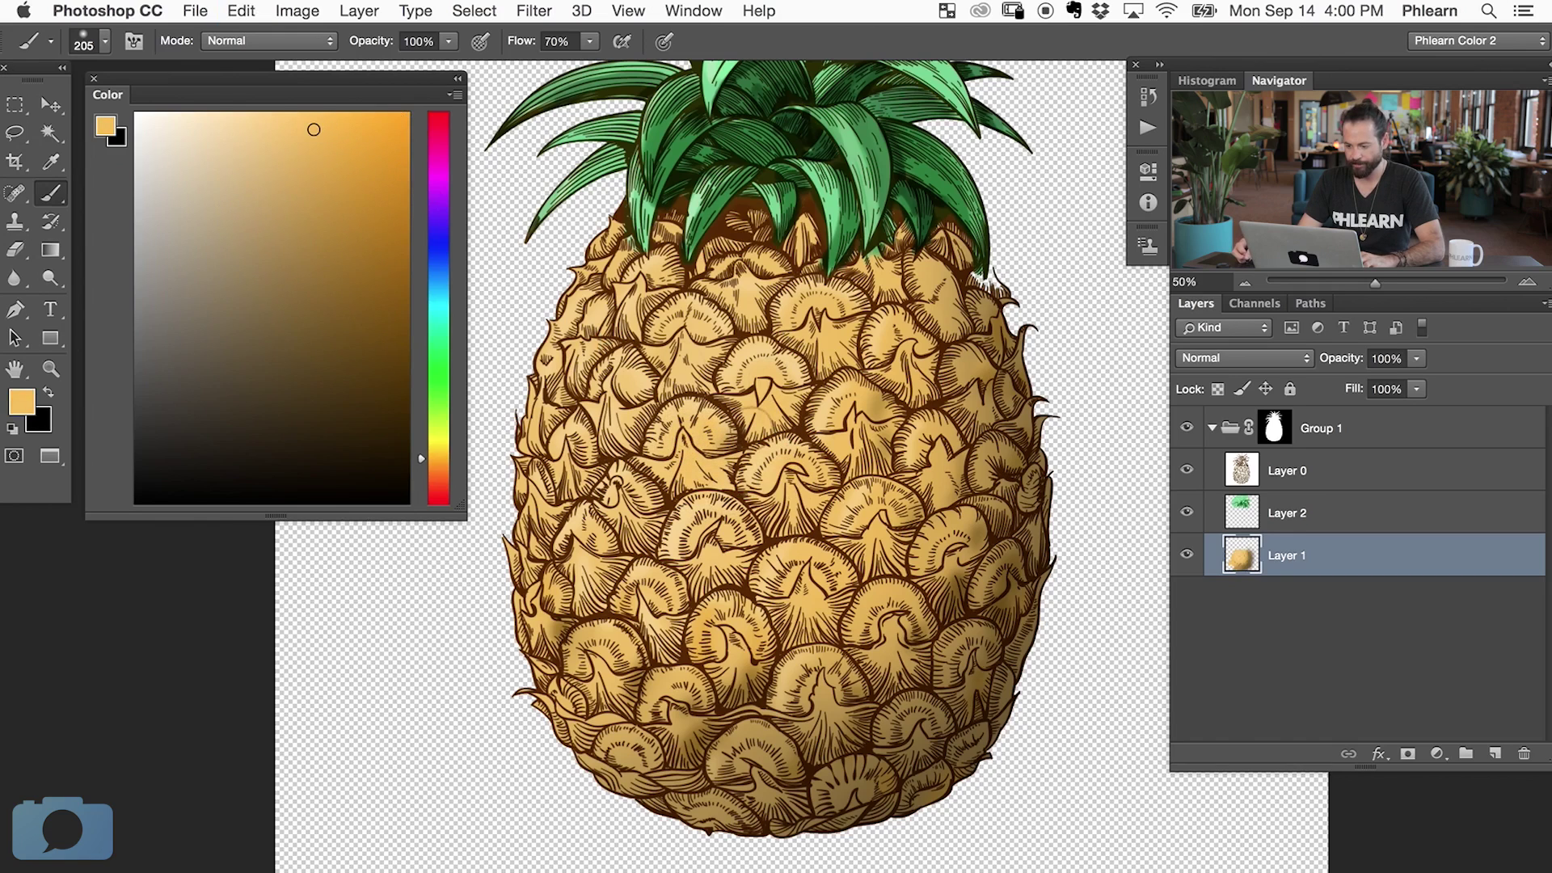
pyautogui.moveTo(728, 665); pyautogui.dragTo(698, 737)
pyautogui.moveTo(920, 728); pyautogui.dragTo(880, 717)
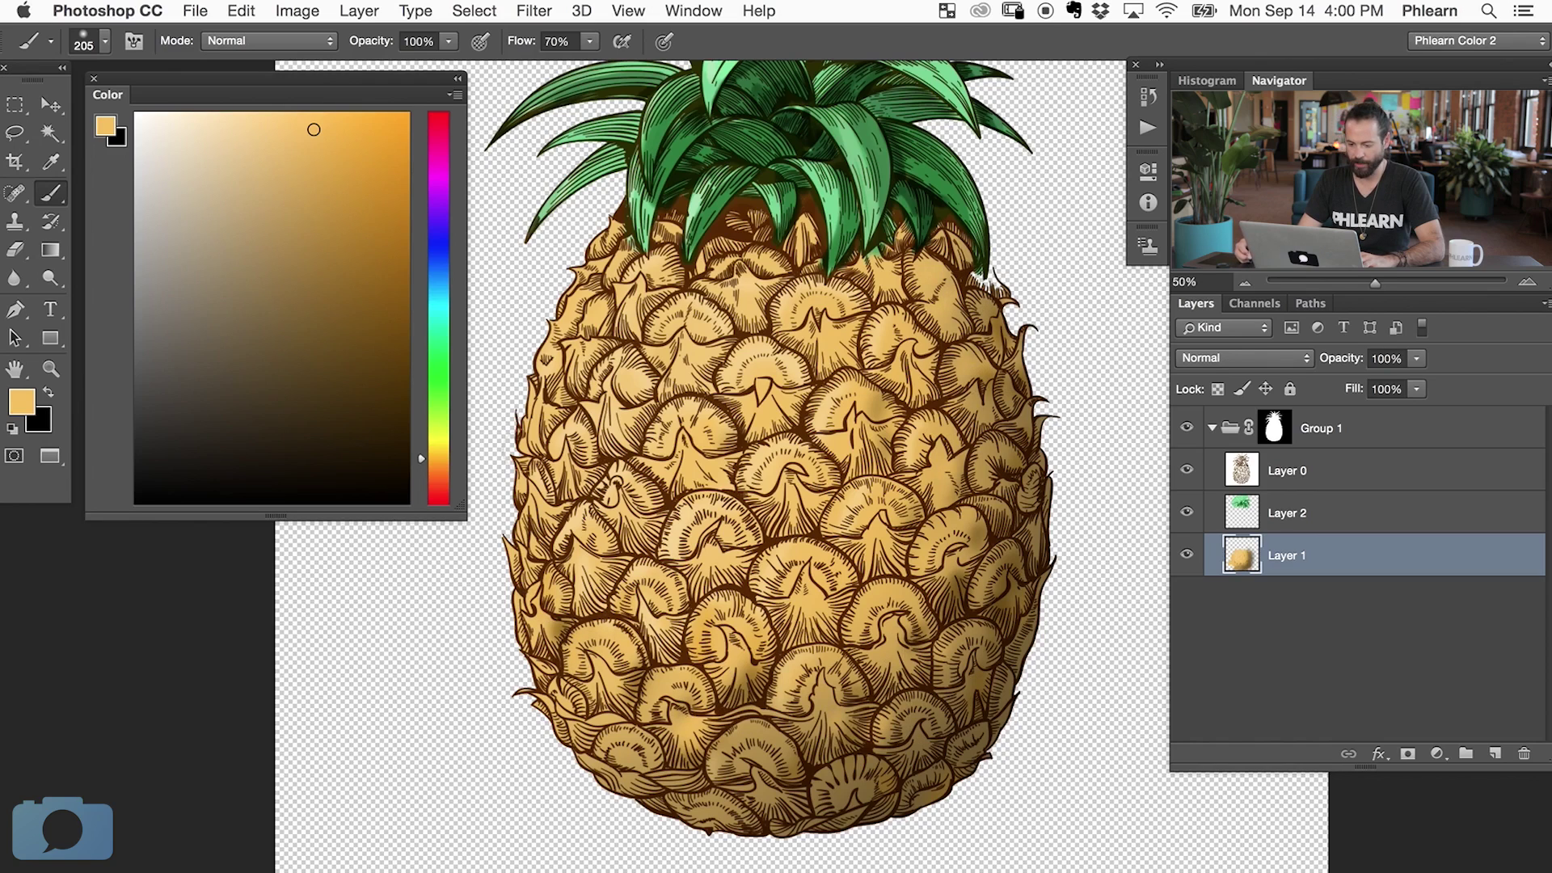
pyautogui.press('super+minus')
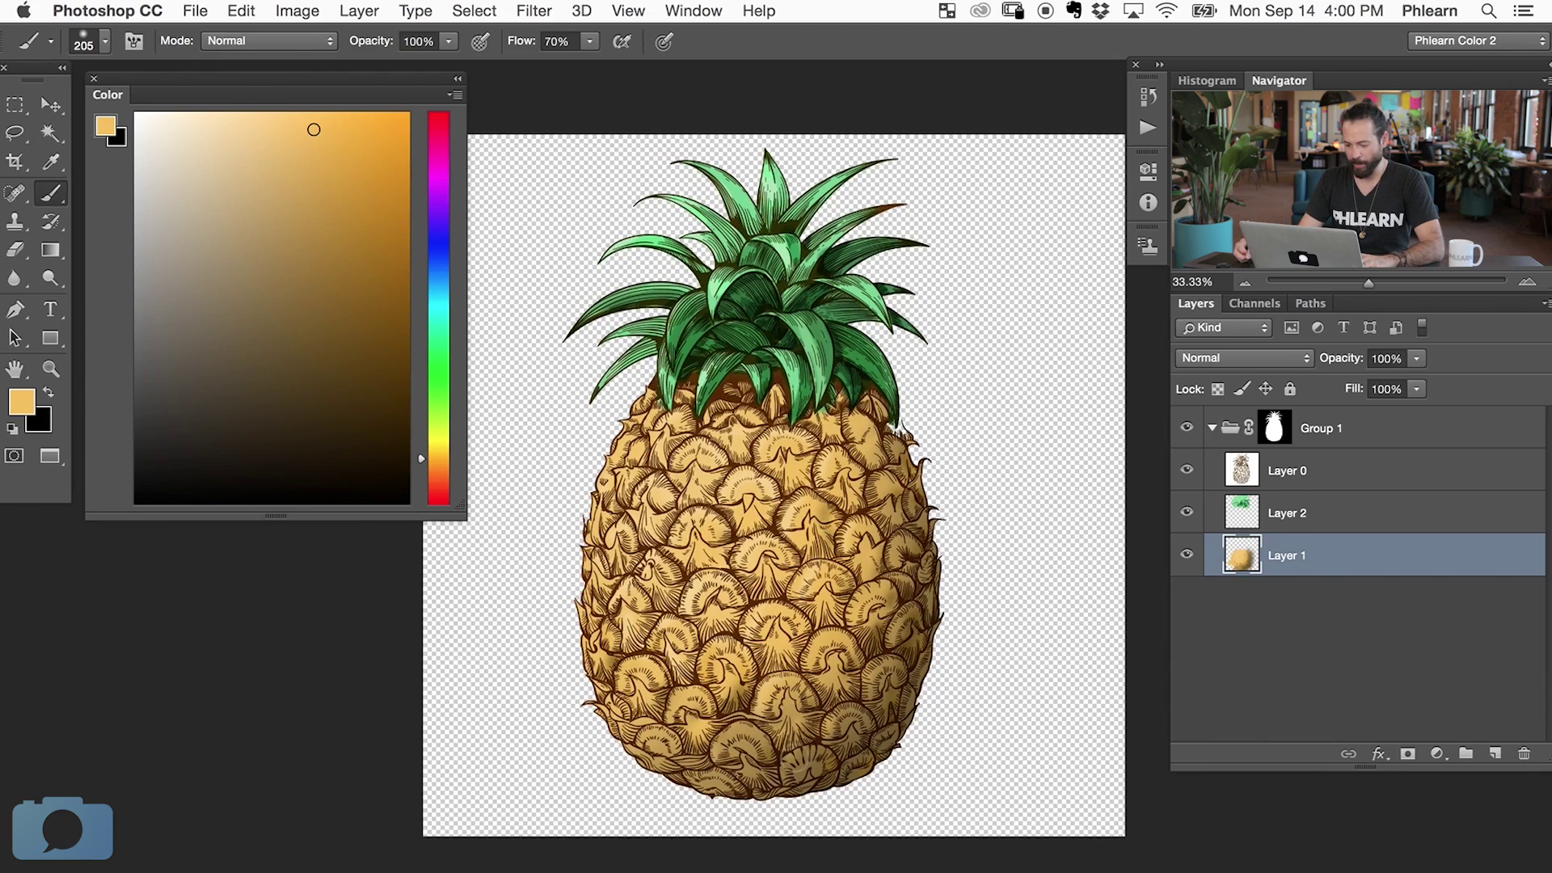
pyautogui.keyDown('alt'); pyautogui.click(831, 710); pyautogui.keyUp('alt')
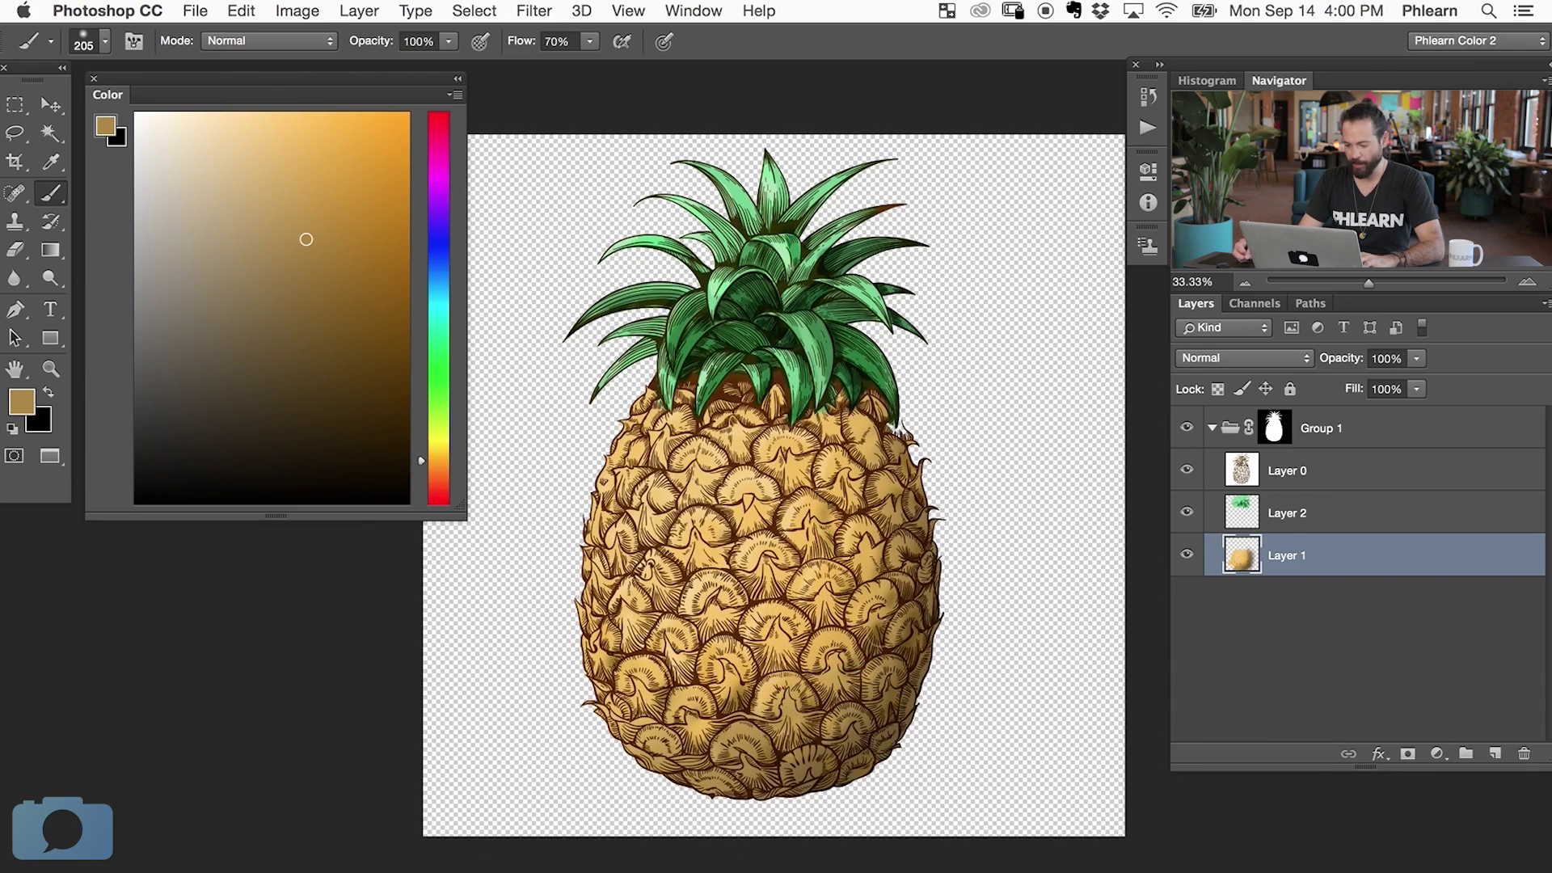
pyautogui.keyDown('alt'); pyautogui.click(863, 596); pyautogui.keyUp('alt')
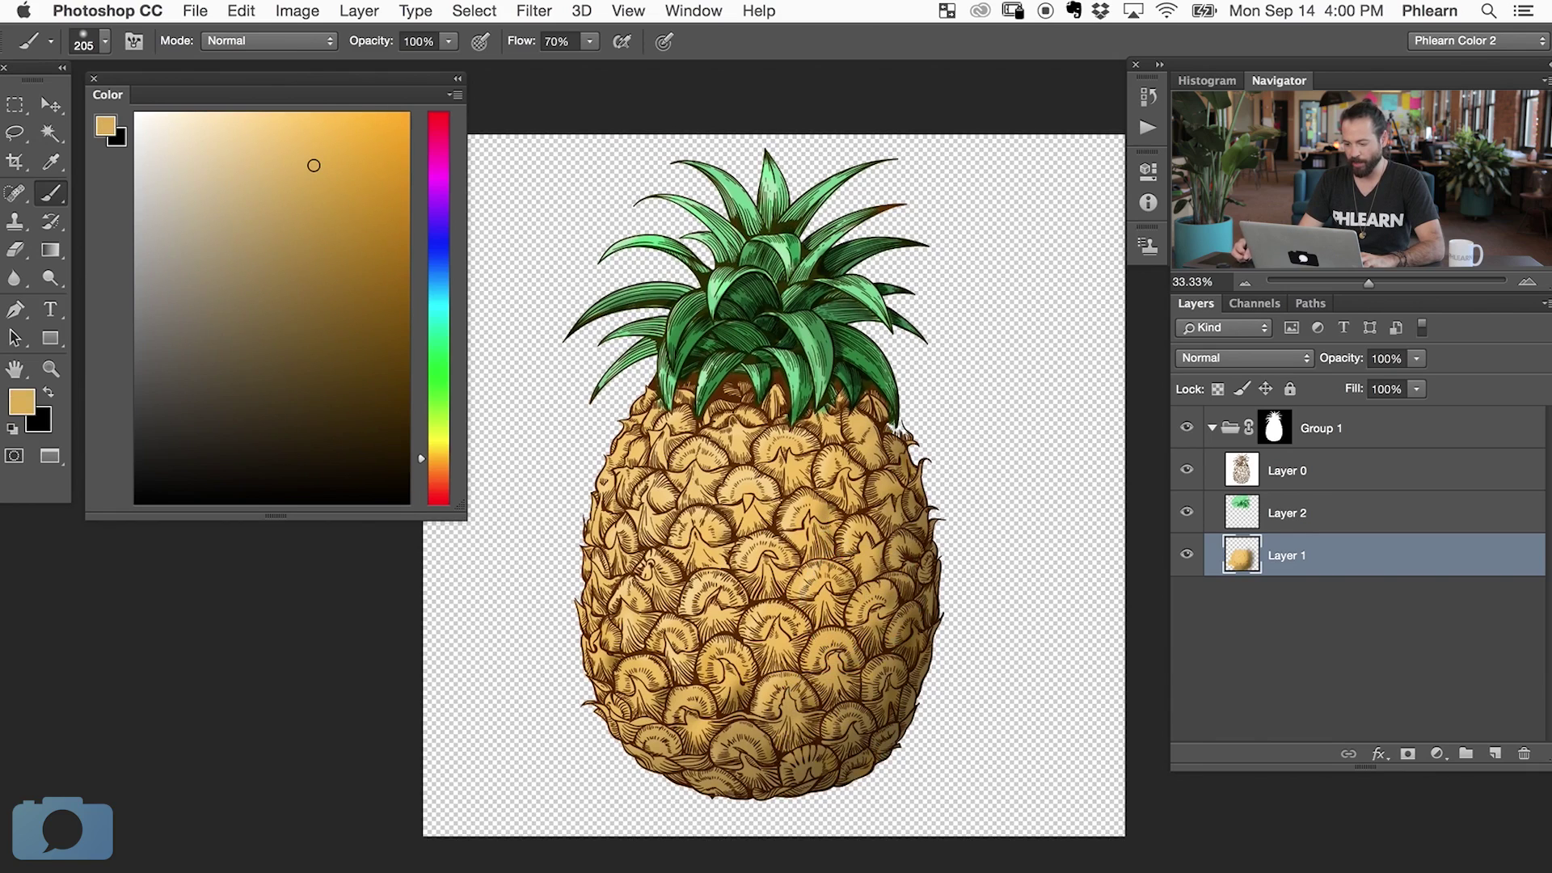
pyautogui.moveTo(819, 614); pyautogui.dragTo(854, 617)
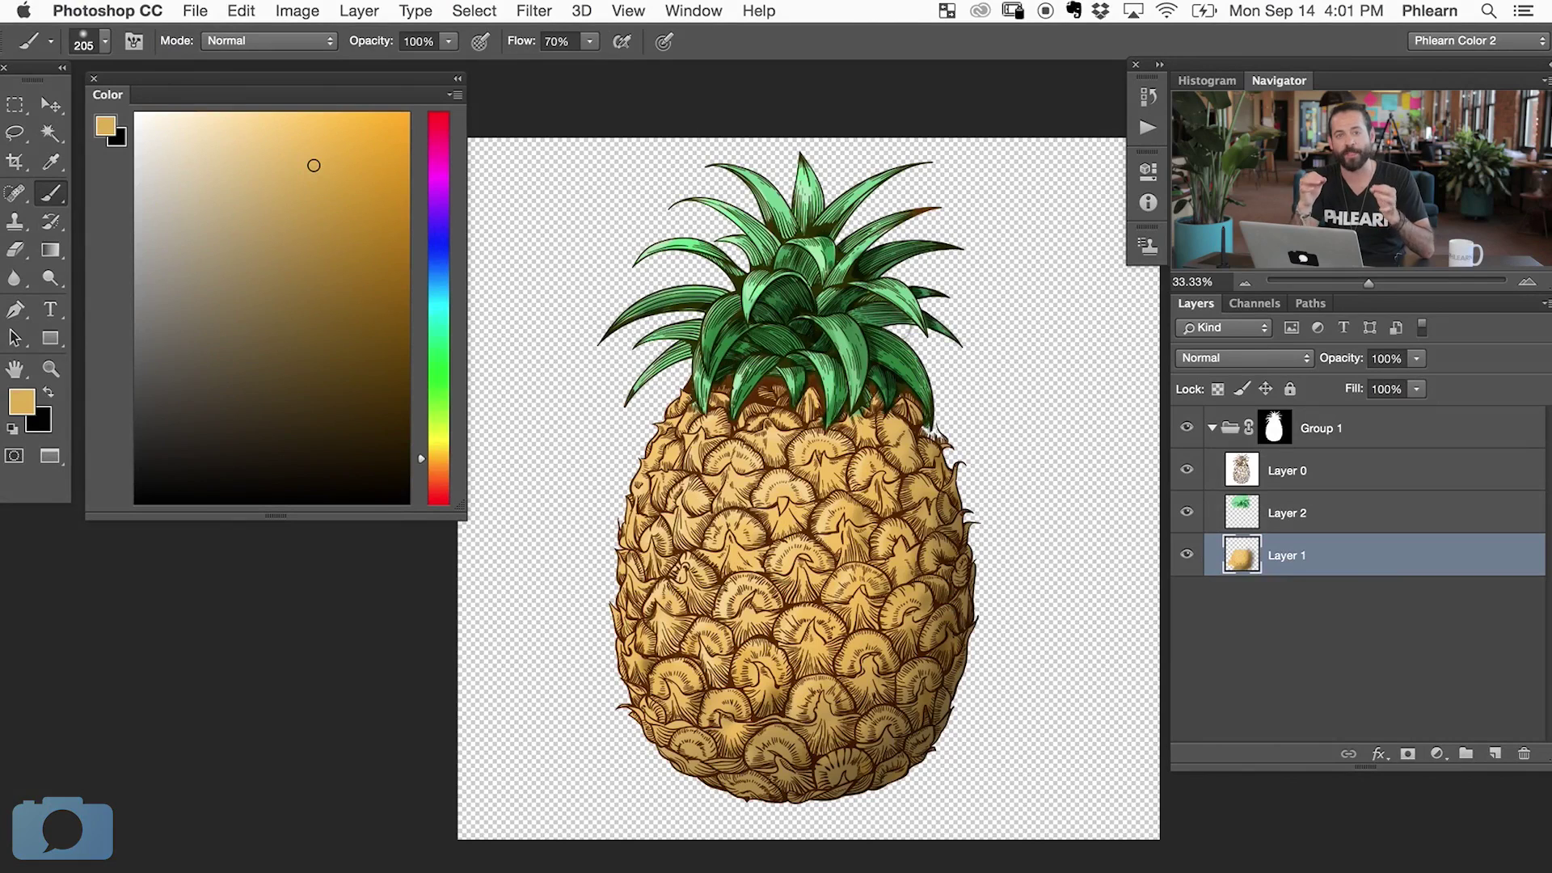
# - Add a new layer directly above Layer 2, check what Layers 1 and 2 contain, and set the new layer's blend mode to Soft Light
pyautogui.press('super+shift+alt+n')
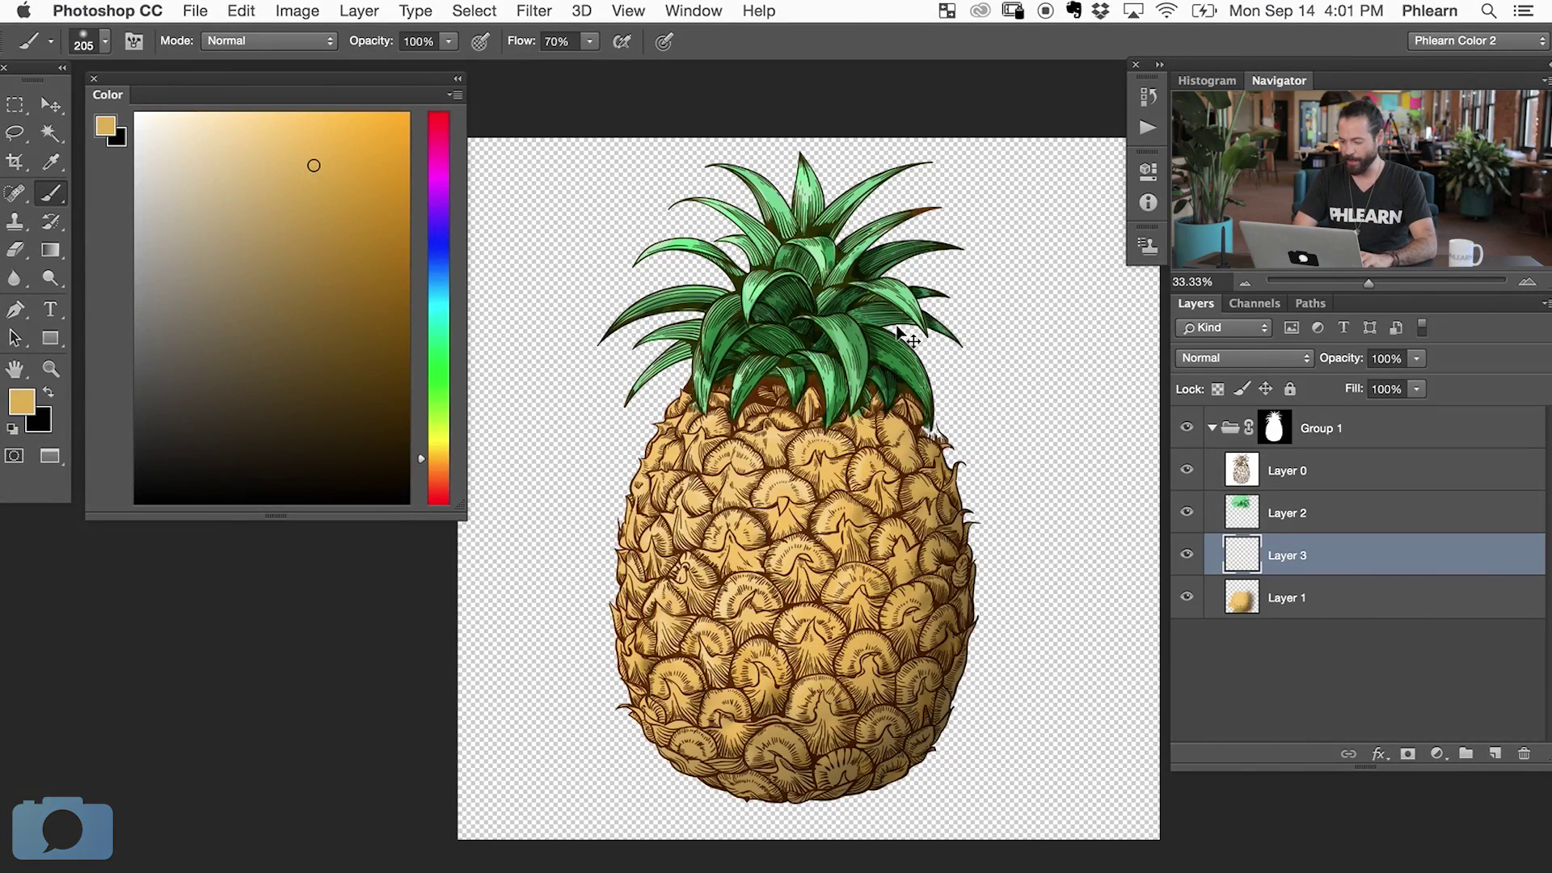
pyautogui.press('super+bracketright')
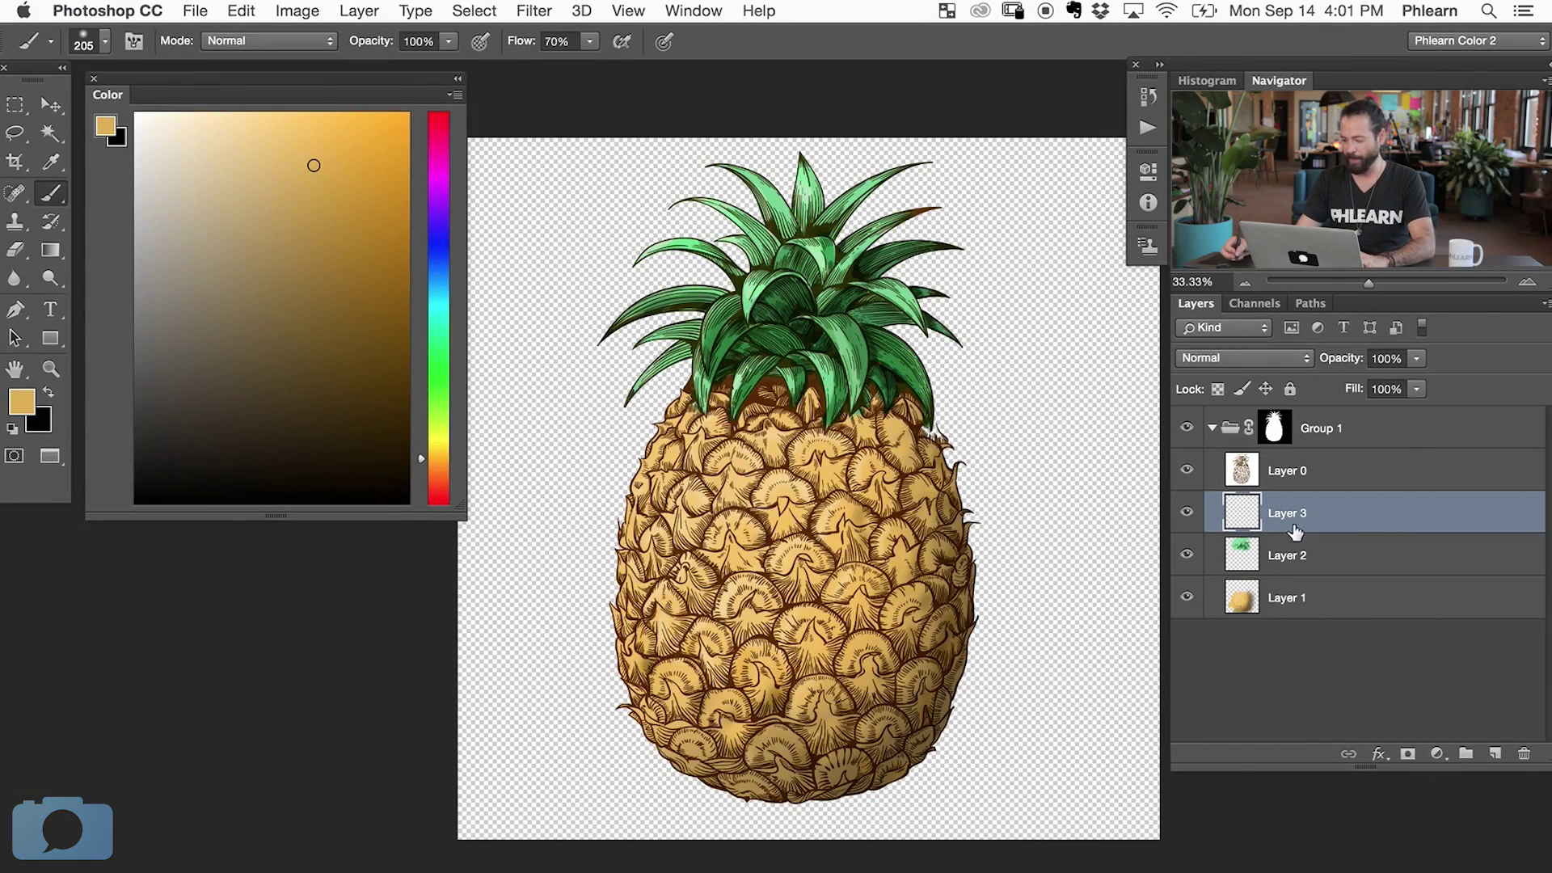
pyautogui.click(1187, 556)
pyautogui.click(1185, 558)
pyautogui.click(1188, 599)
pyautogui.click(1188, 599)
pyautogui.click(1185, 600)
pyautogui.click(1184, 601)
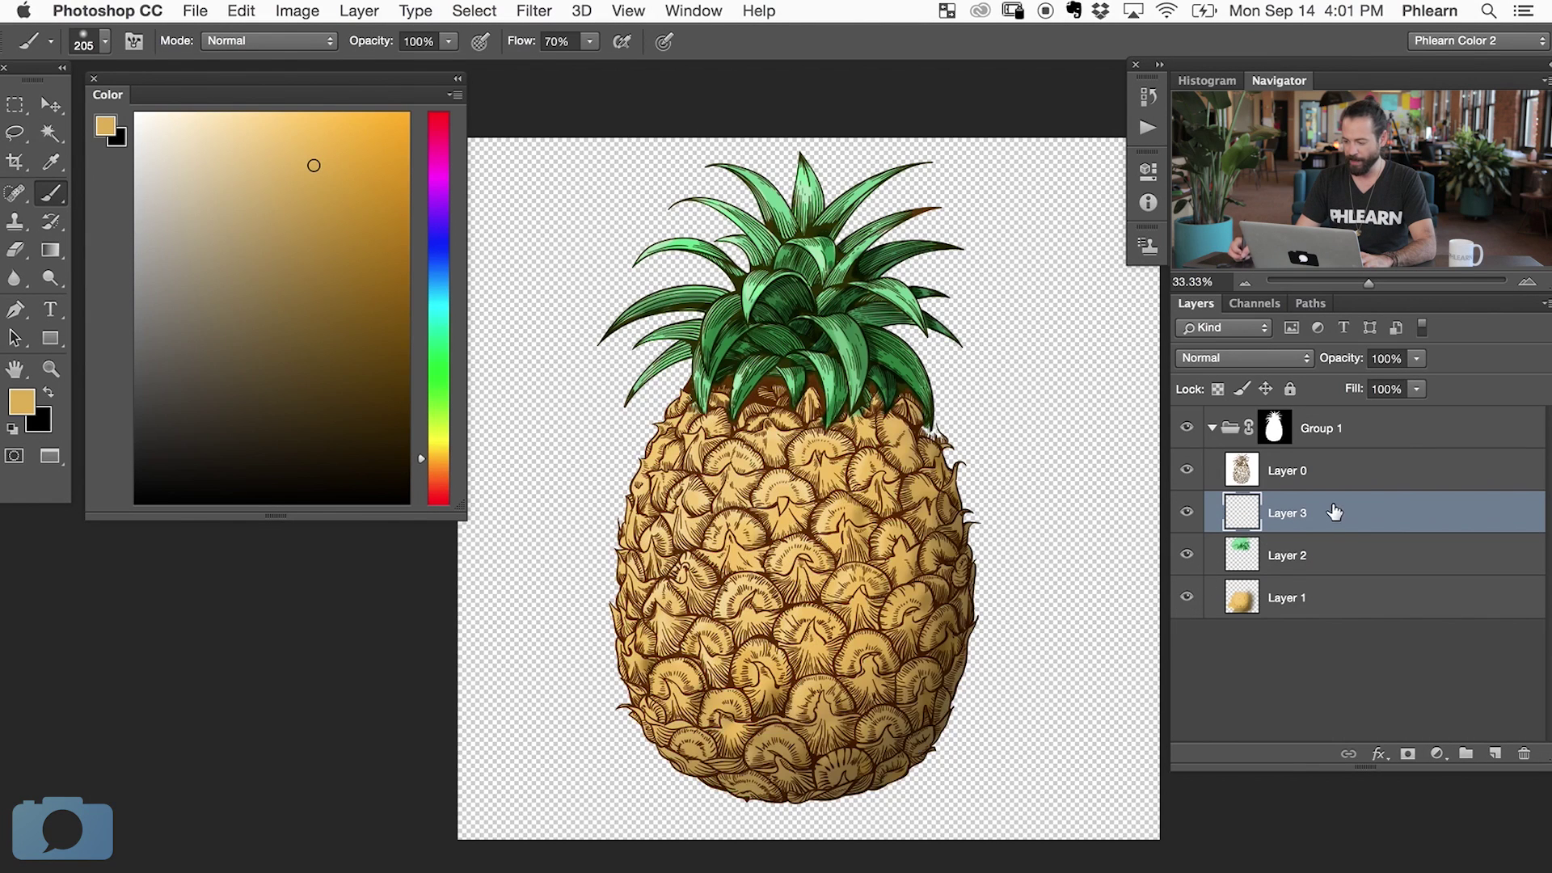
pyautogui.click(1242, 358)
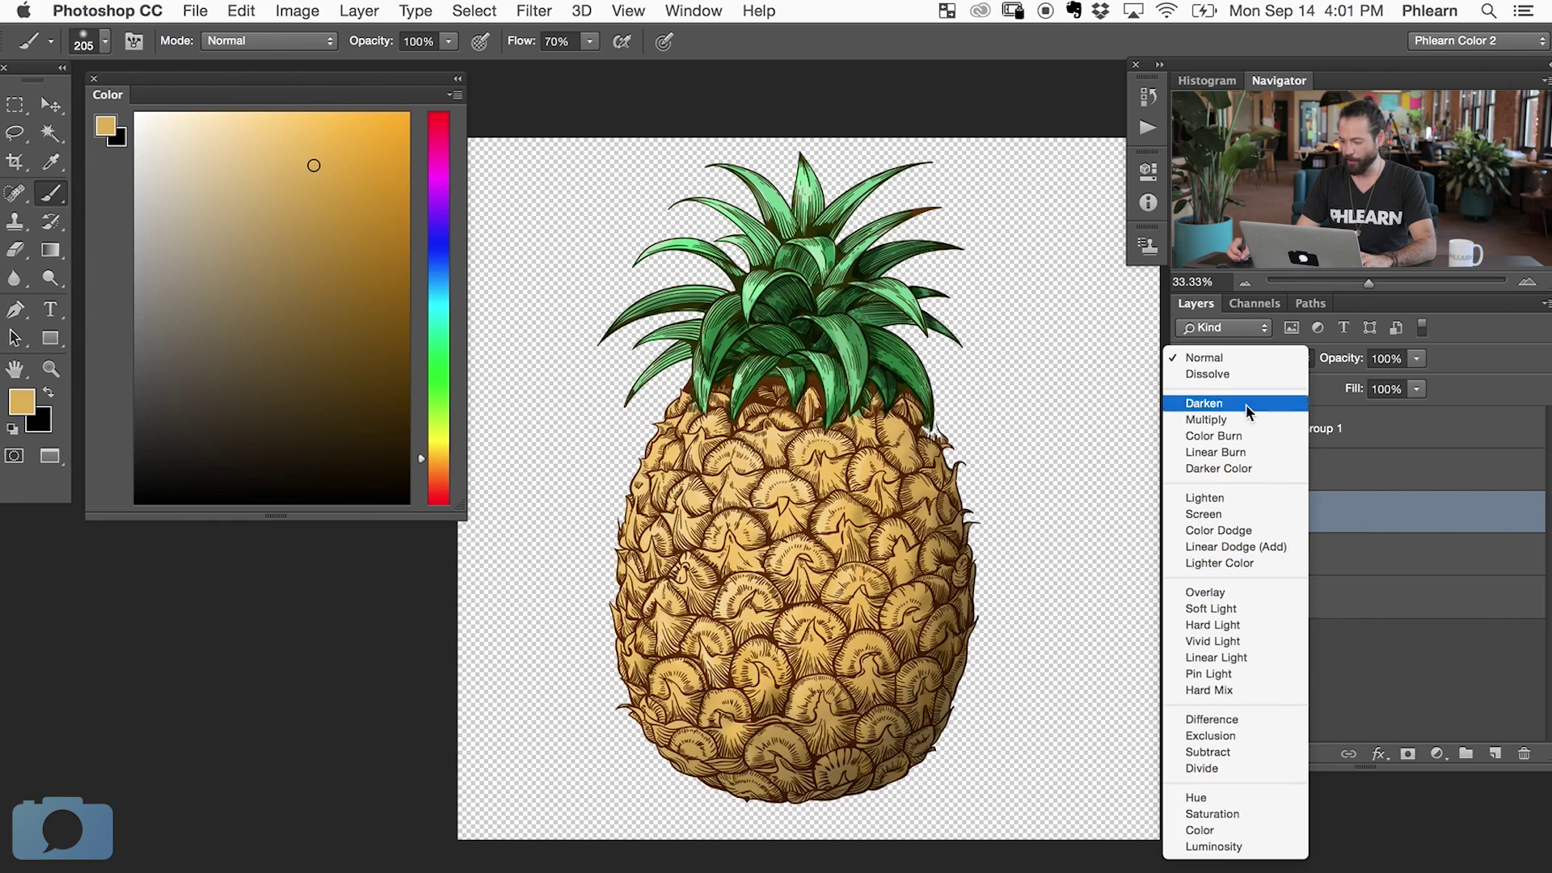
pyautogui.click(1249, 610)
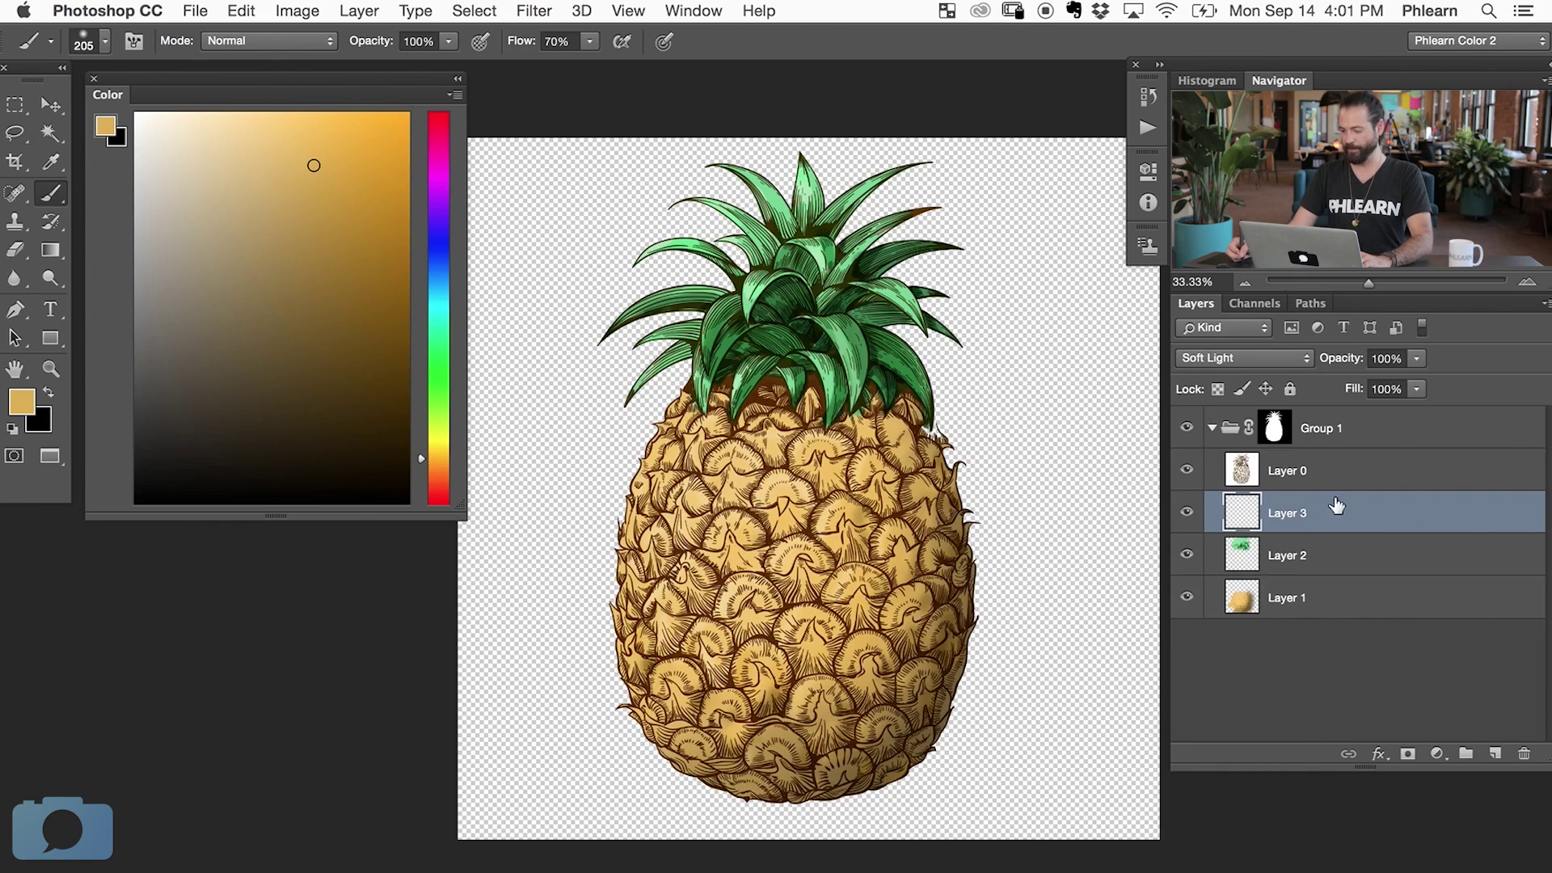
# - Try tinting the pineapple body and lower leaves purple on Layer 3 with the brush at 982
pyautogui.click(430, 177)
pyautogui.click(299, 194)
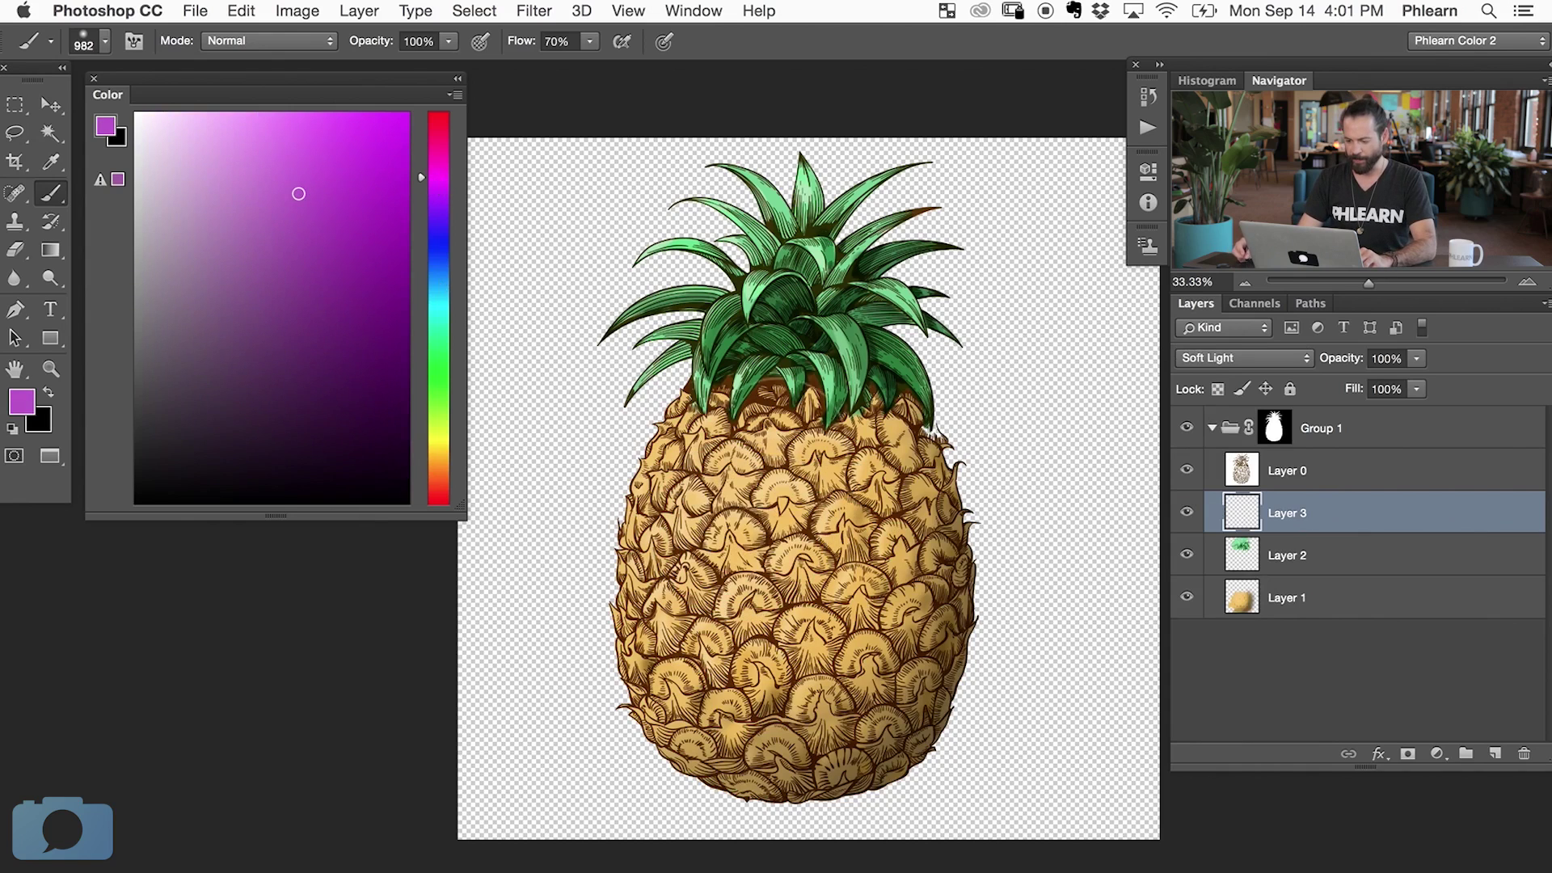
pyautogui.moveTo(763, 525); pyautogui.dragTo(816, 618)
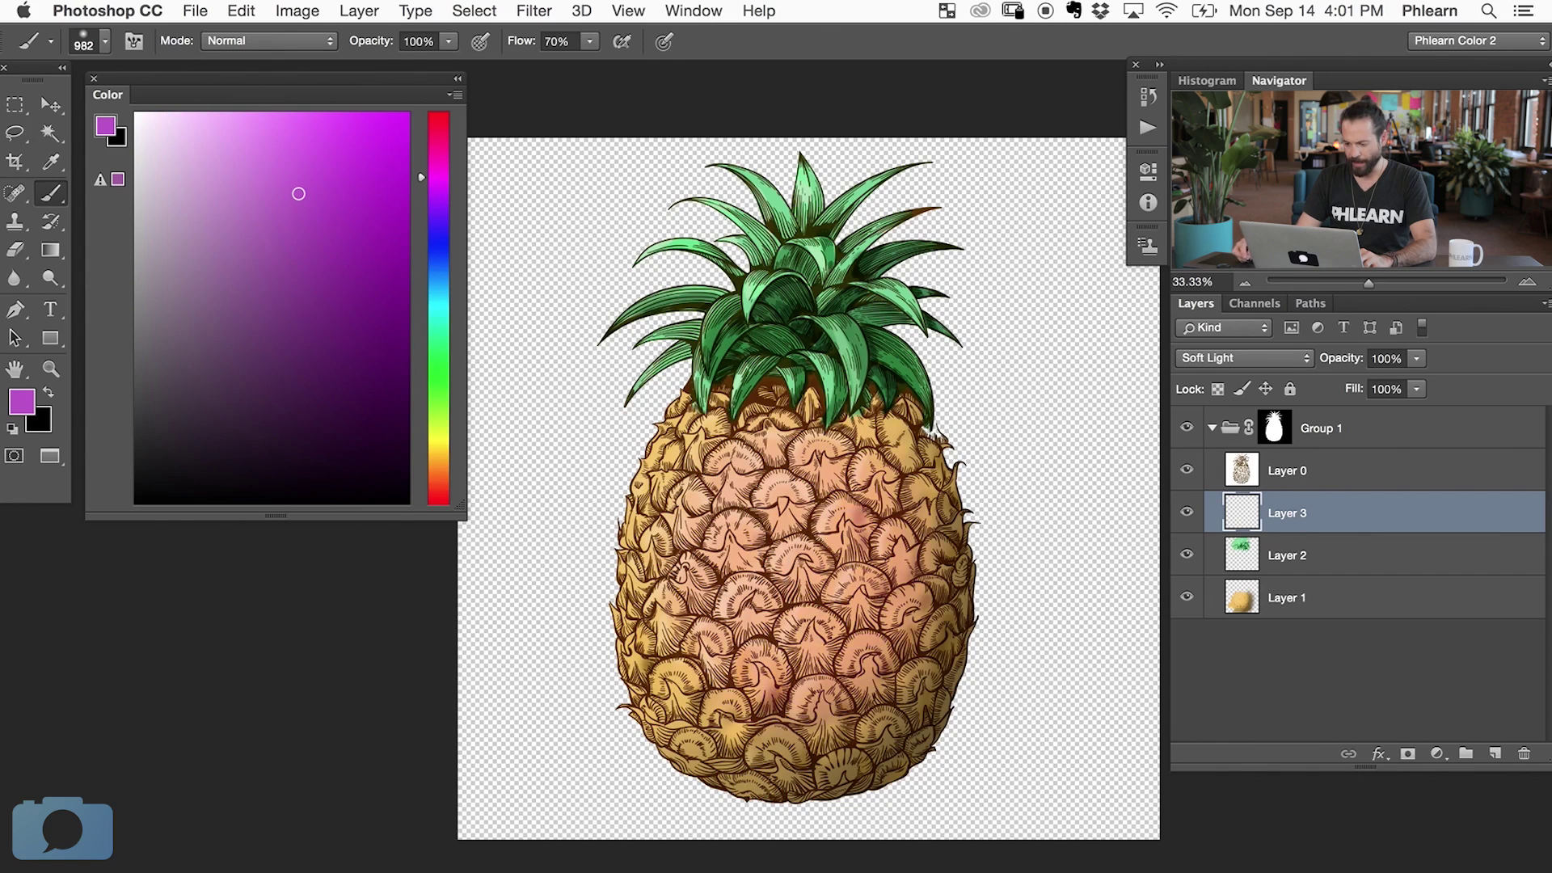
pyautogui.moveTo(776, 472)
pyautogui.mouseDown()
pyautogui.moveTo(792, 762)
pyautogui.moveTo(931, 717)
pyautogui.moveTo(886, 396)
pyautogui.moveTo(703, 716)
pyautogui.mouseUp()
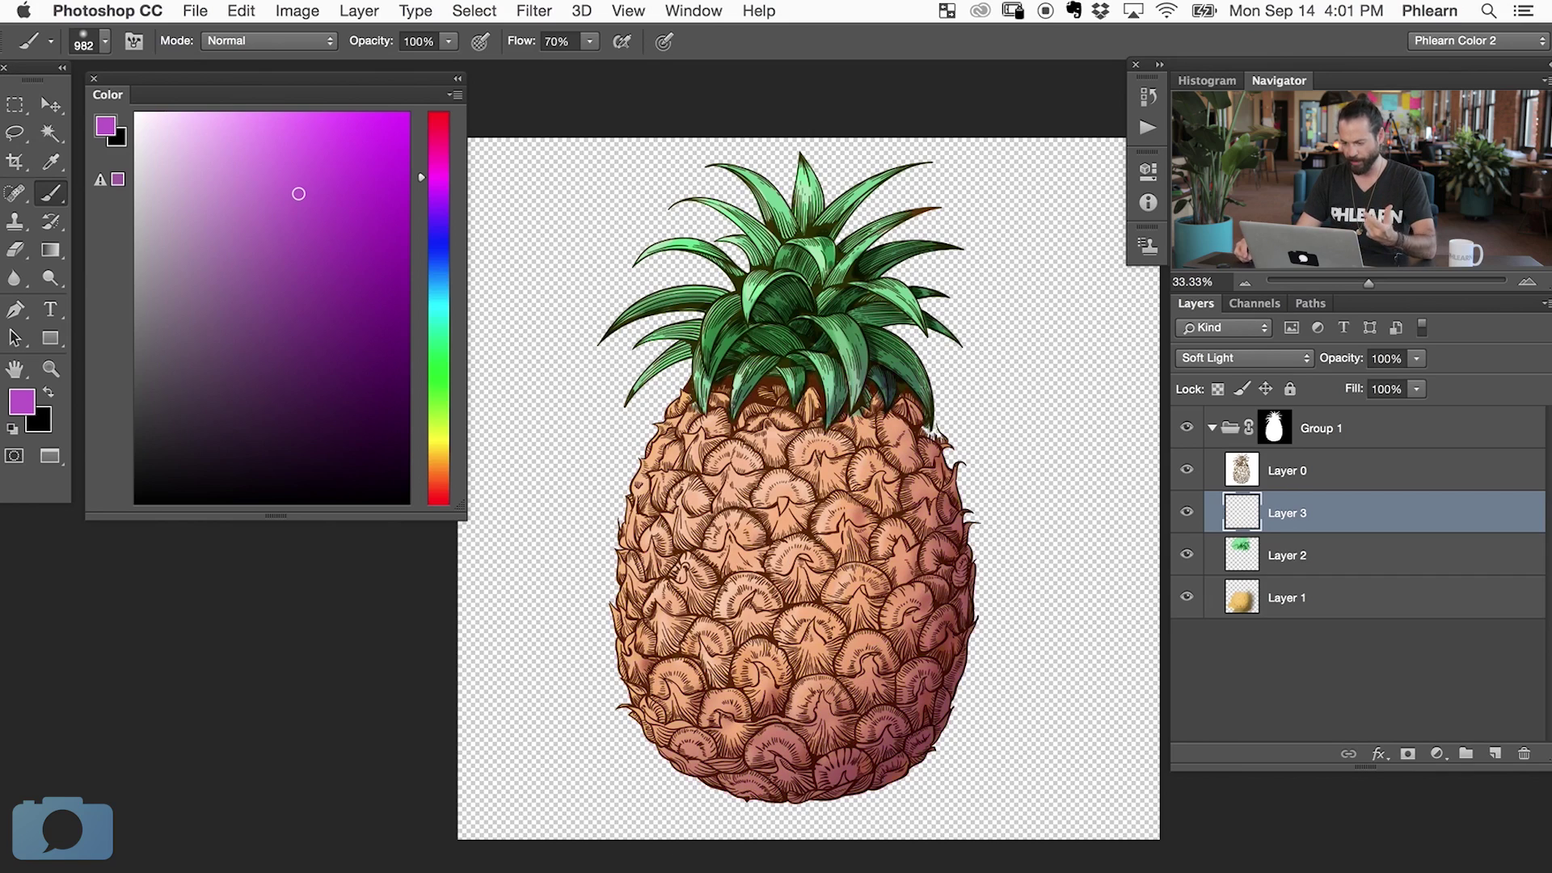
pyautogui.moveTo(867, 356)
pyautogui.mouseDown()
pyautogui.moveTo(833, 298)
pyautogui.moveTo(857, 256)
pyautogui.mouseUp()
pyautogui.press('super+alt+z')
pyautogui.press('super+alt+z')
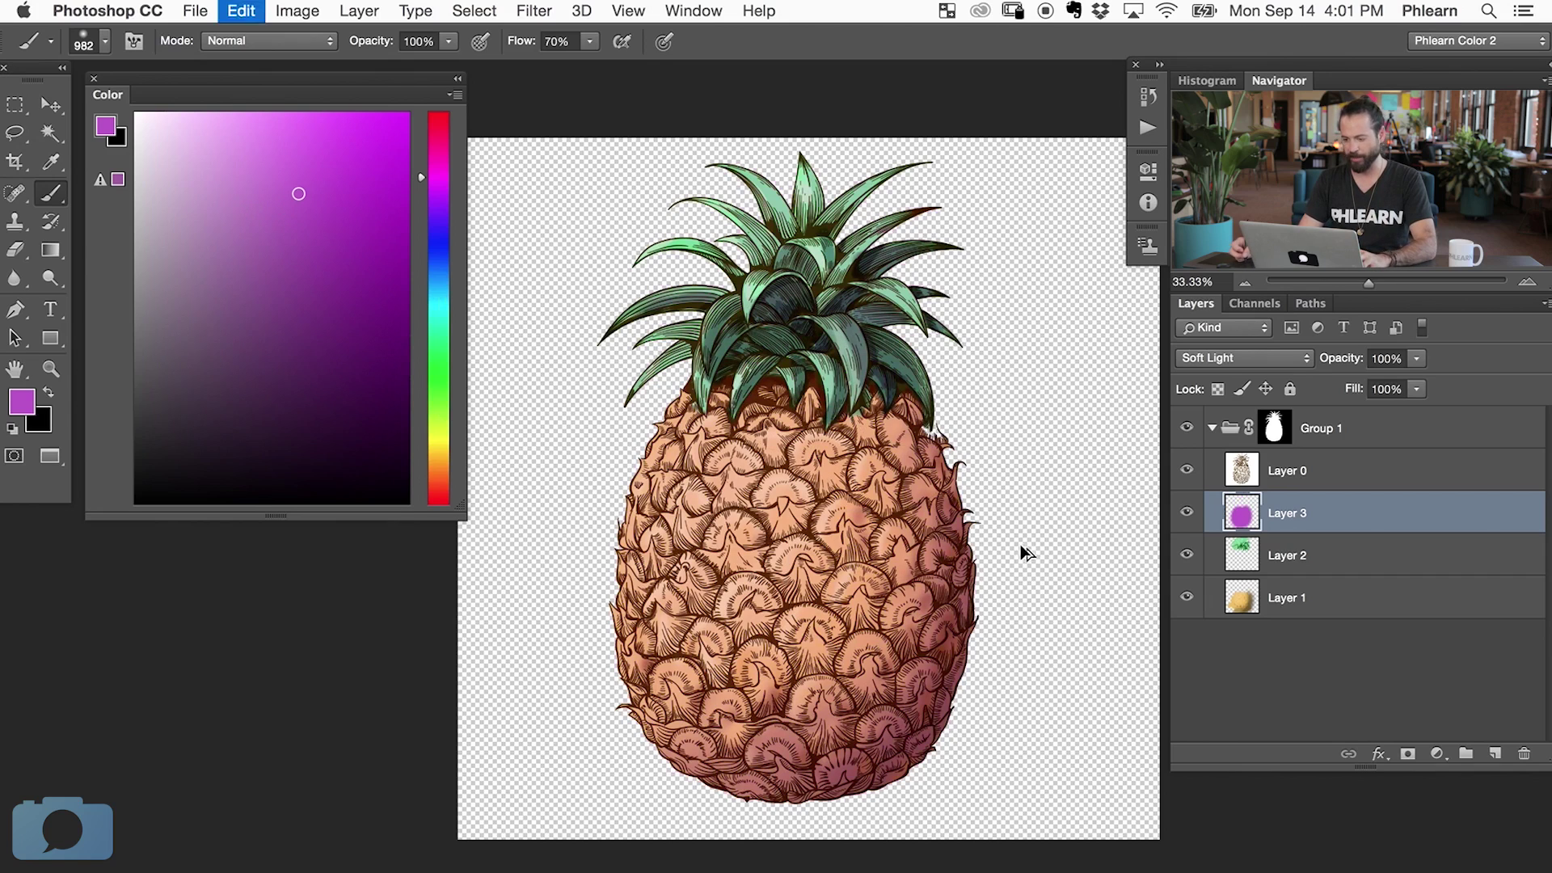
pyautogui.press('super+alt+z')
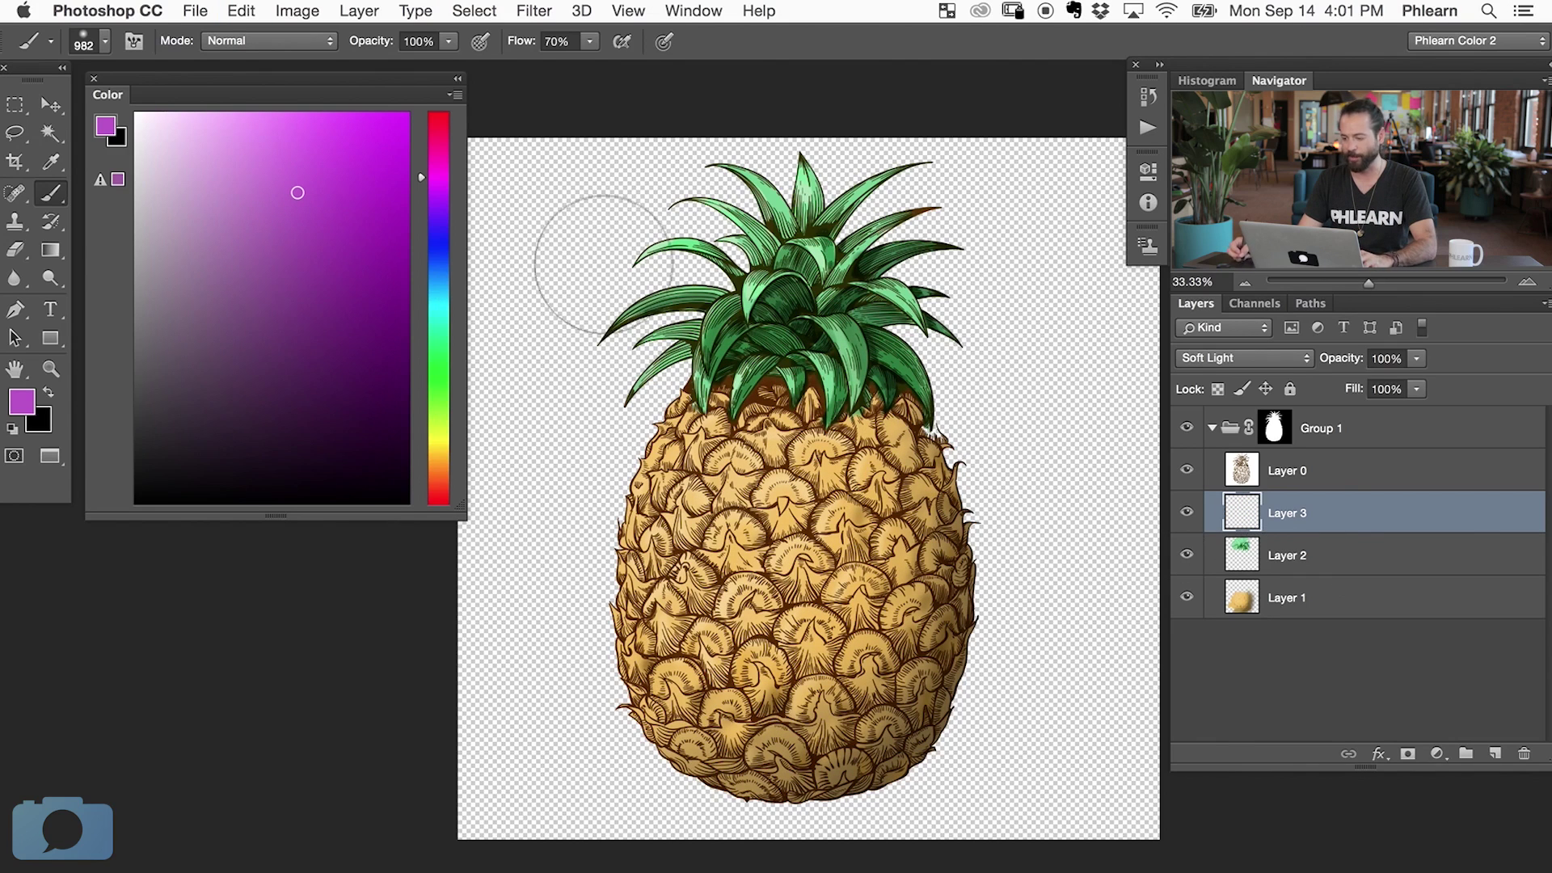
# - Enlarge the brush to 1434 and tint the body on Layer 3 with burnt orange, adding red along its lower-right edge
pyautogui.click(447, 466)
pyautogui.click(449, 473)
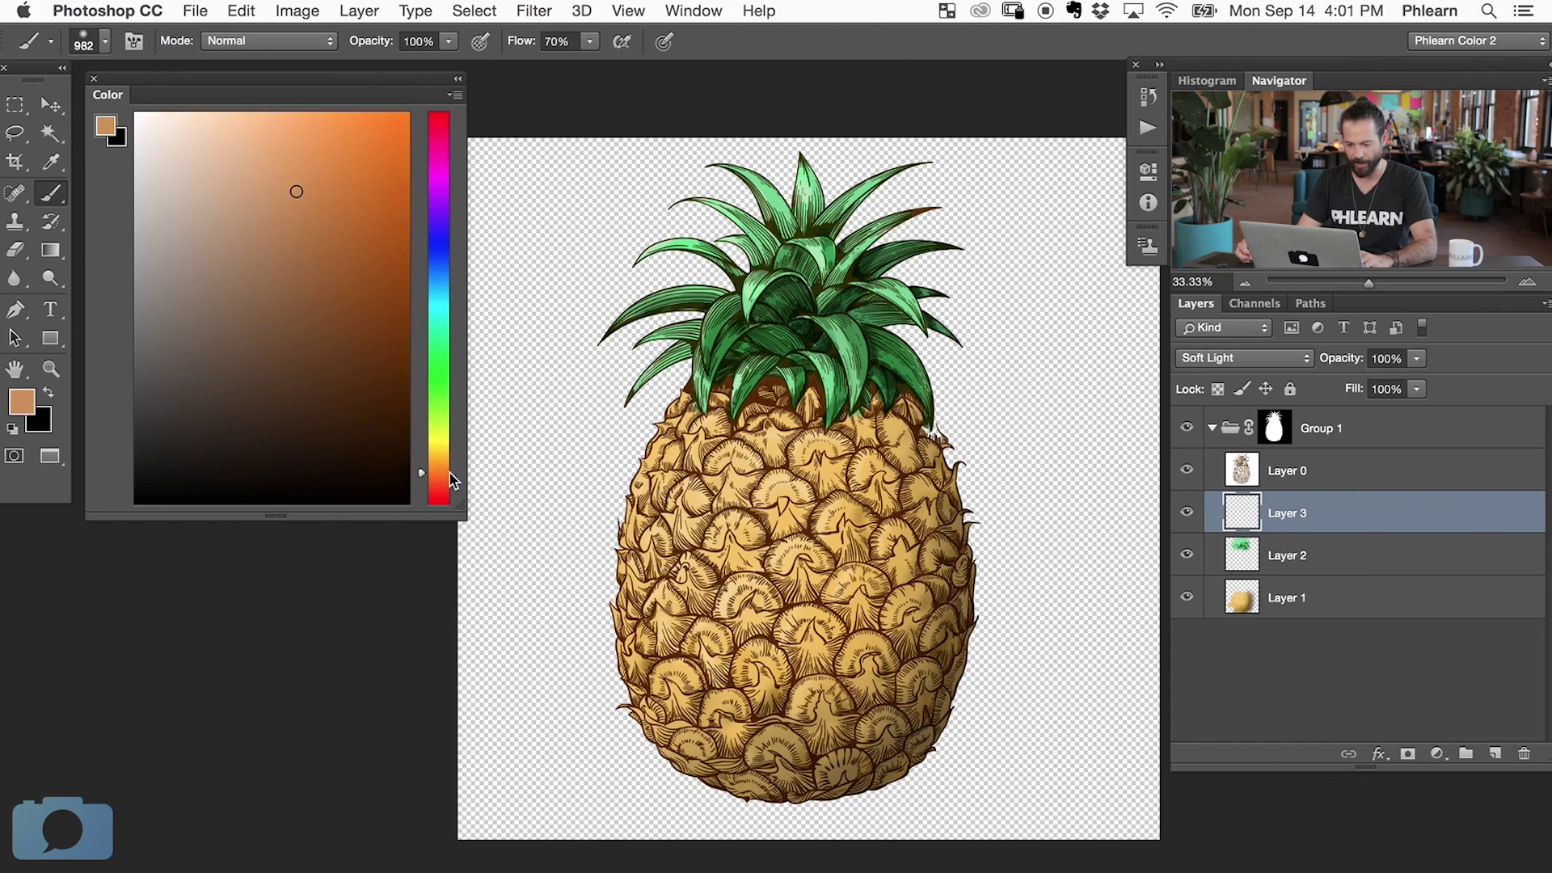
pyautogui.moveTo(366, 248); pyautogui.dragTo(374, 227)
pyautogui.moveTo(898, 572); pyautogui.dragTo(958, 573)
pyautogui.moveTo(913, 696)
pyautogui.mouseDown()
pyautogui.moveTo(927, 523)
pyautogui.moveTo(829, 622)
pyautogui.moveTo(668, 569)
pyautogui.mouseUp()
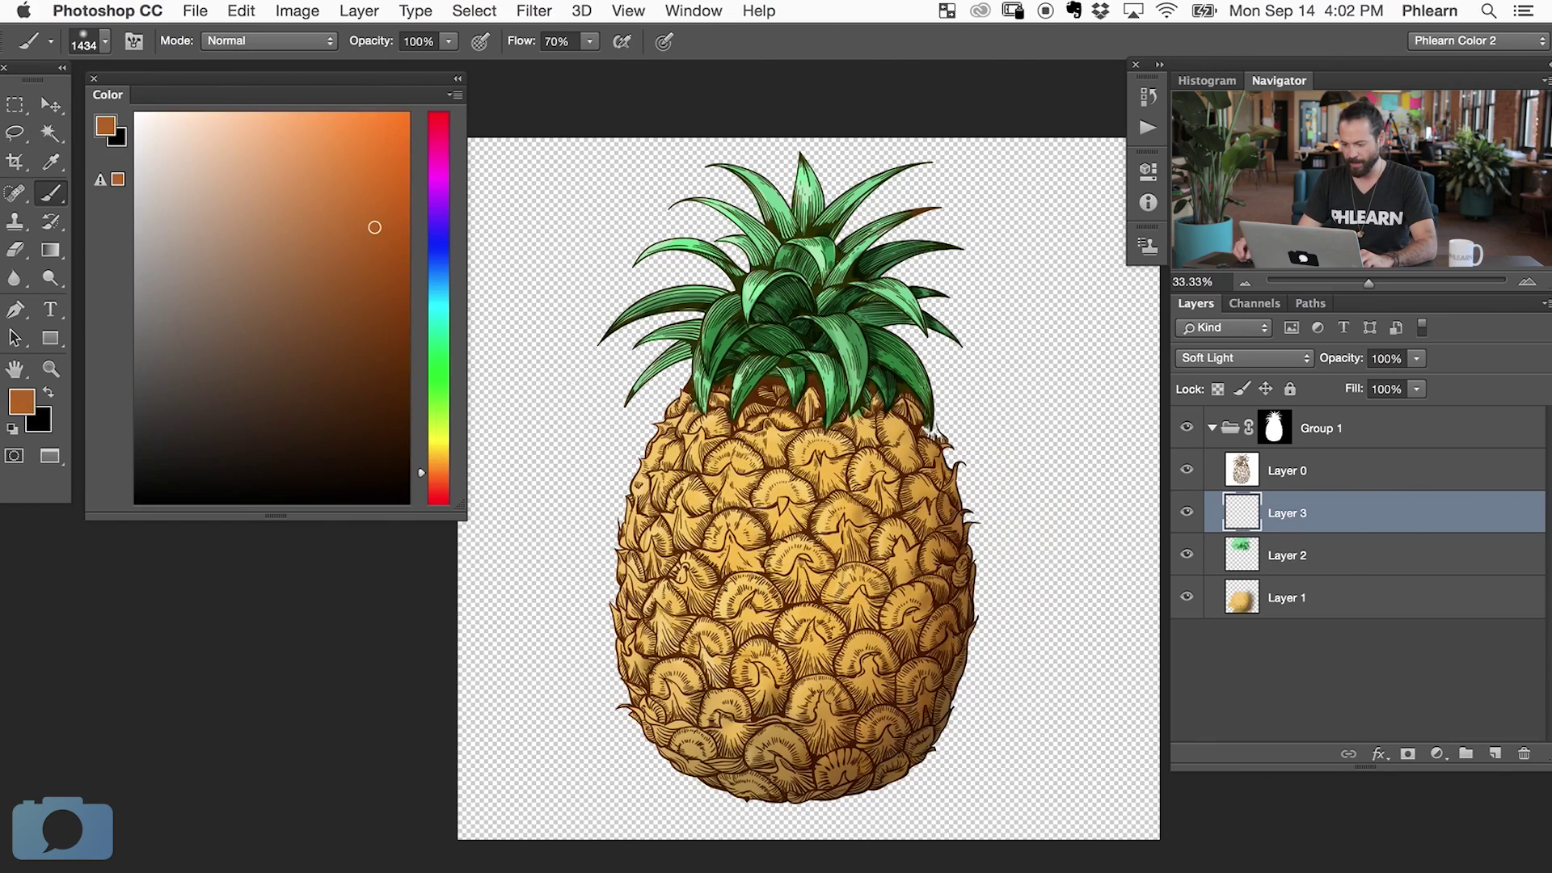
pyautogui.click(440, 485)
pyautogui.moveTo(950, 639)
pyautogui.mouseDown()
pyautogui.moveTo(859, 754)
pyautogui.moveTo(939, 728)
pyautogui.mouseUp()
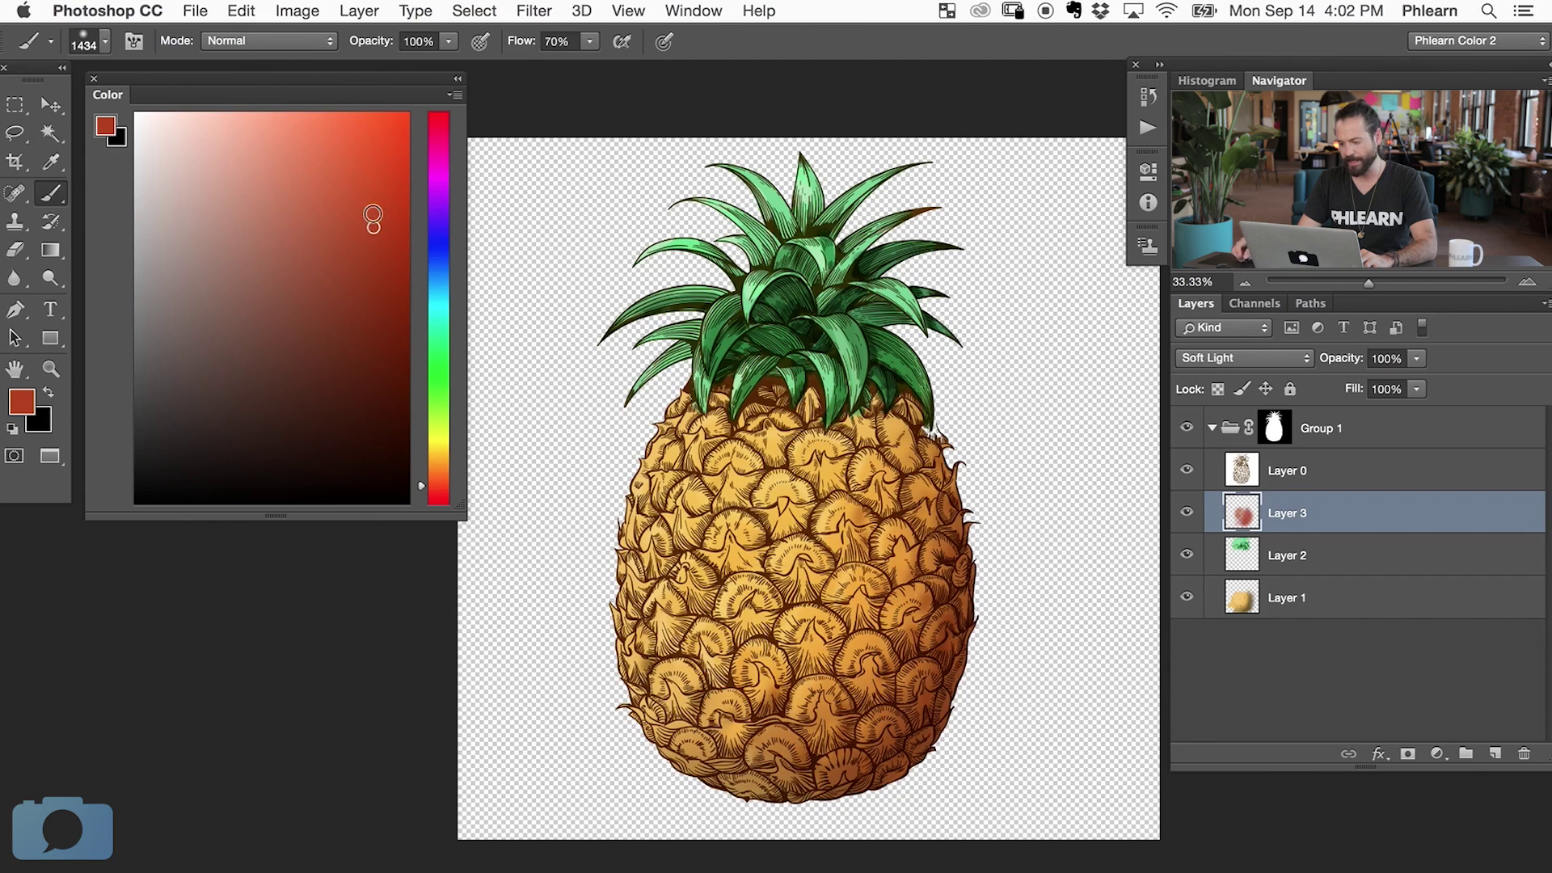
# - Tint the upper-left part of the body bright yellow on Layer 3, and compare the illustration with and without that layer
pyautogui.click(442, 441)
pyautogui.moveTo(357, 205); pyautogui.dragTo(393, 135)
pyautogui.click(442, 446)
pyautogui.moveTo(796, 426); pyautogui.dragTo(778, 434)
pyautogui.moveTo(785, 520)
pyautogui.mouseDown()
pyautogui.moveTo(685, 466)
pyautogui.moveTo(720, 619)
pyautogui.mouseUp()
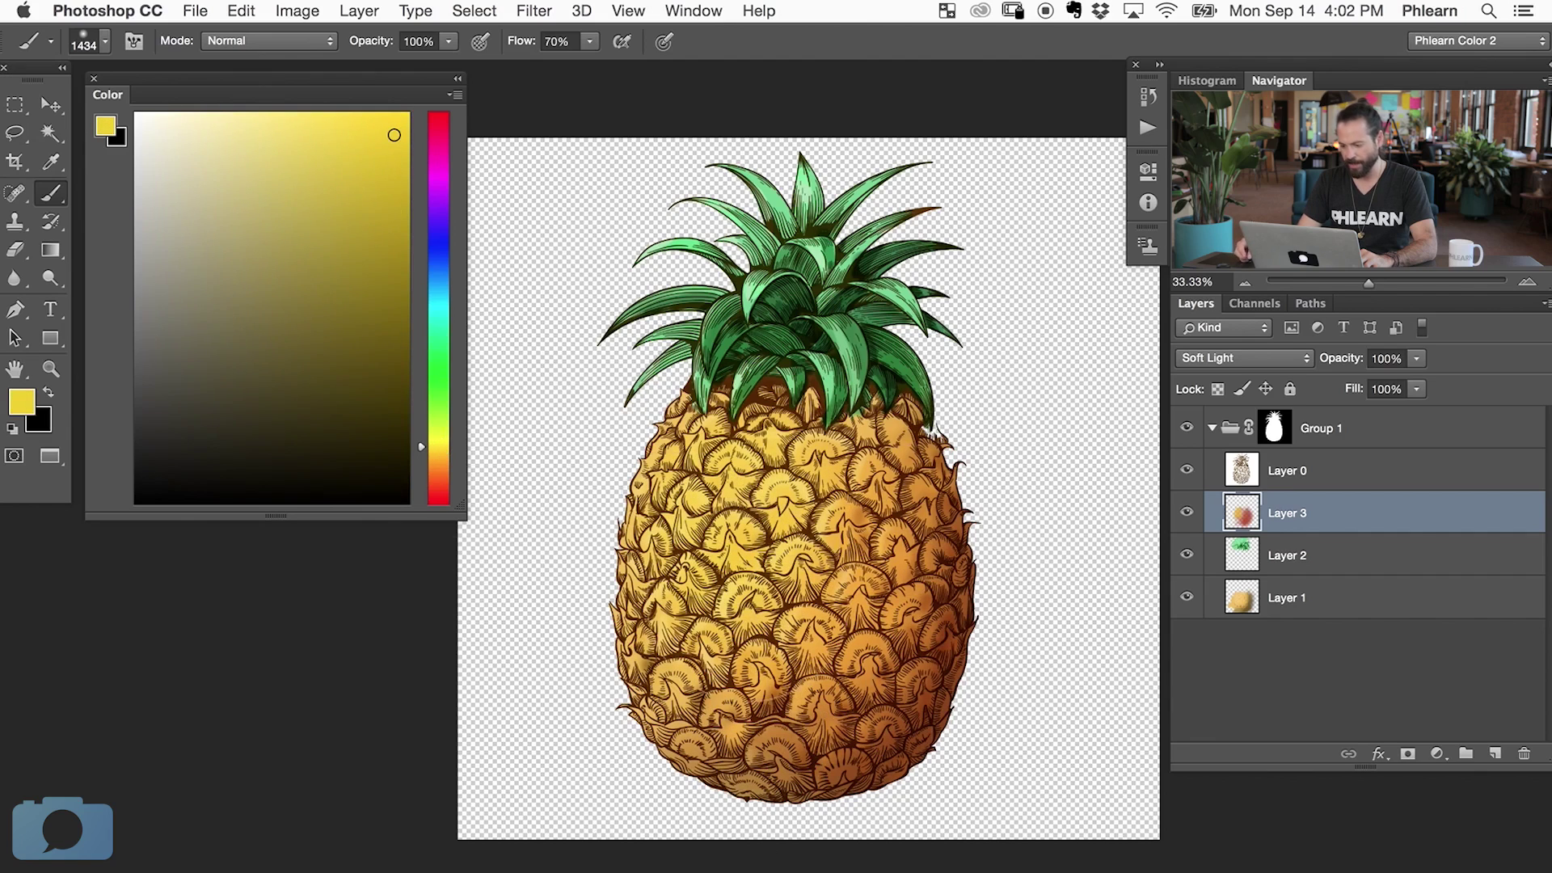
pyautogui.click(1193, 513)
pyautogui.click(1188, 514)
pyautogui.click(1188, 514)
pyautogui.click(1185, 516)
pyautogui.click(1183, 519)
pyautogui.click(1183, 514)
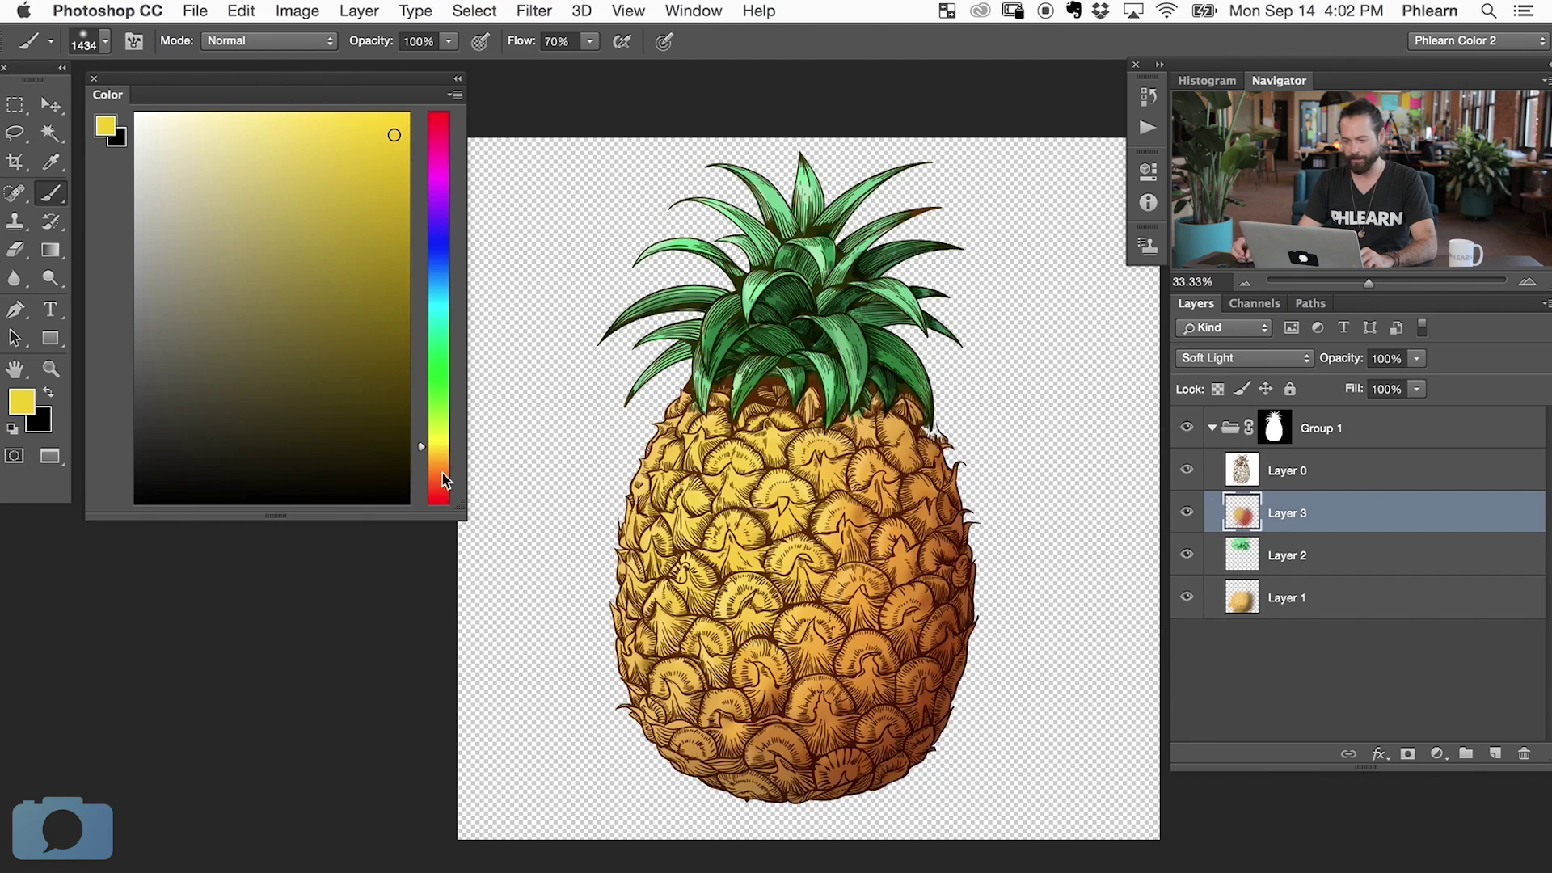
# - Tint the upper-left leaves yellow-green and the right-hand leaves emerald green on Layer 3
pyautogui.moveTo(433, 400)
pyautogui.mouseDown()
pyautogui.moveTo(445, 386)
pyautogui.moveTo(448, 428)
pyautogui.mouseUp()
pyautogui.click(406, 115)
pyautogui.click(724, 215)
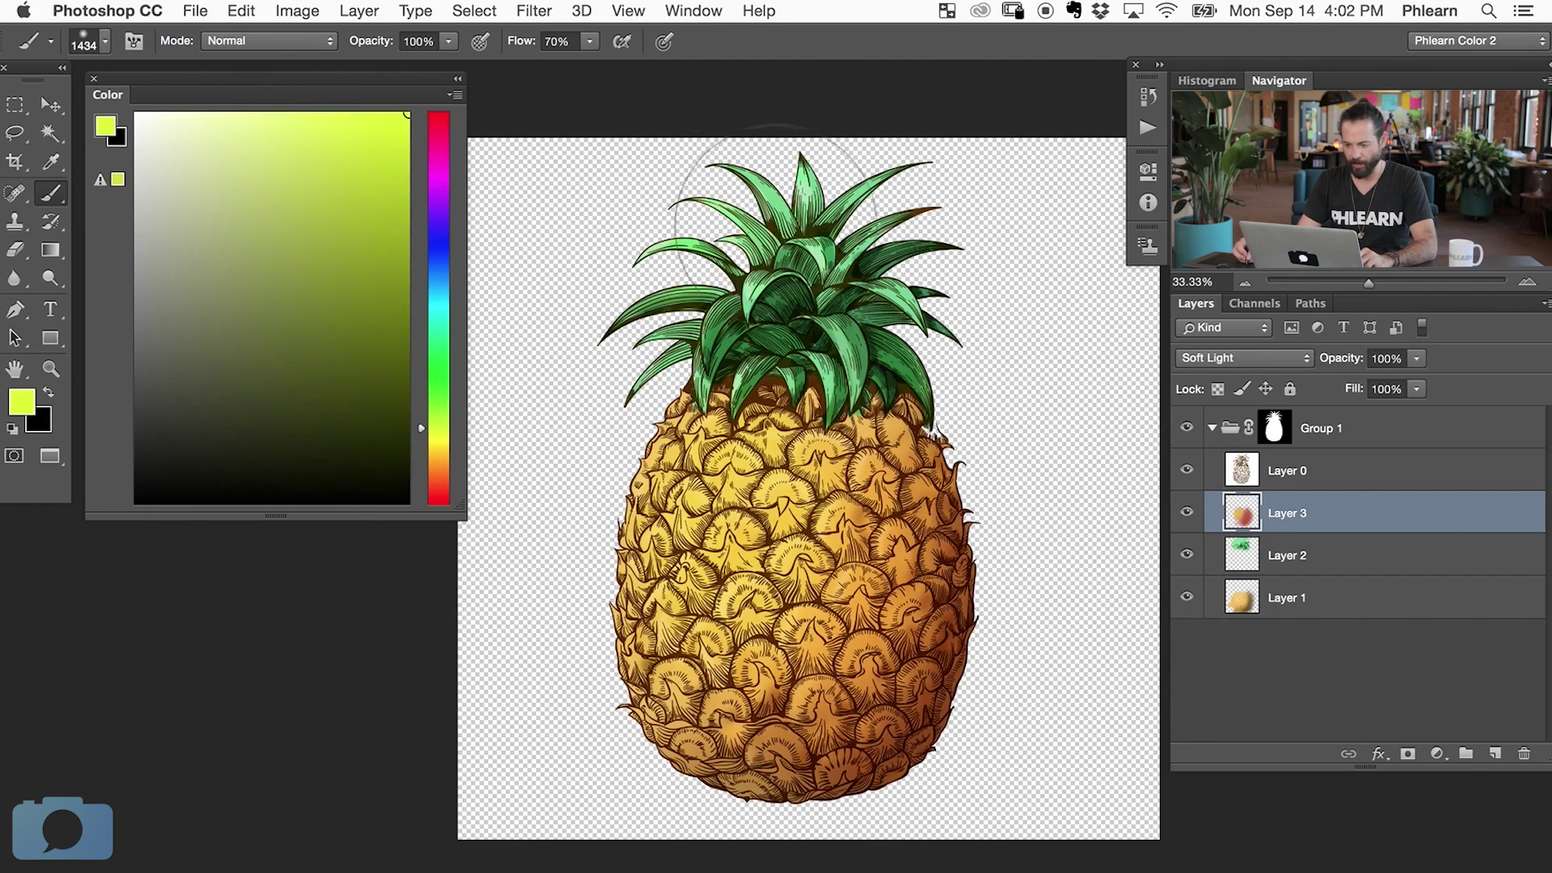
pyautogui.click(444, 329)
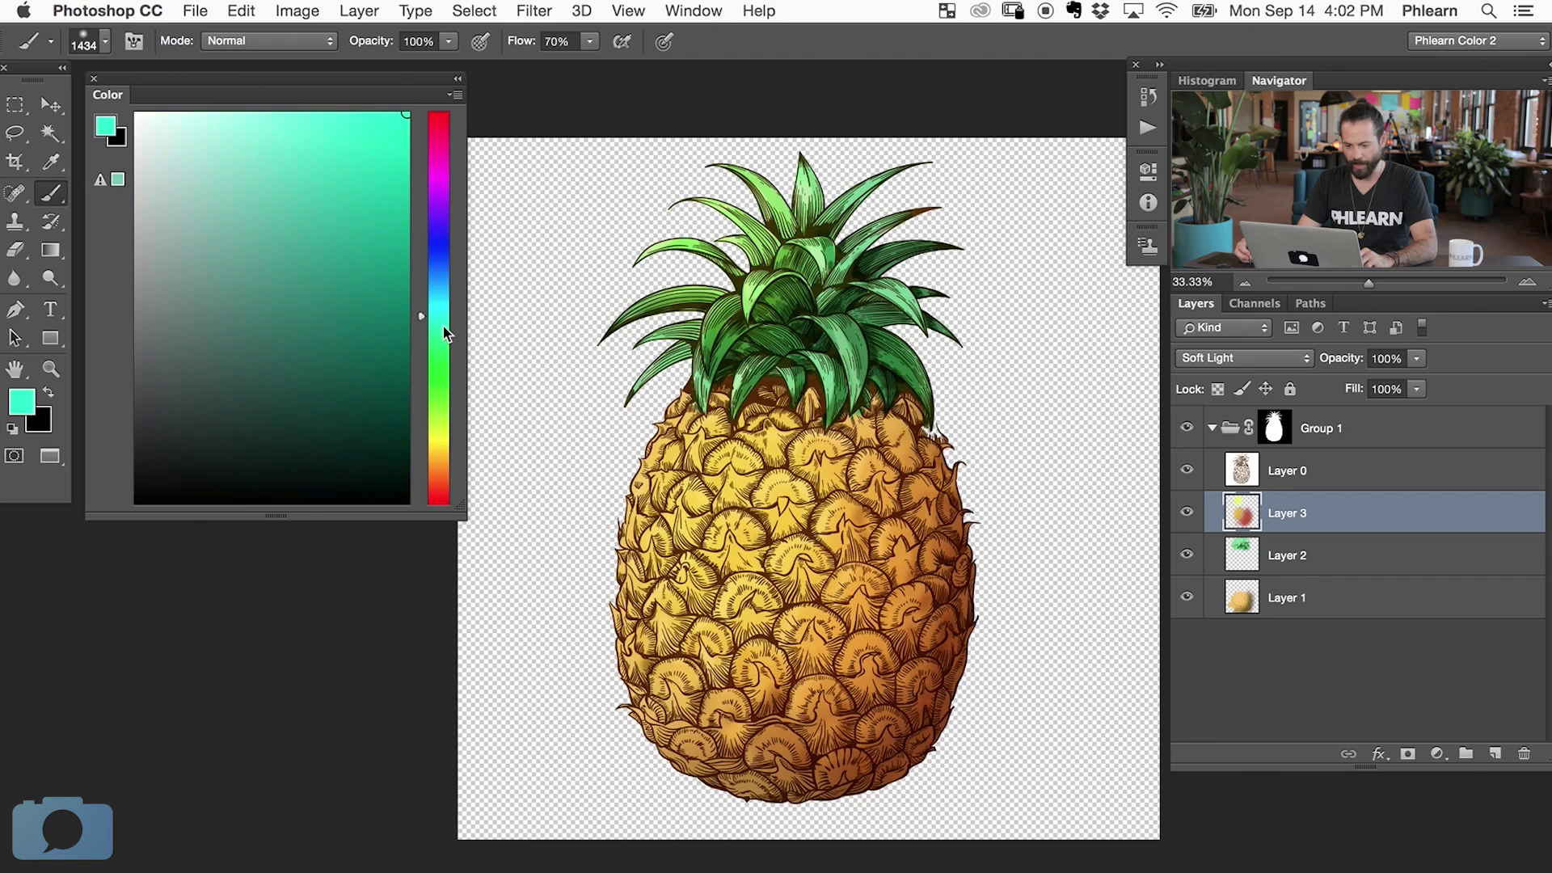
pyautogui.moveTo(395, 230); pyautogui.dragTo(407, 278)
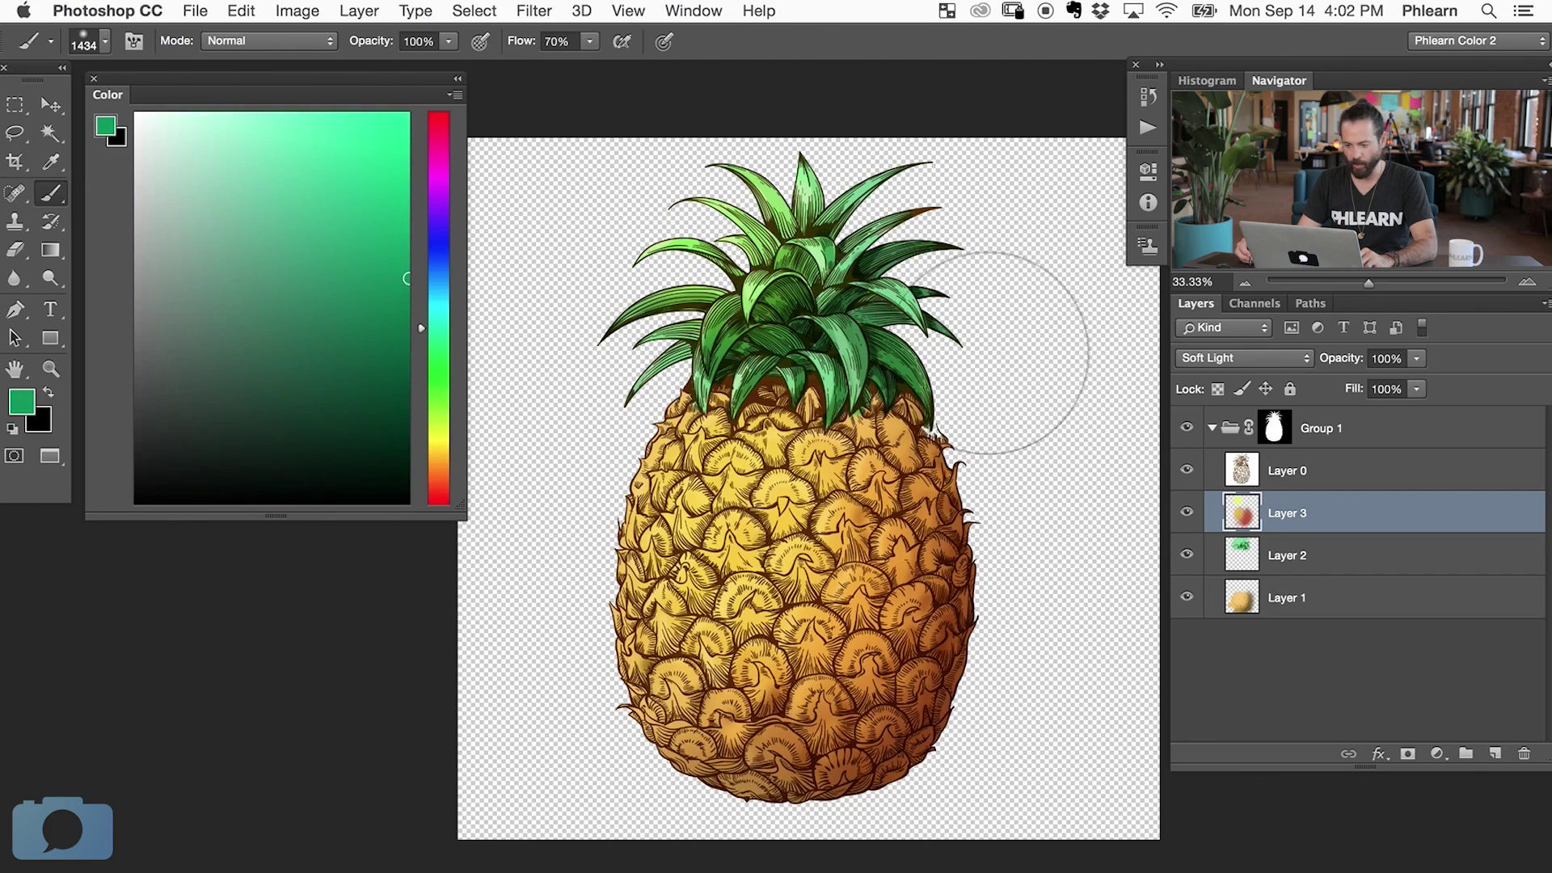
pyautogui.moveTo(938, 347)
pyautogui.mouseDown()
pyautogui.moveTo(846, 336)
pyautogui.moveTo(921, 225)
pyautogui.moveTo(861, 342)
pyautogui.mouseUp()
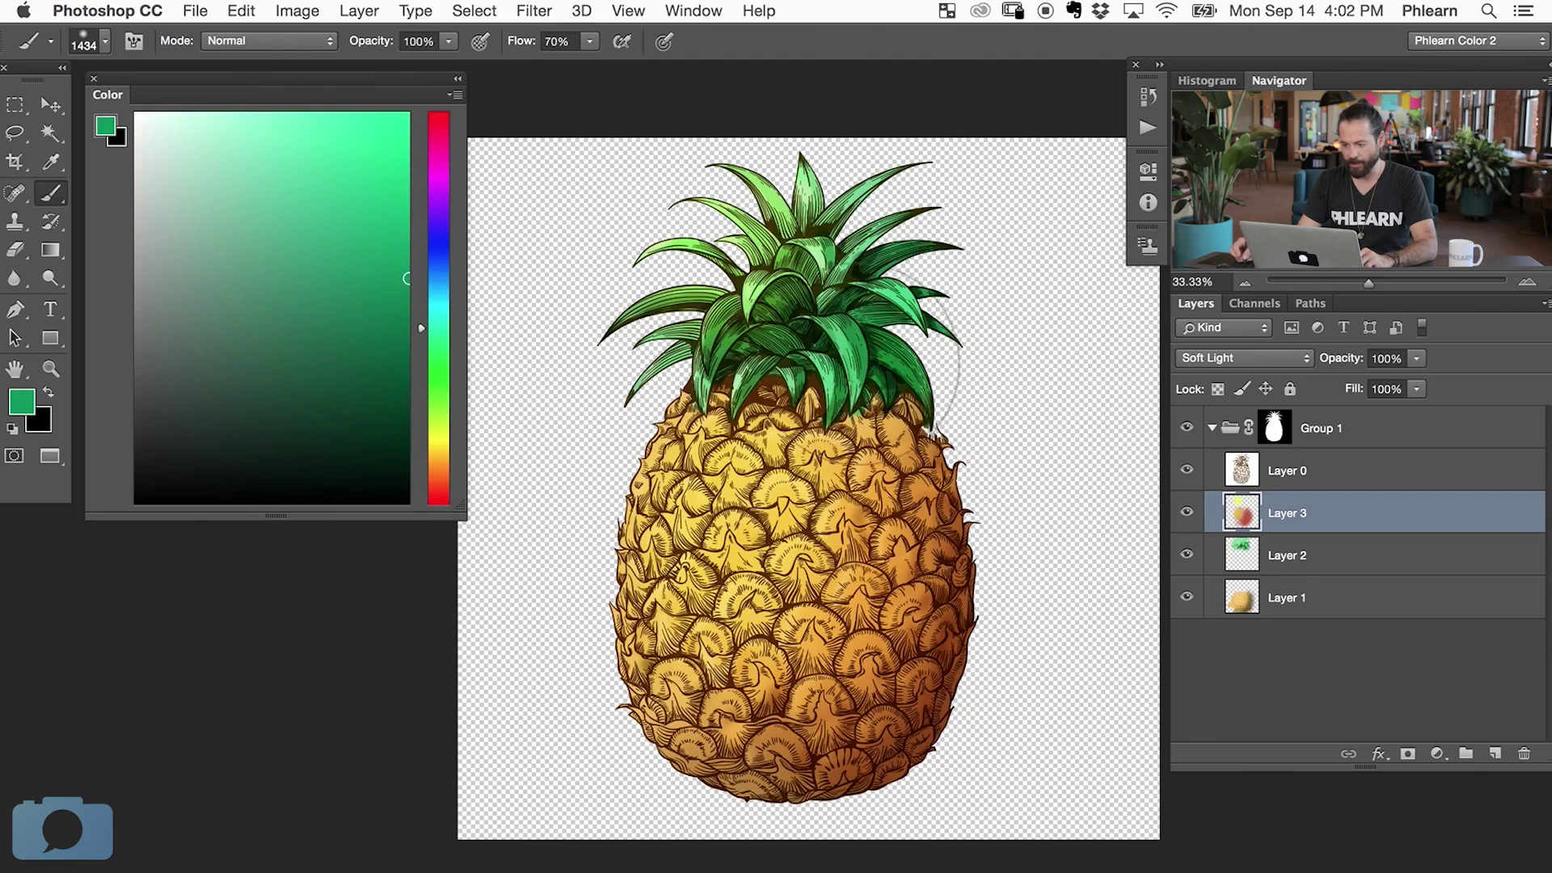
# - Brush warmer, yellower greens over the lower leaves and top of the body, and compare the illustration with and without Layer 3
pyautogui.click(438, 365)
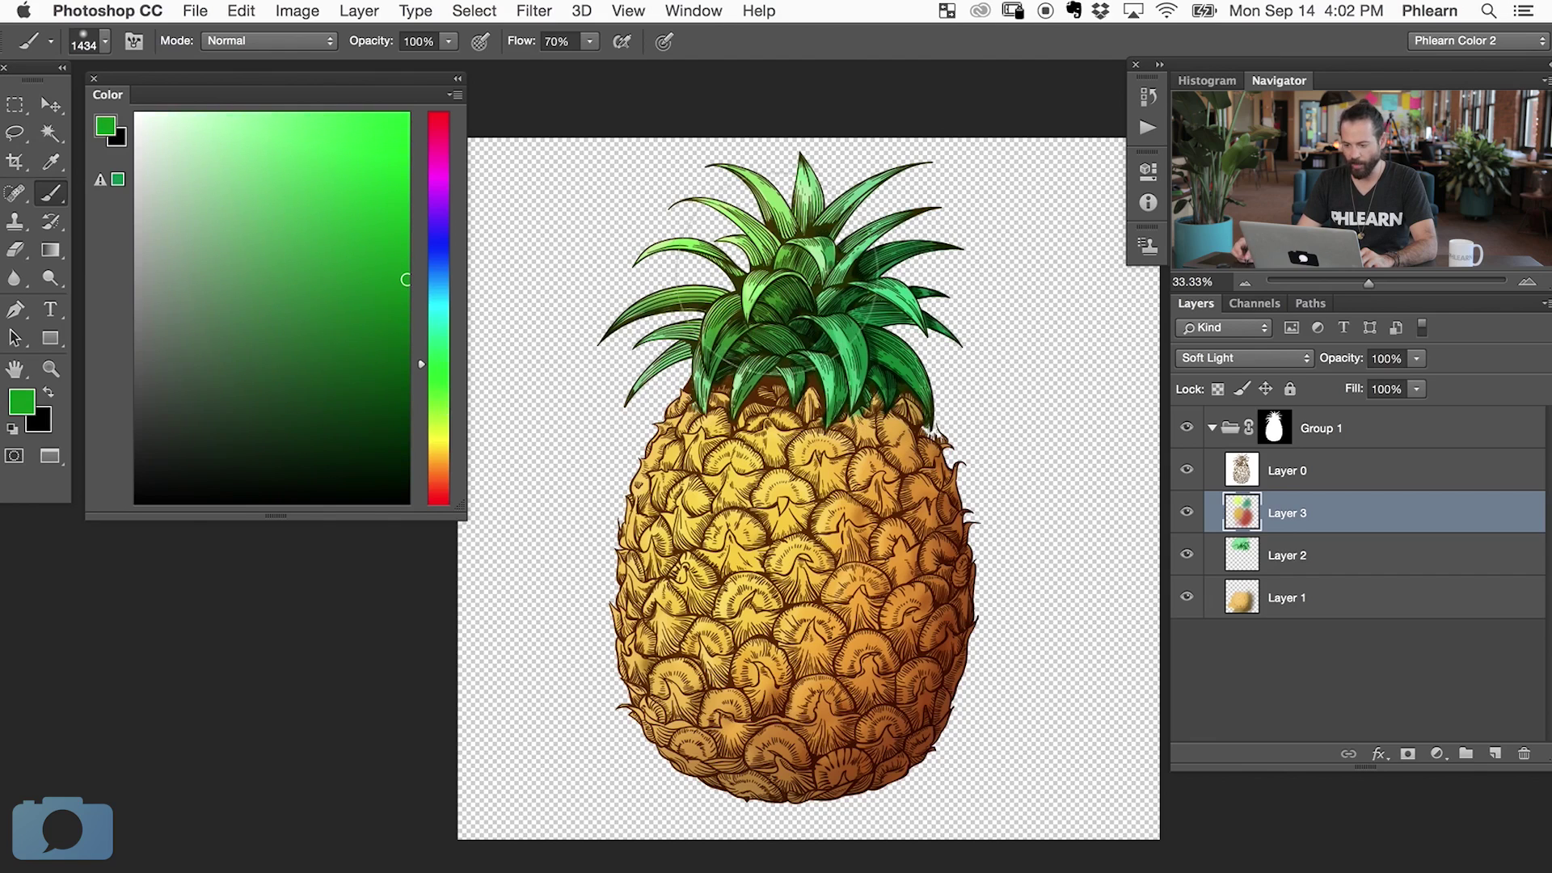
pyautogui.click(438, 401)
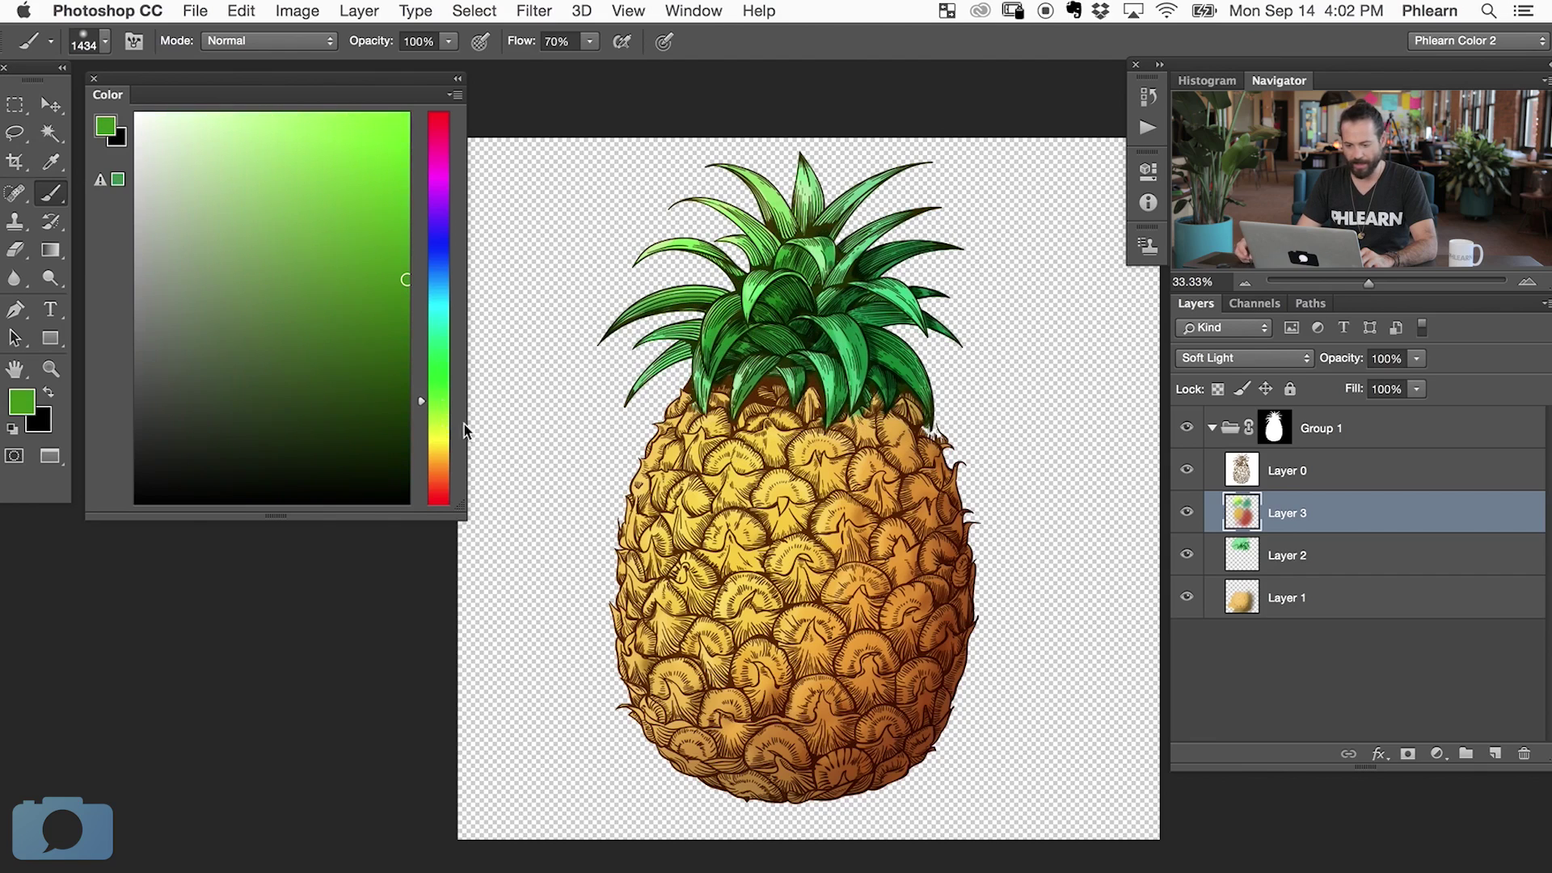
pyautogui.moveTo(369, 242); pyautogui.dragTo(341, 229)
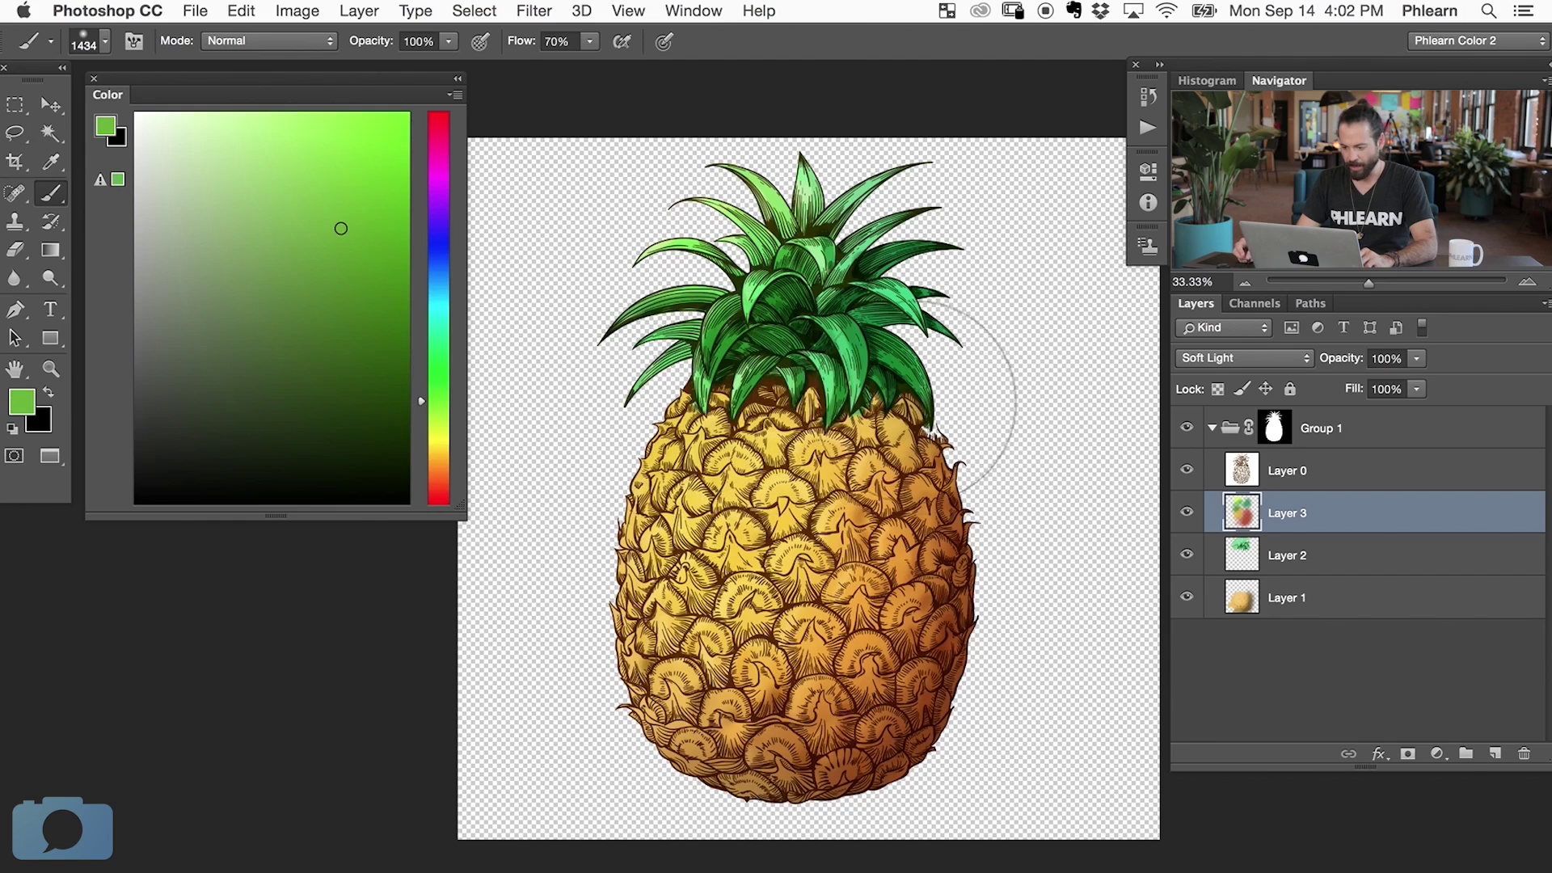
pyautogui.click(1183, 518)
pyautogui.click(1185, 517)
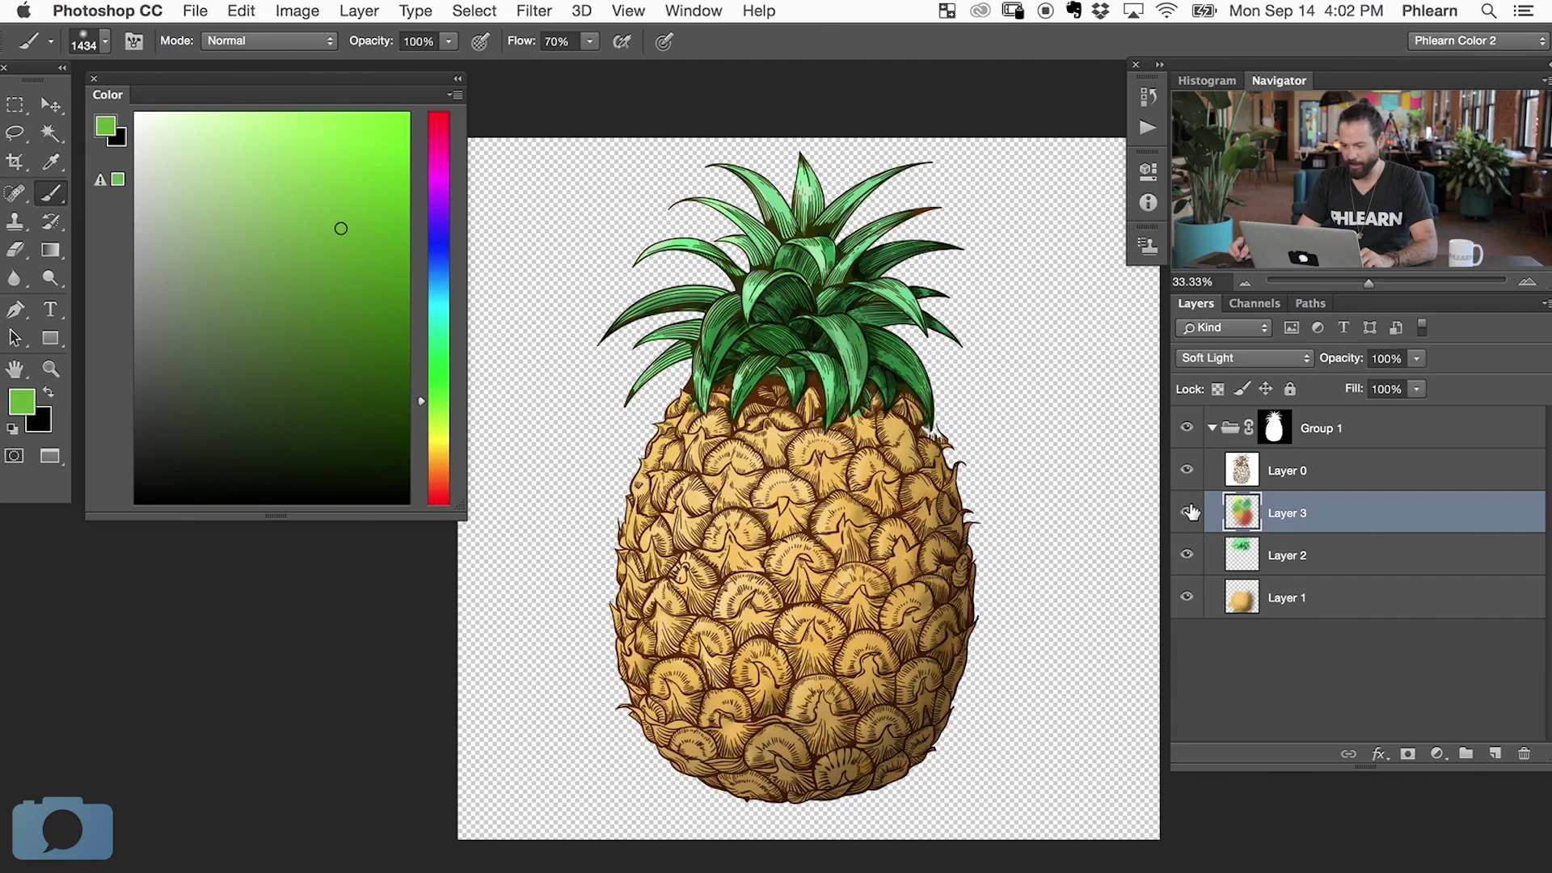
pyautogui.click(1187, 515)
pyautogui.click(1187, 515)
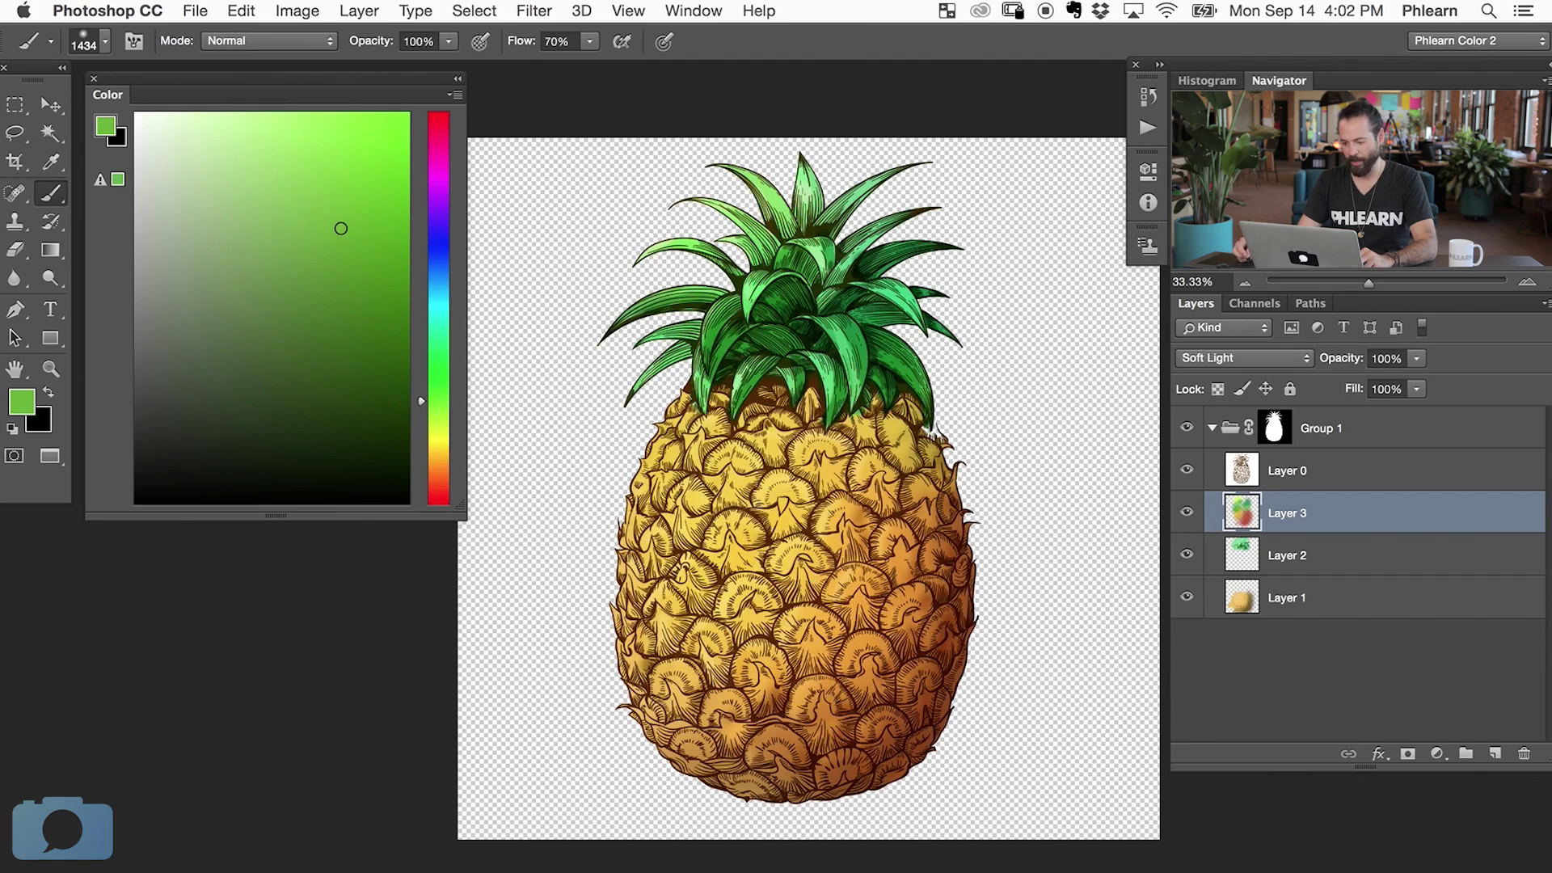
# - Tint the pineapple body on Layer 3 with olive yellow and golden brown
pyautogui.click(439, 434)
pyautogui.click(329, 278)
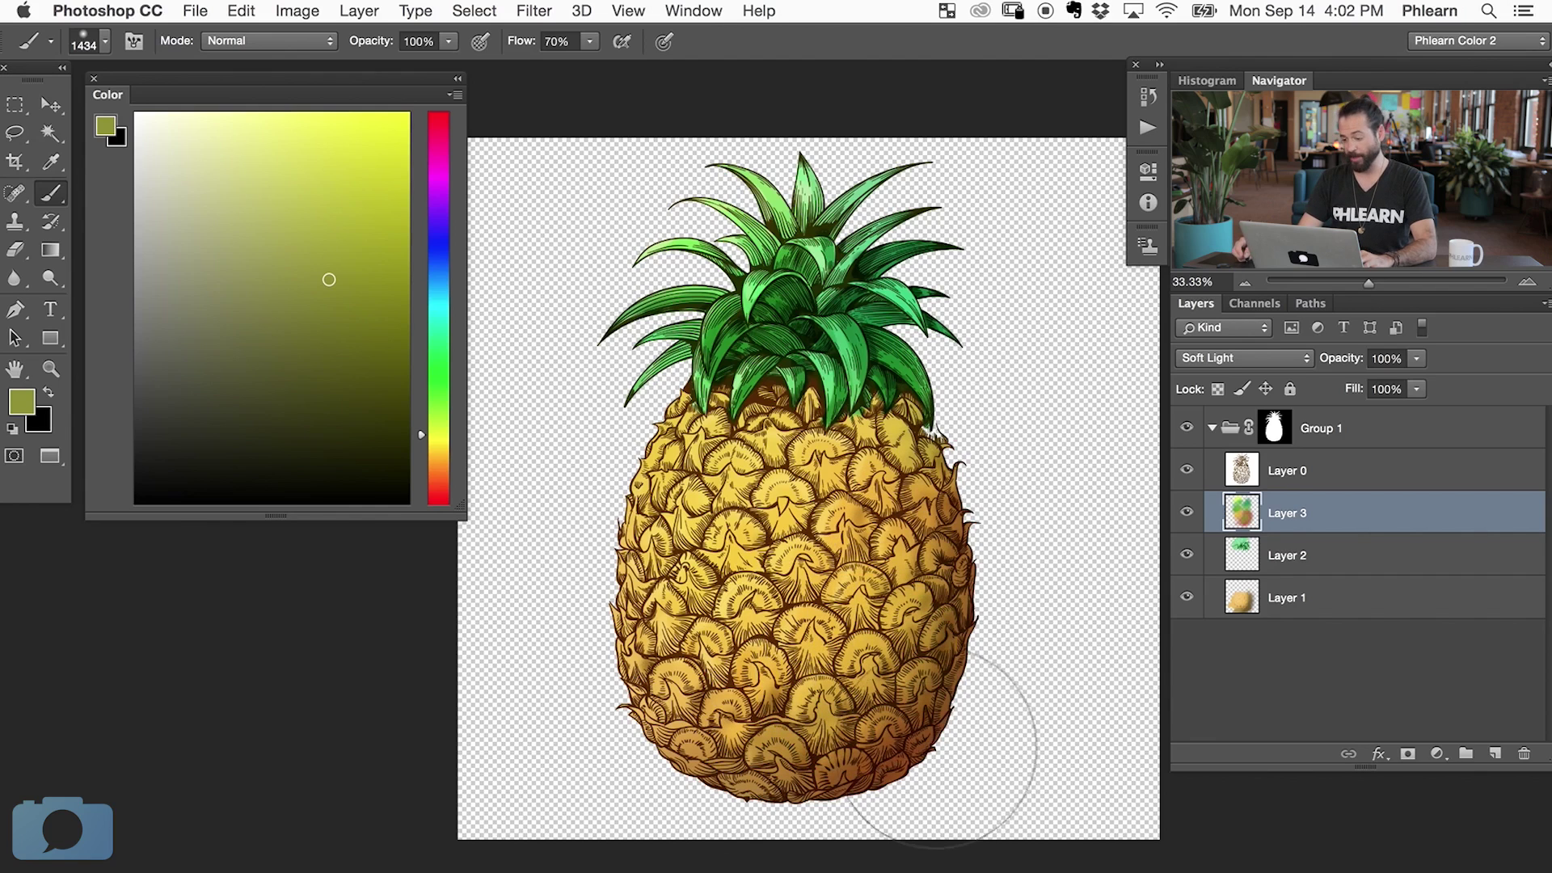
pyautogui.click(438, 458)
pyautogui.click(386, 267)
pyautogui.moveTo(386, 267); pyautogui.dragTo(405, 263)
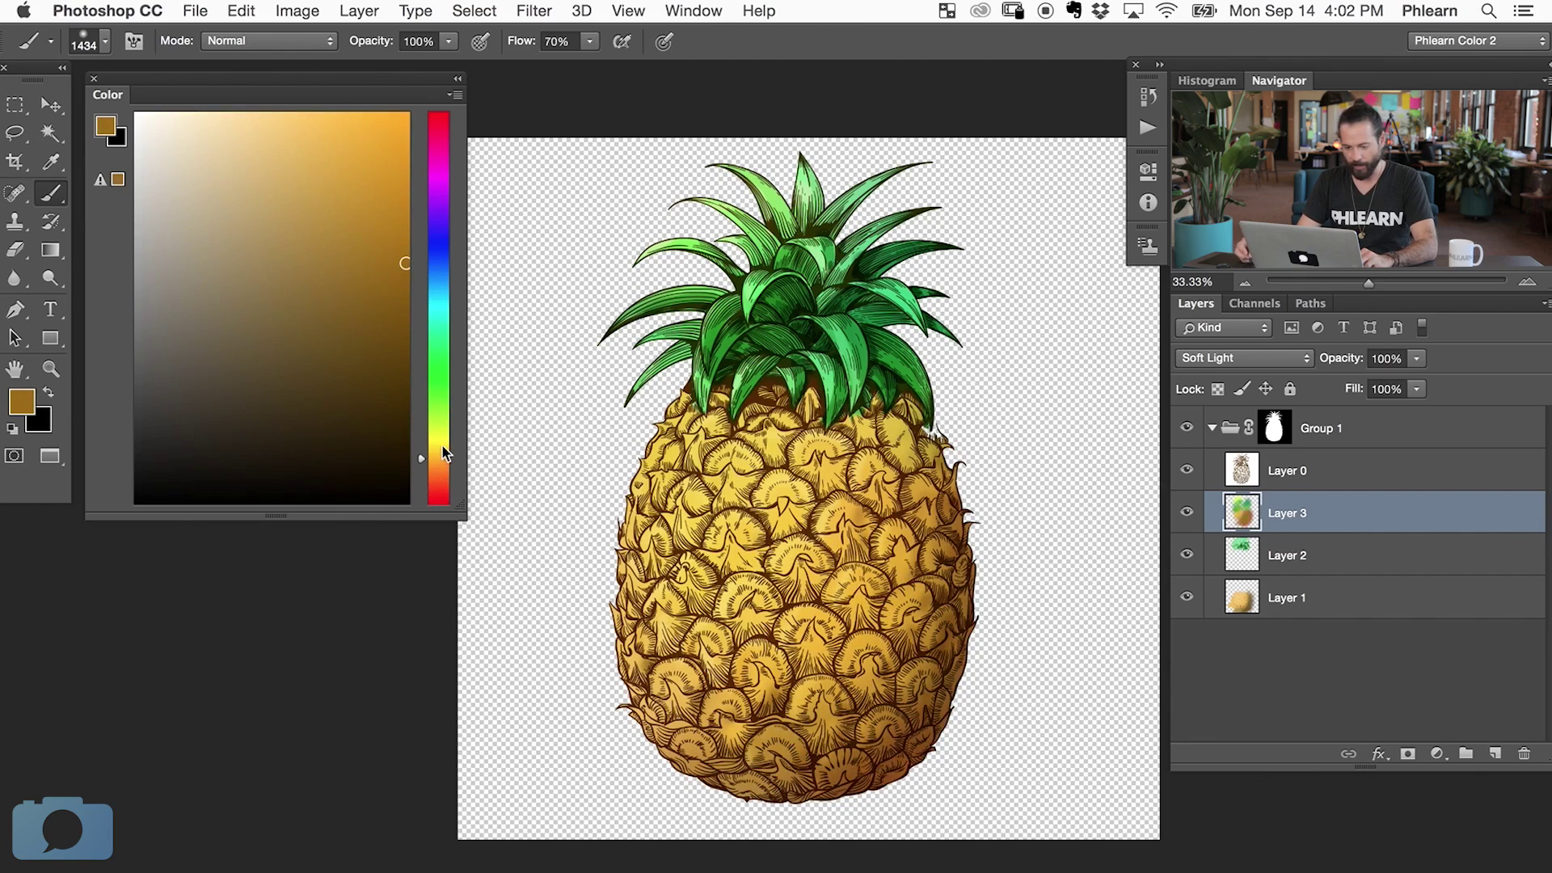
# - Warm the lower part of the body on Layer 3 with orange, deepening it with dark burnt orange
pyautogui.click(444, 468)
pyautogui.moveTo(394, 220); pyautogui.dragTo(392, 202)
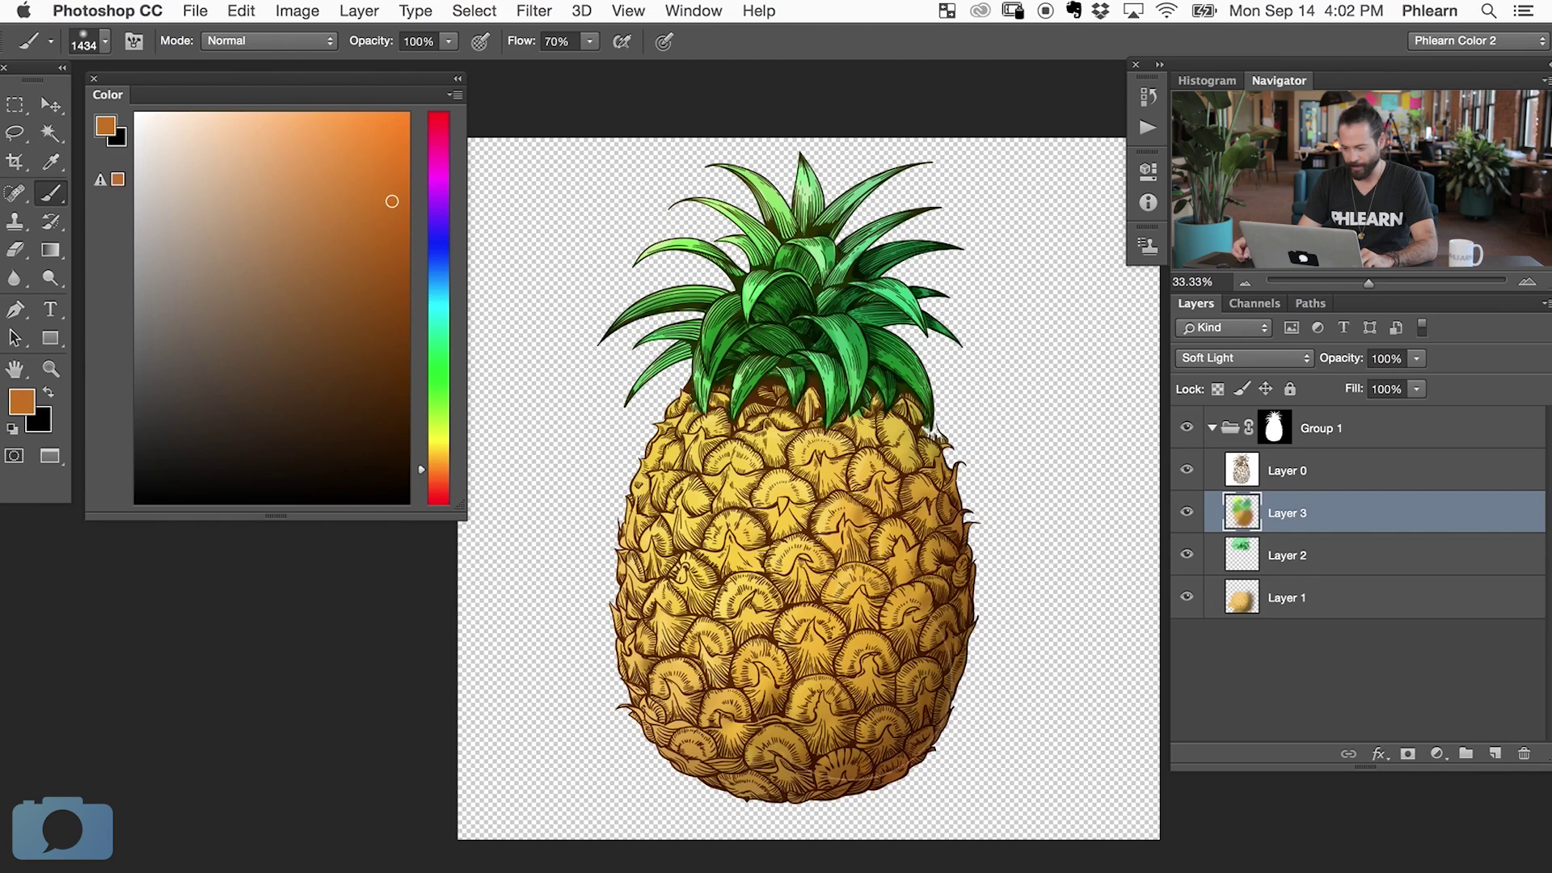
pyautogui.moveTo(451, 469); pyautogui.dragTo(443, 475)
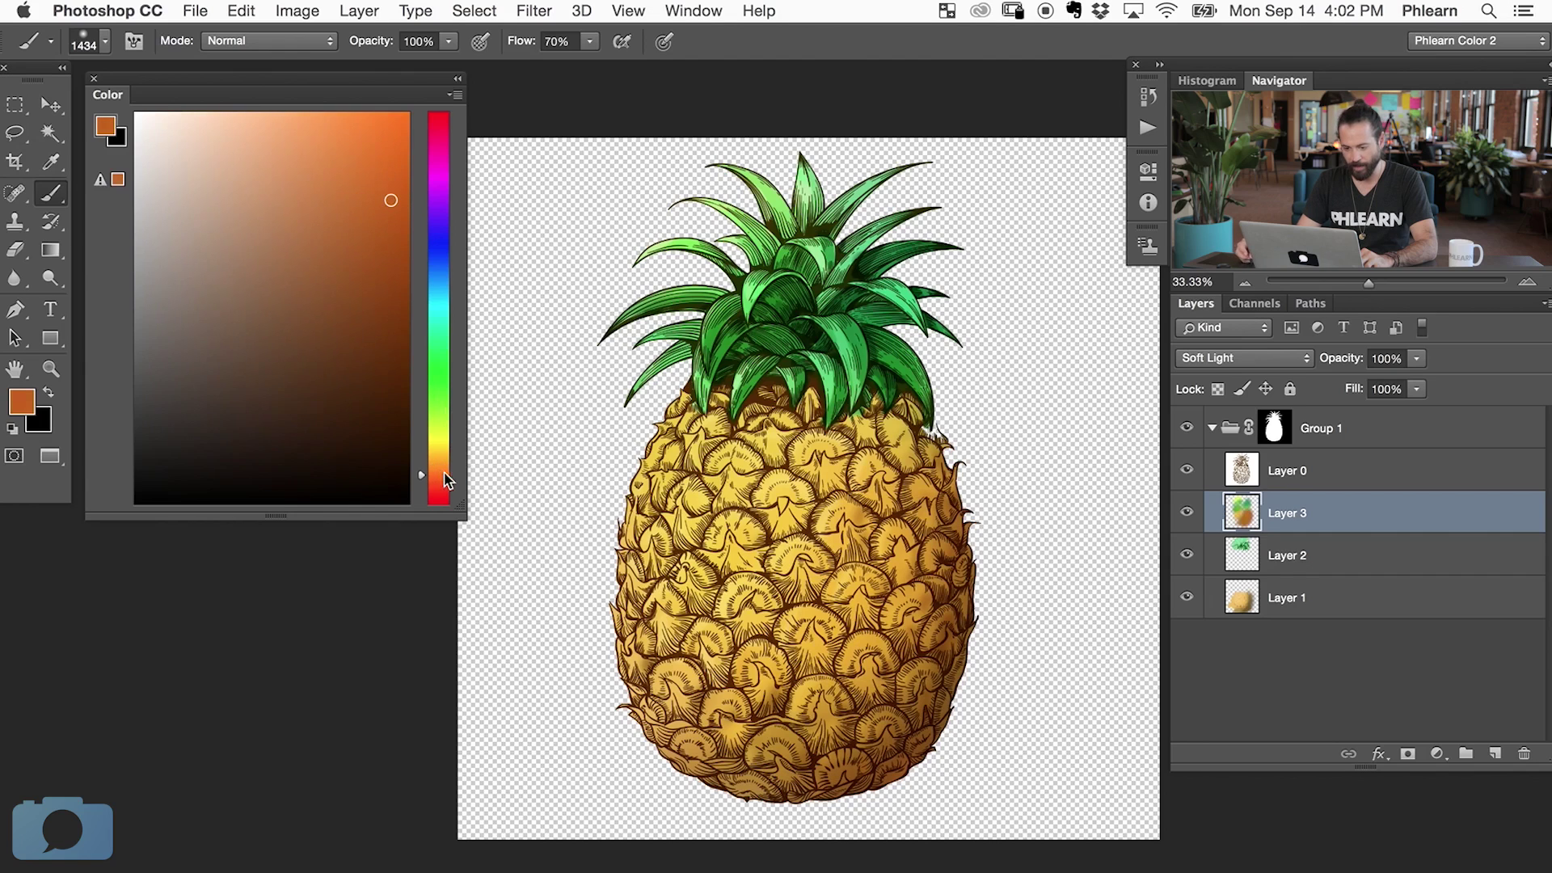
pyautogui.moveTo(392, 183); pyautogui.dragTo(405, 174)
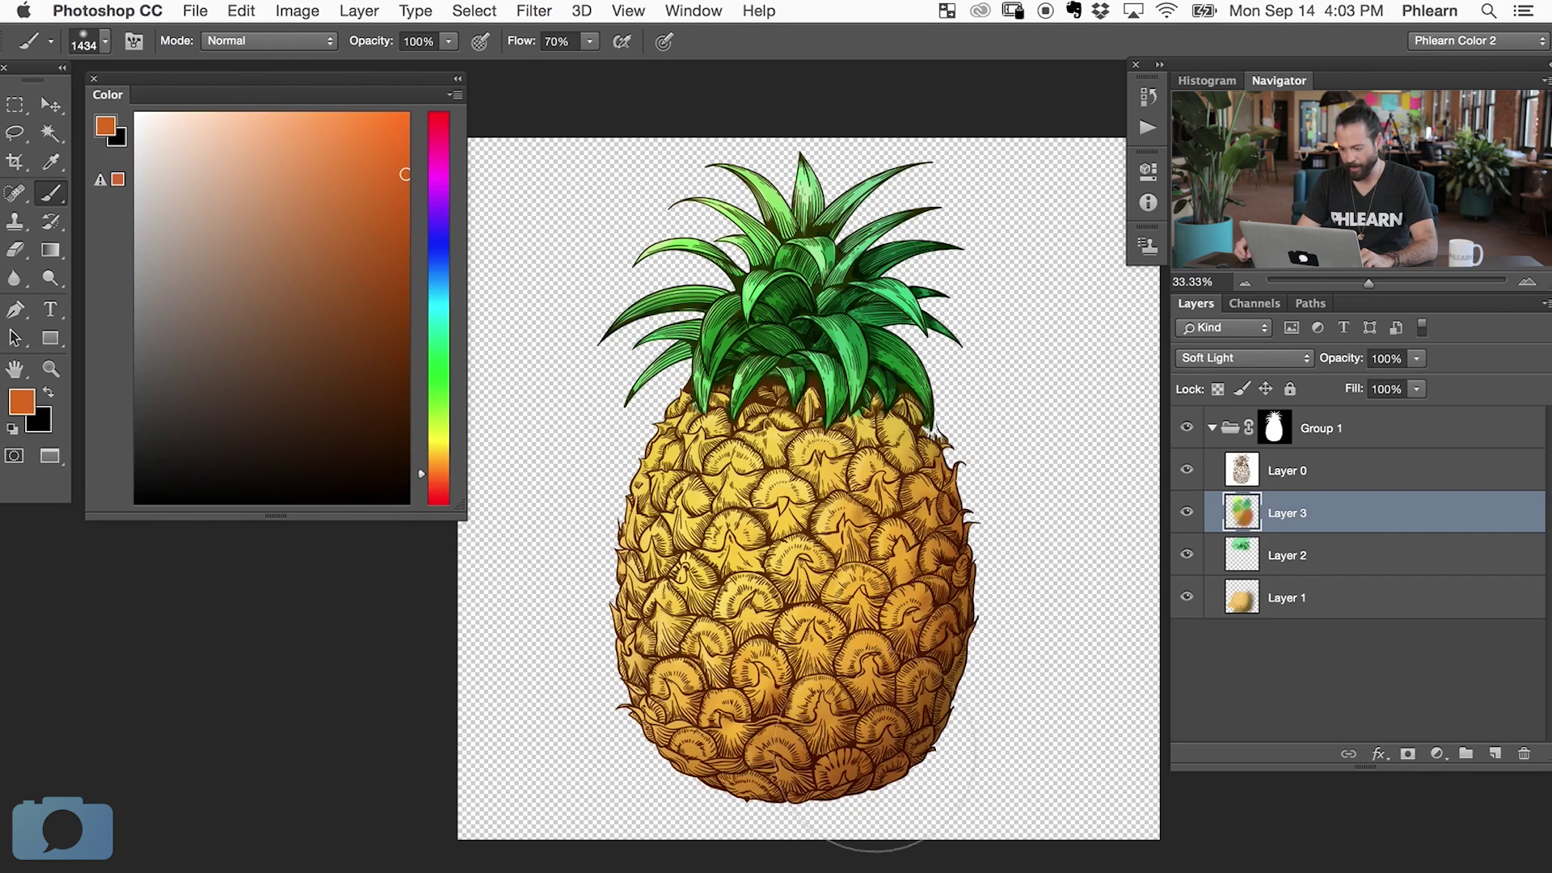
pyautogui.moveTo(373, 279); pyautogui.dragTo(406, 266)
pyautogui.click(445, 481)
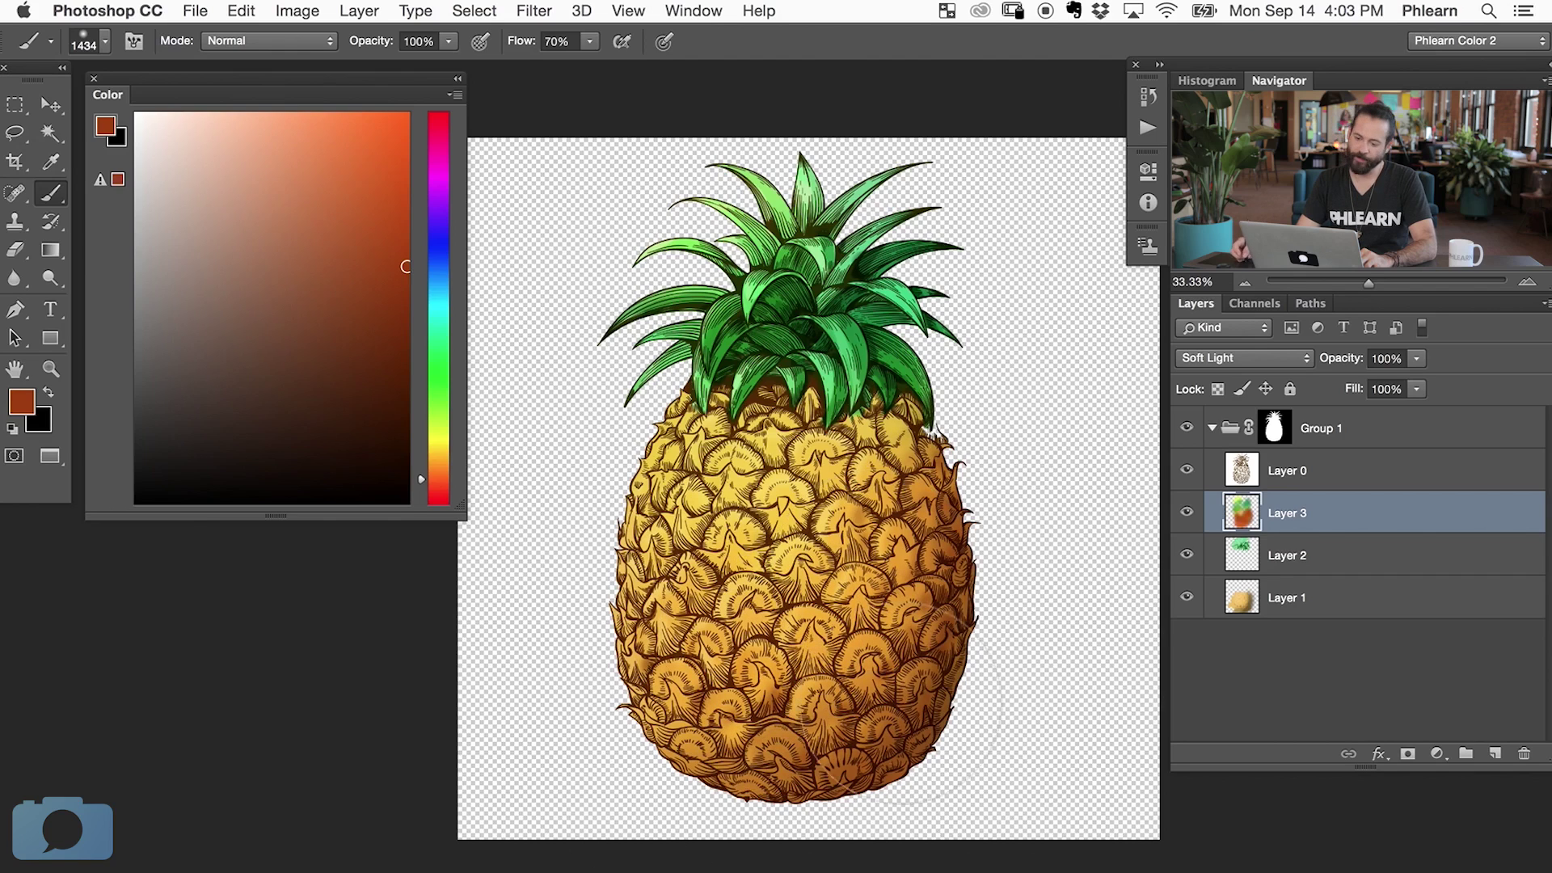
# - Check what Layers 3, 2 and 1 each contribute by hiding and showing them one at a time
pyautogui.click(1188, 520)
pyautogui.click(1187, 520)
pyautogui.click(1186, 521)
pyautogui.click(1185, 521)
pyautogui.scroll(-2, 1011, 671)
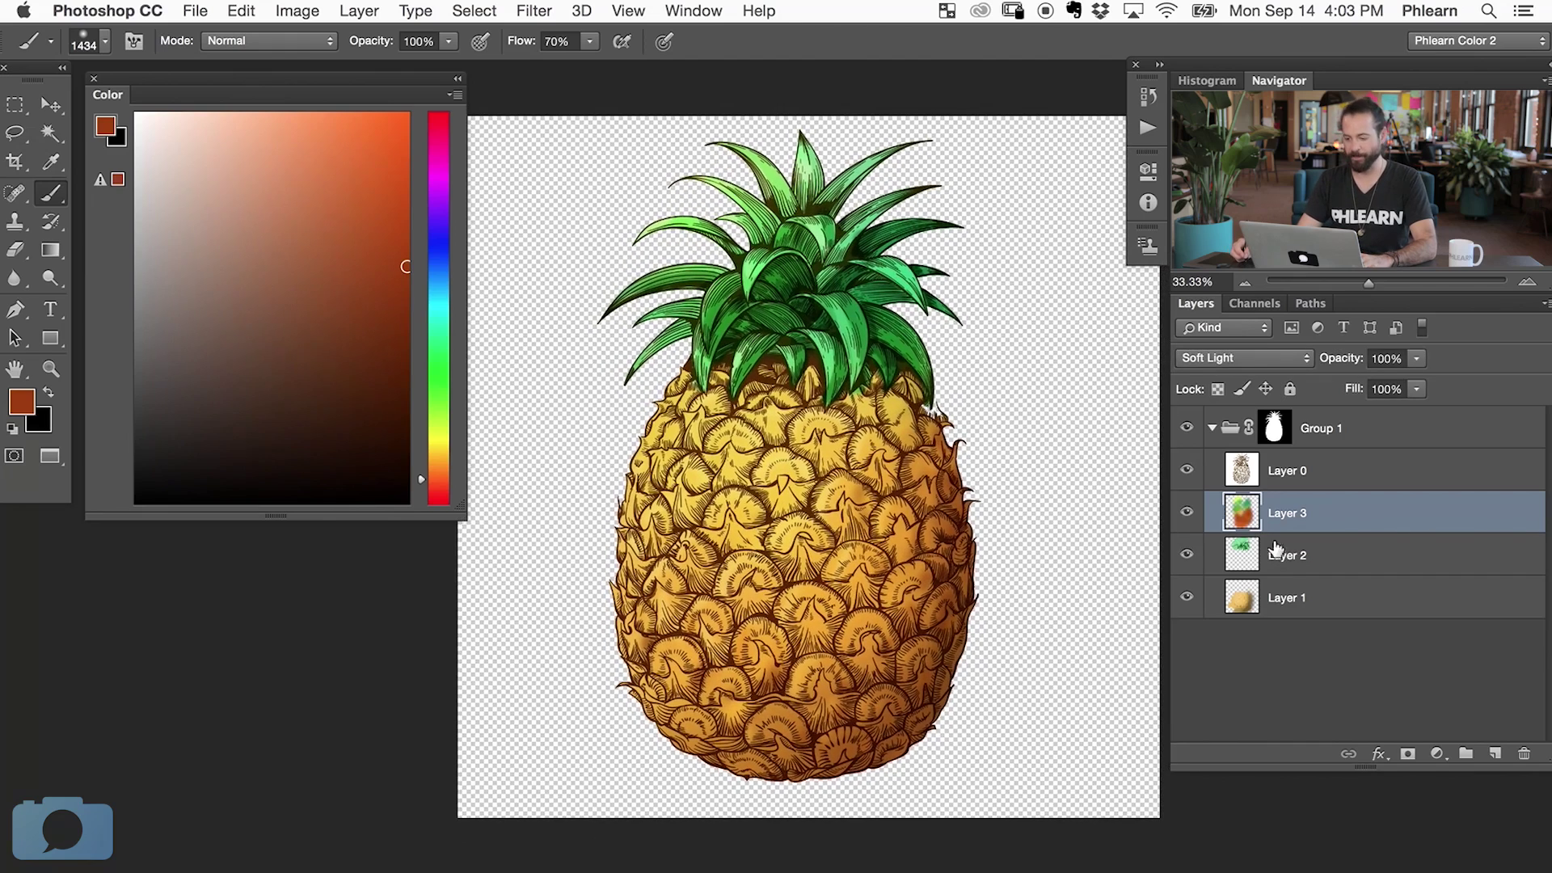
pyautogui.click(1188, 517)
pyautogui.click(1188, 518)
pyautogui.click(1185, 517)
pyautogui.click(1184, 556)
pyautogui.click(1184, 555)
pyautogui.click(1187, 598)
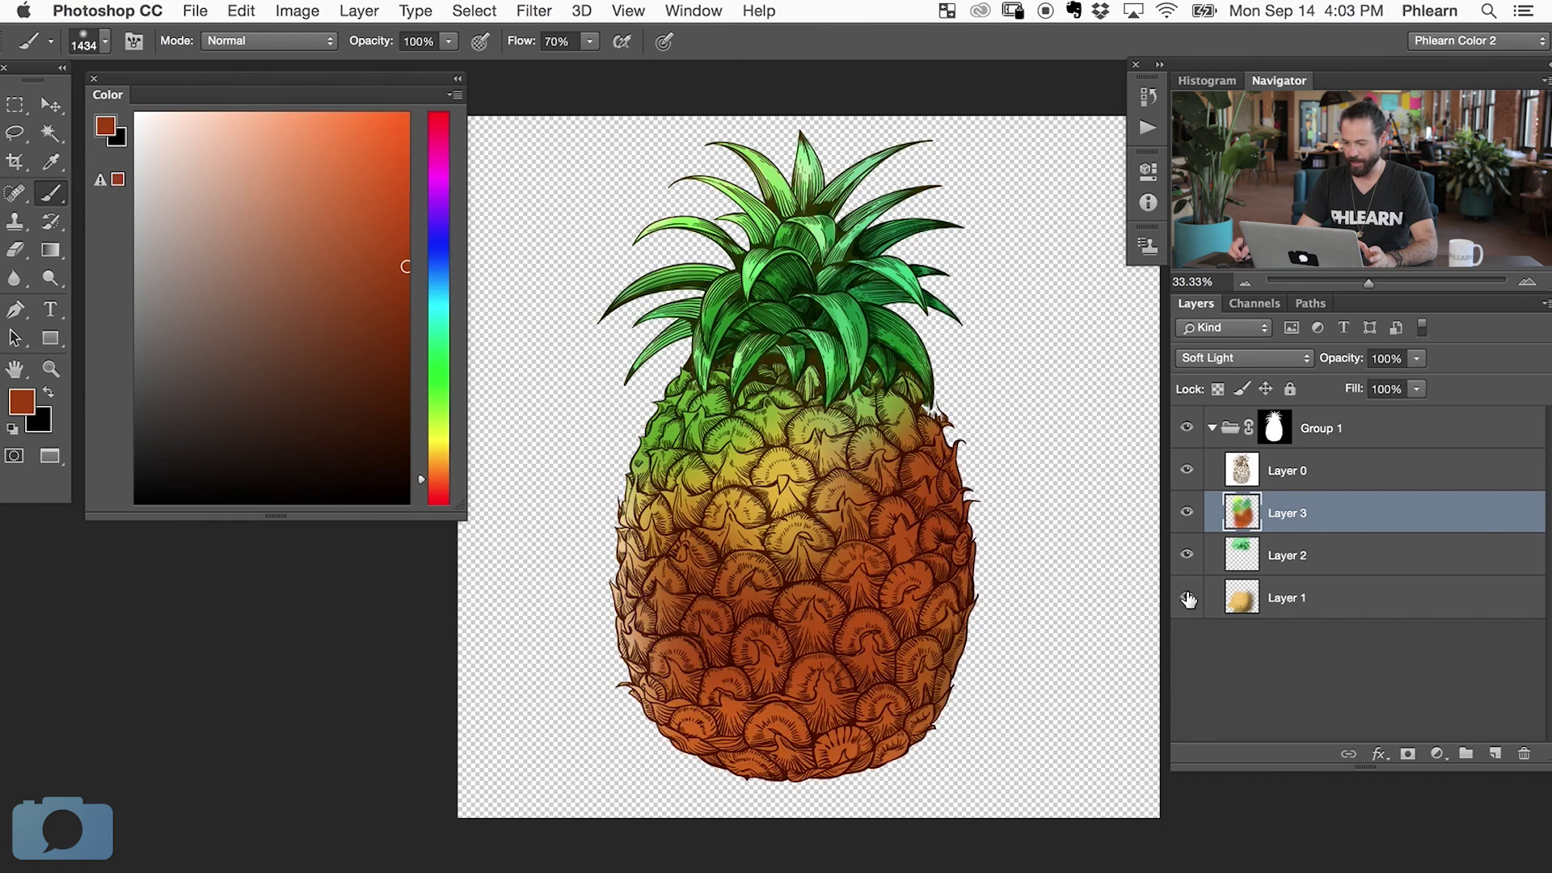
pyautogui.click(1188, 598)
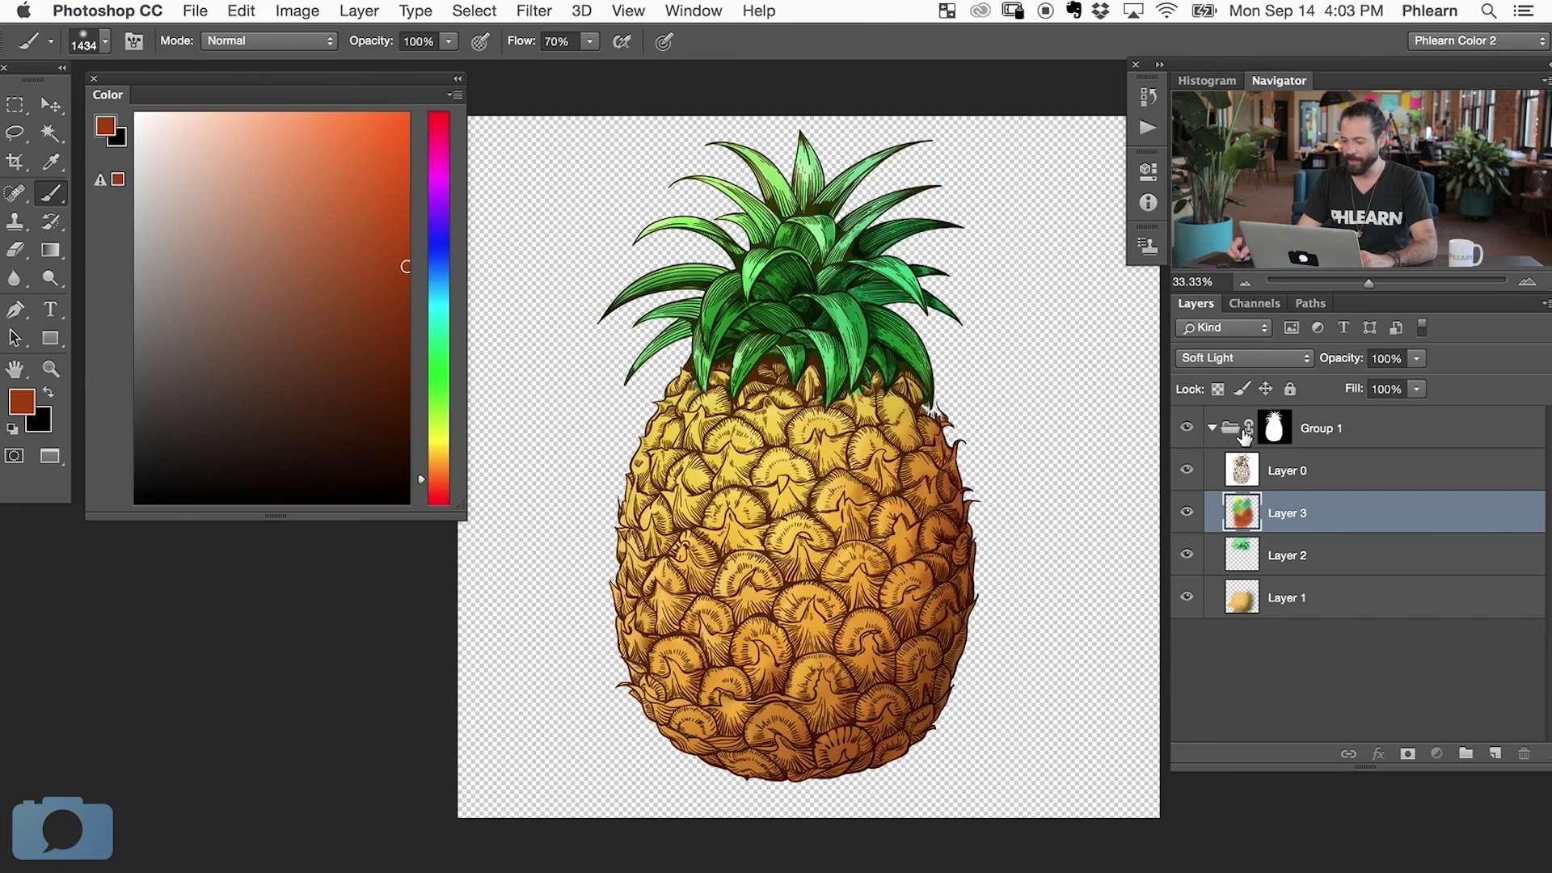
# - Collapse Group 1, add a new layer beneath it, and fill that layer with light aqua as the background
pyautogui.click(1212, 428)
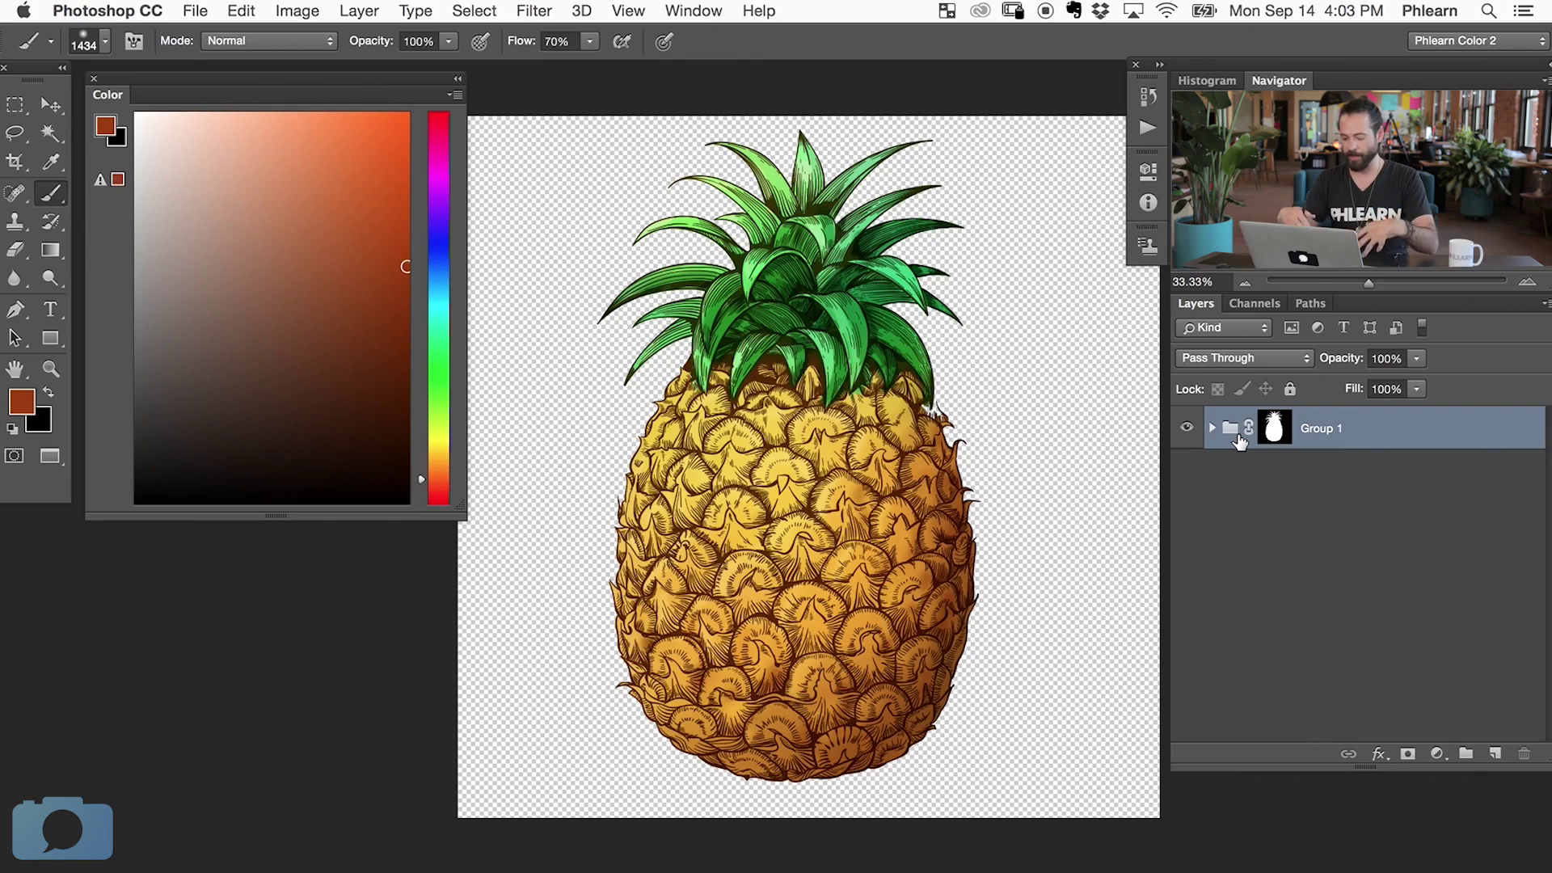
pyautogui.press('super+alt+shift+n')
pyautogui.press('super+bracketleft')
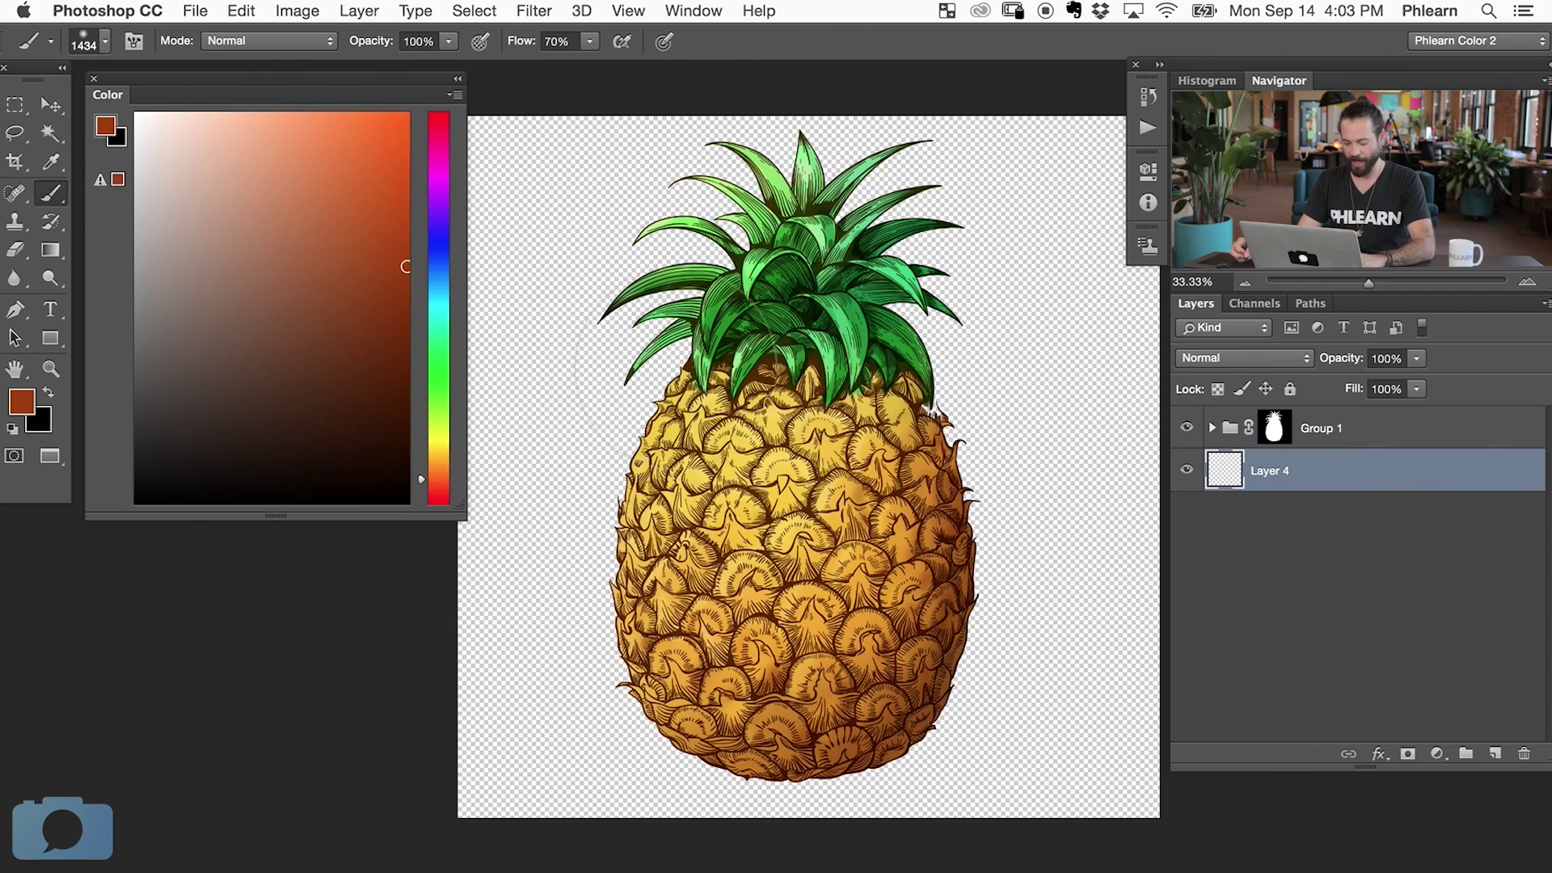
pyautogui.click(432, 310)
pyautogui.moveTo(364, 197)
pyautogui.mouseDown()
pyautogui.moveTo(260, 153)
pyautogui.moveTo(280, 145)
pyautogui.mouseUp()
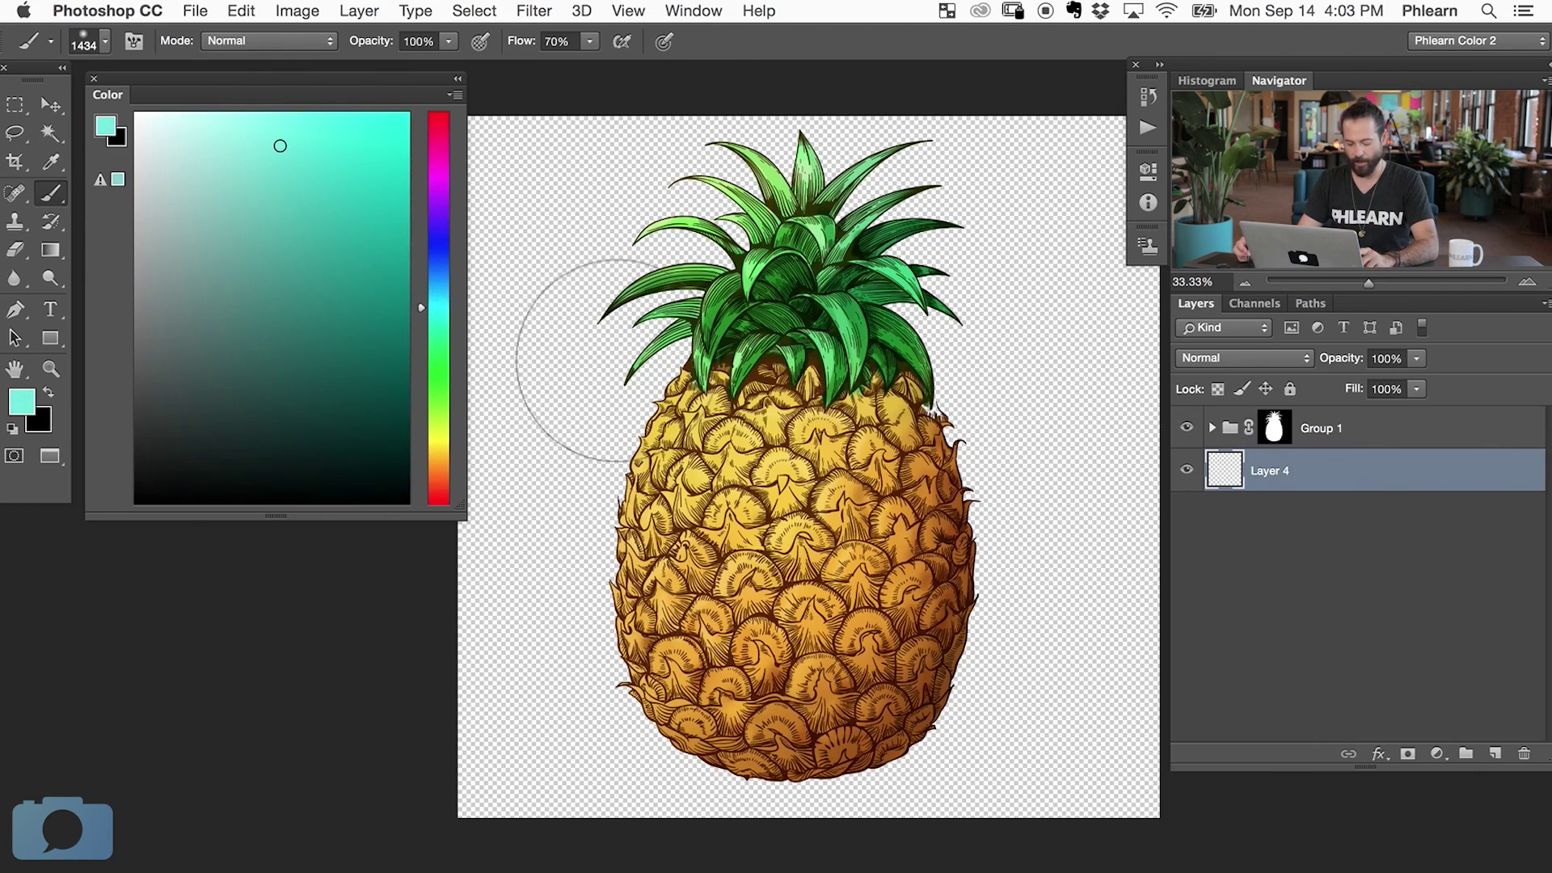
pyautogui.hotkey('alt', 'BackSpace')
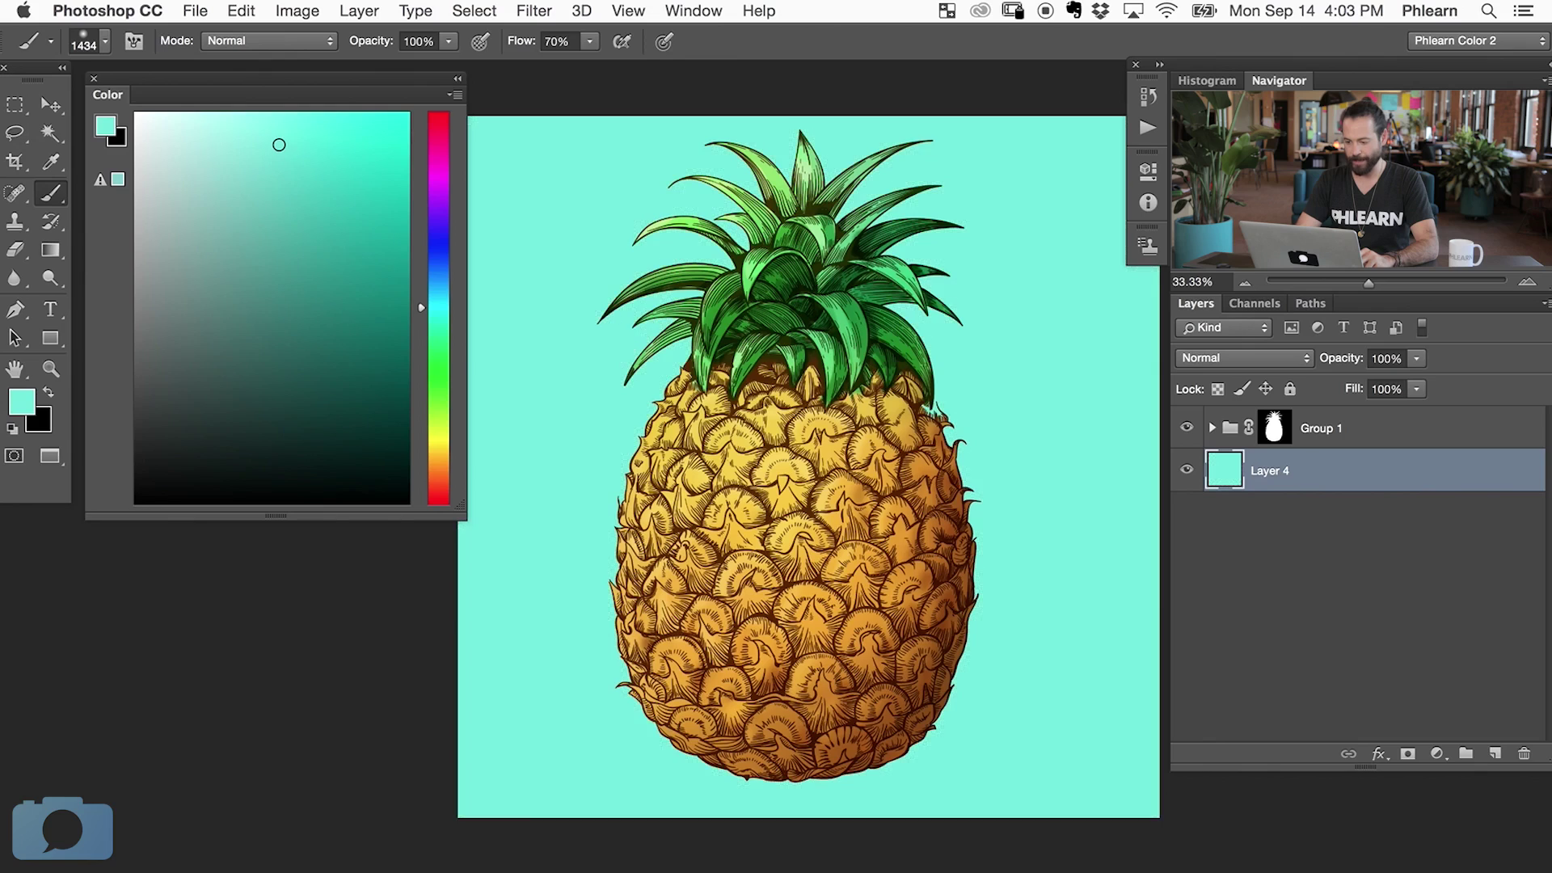
# - Refill the background layer with a paler aqua and review the artwork in full-screen view
pyautogui.moveTo(1000, 598)
pyautogui.mouseDown()
pyautogui.moveTo(1011, 614)
pyautogui.moveTo(986, 623)
pyautogui.moveTo(1011, 617)
pyautogui.mouseUp()
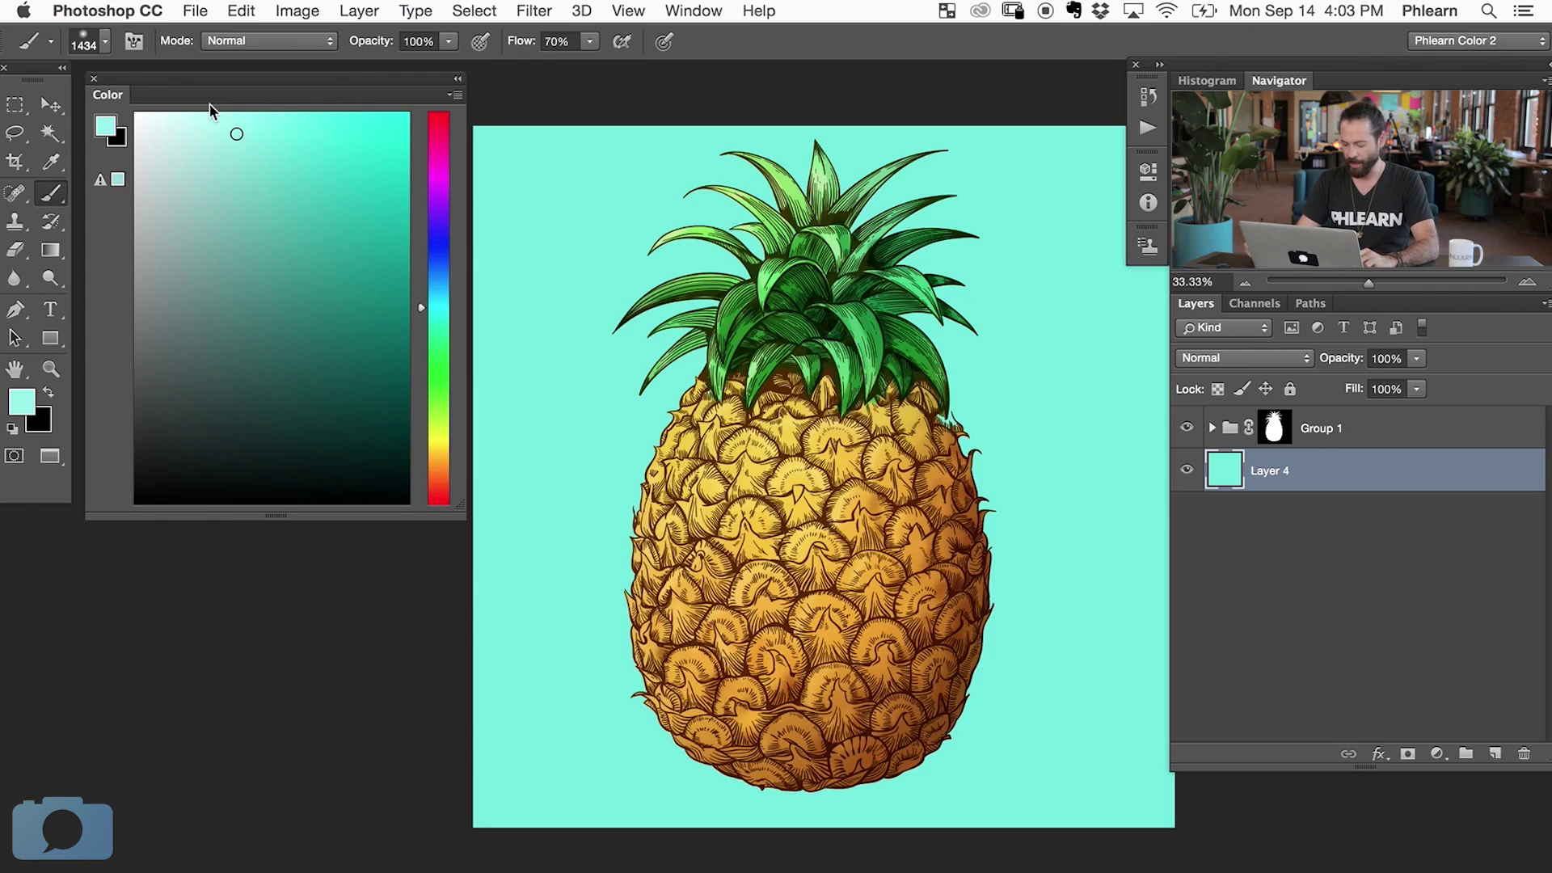
pyautogui.hotkey('alt', 'BackSpace')
pyautogui.moveTo(942, 536)
pyautogui.mouseDown()
pyautogui.moveTo(935, 519)
pyautogui.moveTo(935, 543)
pyautogui.mouseUp()
pyautogui.press('f')
pyautogui.press('f')
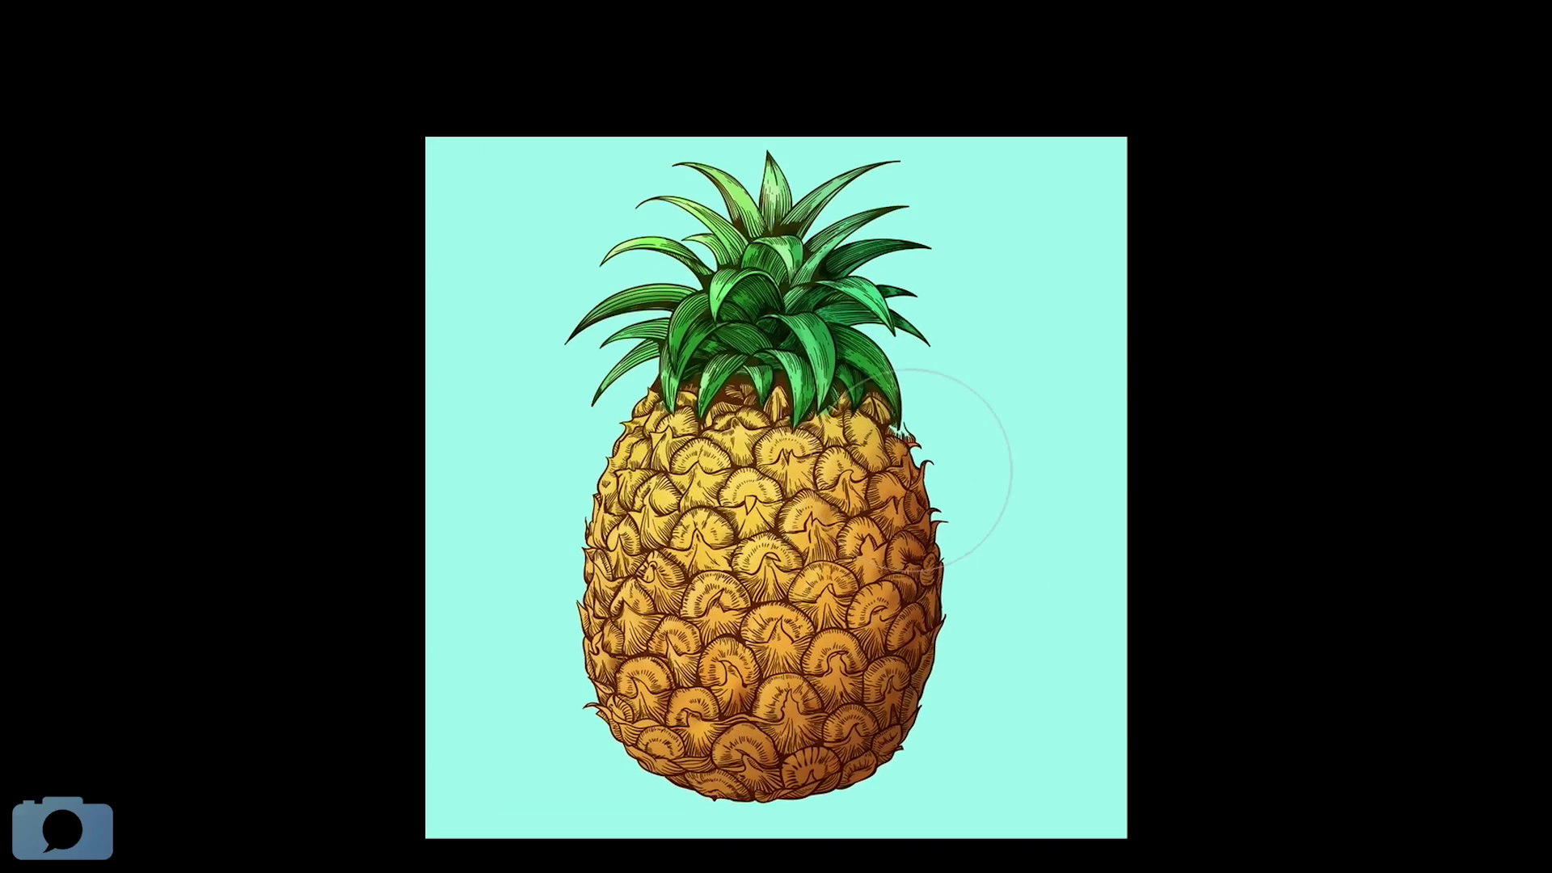
pyautogui.press('super+equal')
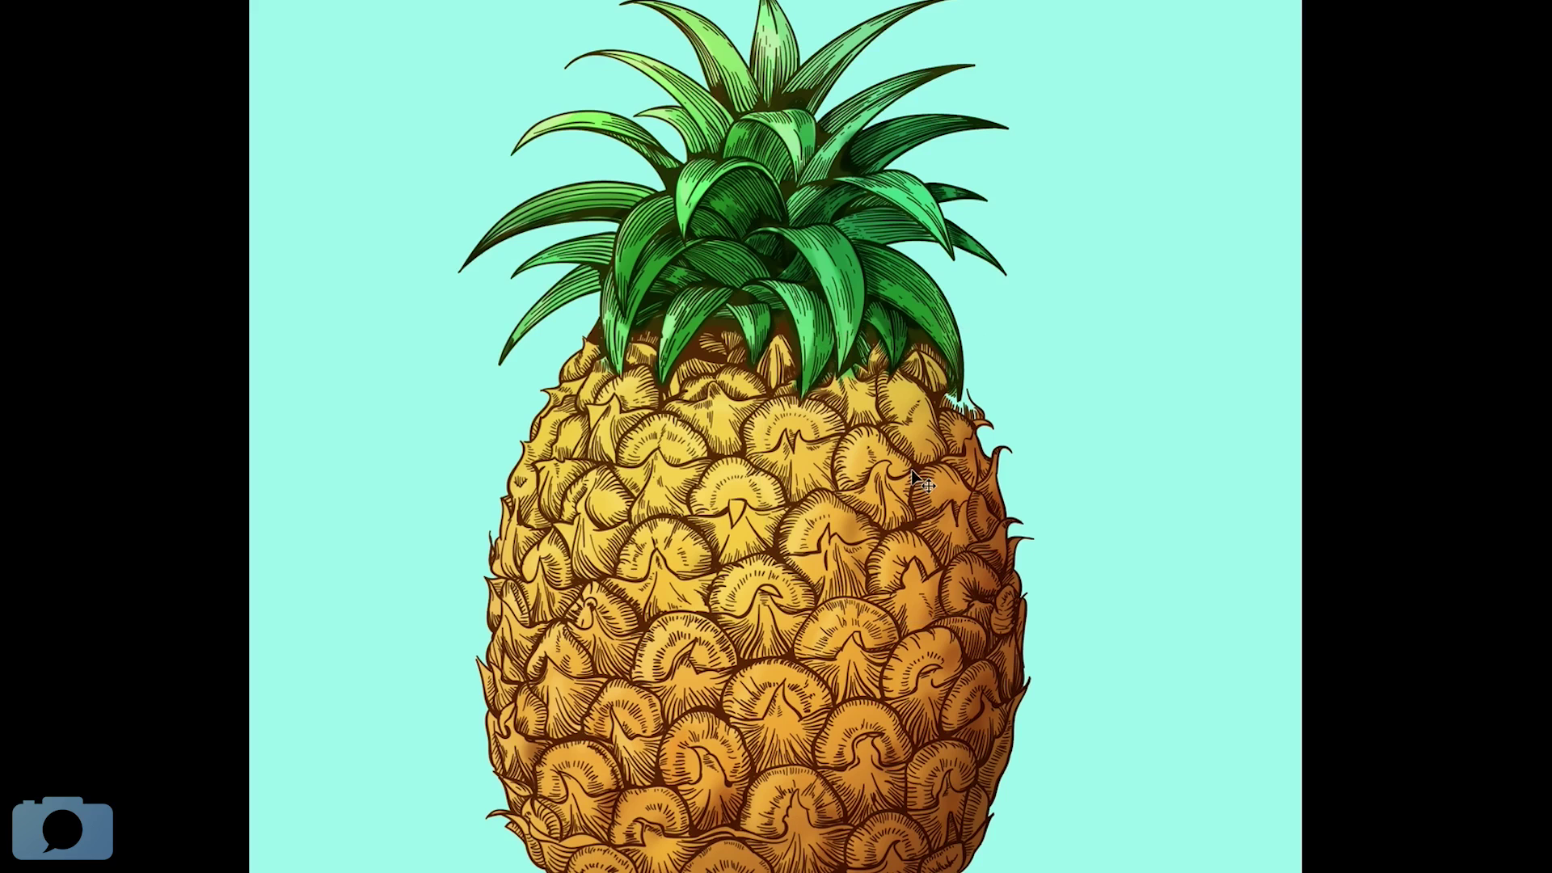
pyautogui.press('super+0')
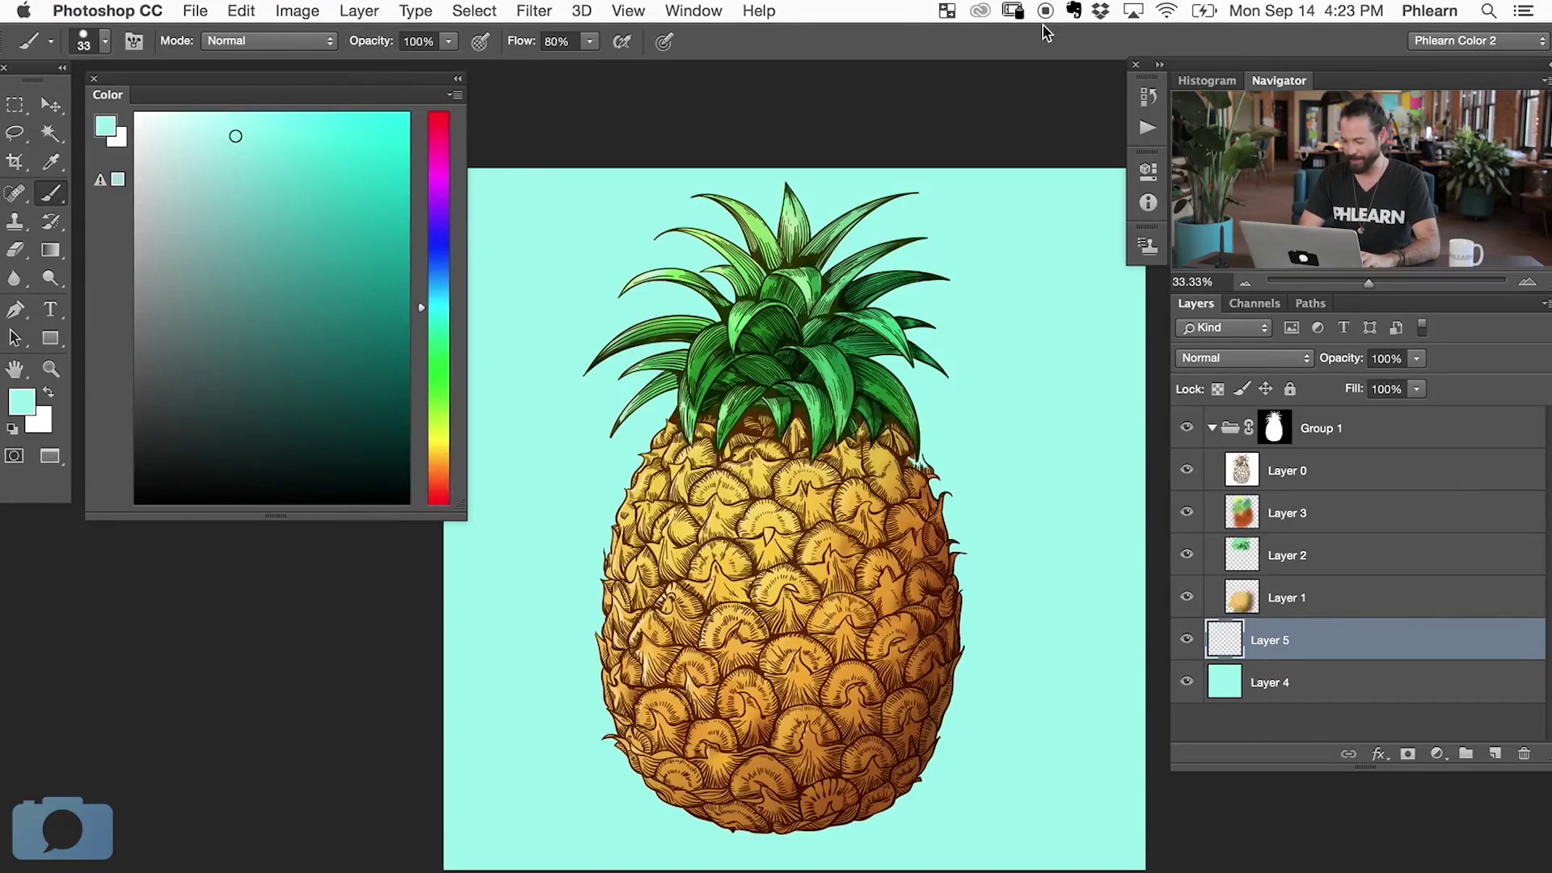
# - Move Layer 5 into Group 1 between Layer 3 and Layer 0, and set the foreground color to white
pyautogui.press('super+bracketright')
pyautogui.press('super+bracketright')
pyautogui.press('super+bracketright')
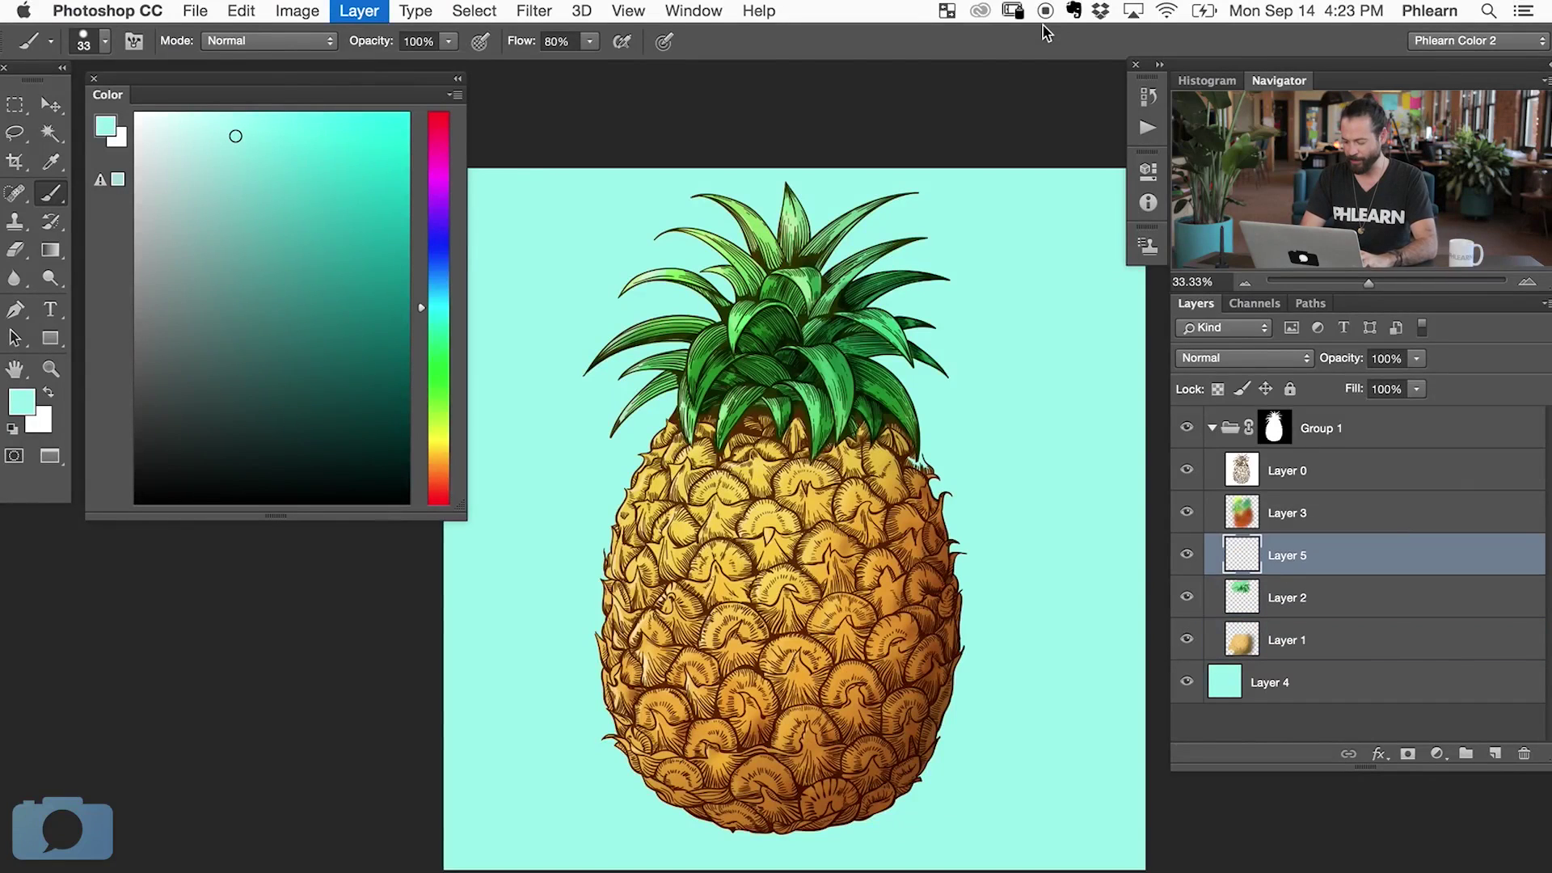
pyautogui.press('super+equal')
pyautogui.press('super+equal')
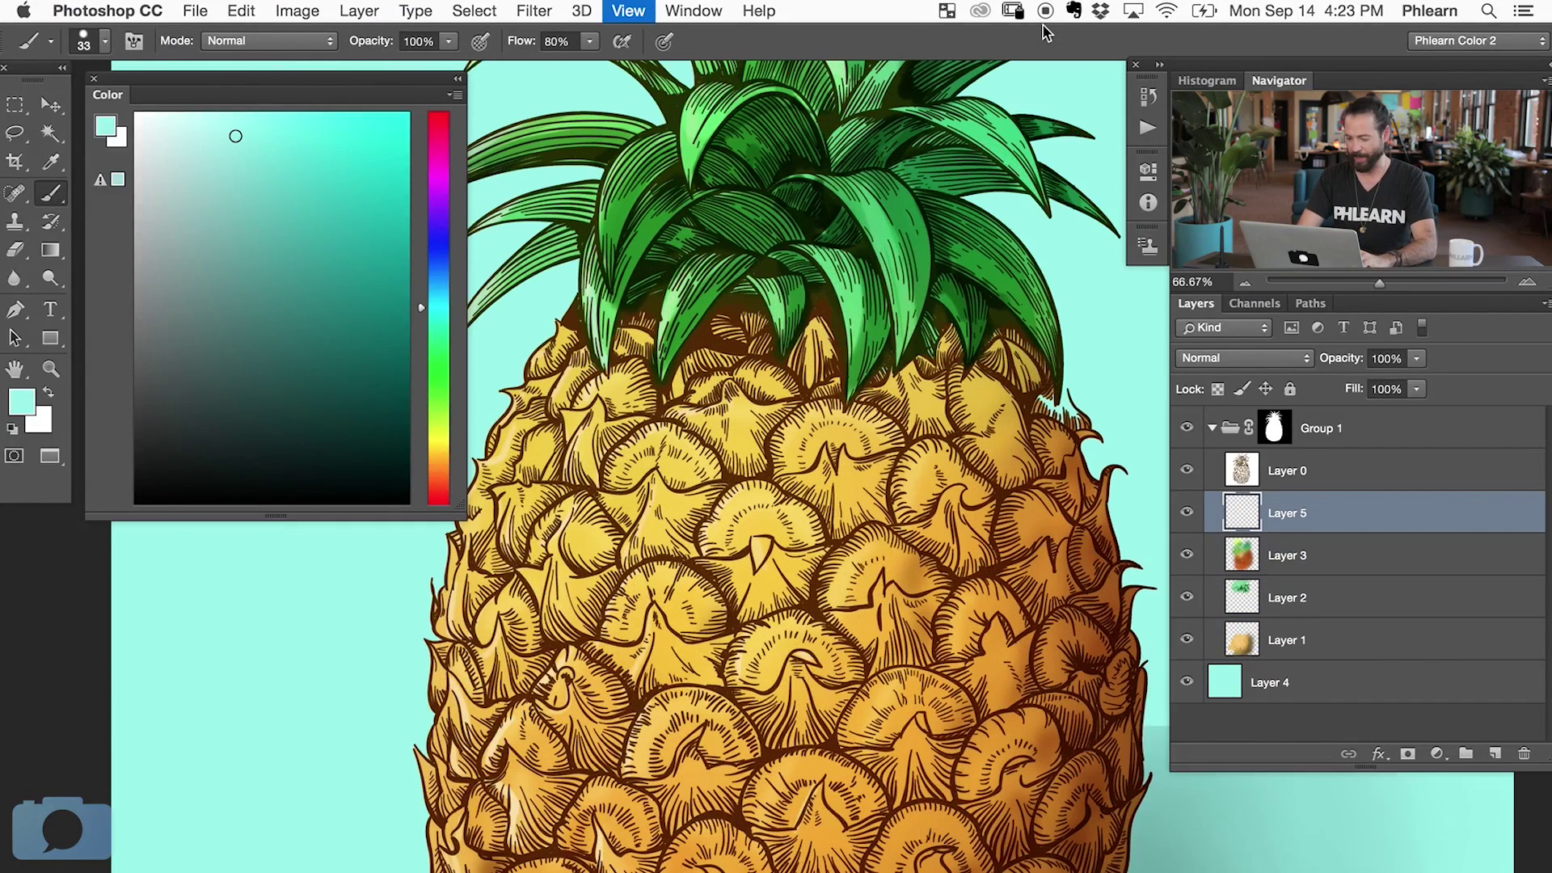
pyautogui.moveTo(226, 202); pyautogui.dragTo(100, 74)
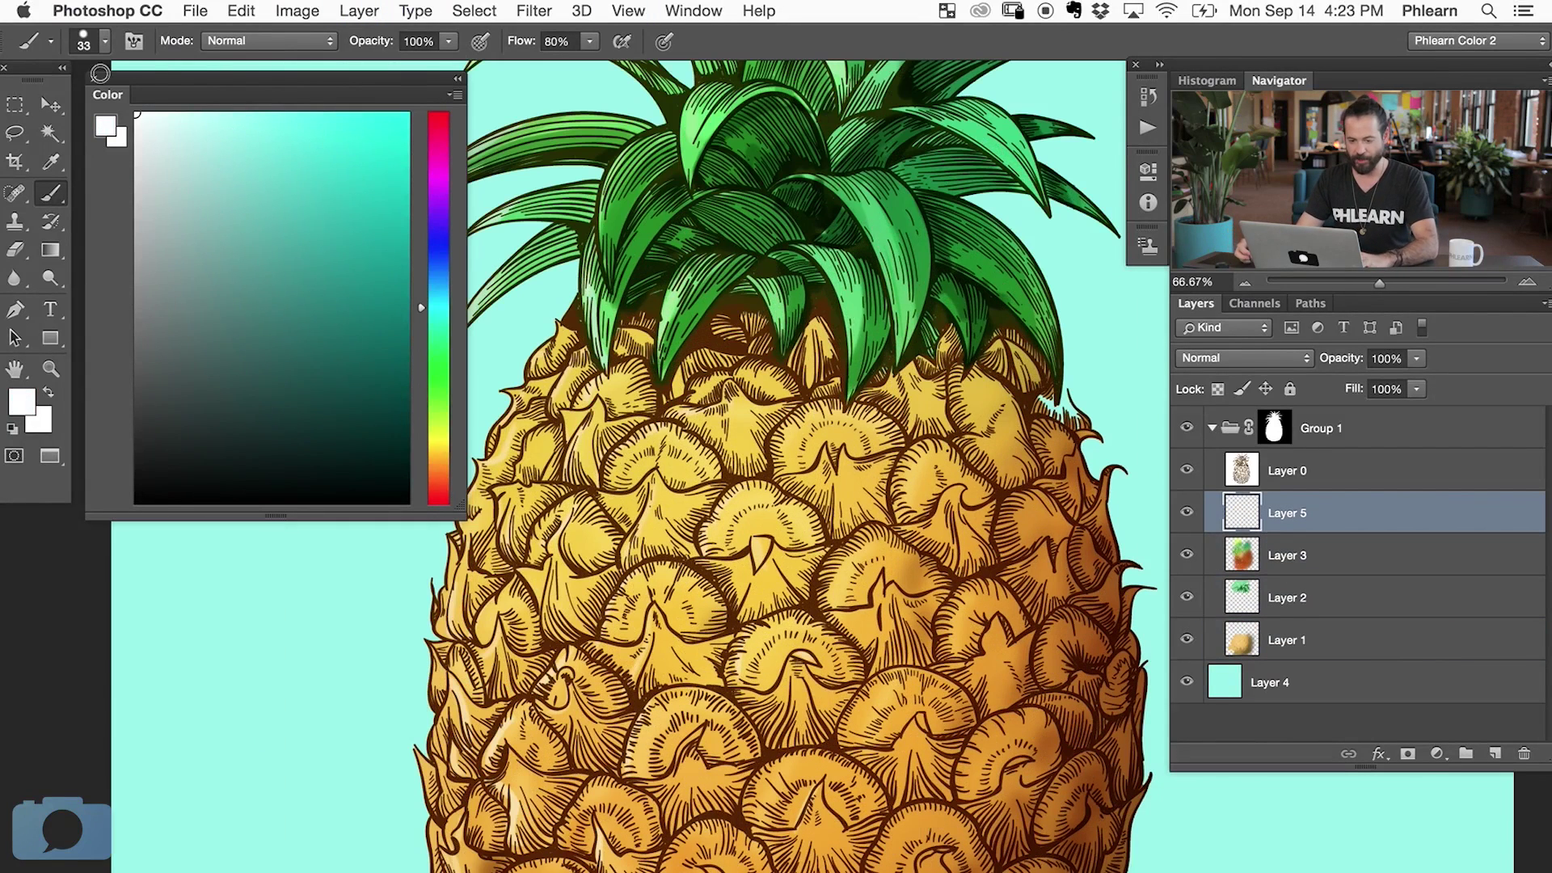
# - Reduce the brush size to 15 and paint thin white highlights along the leaves on the crown's left side
pyautogui.moveTo(558, 243); pyautogui.dragTo(640, 299)
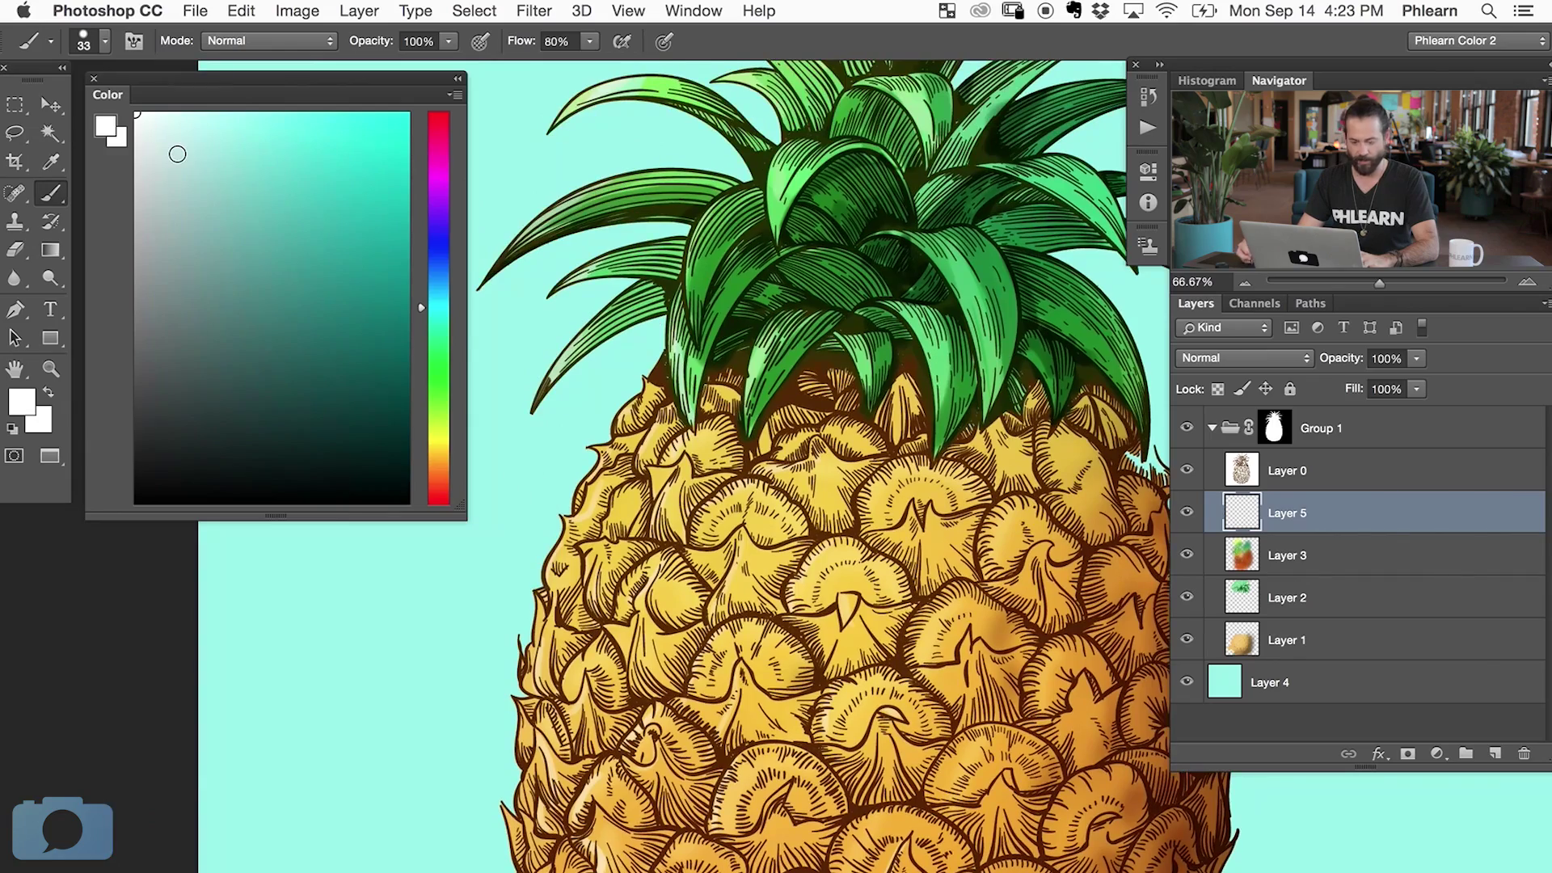
pyautogui.press('super+equal')
pyautogui.press('super+equal')
pyautogui.moveTo(522, 233); pyautogui.dragTo(679, 514)
pyautogui.press('super+minus')
pyautogui.moveTo(526, 228); pyautogui.dragTo(732, 436)
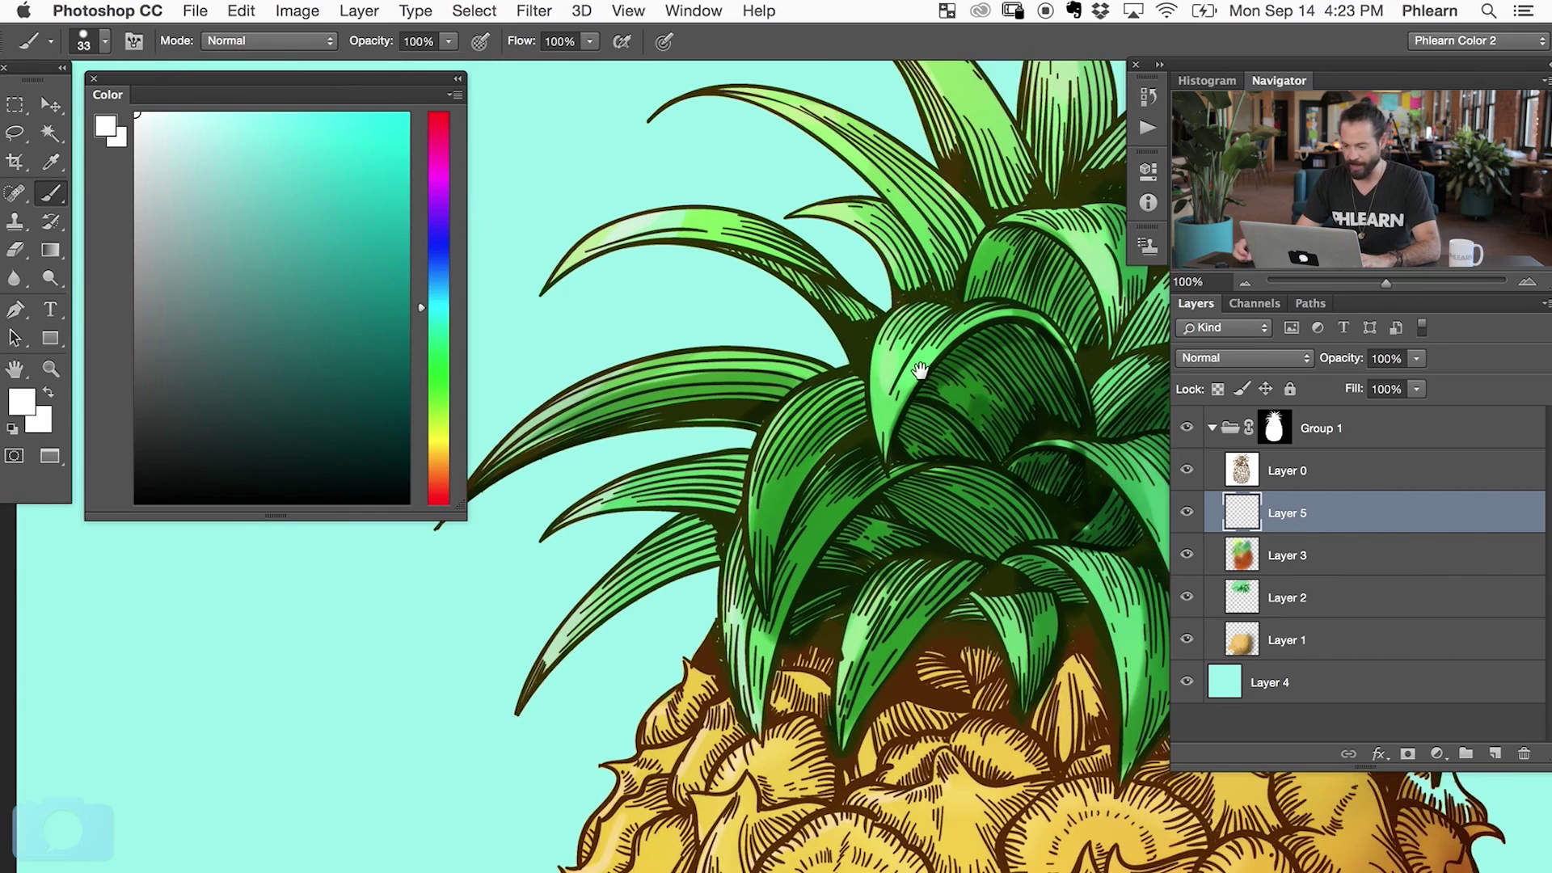
pyautogui.moveTo(920, 370); pyautogui.dragTo(879, 391)
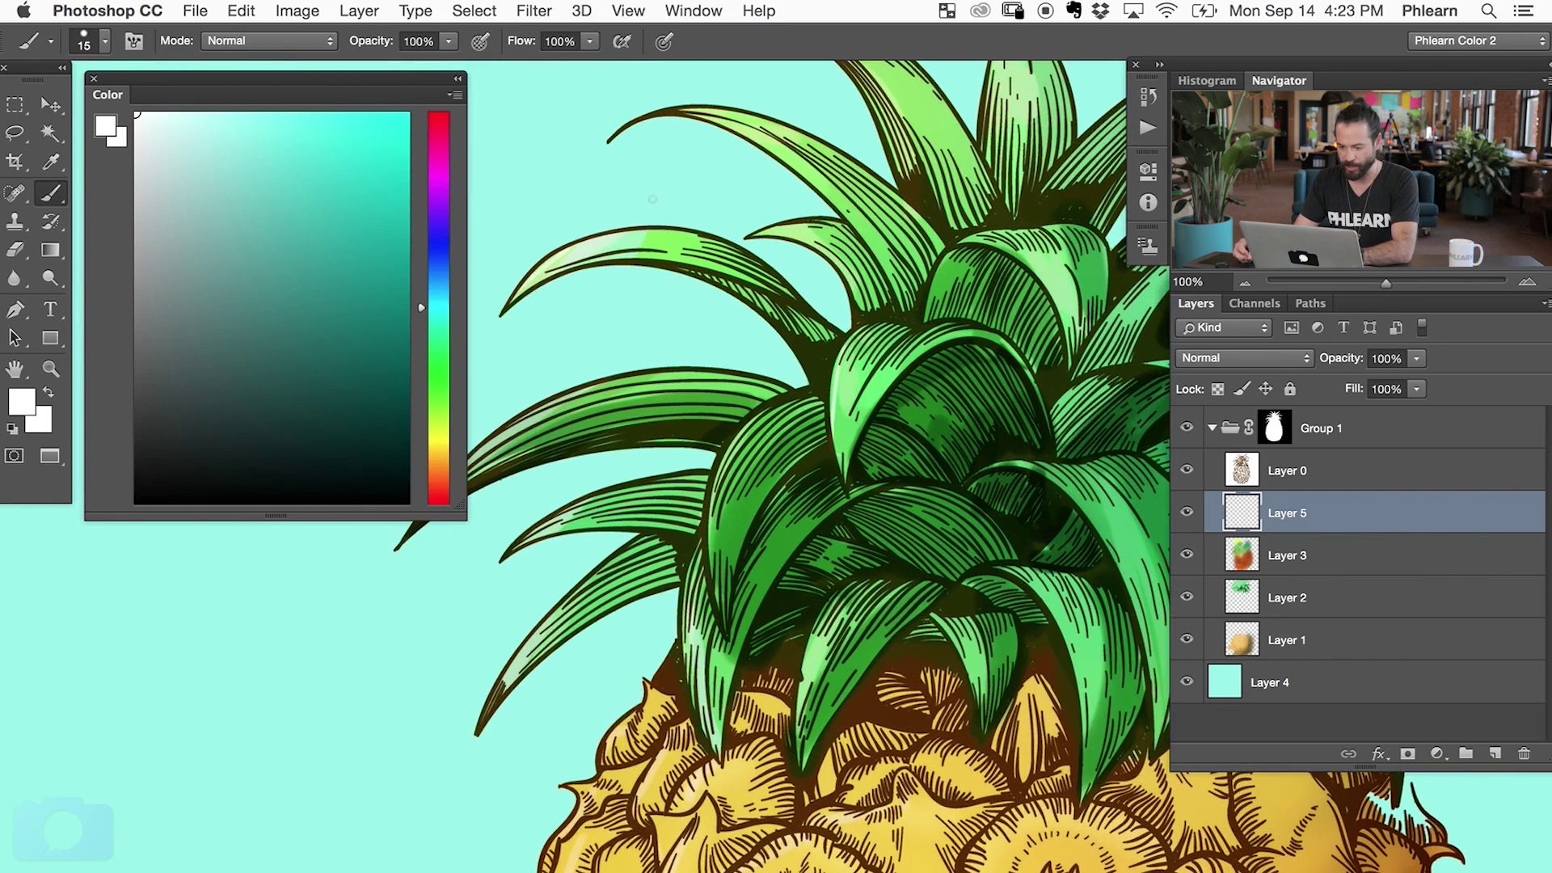
pyautogui.moveTo(579, 423)
pyautogui.mouseDown()
pyautogui.moveTo(667, 404)
pyautogui.moveTo(759, 350)
pyautogui.mouseUp()
pyautogui.moveTo(608, 527); pyautogui.dragTo(762, 457)
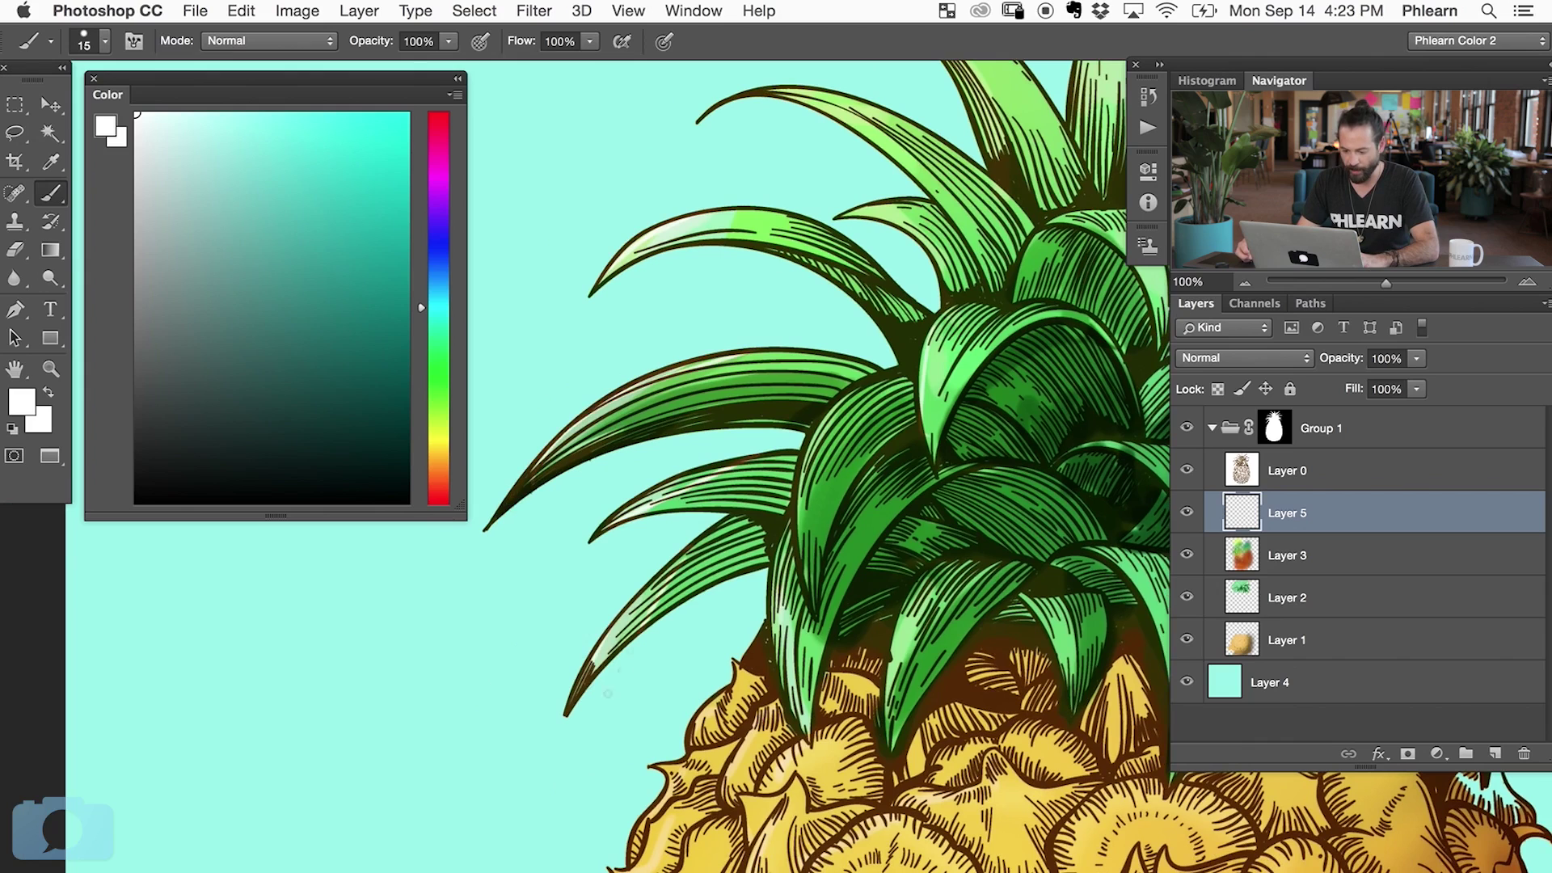
pyautogui.moveTo(966, 623); pyautogui.dragTo(873, 630)
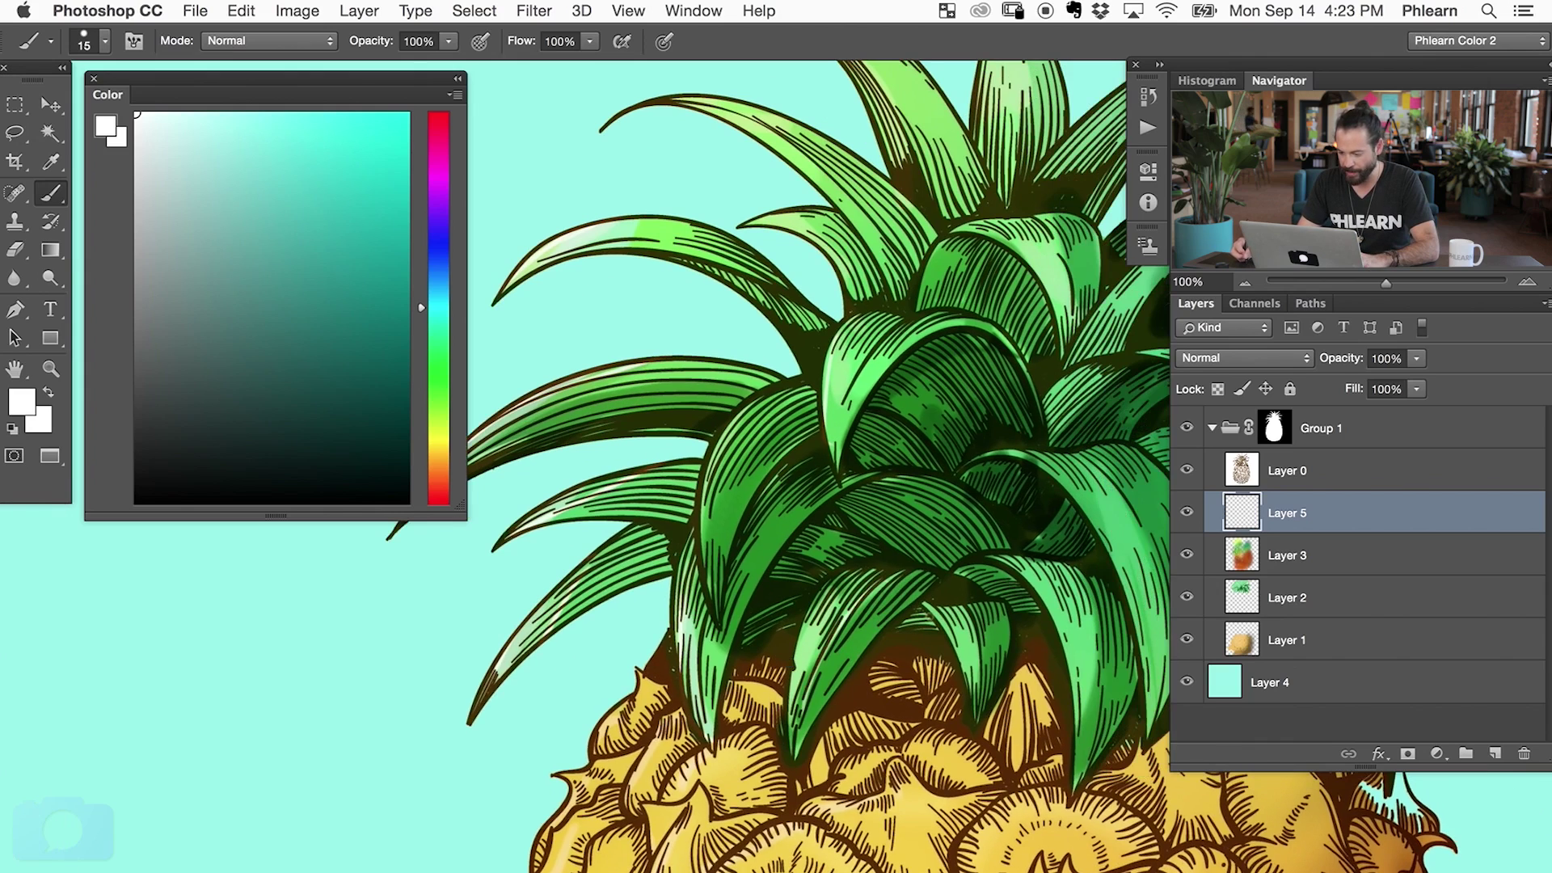
# - Enlarge the brush to 30 and paint white highlights down the two large front leaves of the crown
pyautogui.moveTo(1040, 678); pyautogui.dragTo(858, 689)
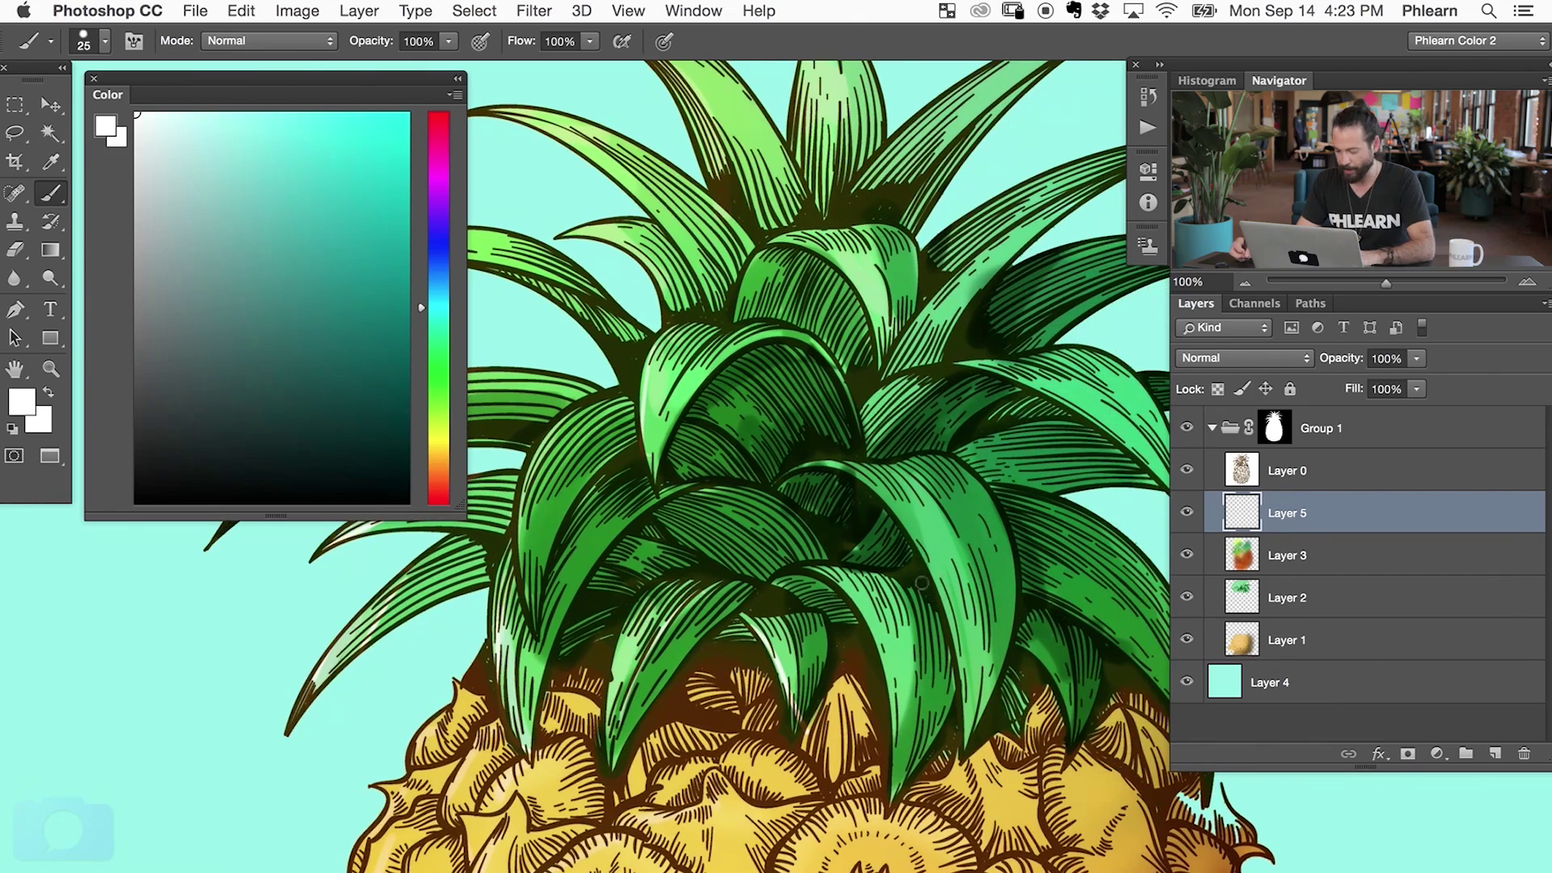
pyautogui.moveTo(857, 591); pyautogui.dragTo(908, 756)
pyautogui.press('super+z')
pyautogui.press(']')
pyautogui.moveTo(900, 585)
pyautogui.mouseDown()
pyautogui.moveTo(920, 659)
pyautogui.moveTo(909, 755)
pyautogui.mouseUp()
pyautogui.moveTo(859, 478); pyautogui.dragTo(951, 596)
# - Paint white highlights on the curled leaves in the crown's center, redoing the stroke on the upper curled leaf
pyautogui.moveTo(720, 325); pyautogui.dragTo(680, 375)
pyautogui.moveTo(754, 264); pyautogui.dragTo(752, 314)
pyautogui.moveTo(841, 244); pyautogui.dragTo(899, 333)
pyautogui.press('super+z')
pyautogui.moveTo(847, 250); pyautogui.dragTo(886, 352)
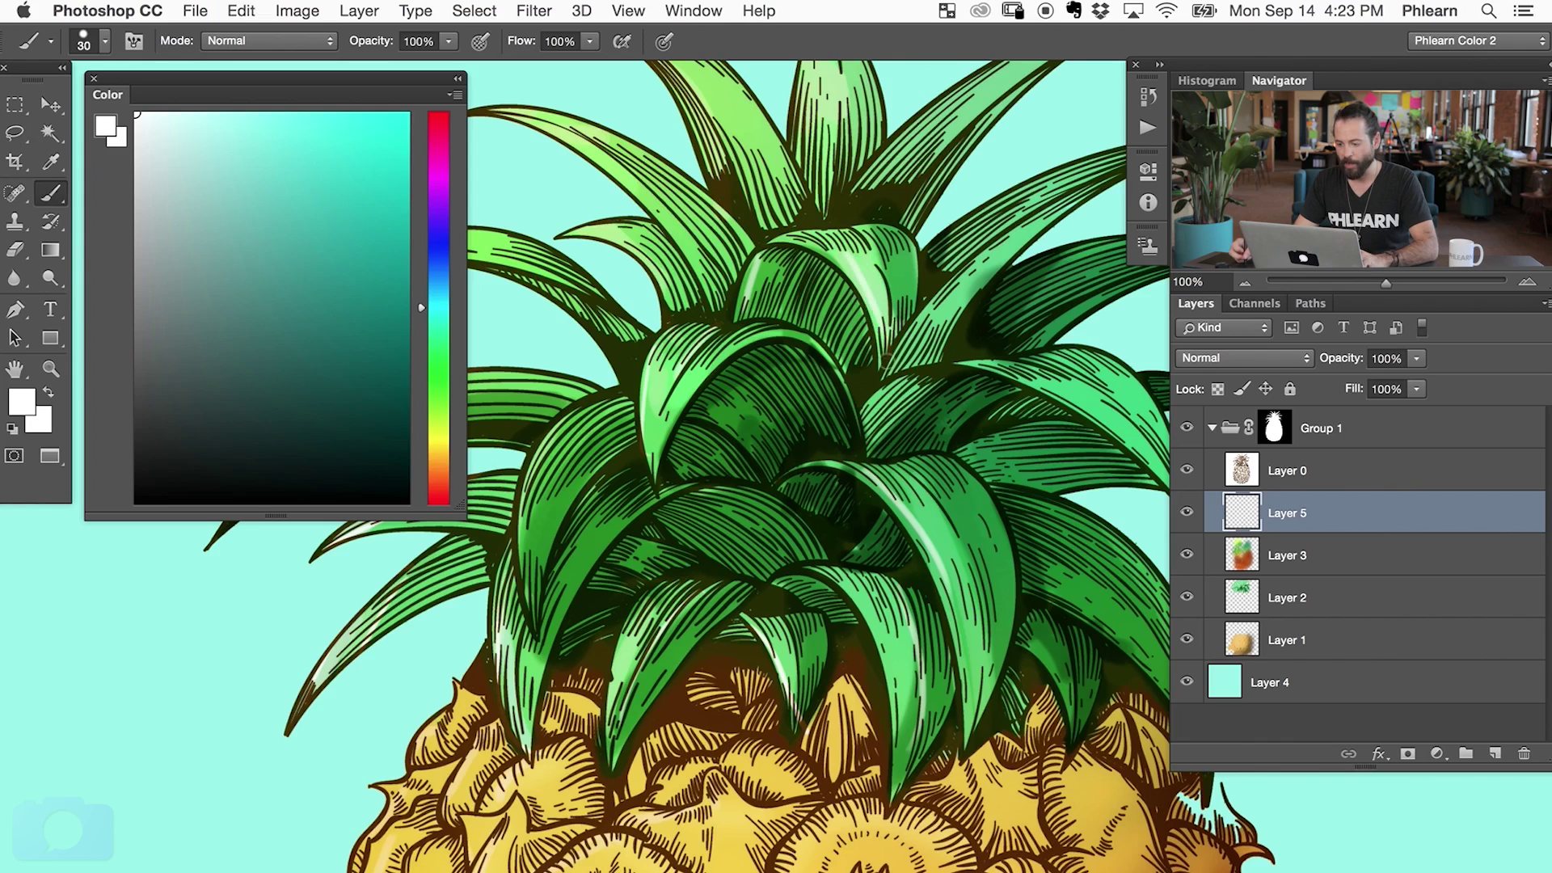
pyautogui.press('super+z')
pyautogui.moveTo(848, 273); pyautogui.dragTo(878, 331)
# - Set the foreground color back to white after sampling the green and paint a highlight down the topmost leaf
pyautogui.moveTo(797, 369); pyautogui.dragTo(843, 570)
pyautogui.moveTo(699, 266); pyautogui.dragTo(757, 396)
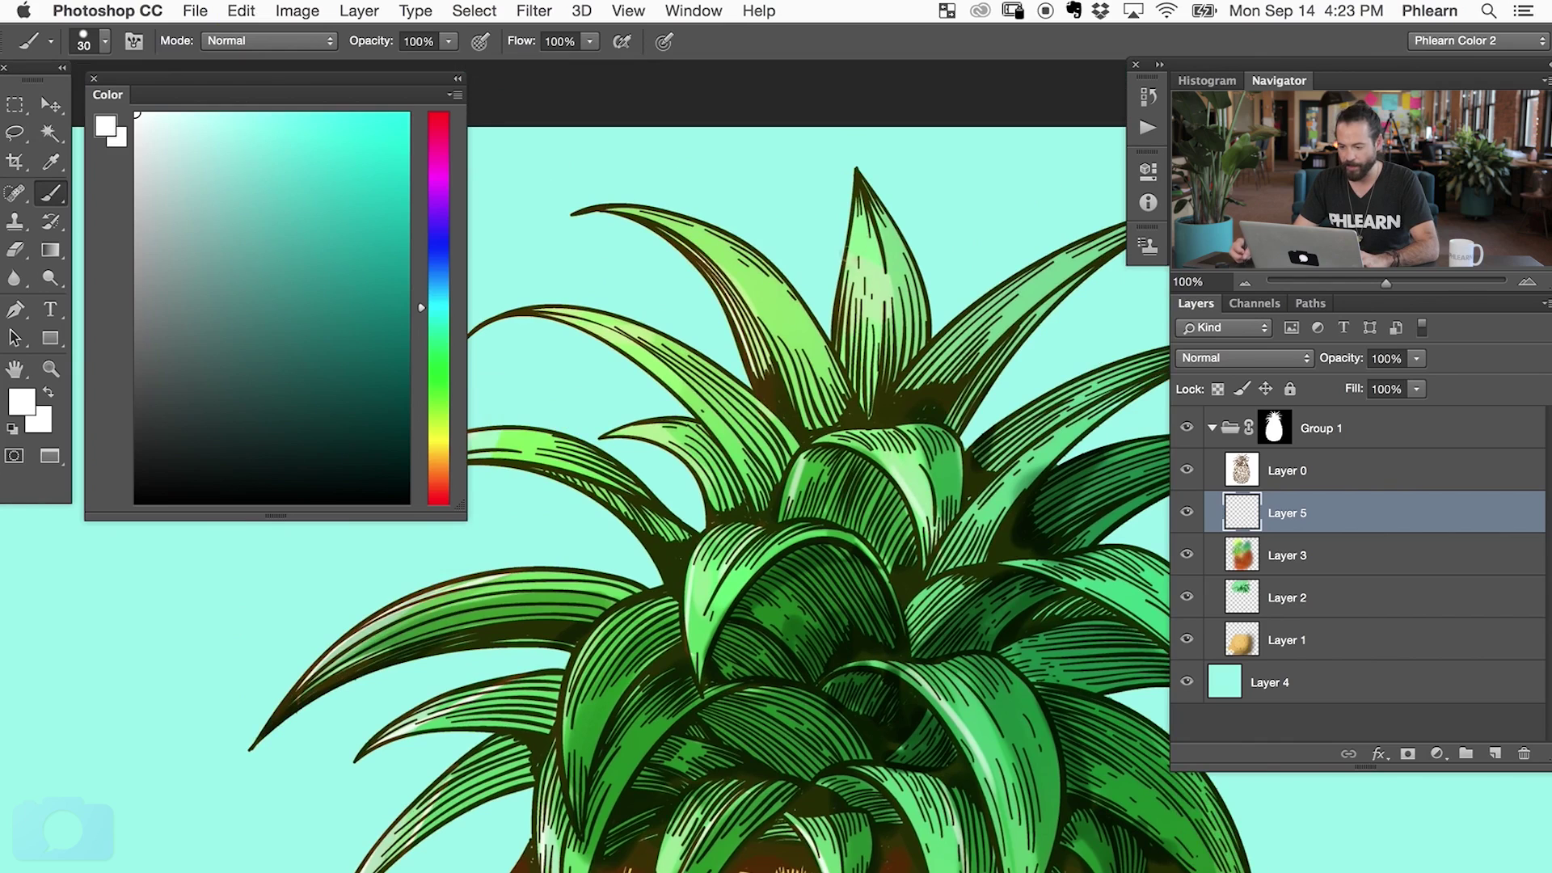
pyautogui.keyDown('alt'); pyautogui.click(851, 250); pyautogui.keyUp('alt')
pyautogui.moveTo(180, 210); pyautogui.dragTo(135, 113)
pyautogui.moveTo(886, 198); pyautogui.dragTo(873, 396)
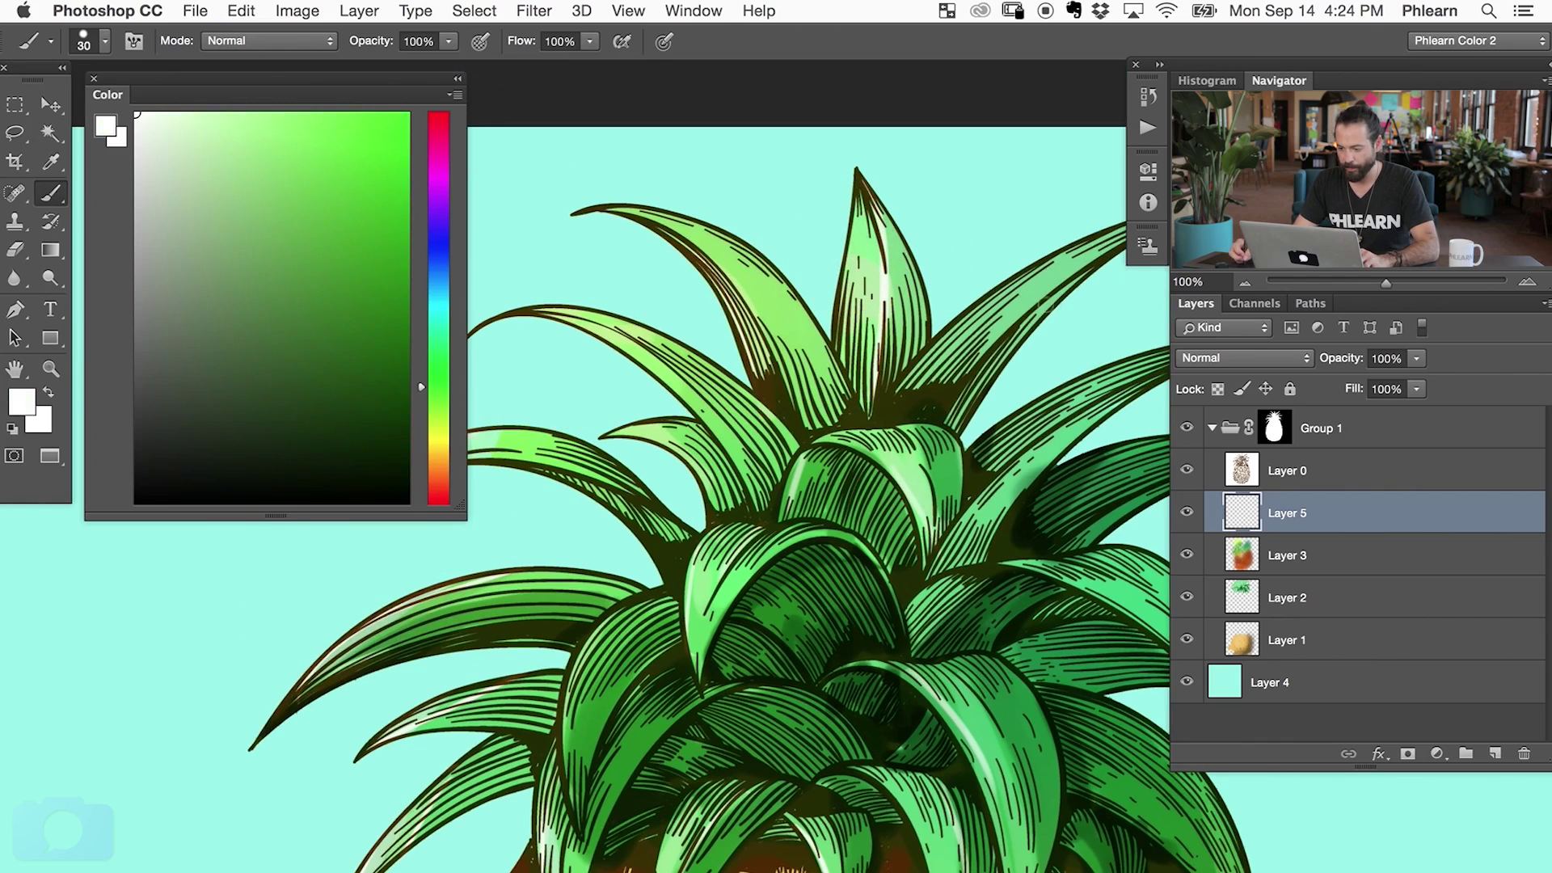
# - Paint white highlights along the leaves on the crown's right side, from the upper ones to the large drooping leaf
pyautogui.moveTo(1016, 325); pyautogui.dragTo(906, 373)
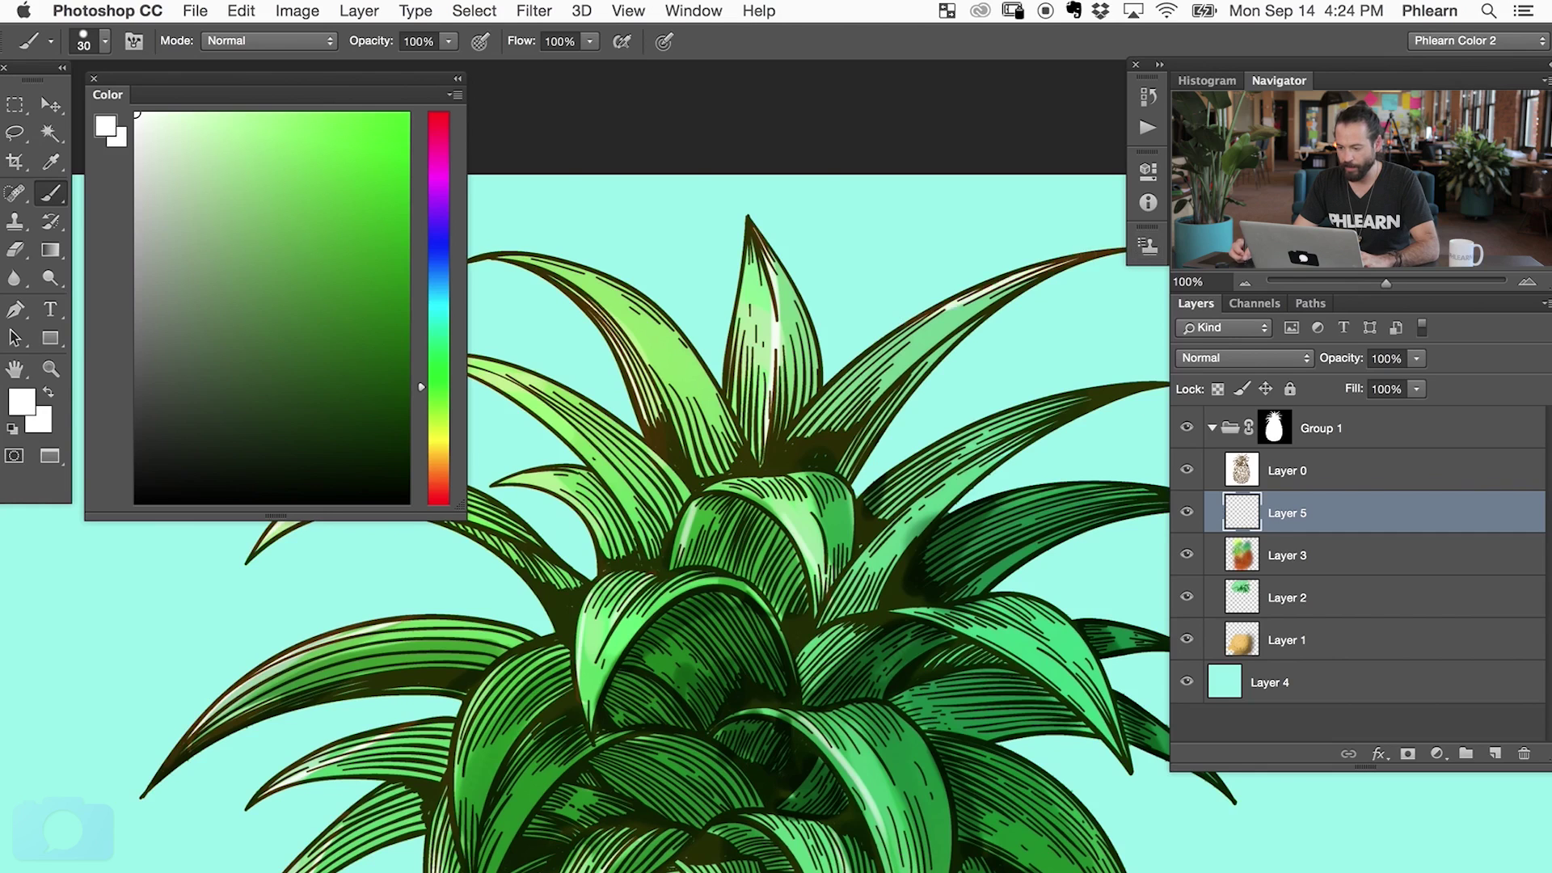
pyautogui.moveTo(953, 525); pyautogui.dragTo(812, 437)
pyautogui.moveTo(966, 300); pyautogui.dragTo(796, 365)
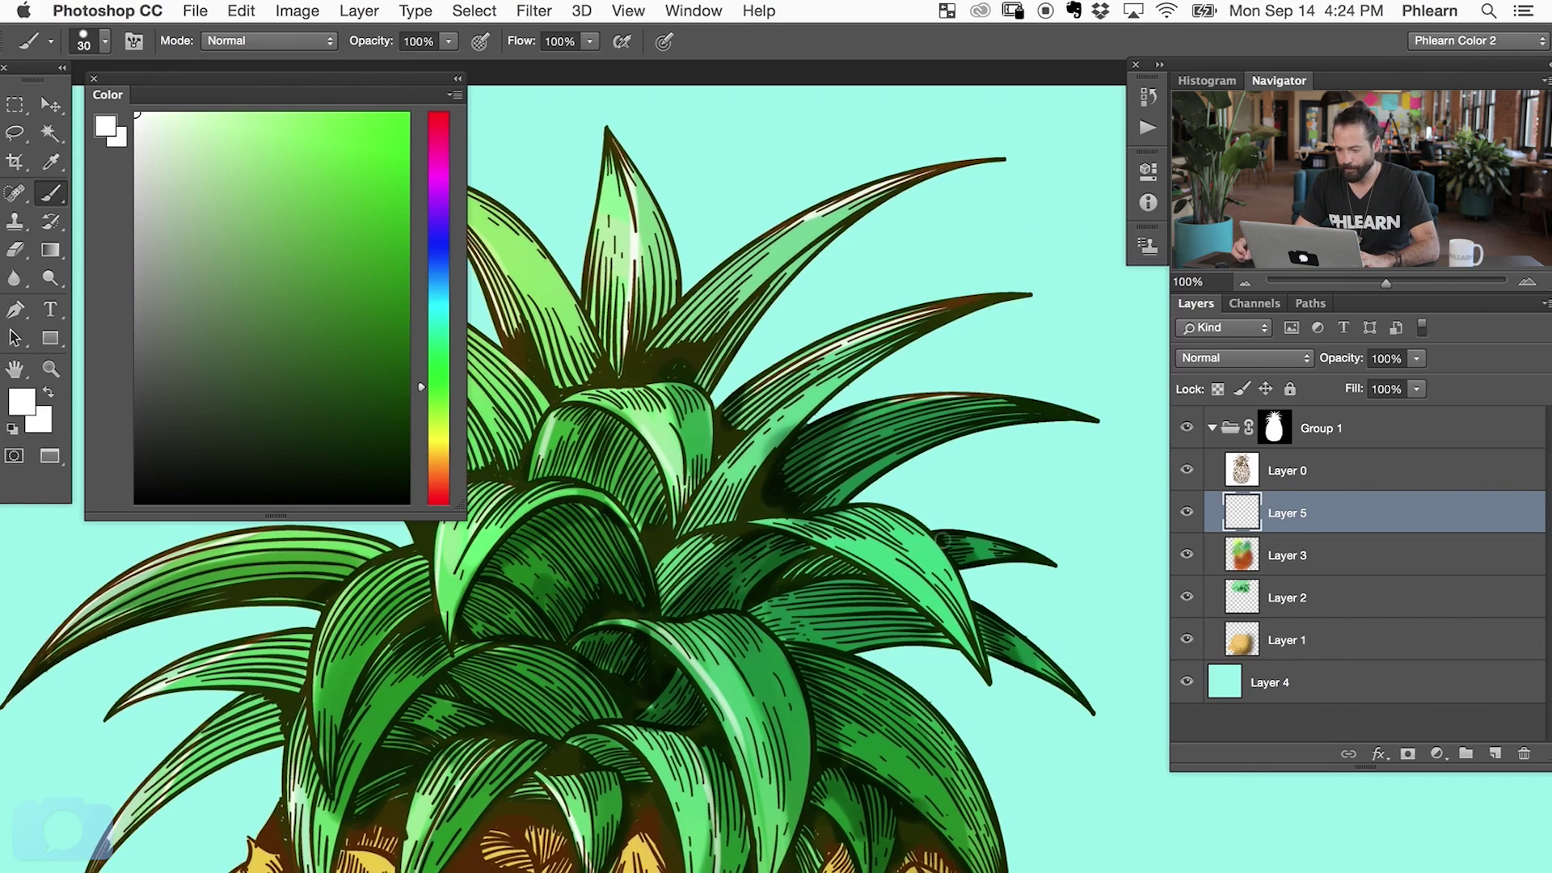
pyautogui.moveTo(877, 563); pyautogui.dragTo(957, 647)
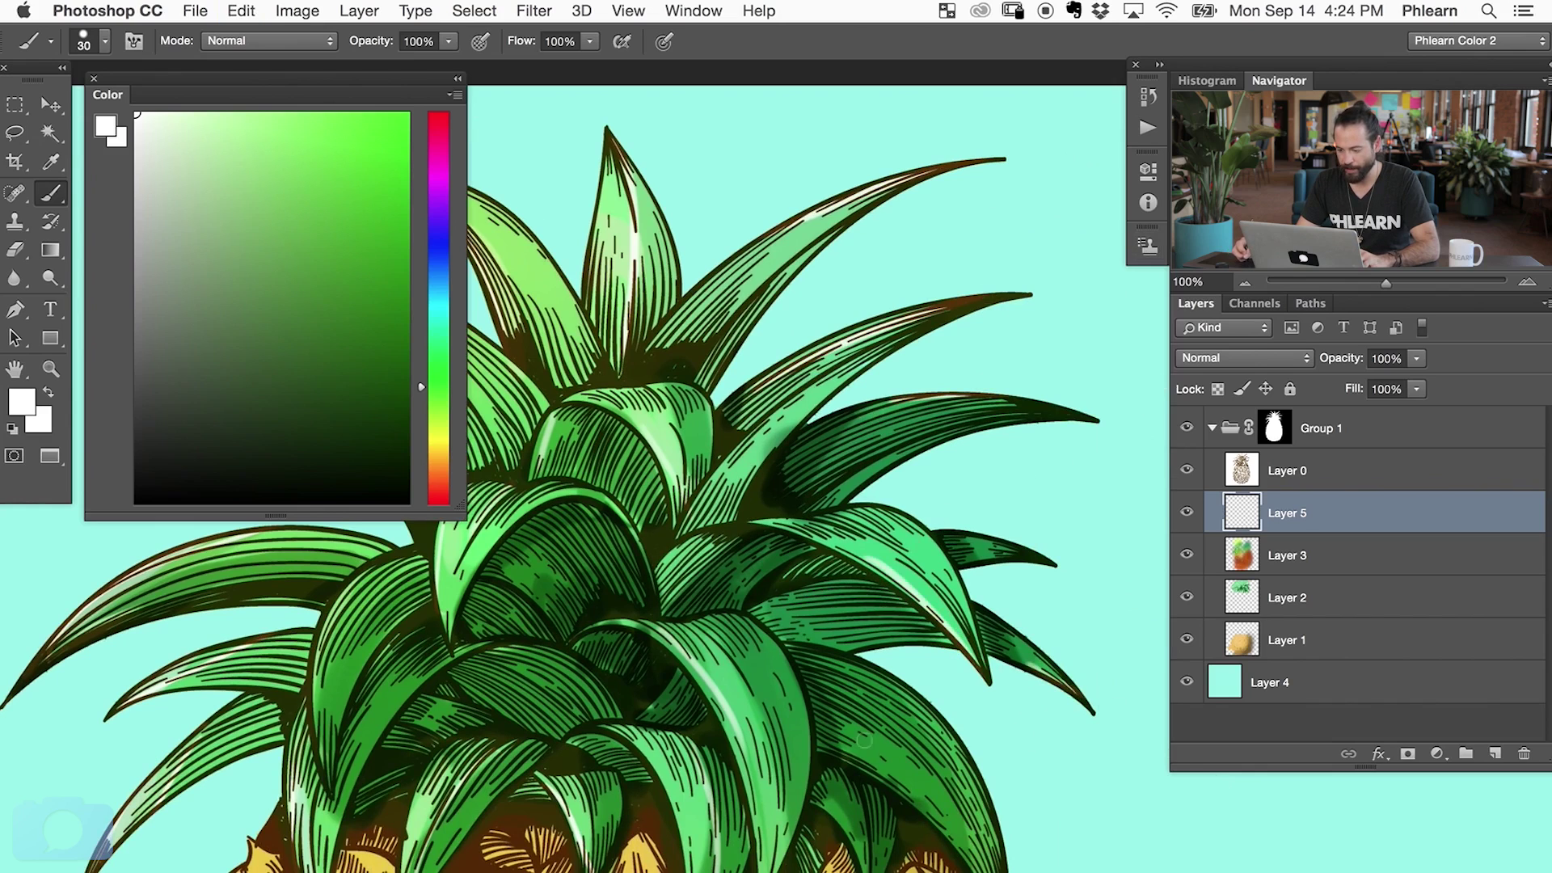
pyautogui.moveTo(917, 776); pyautogui.dragTo(884, 641)
pyautogui.moveTo(913, 574); pyautogui.dragTo(949, 651)
pyautogui.moveTo(891, 563); pyautogui.dragTo(955, 665)
pyautogui.moveTo(782, 731); pyautogui.dragTo(850, 721)
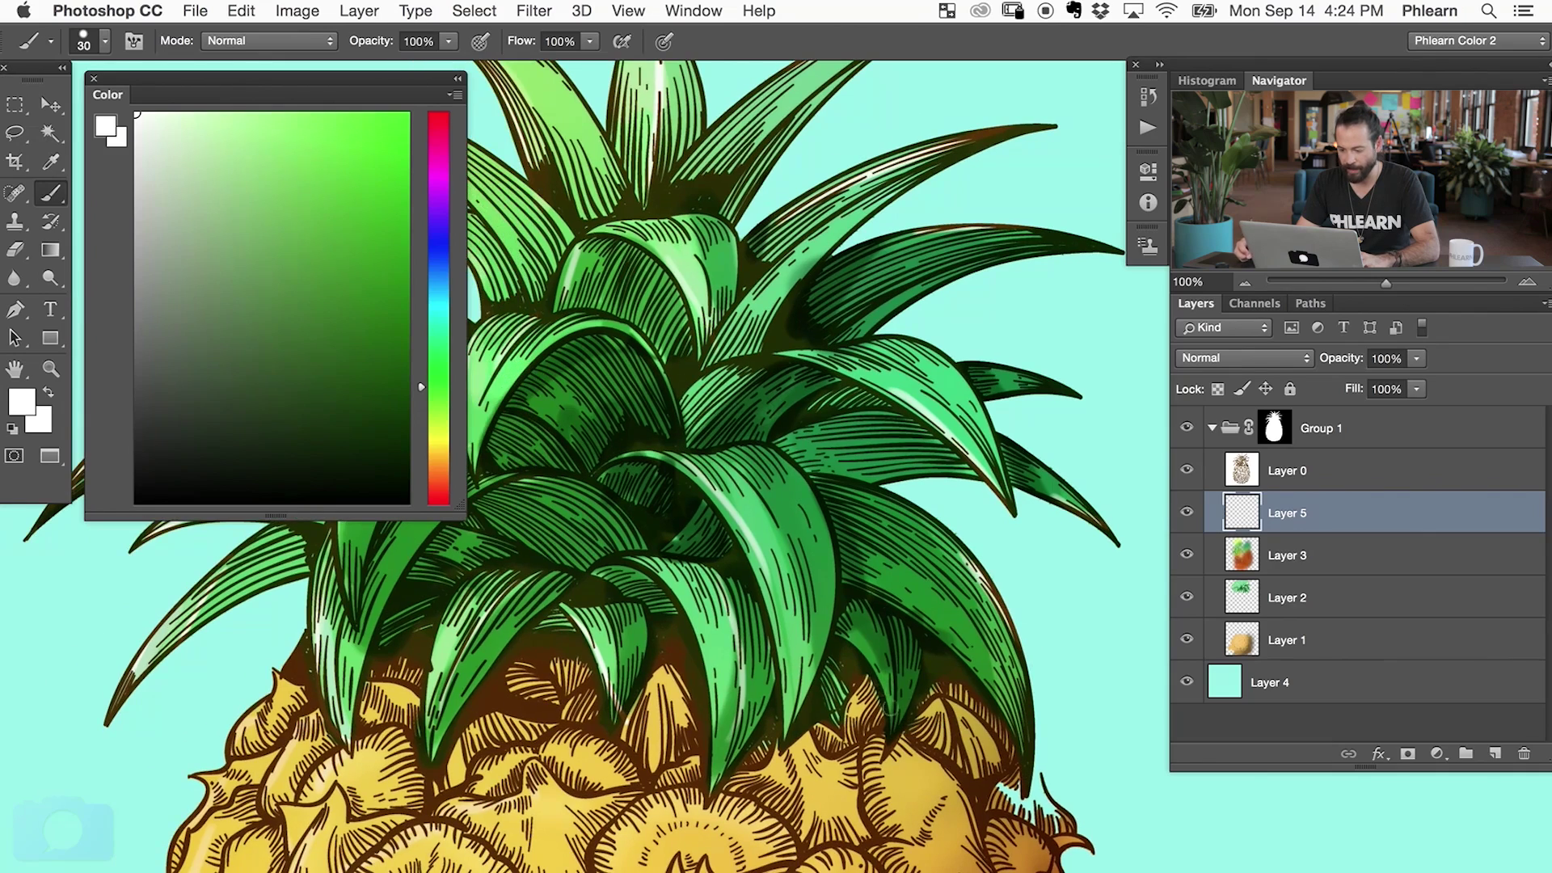
# - Add more white highlights to the upper-left leaves of the crown, including the small curved leaf
pyautogui.moveTo(569, 808); pyautogui.dragTo(922, 811)
pyautogui.moveTo(645, 697); pyautogui.dragTo(760, 771)
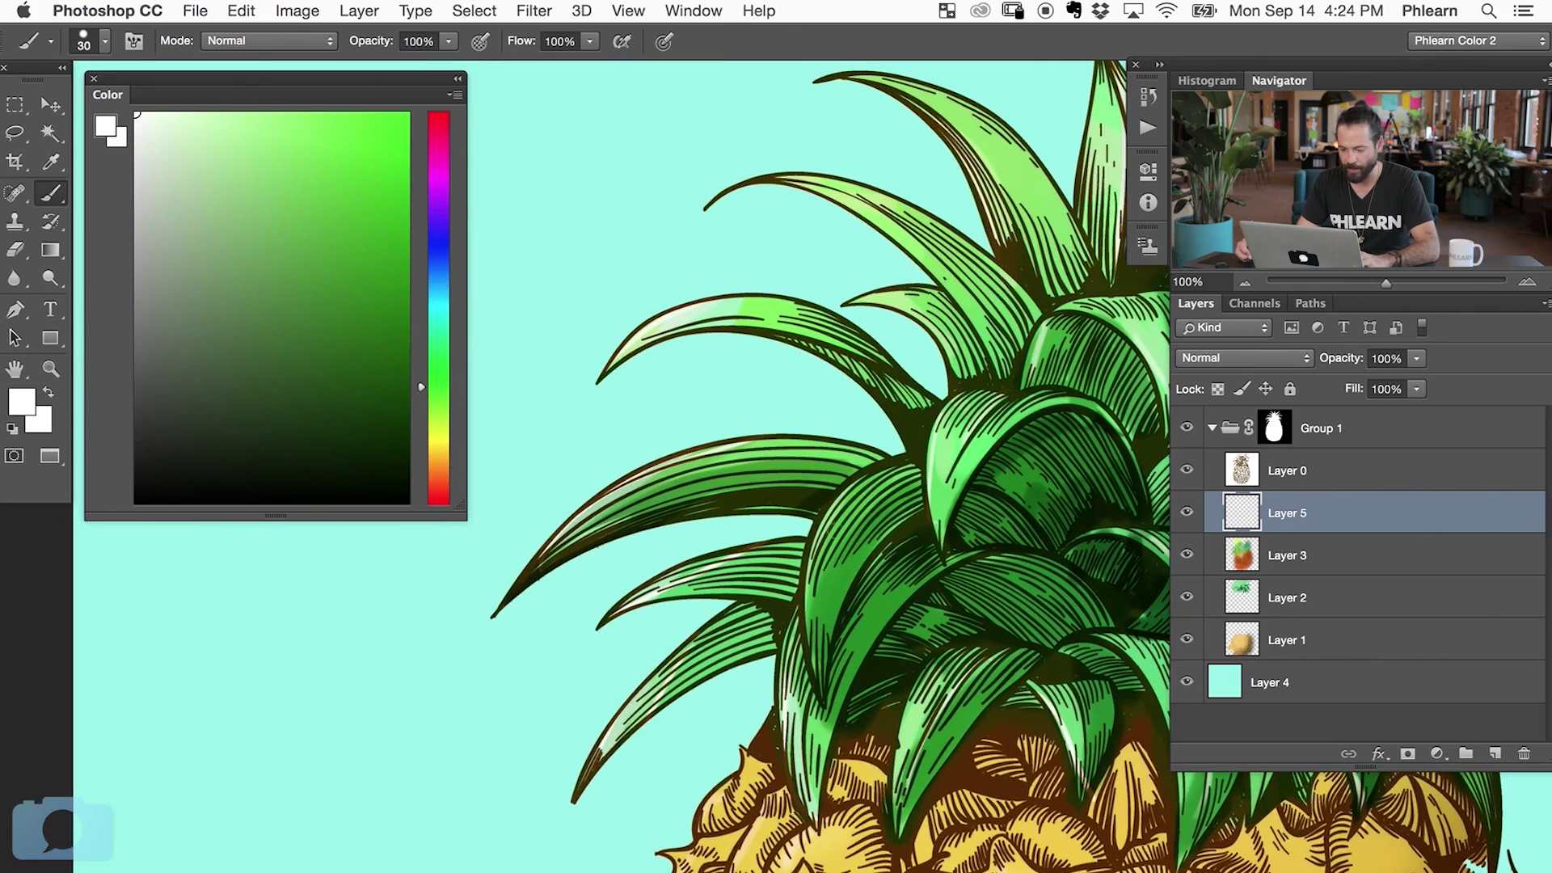
pyautogui.moveTo(862, 477); pyautogui.dragTo(817, 607)
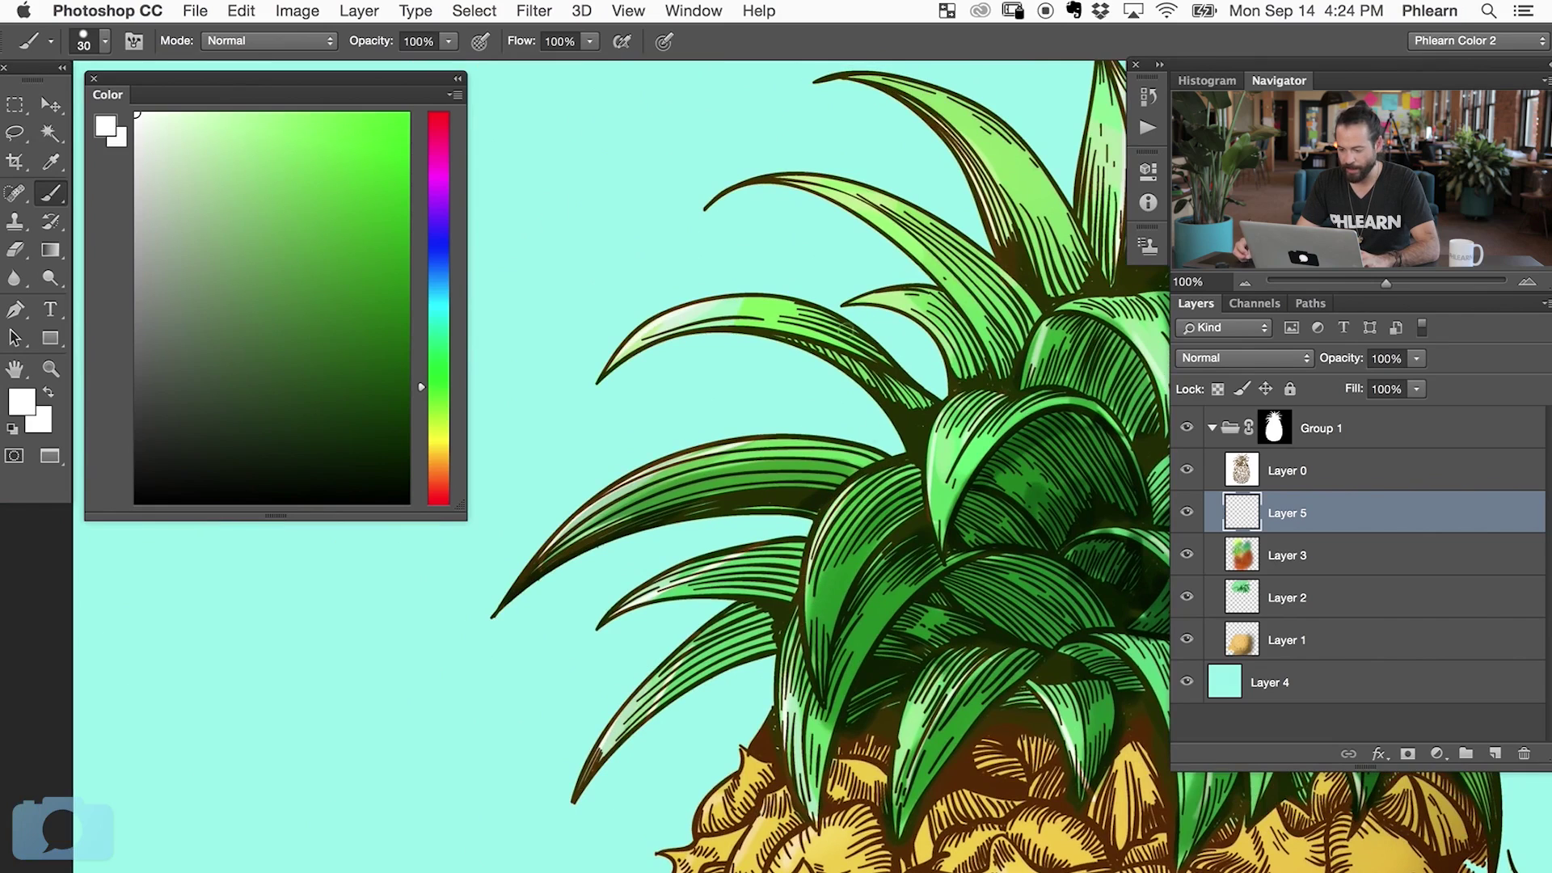
pyautogui.moveTo(780, 180); pyautogui.dragTo(1018, 244)
pyautogui.moveTo(905, 285); pyautogui.dragTo(859, 305)
# - Paint white highlights on the left edges and curled tips of the fruit's upper and central segments
pyautogui.scroll(-10, 870, 643)
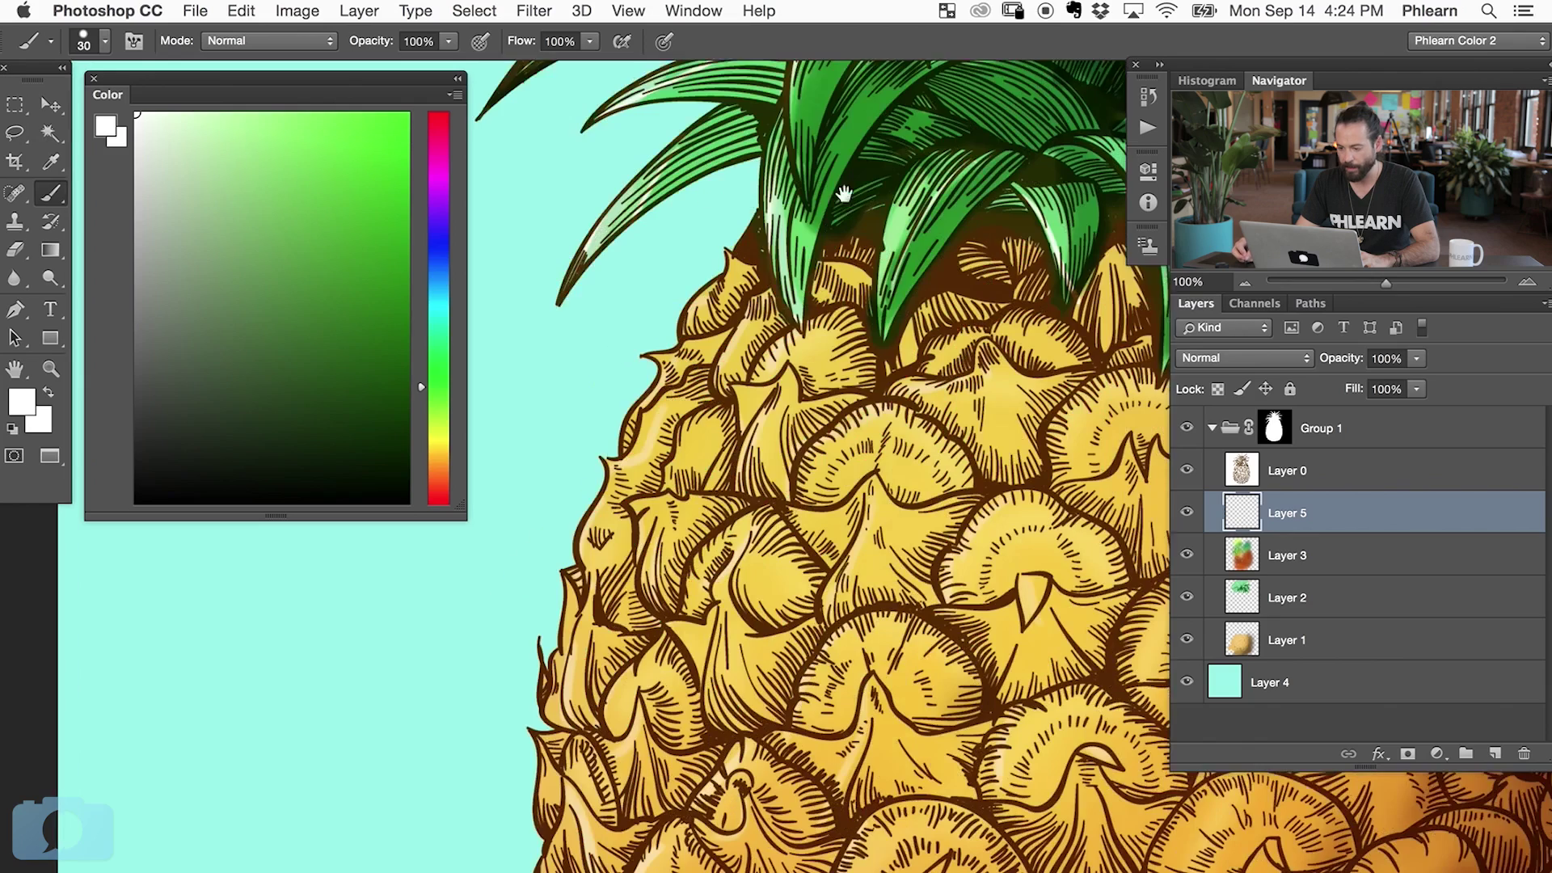
pyautogui.moveTo(779, 446); pyautogui.dragTo(804, 483)
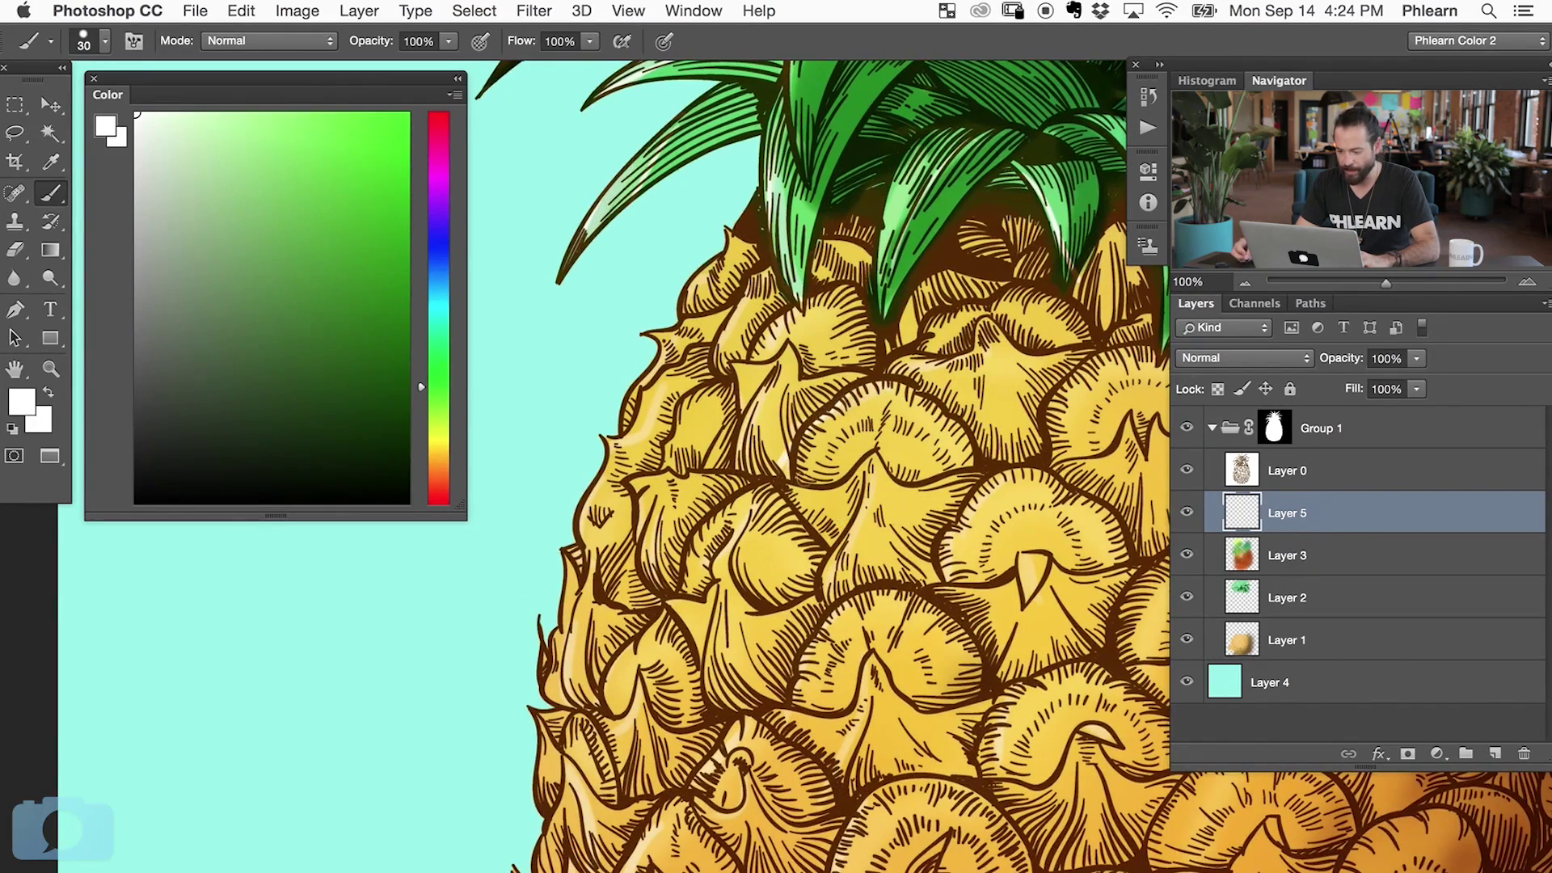
pyautogui.moveTo(839, 571); pyautogui.dragTo(829, 602)
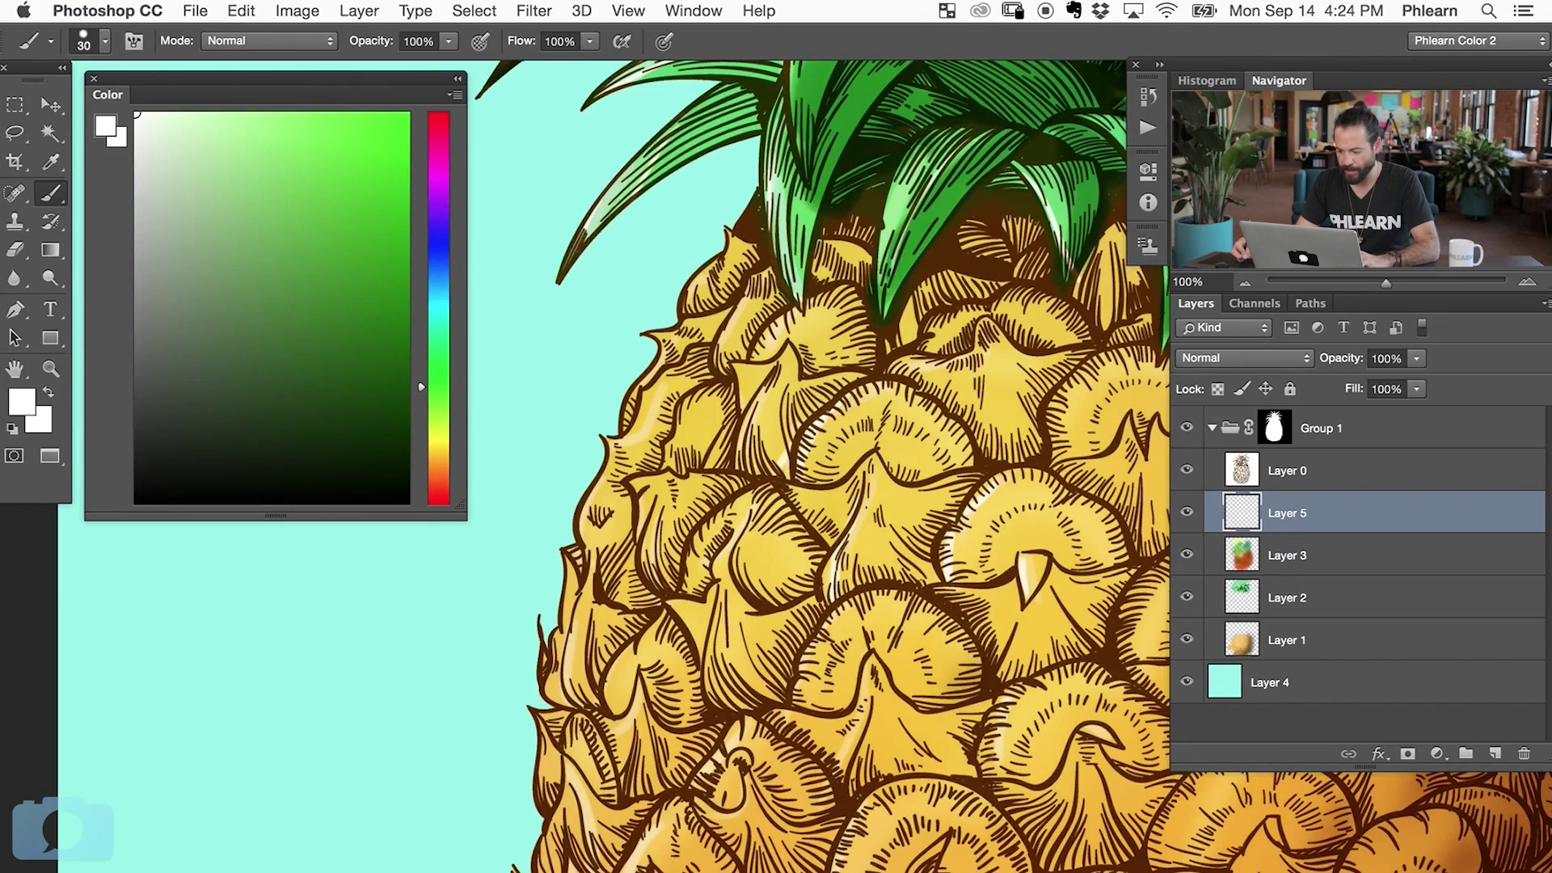
pyautogui.scroll(-5, 838, 807)
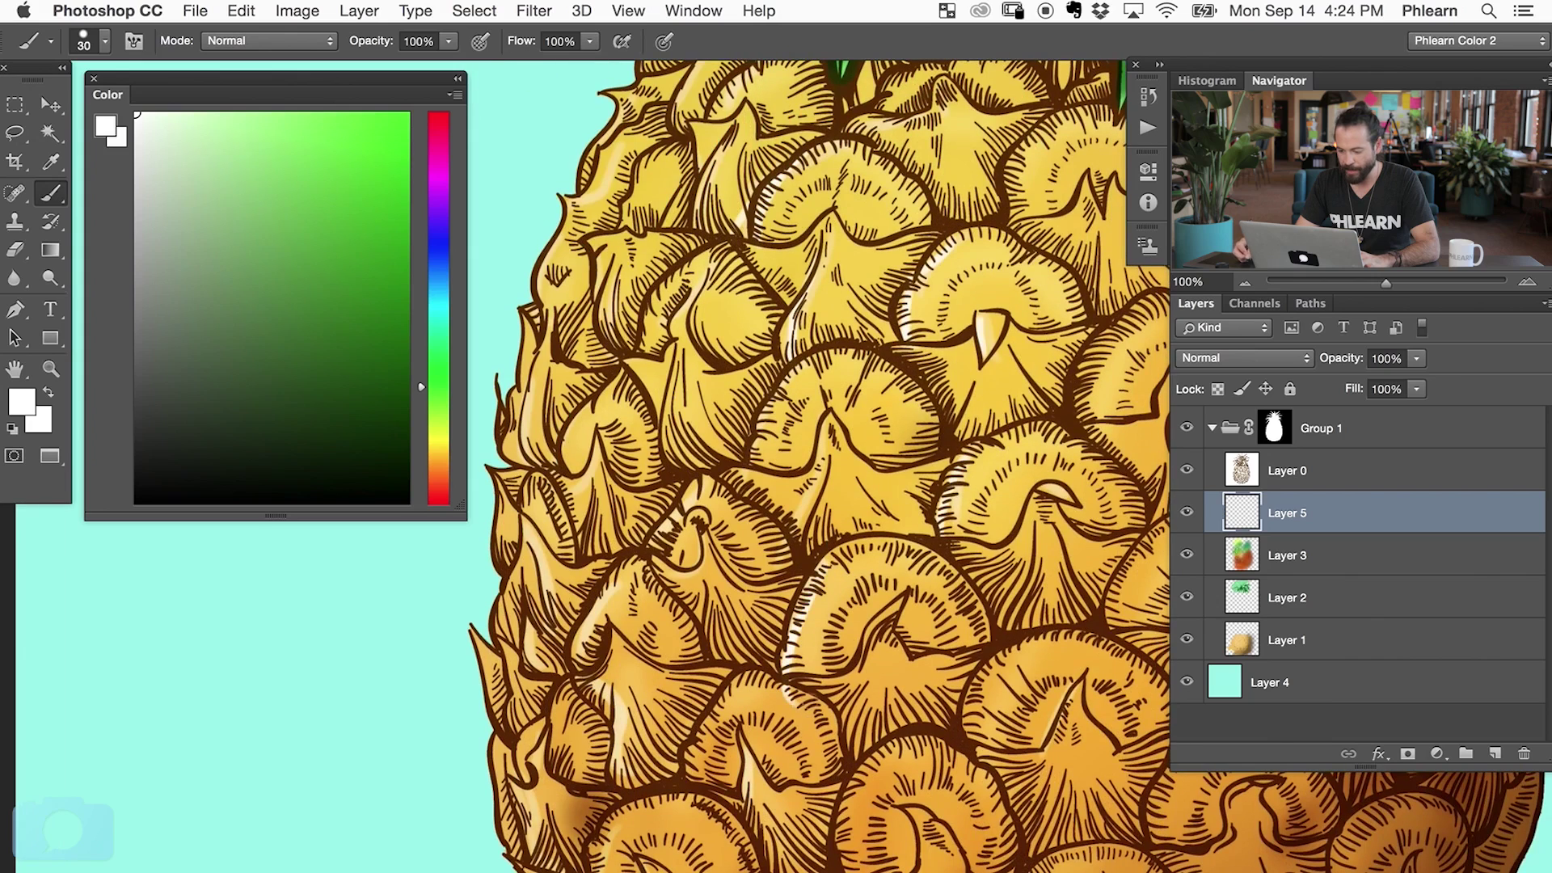
pyautogui.moveTo(800, 602); pyautogui.dragTo(804, 679)
pyautogui.moveTo(899, 600); pyautogui.dragTo(863, 653)
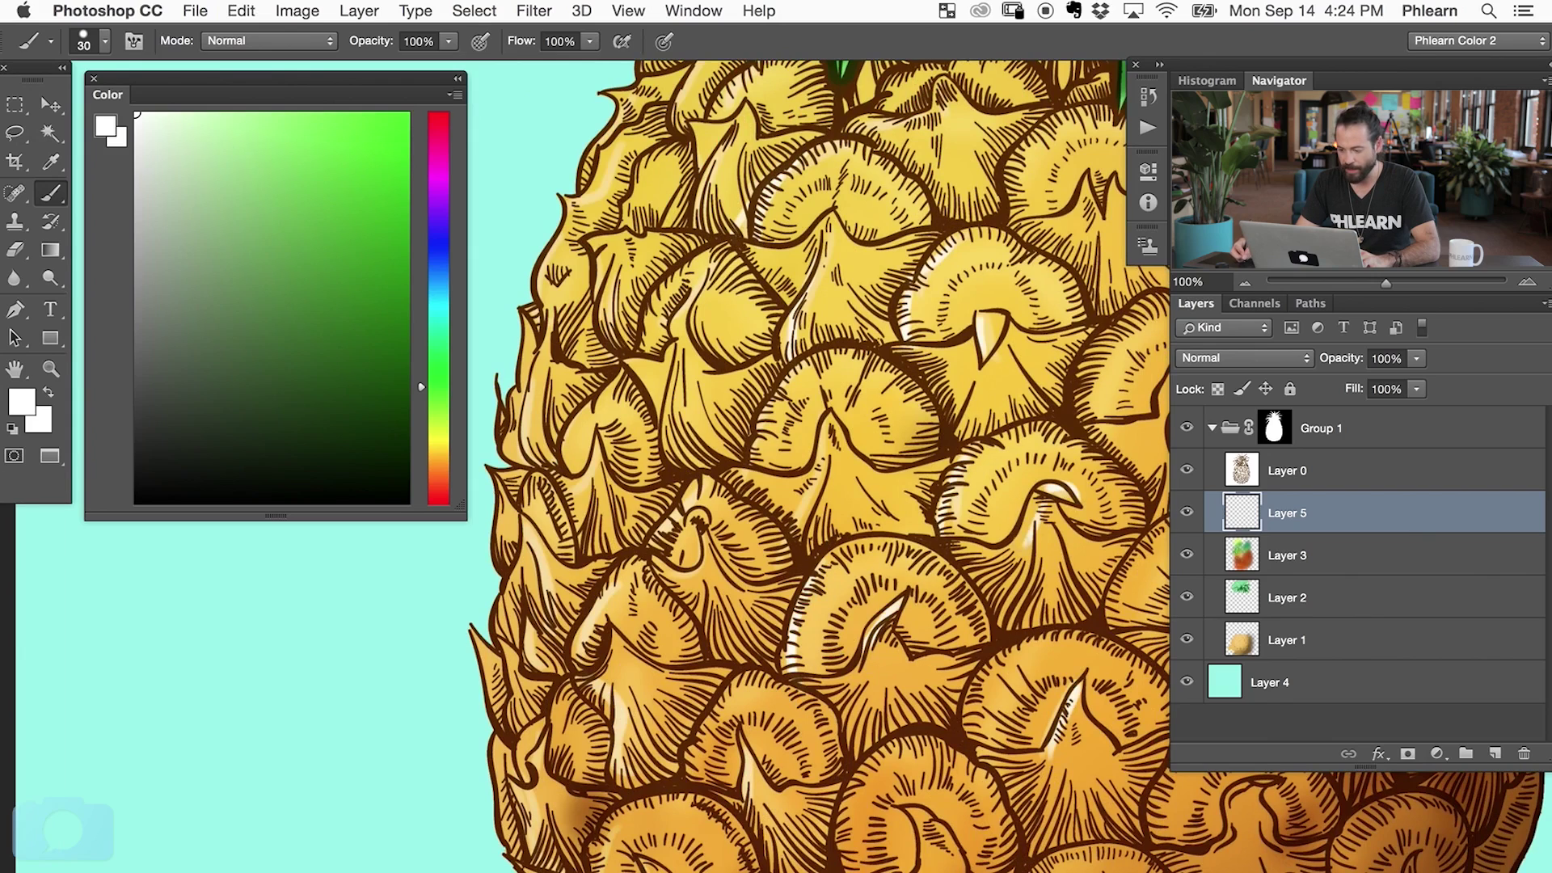
# - Paint white highlights on the segments along the fruit's left side
pyautogui.moveTo(575, 417); pyautogui.dragTo(564, 462)
pyautogui.moveTo(530, 379); pyautogui.dragTo(525, 459)
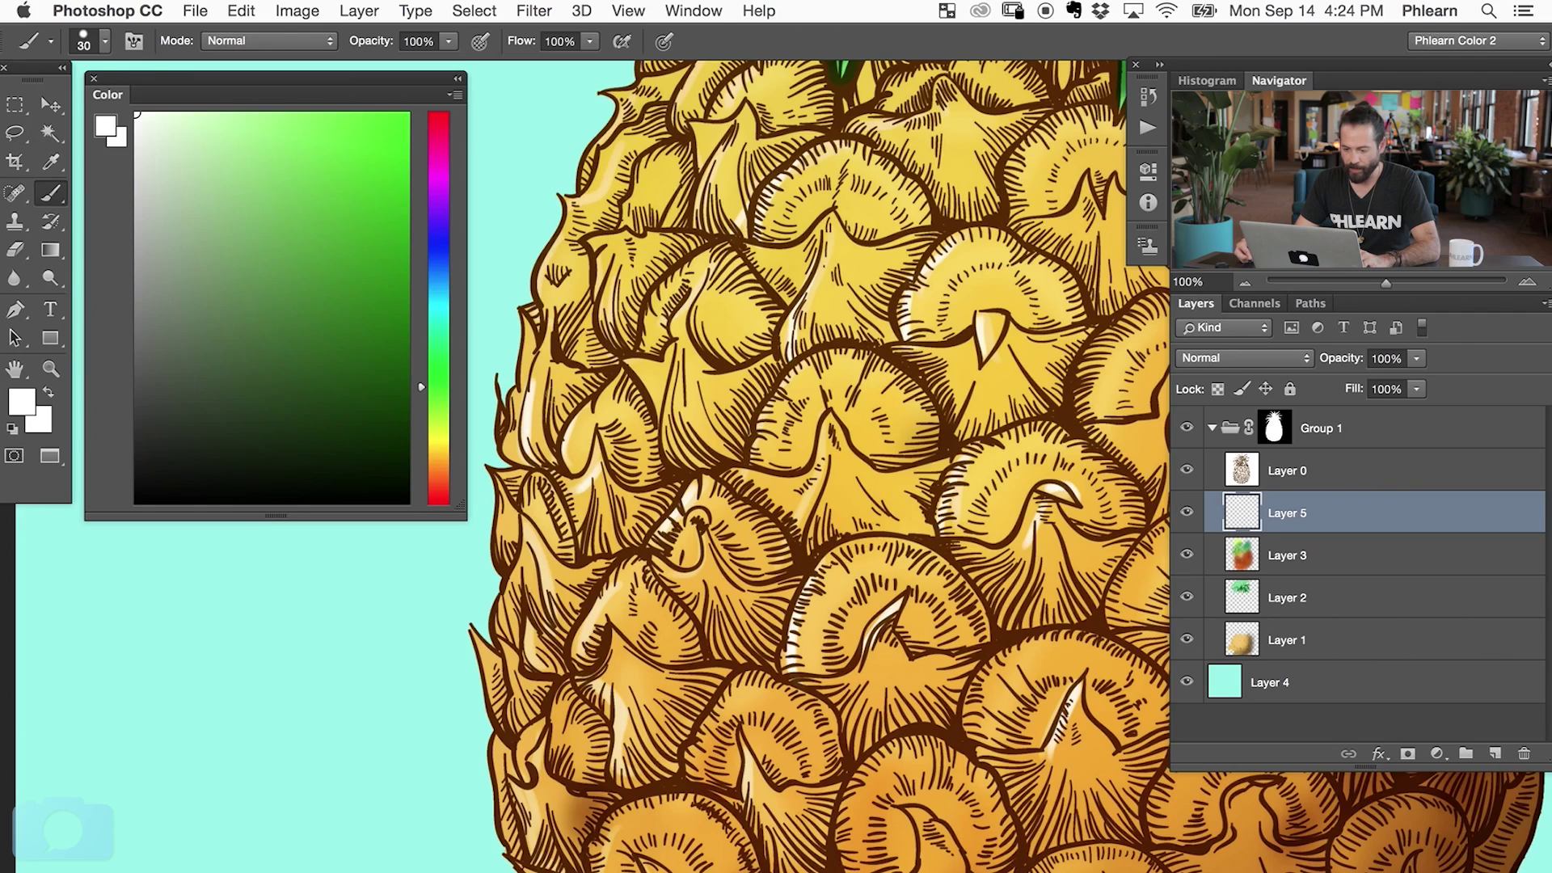
pyautogui.moveTo(558, 247); pyautogui.dragTo(540, 312)
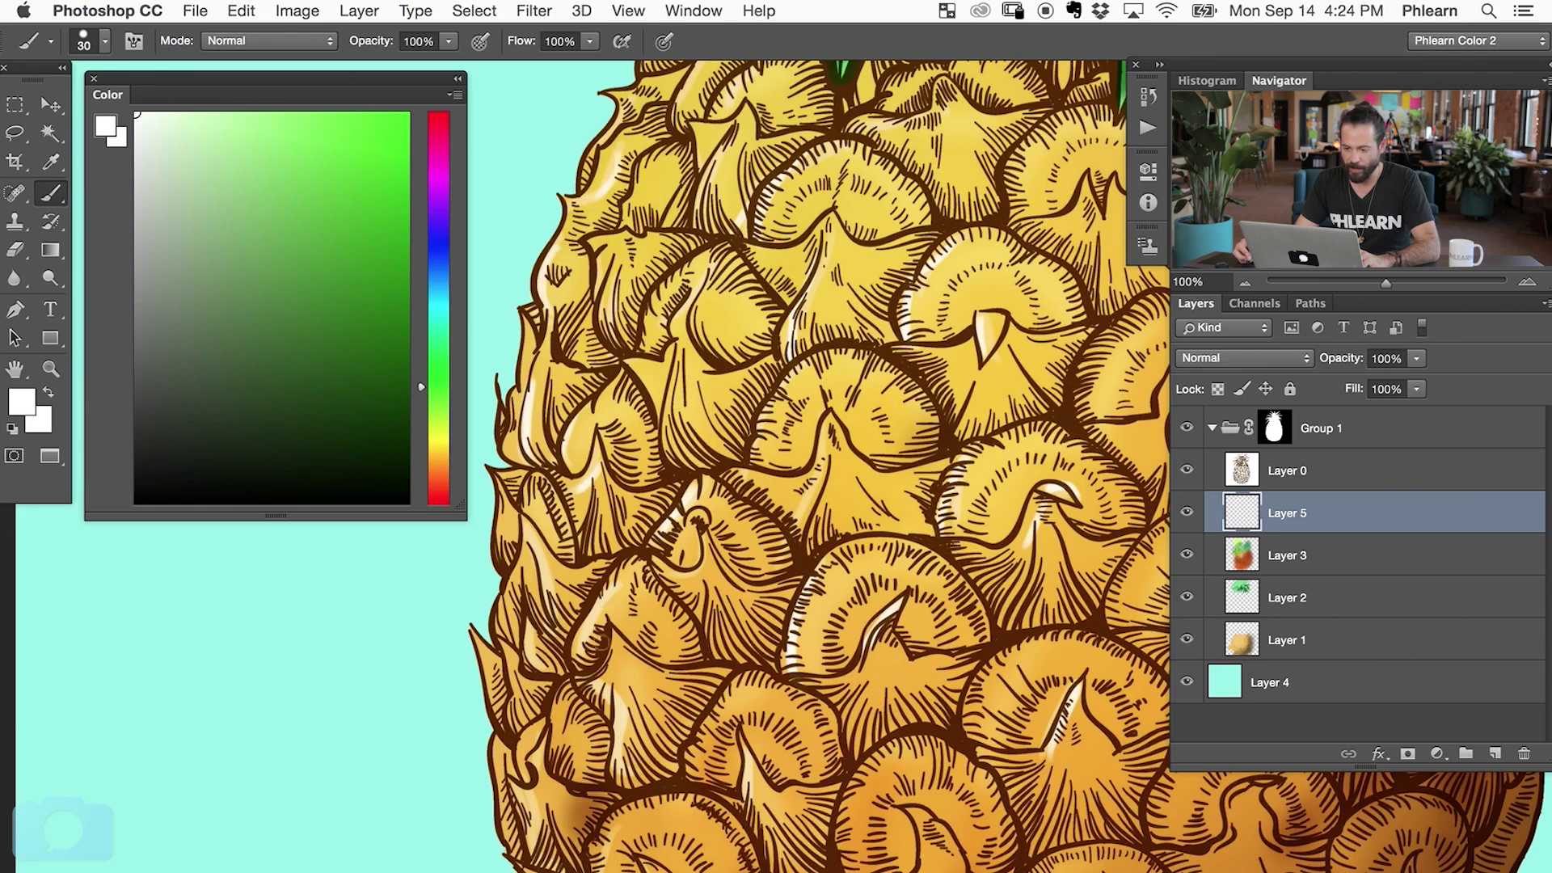
pyautogui.moveTo(605, 687); pyautogui.dragTo(619, 761)
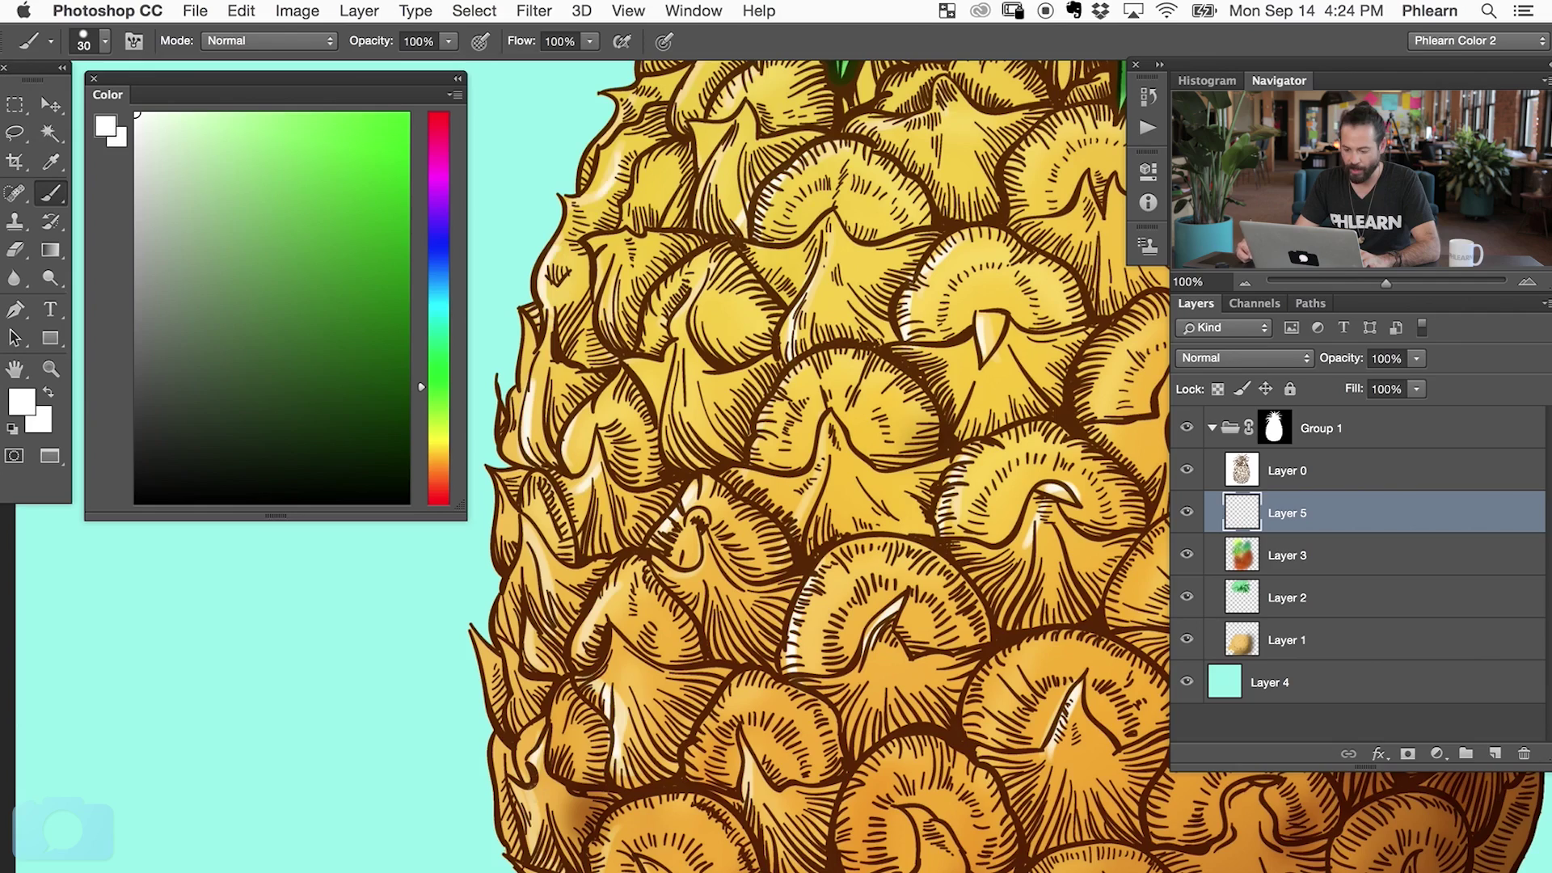
# - Paint white highlights on the curled tips of the lower central segments, redoing one stroke
pyautogui.scroll(-5, 647, 857)
pyautogui.moveTo(868, 605)
pyautogui.mouseDown()
pyautogui.moveTo(674, 699)
pyautogui.moveTo(711, 729)
pyautogui.mouseUp()
pyautogui.moveTo(654, 651); pyautogui.dragTo(640, 723)
pyautogui.press('super+z')
pyautogui.moveTo(646, 651); pyautogui.dragTo(631, 719)
pyautogui.moveTo(926, 579); pyautogui.dragTo(880, 637)
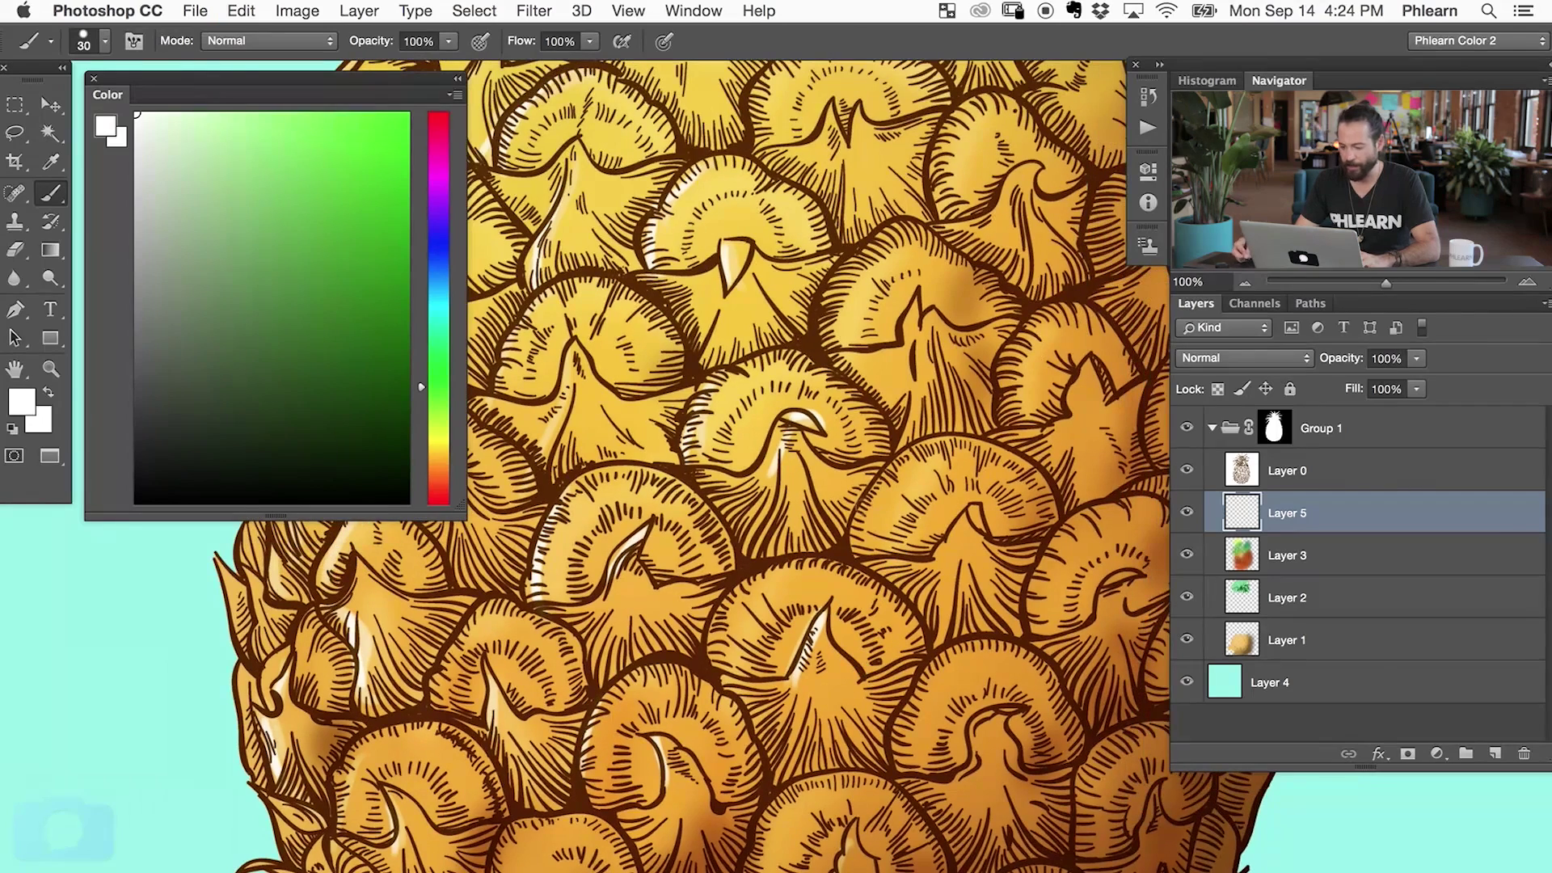
# - Add a new layer above Layer 5, choose dark gray, and scribble test strokes over the fruit's upper center
pyautogui.press('super+minus')
pyautogui.moveTo(833, 559); pyautogui.dragTo(902, 652)
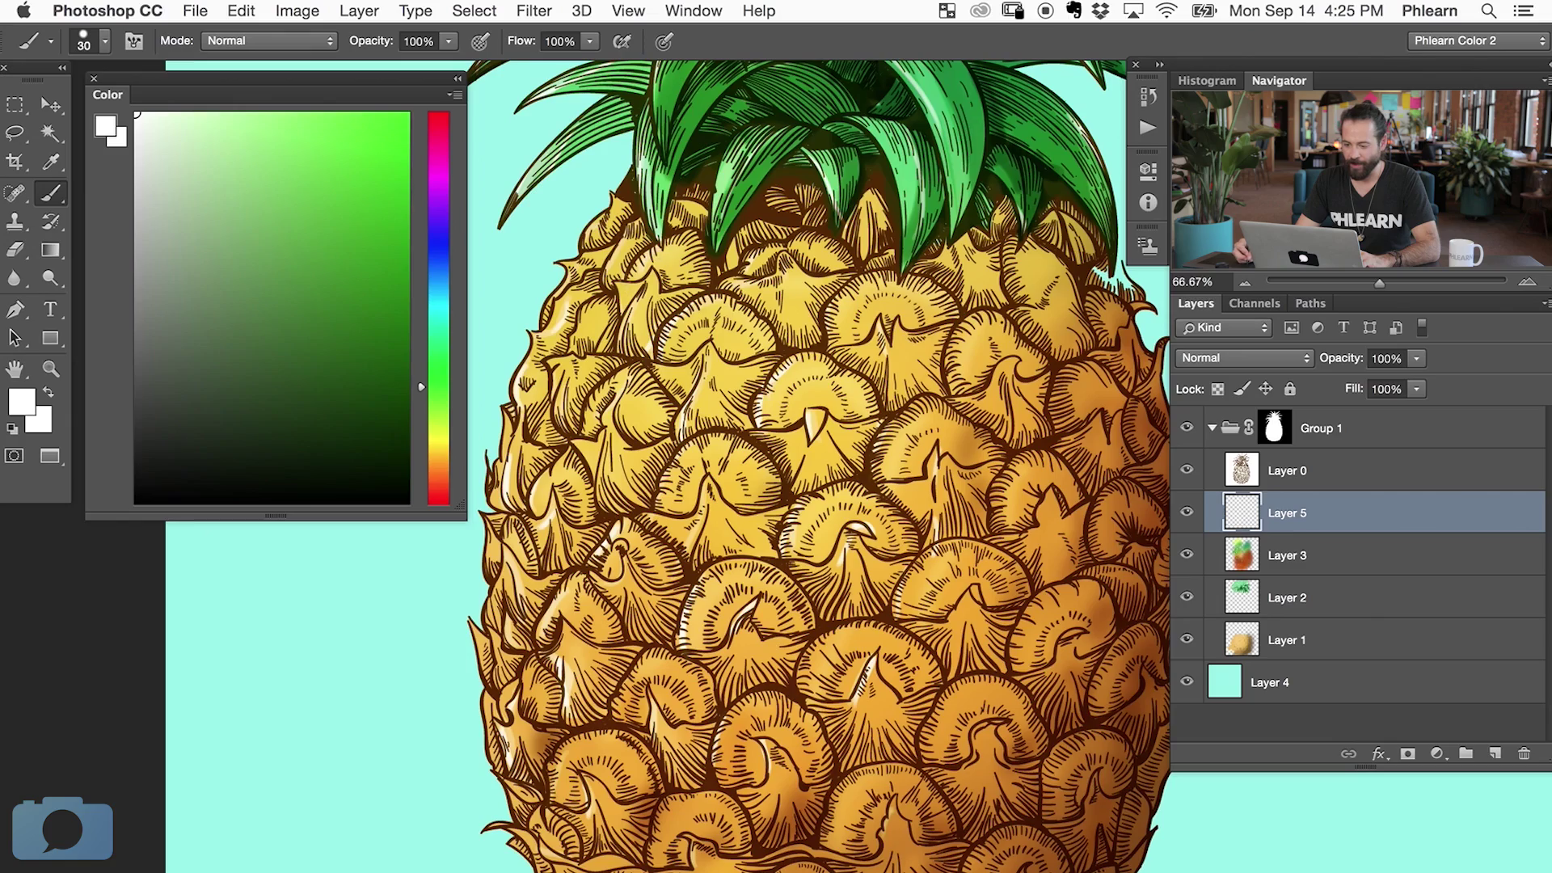
pyautogui.moveTo(1014, 603); pyautogui.dragTo(1046, 595)
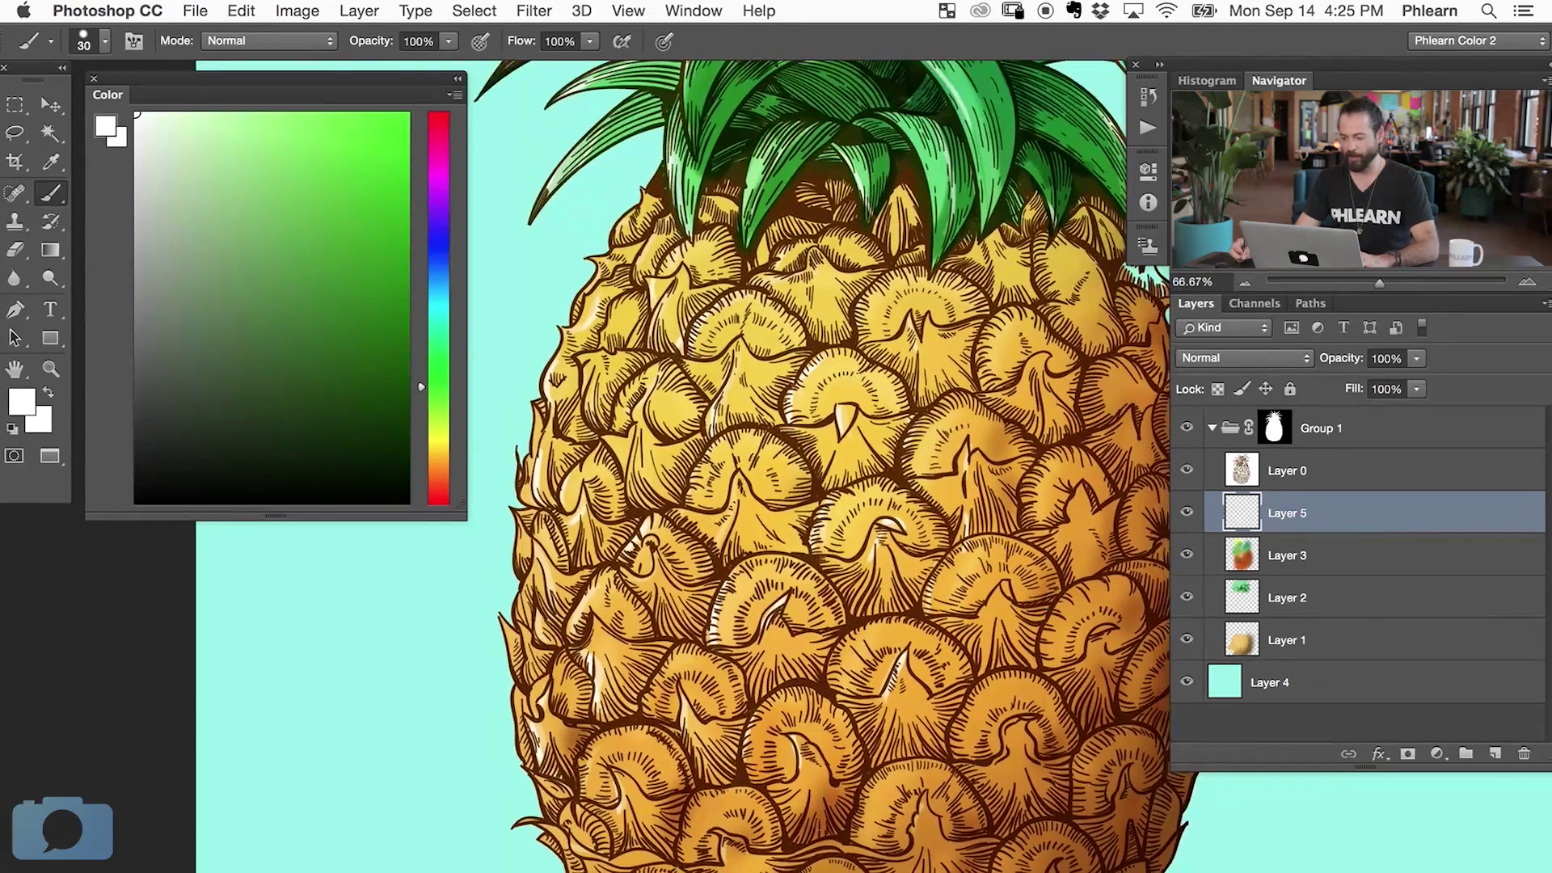
pyautogui.moveTo(784, 872); pyautogui.dragTo(781, 827)
pyautogui.moveTo(810, 417); pyautogui.dragTo(747, 714)
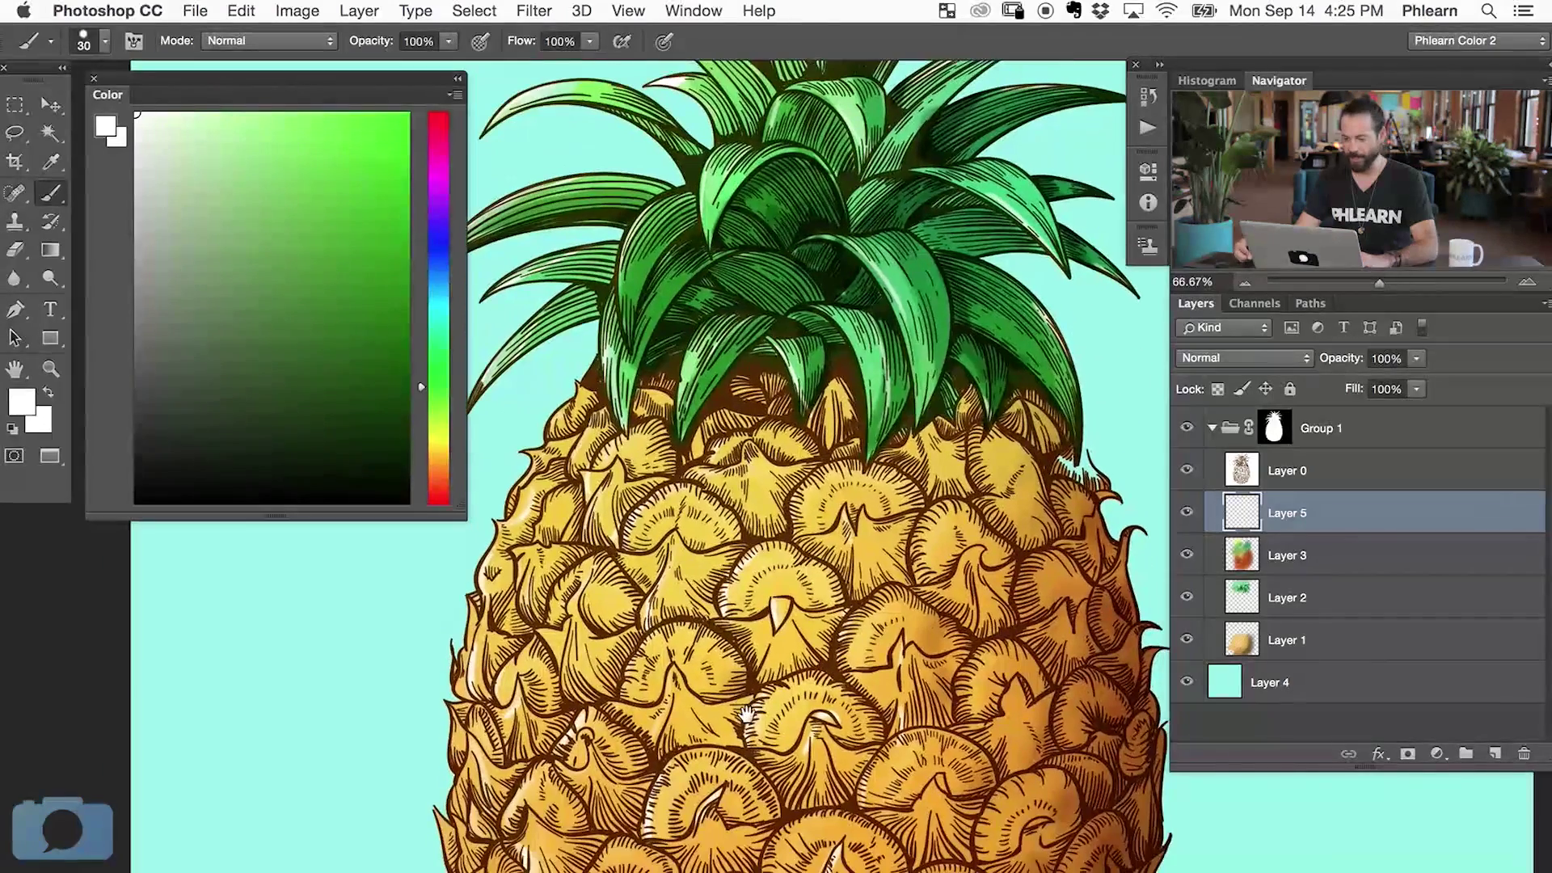
pyautogui.press('super+shift+alt+n')
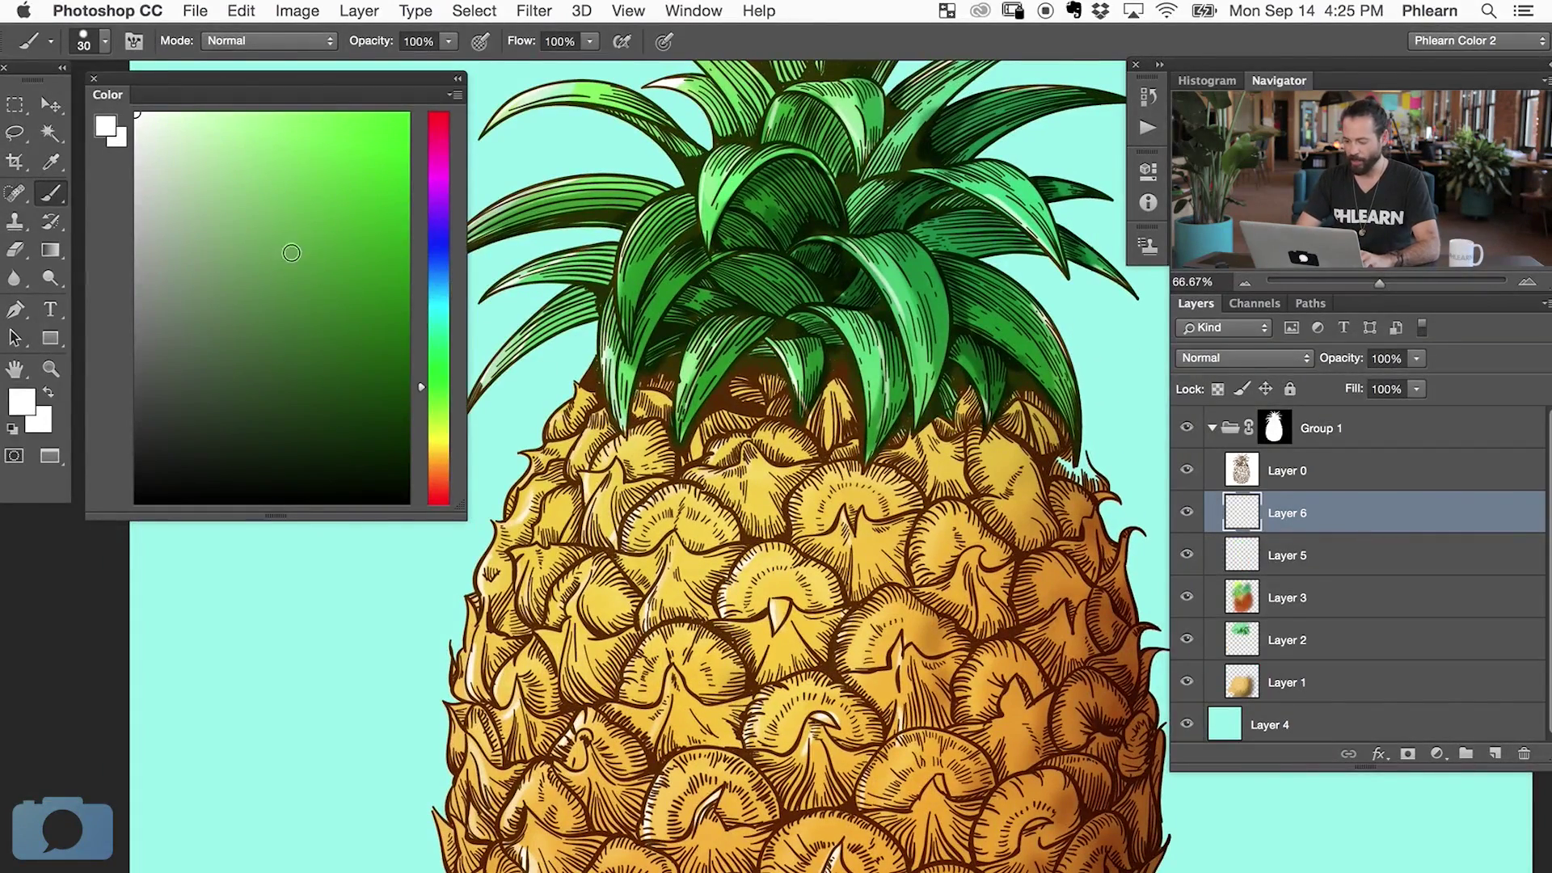
pyautogui.moveTo(207, 312); pyautogui.dragTo(129, 391)
pyautogui.moveTo(846, 497)
pyautogui.mouseDown()
pyautogui.moveTo(796, 557)
pyautogui.moveTo(772, 647)
pyautogui.moveTo(833, 465)
pyautogui.moveTo(743, 638)
pyautogui.moveTo(779, 518)
pyautogui.mouseUp()
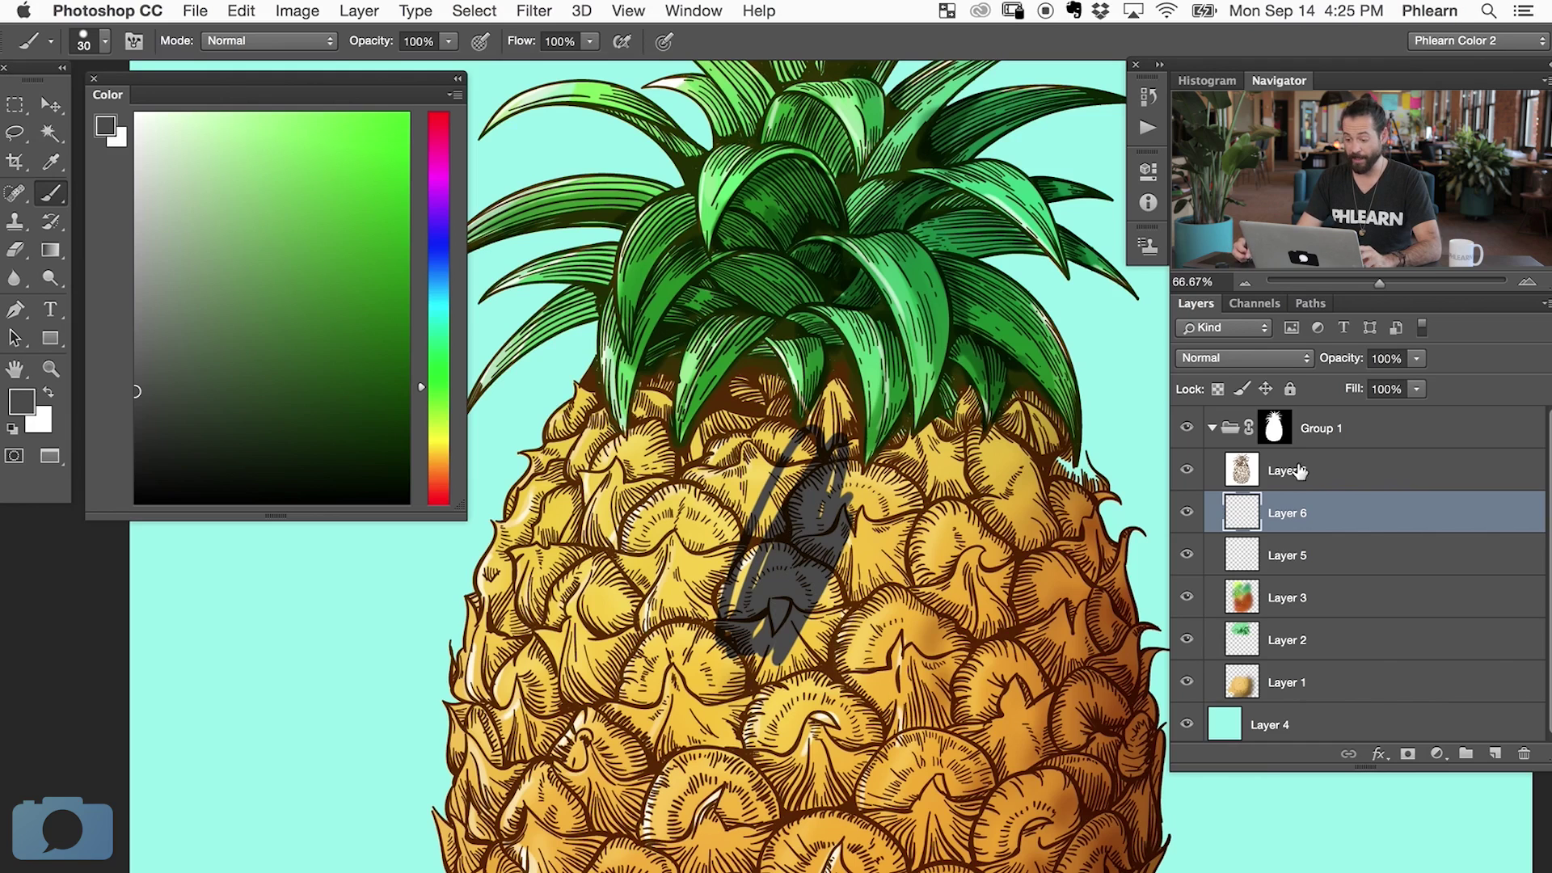
# - Hide Layer 6 and show it again to compare the artwork with and without the gray strokes
pyautogui.click(1186, 512)
pyautogui.click(1184, 554)
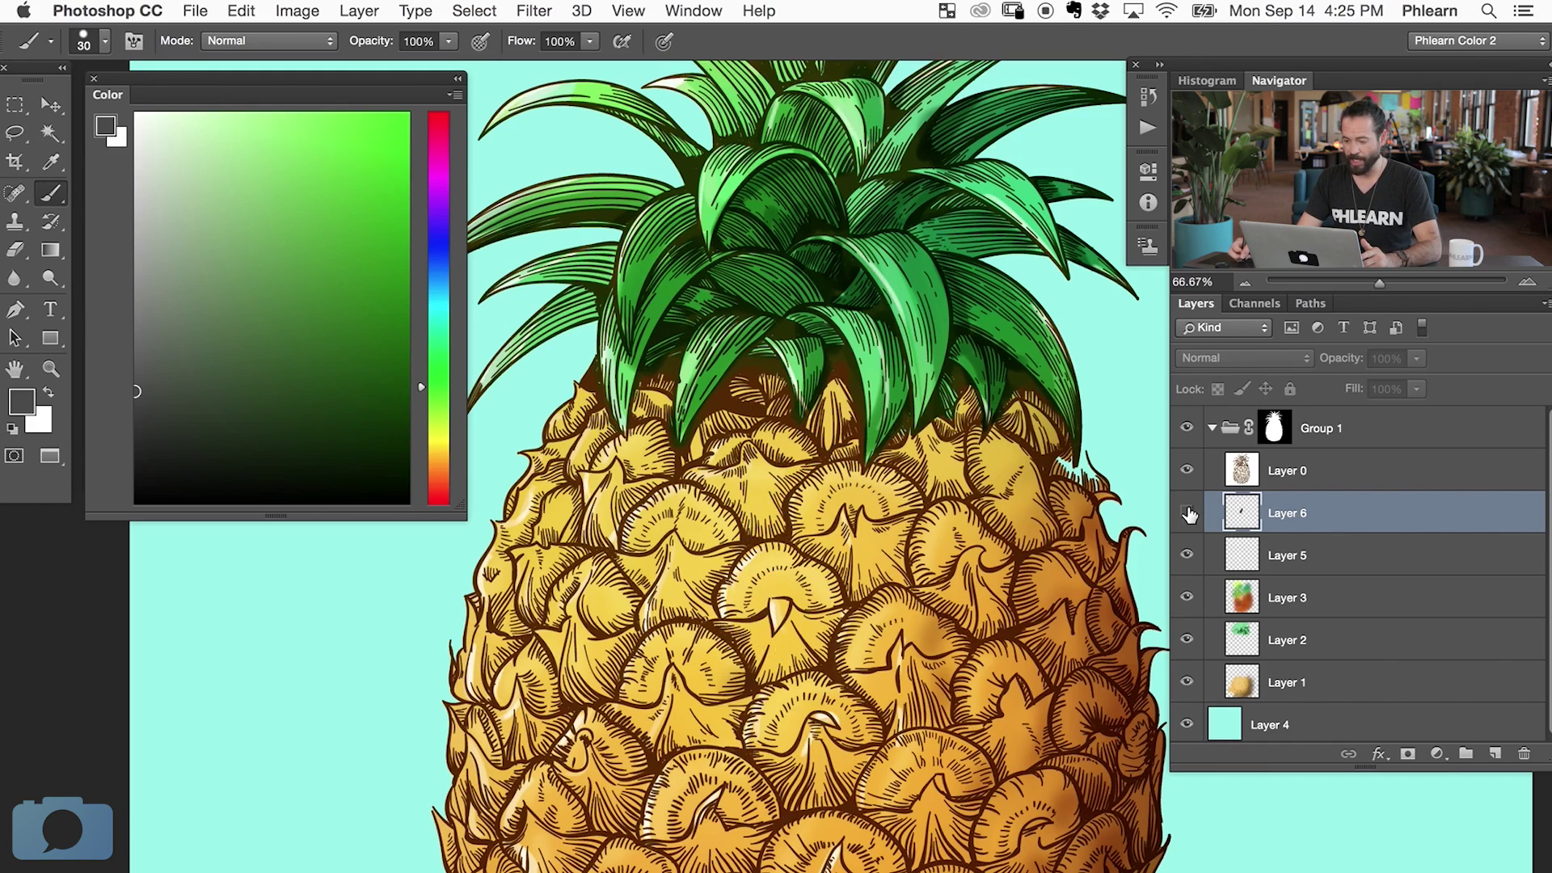
pyautogui.click(1185, 512)
# - Try the Soft Light blend mode on Layer 6 and settle on Multiply
pyautogui.click(1217, 358)
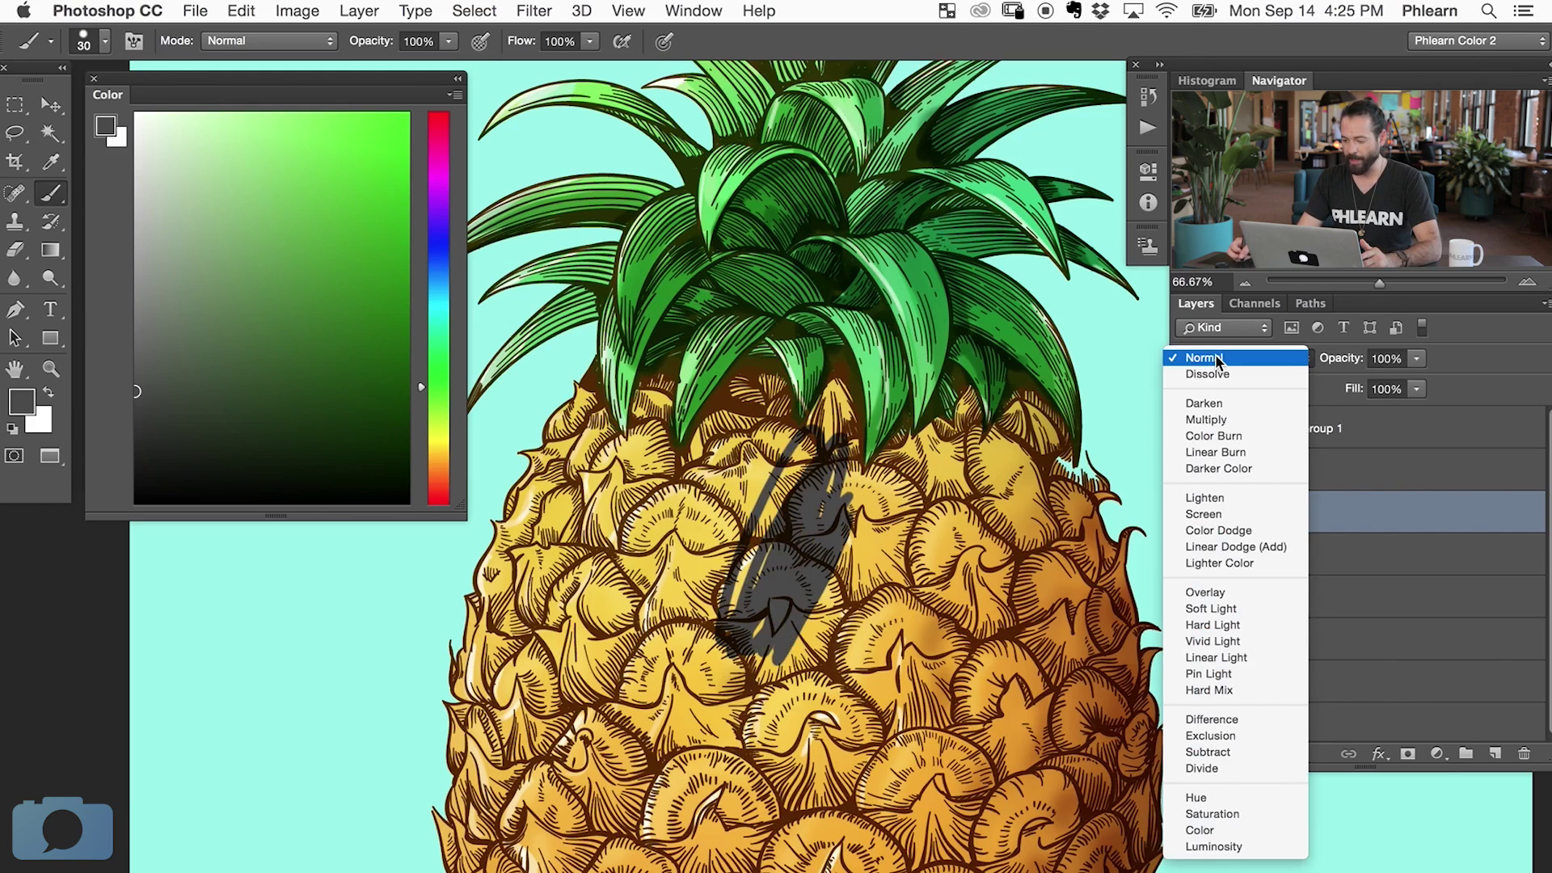
pyautogui.click(1227, 608)
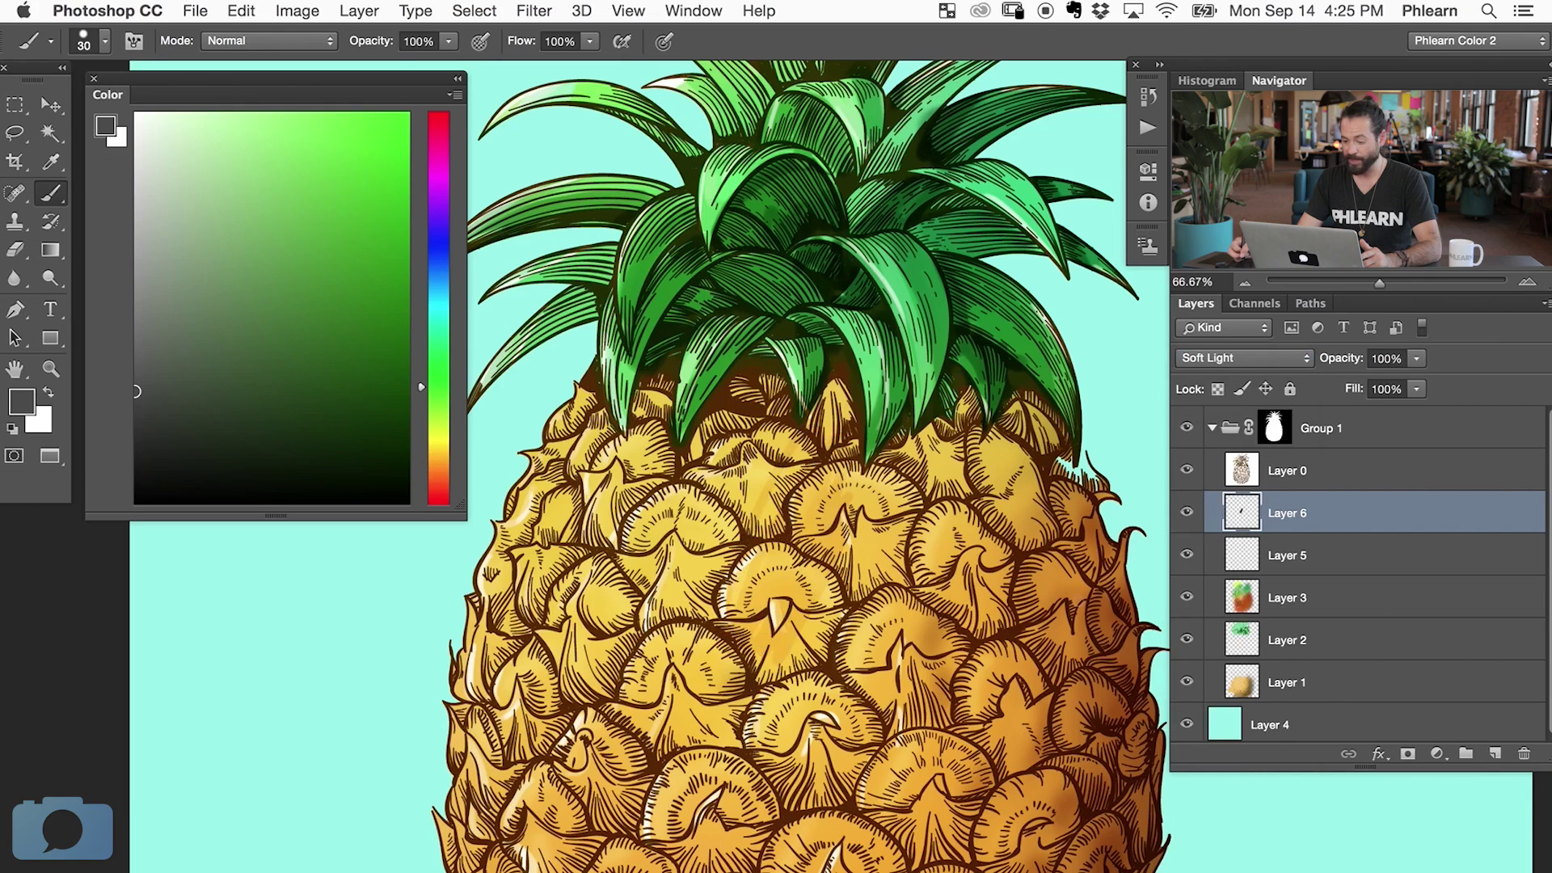
pyautogui.click(1220, 359)
pyautogui.click(1216, 169)
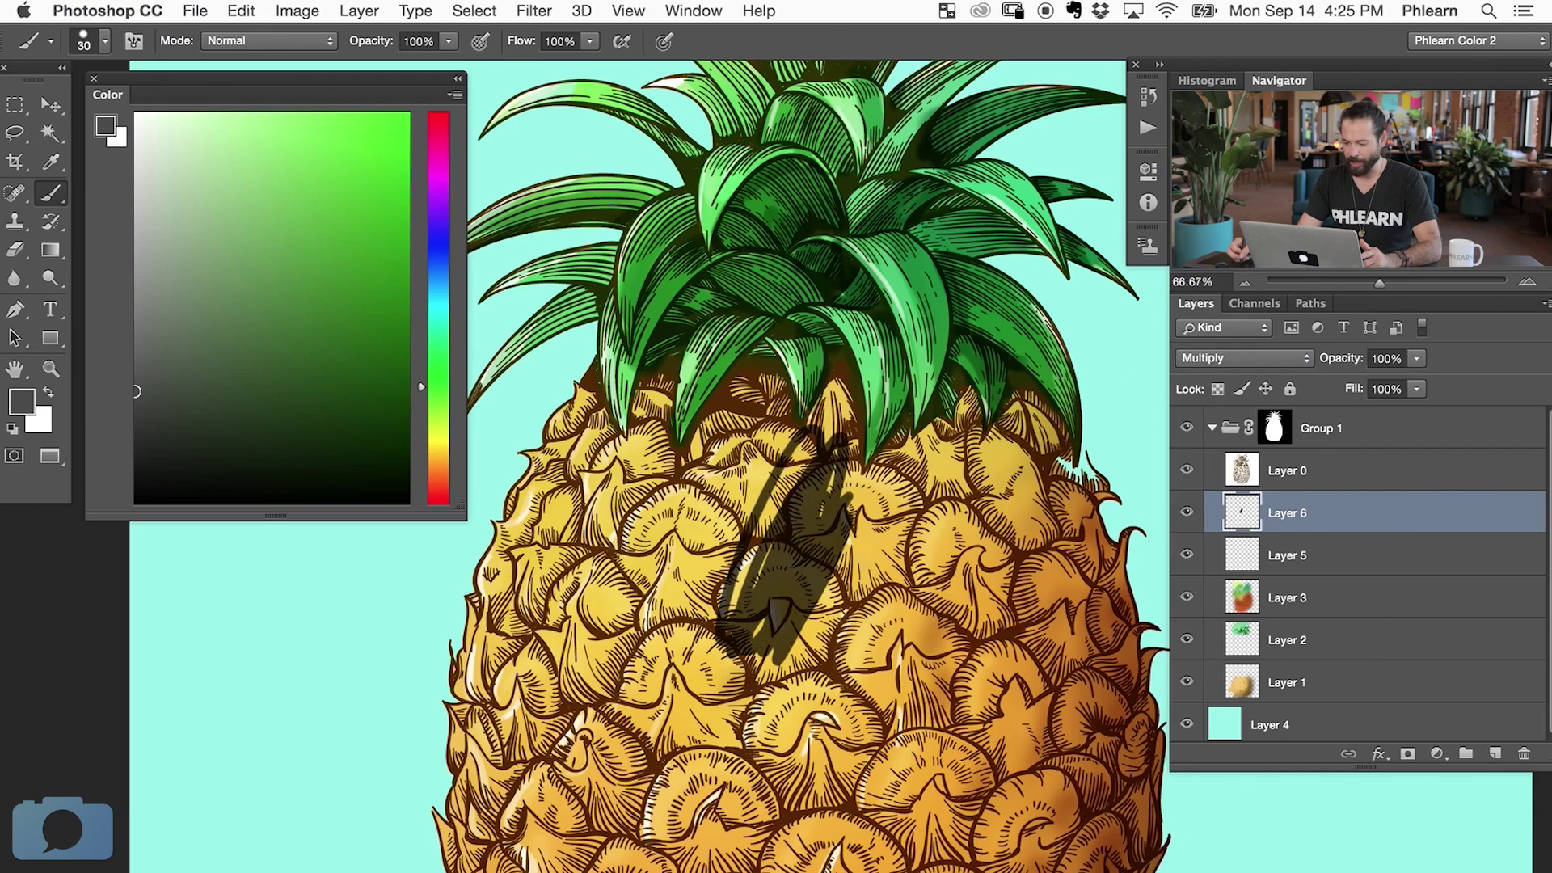
# - Scribble more dark gray strokes on Layer 6 beside the existing ones, over the fruit's upper center
pyautogui.moveTo(925, 507); pyautogui.dragTo(881, 618)
pyautogui.moveTo(893, 530); pyautogui.dragTo(859, 643)
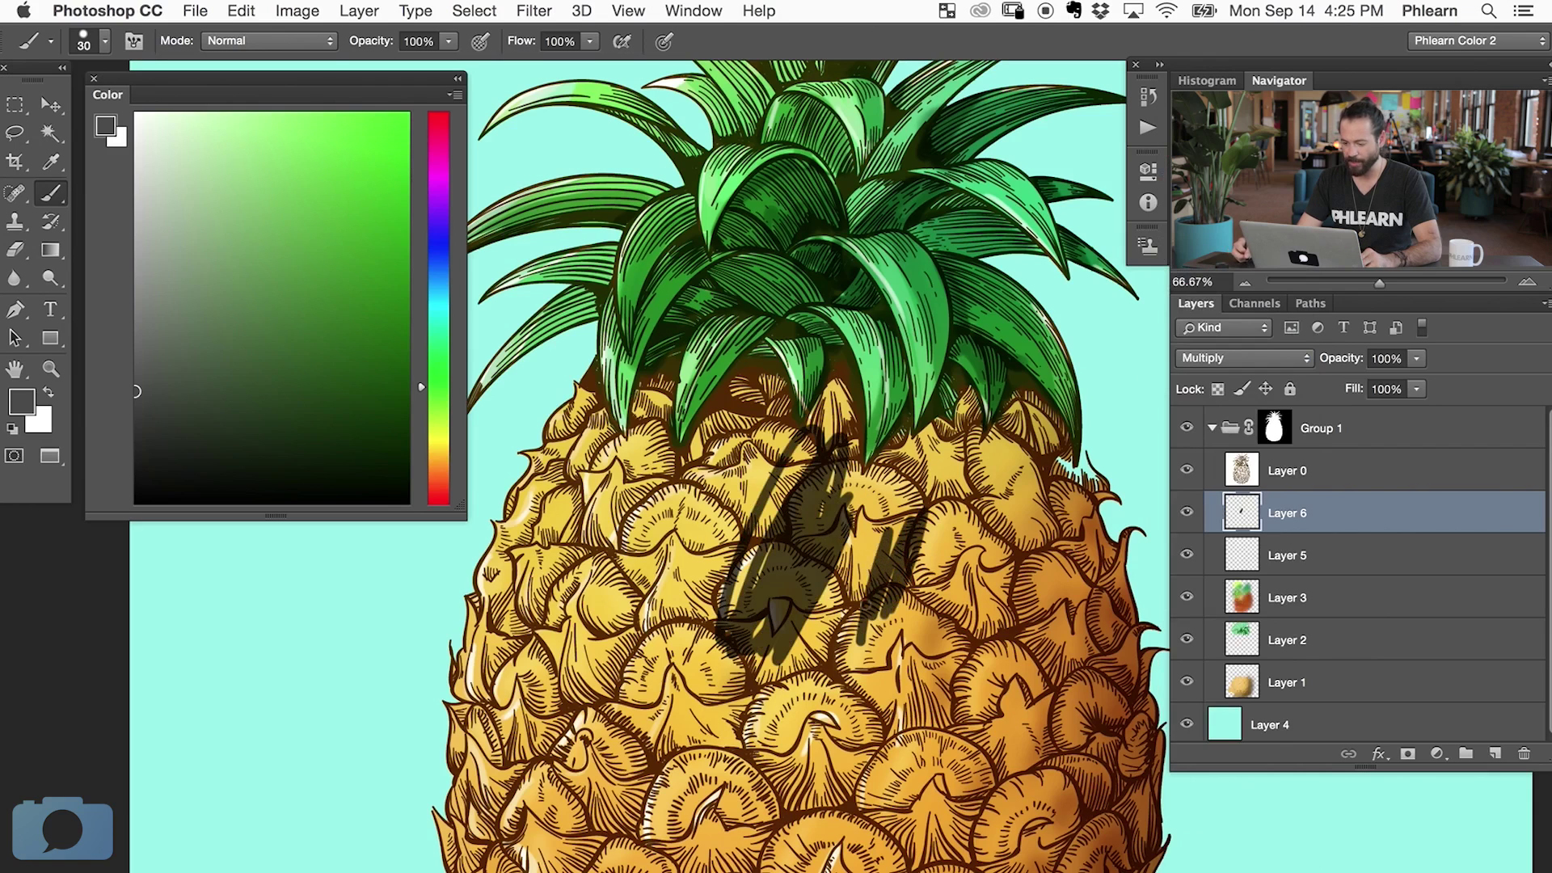
pyautogui.moveTo(877, 504); pyautogui.dragTo(829, 640)
pyautogui.moveTo(855, 475); pyautogui.dragTo(833, 510)
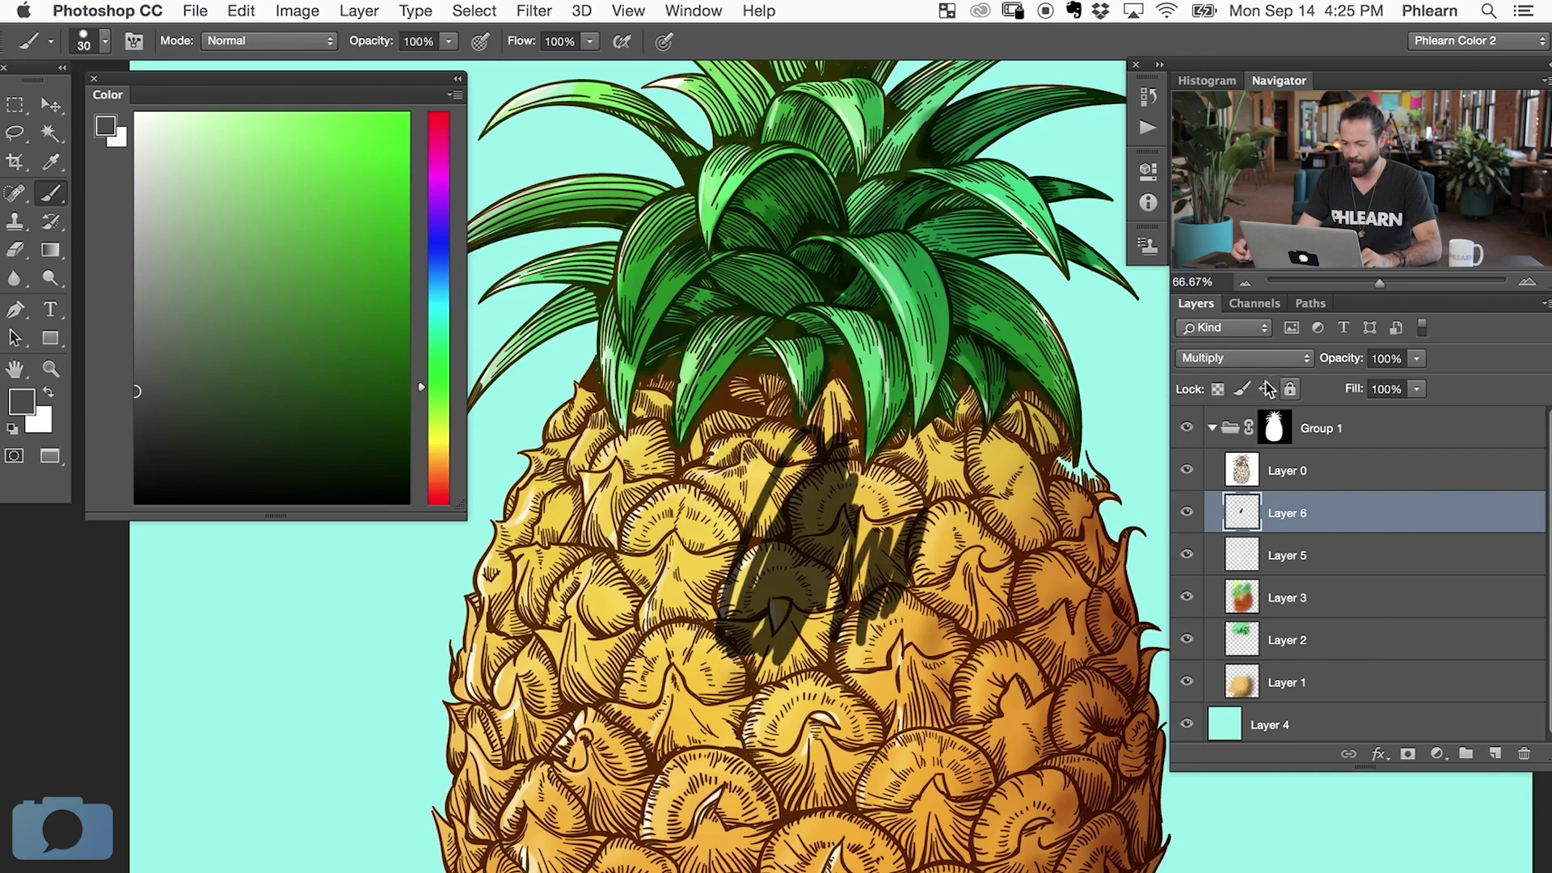
# - Switch Layer 6 to Normal blending for comparison and return it to Multiply
pyautogui.click(1284, 360)
pyautogui.click(1255, 295)
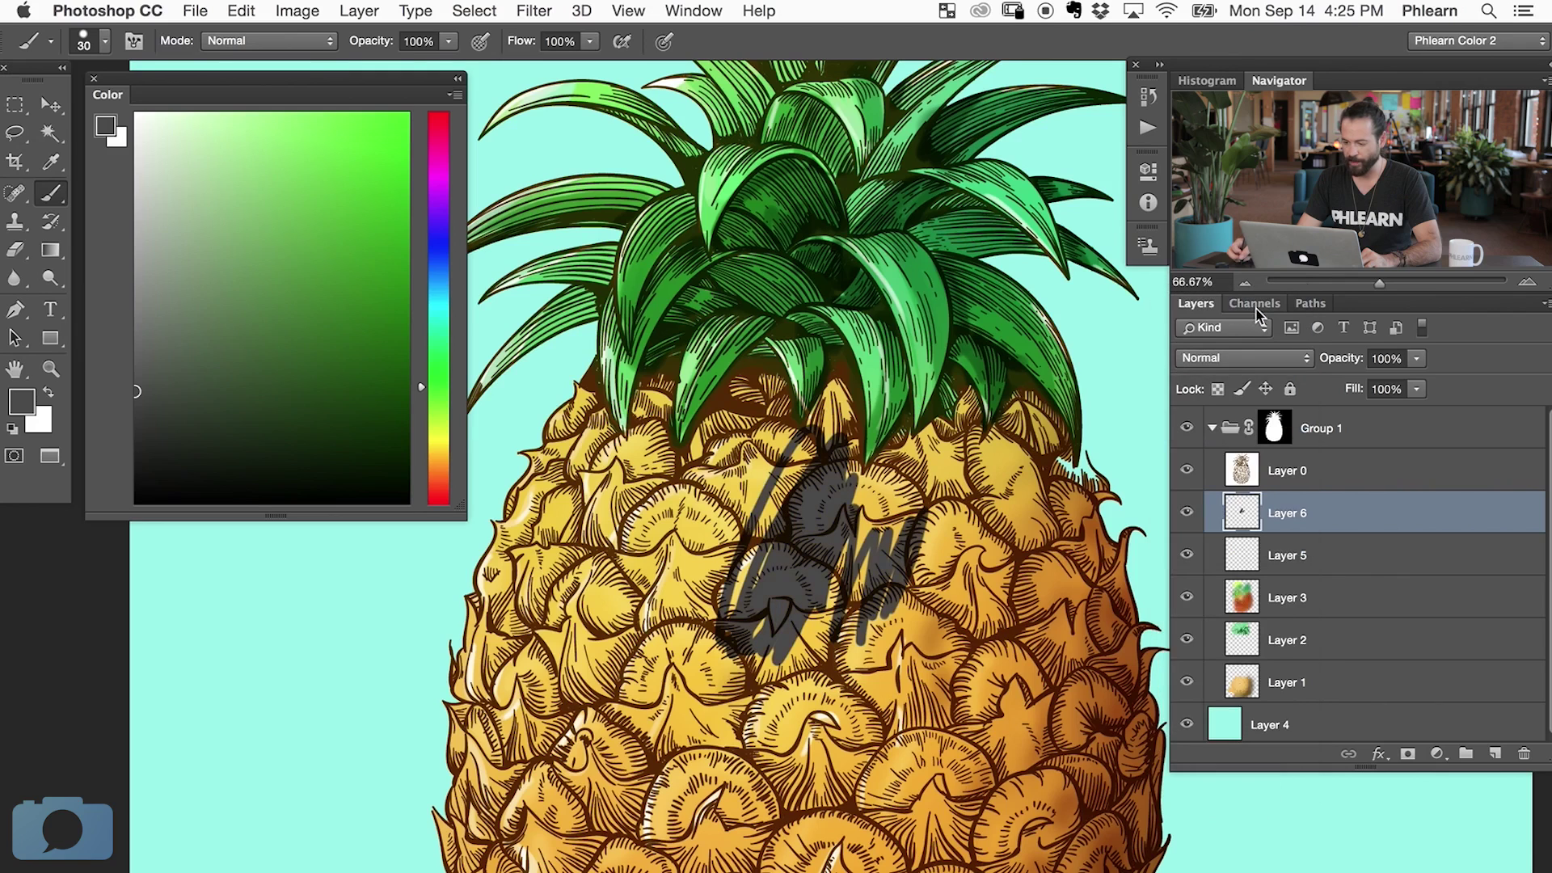
pyautogui.click(1216, 358)
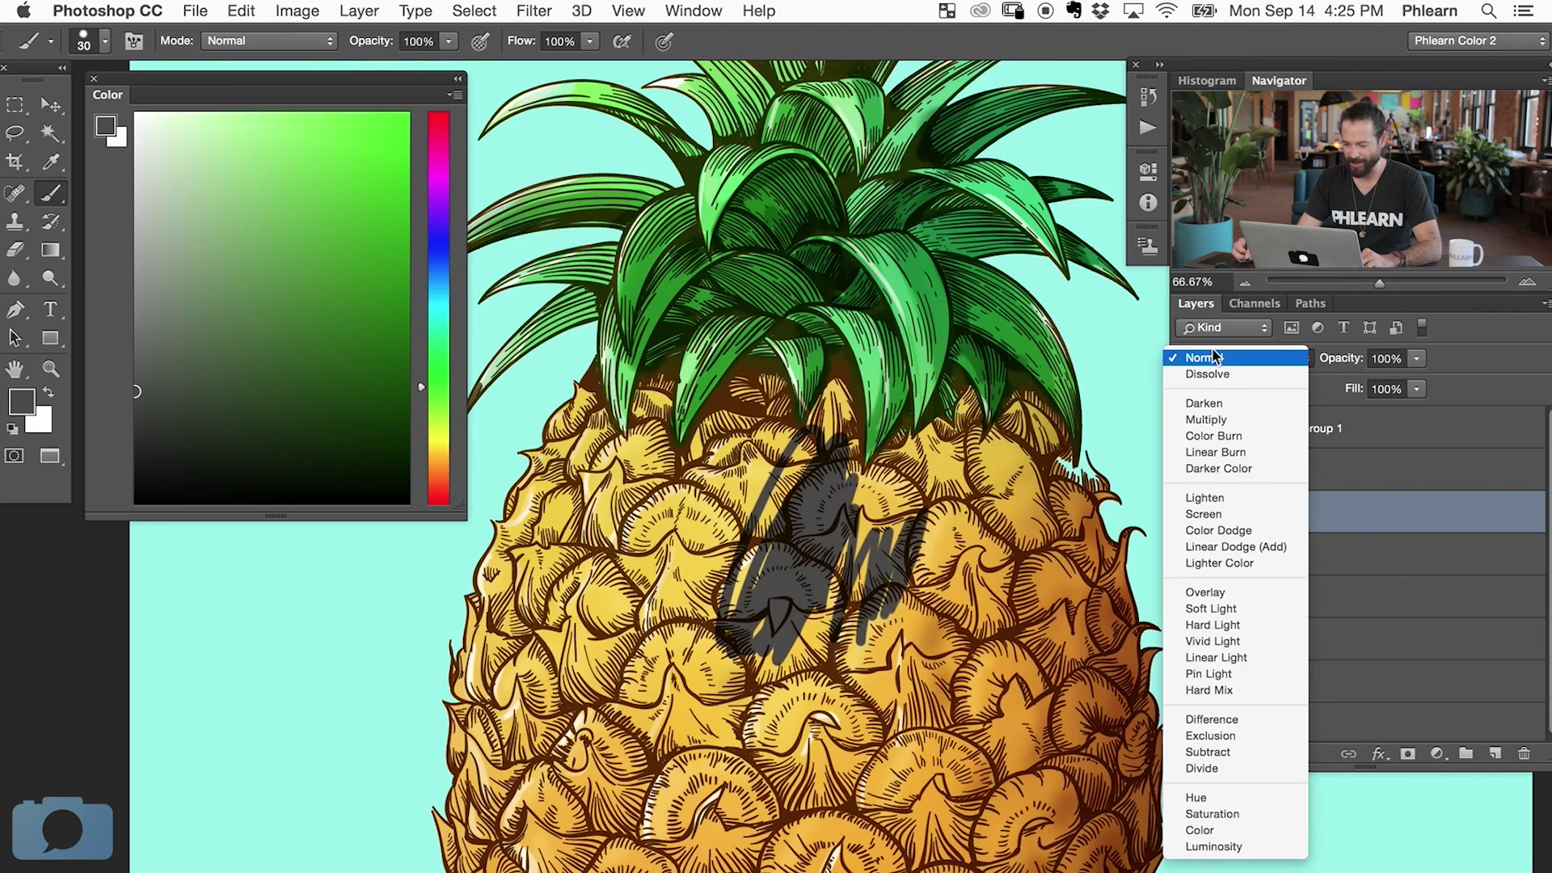
pyautogui.click(1205, 397)
# - Clear all the gray test strokes from Layer 6 and leave nothing selected
pyautogui.press('super+a')
pyautogui.press('Delete')
pyautogui.press('super+d')
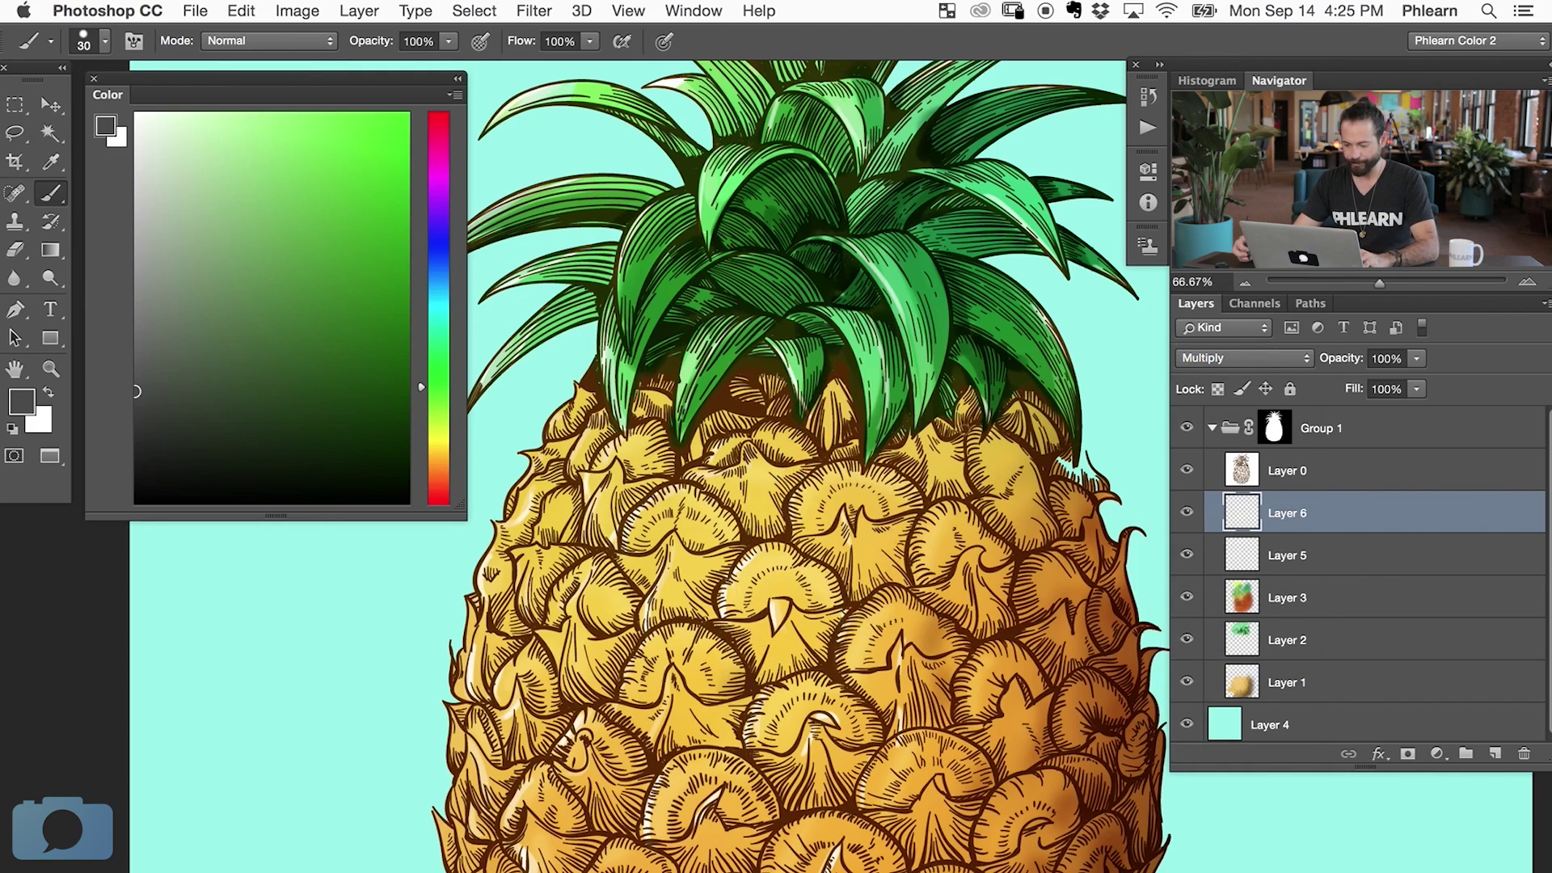
# - Paint dark gray shadows on Layer 6 beneath the overlapping leaves at the crown's center and right side, enlarging the brush to 55
pyautogui.press('super+plus')
pyautogui.press('super+plus')
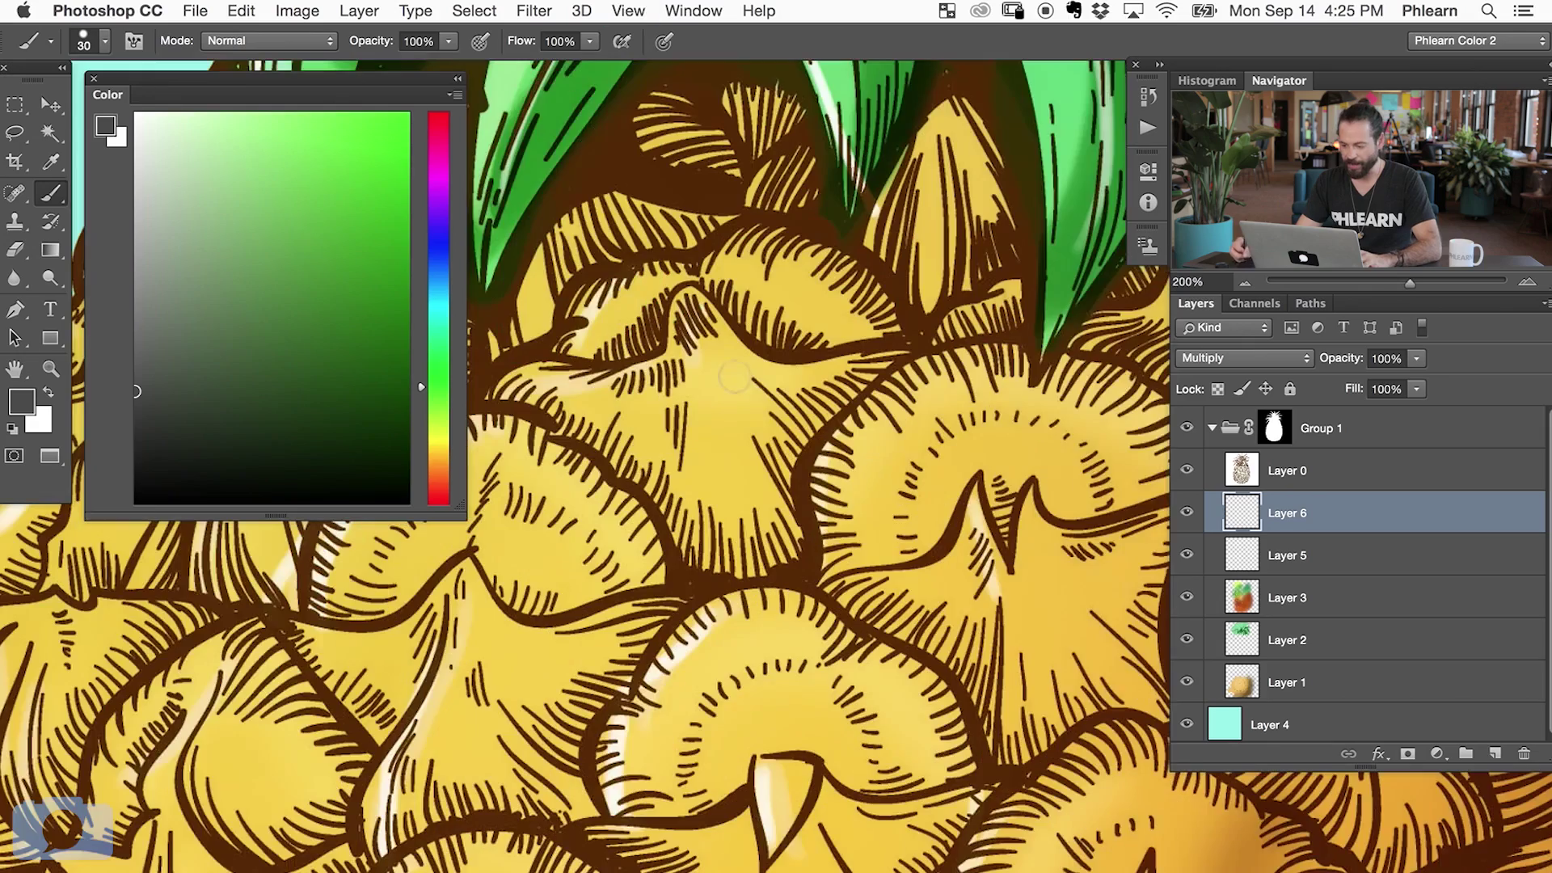
pyautogui.press('super+minus')
pyautogui.moveTo(701, 234); pyautogui.dragTo(746, 481)
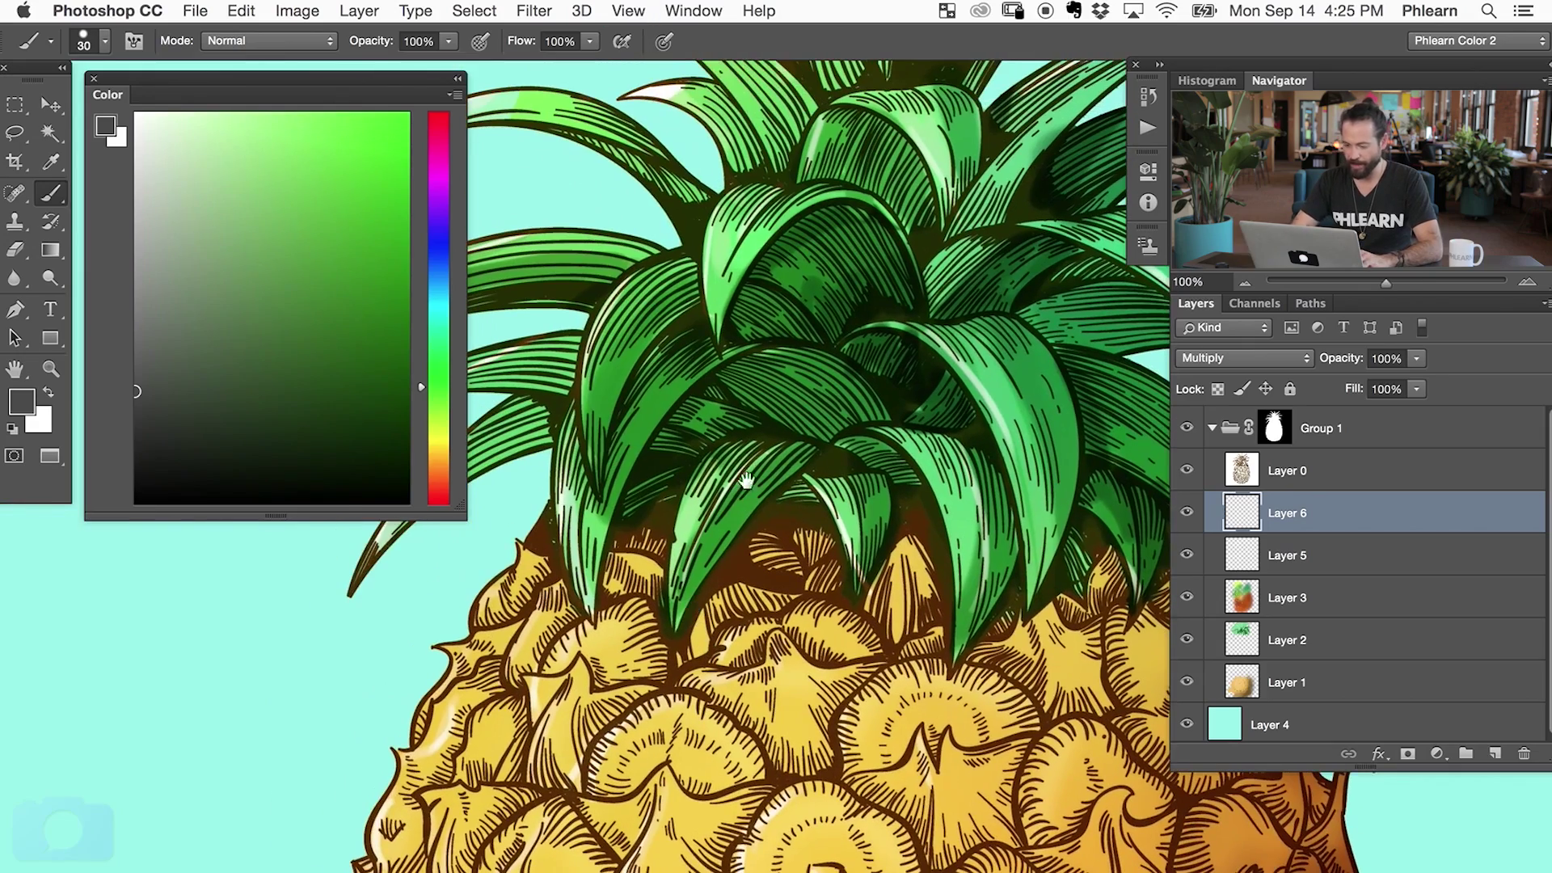
pyautogui.moveTo(860, 380); pyautogui.dragTo(897, 419)
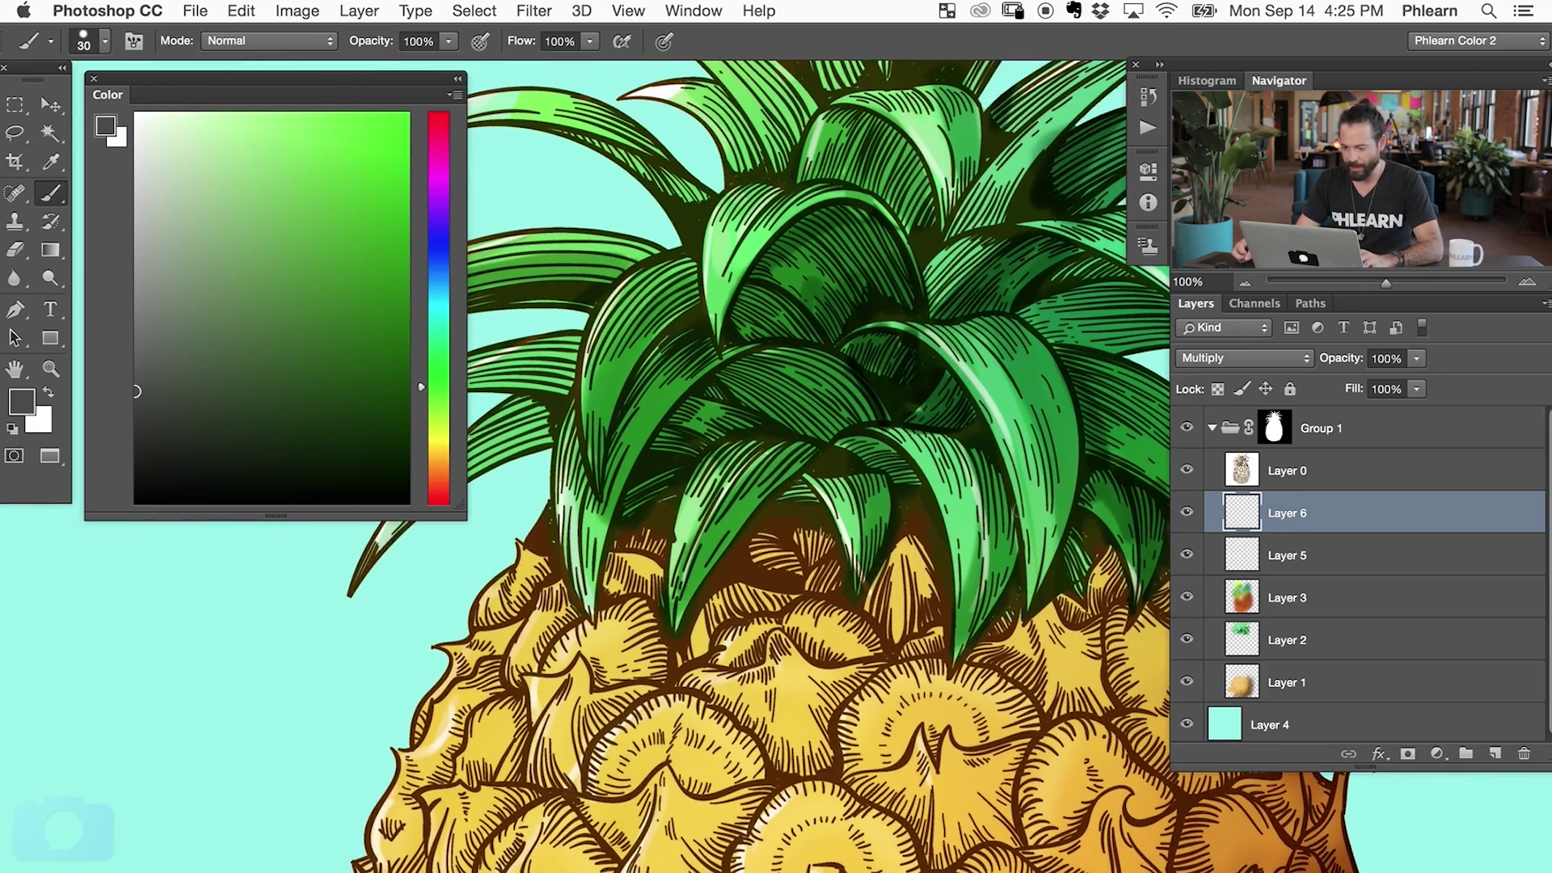
pyautogui.moveTo(1041, 363); pyautogui.dragTo(921, 384)
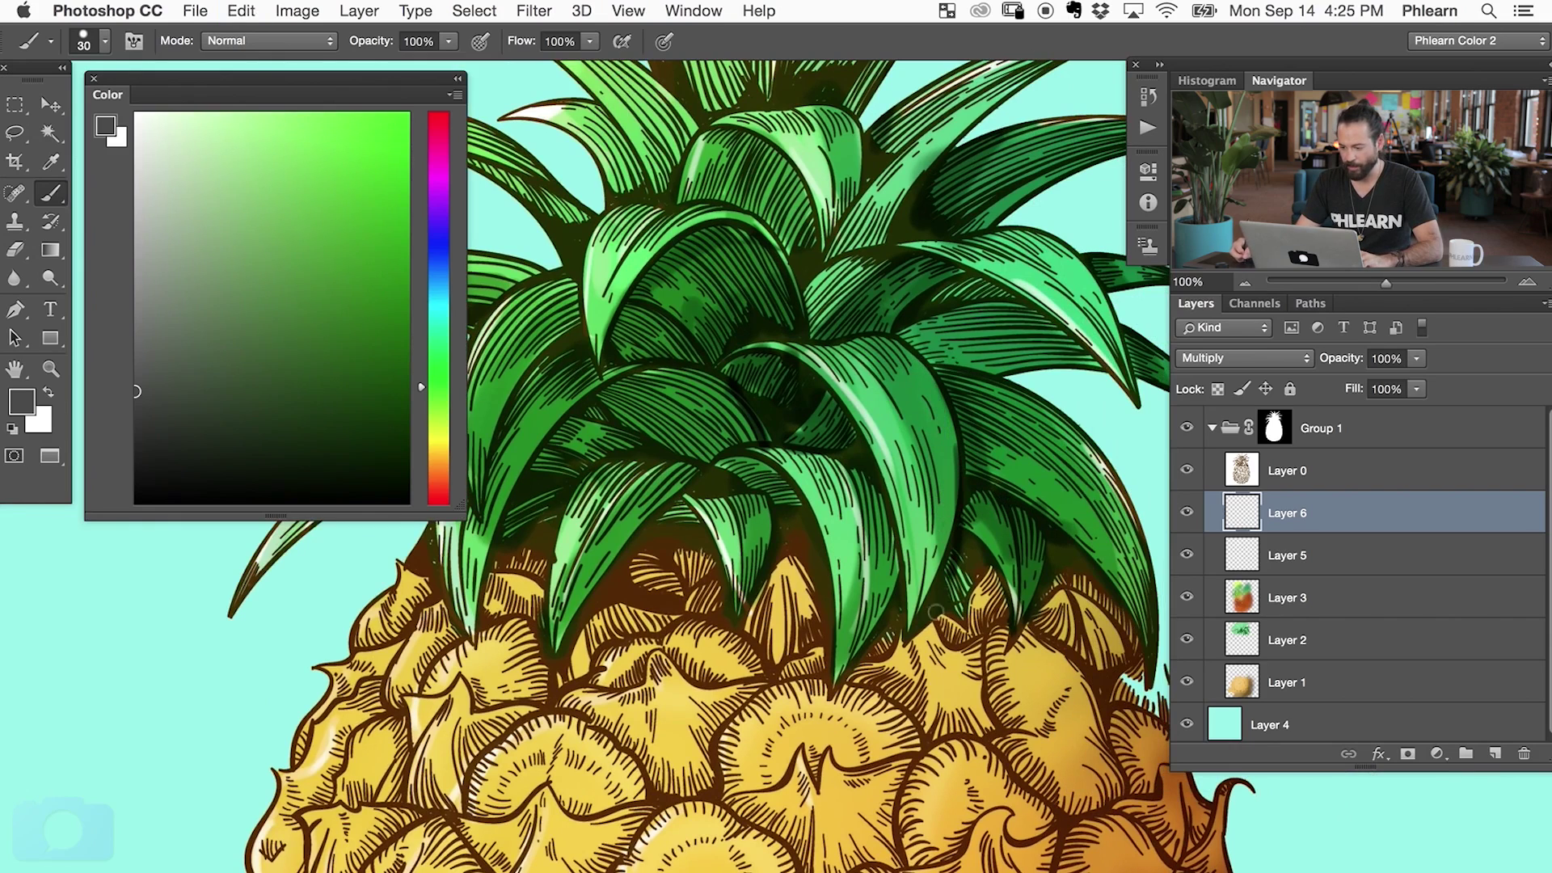
pyautogui.moveTo(1031, 533); pyautogui.dragTo(1040, 603)
pyautogui.moveTo(942, 379); pyautogui.dragTo(934, 518)
pyautogui.moveTo(925, 430); pyautogui.dragTo(951, 432)
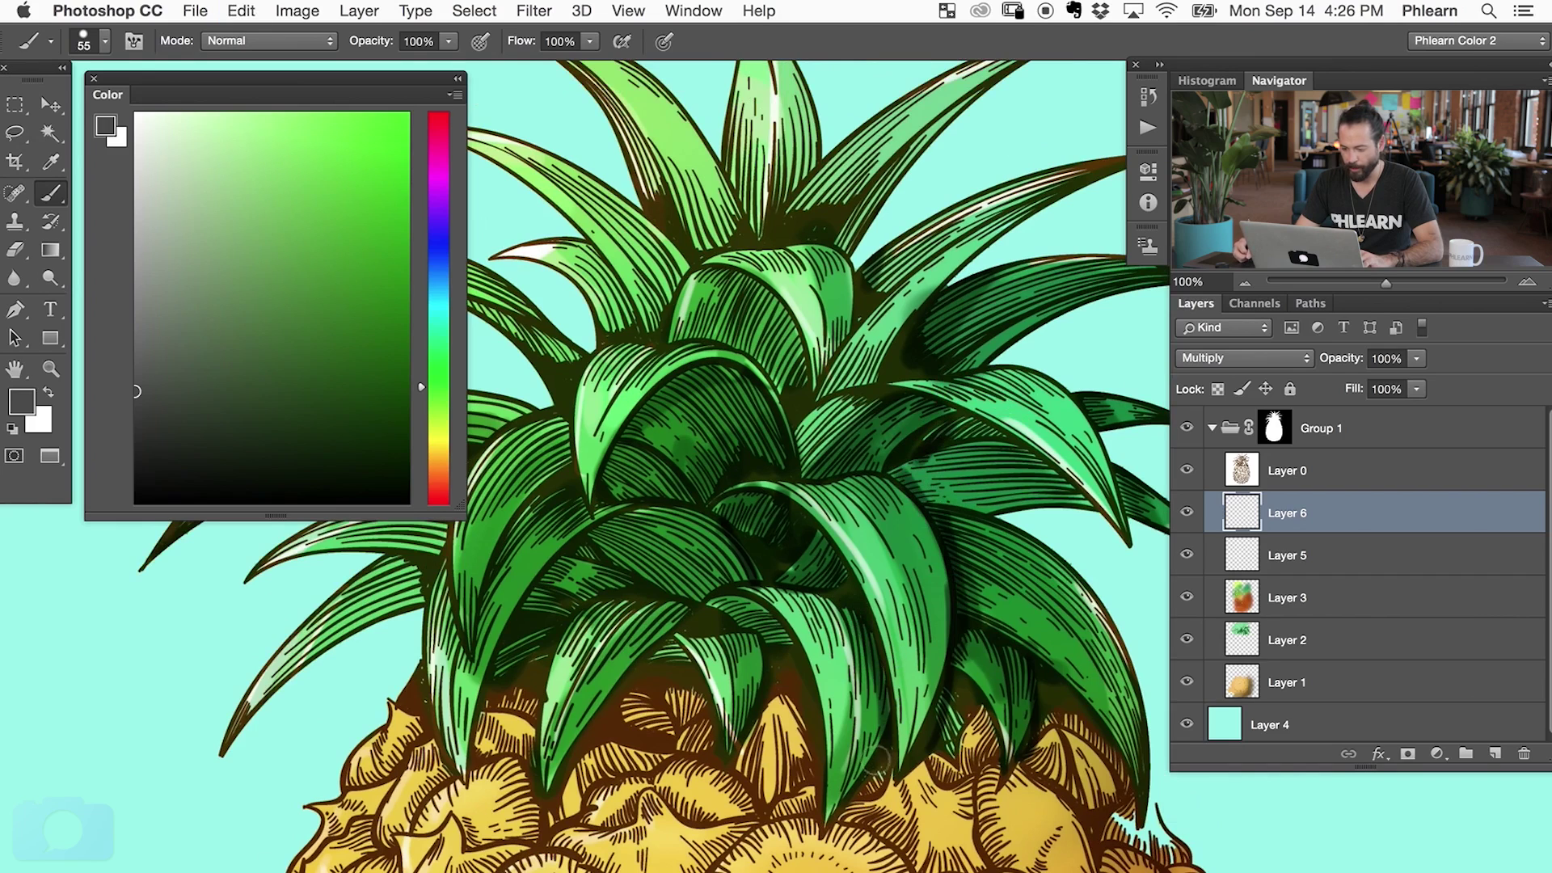
# - Shade inside the large curled leaf and beside the upper-center leaf of the crown, undoing and repainting misplaced strokes
pyautogui.moveTo(749, 386); pyautogui.dragTo(783, 503)
pyautogui.press('super+z')
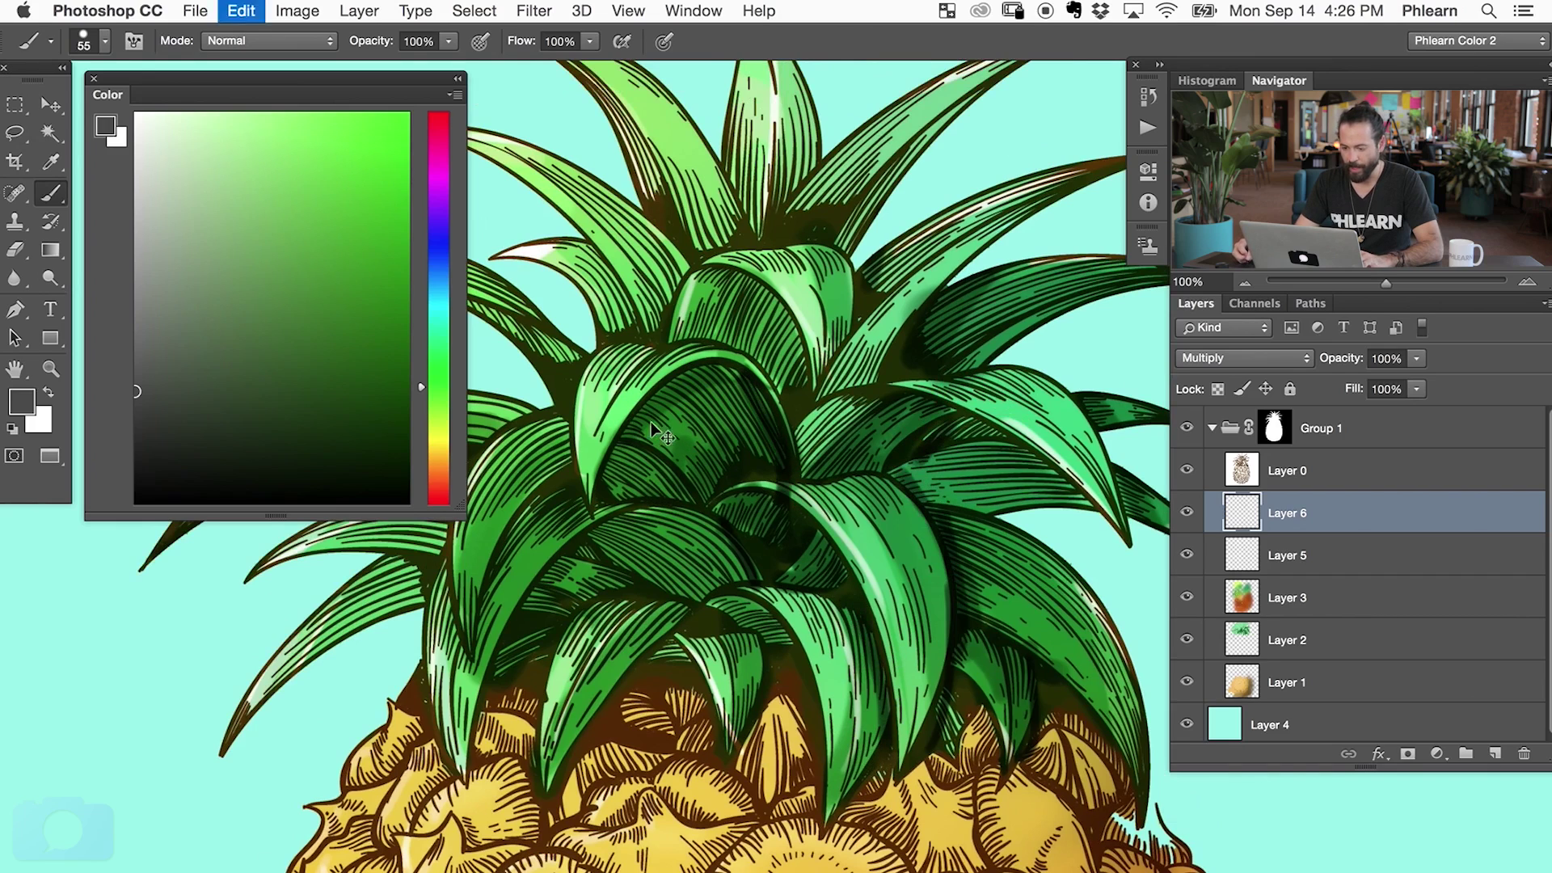
pyautogui.moveTo(675, 376); pyautogui.dragTo(737, 364)
pyautogui.moveTo(768, 300); pyautogui.dragTo(813, 410)
pyautogui.press('super+z')
pyautogui.moveTo(783, 322); pyautogui.dragTo(802, 432)
pyautogui.press('super+z')
pyautogui.moveTo(785, 320); pyautogui.dragTo(803, 409)
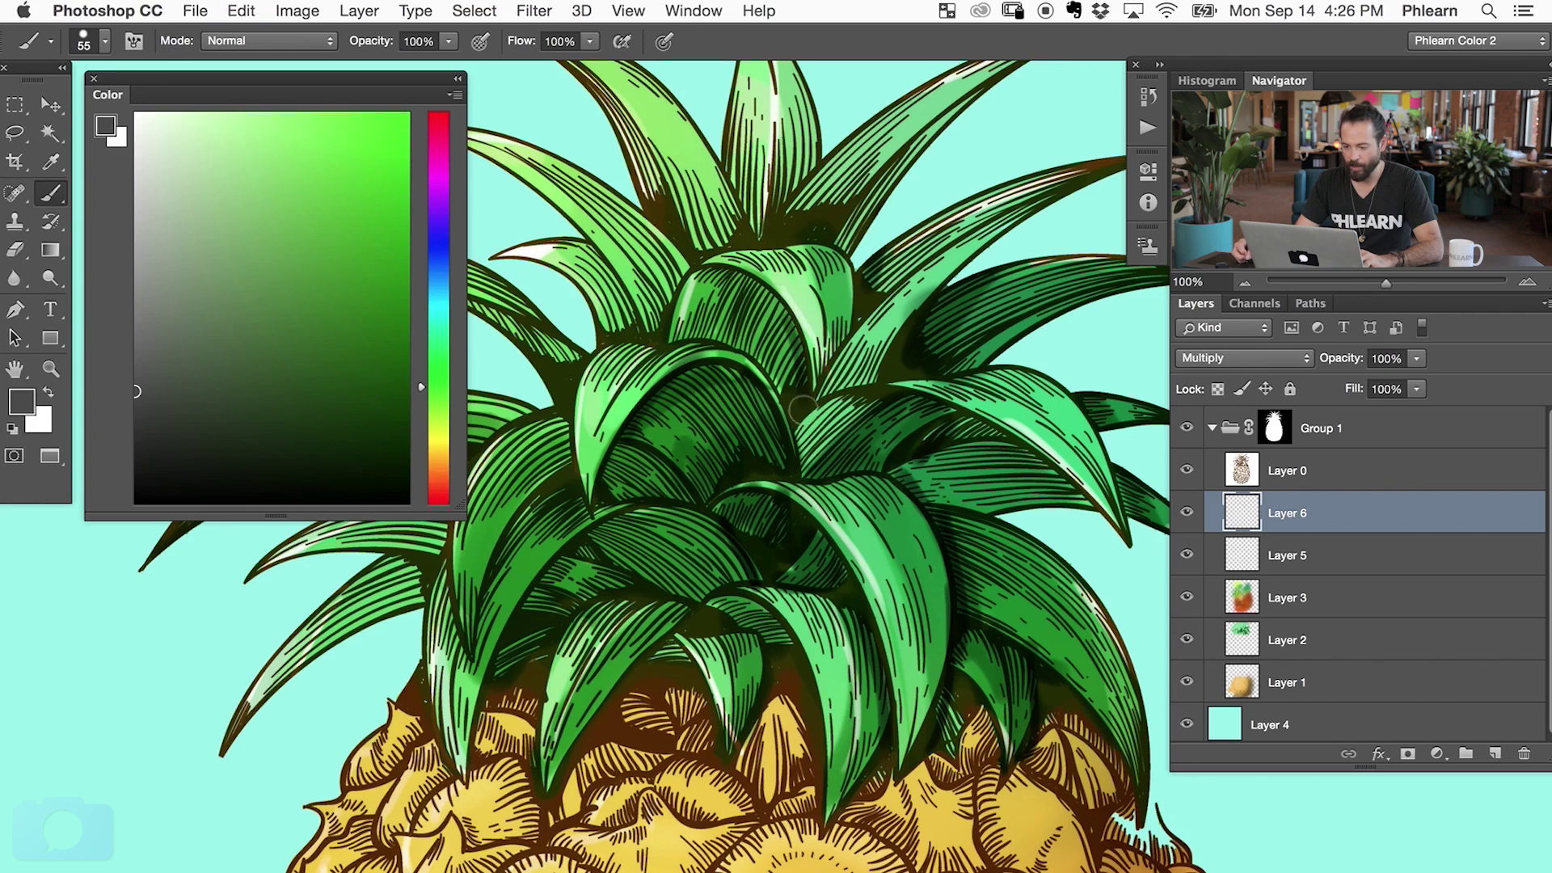
# - Paint dark gray shadows along the lower edges of the crown's upper-right leaves and long left leaf
pyautogui.moveTo(987, 327); pyautogui.dragTo(910, 378)
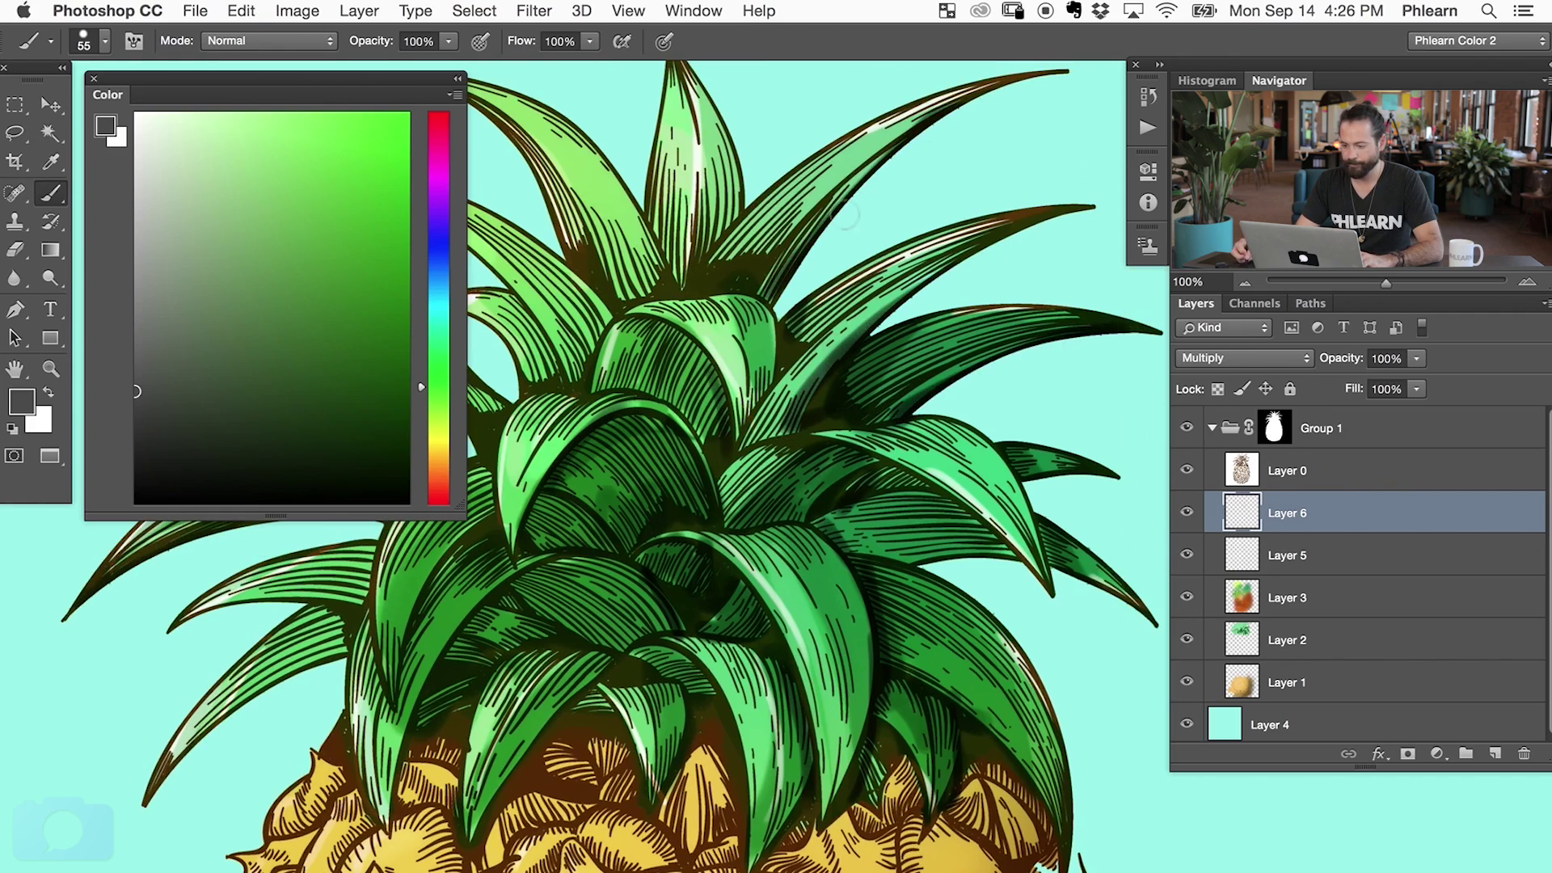
pyautogui.moveTo(620, 210); pyautogui.dragTo(797, 304)
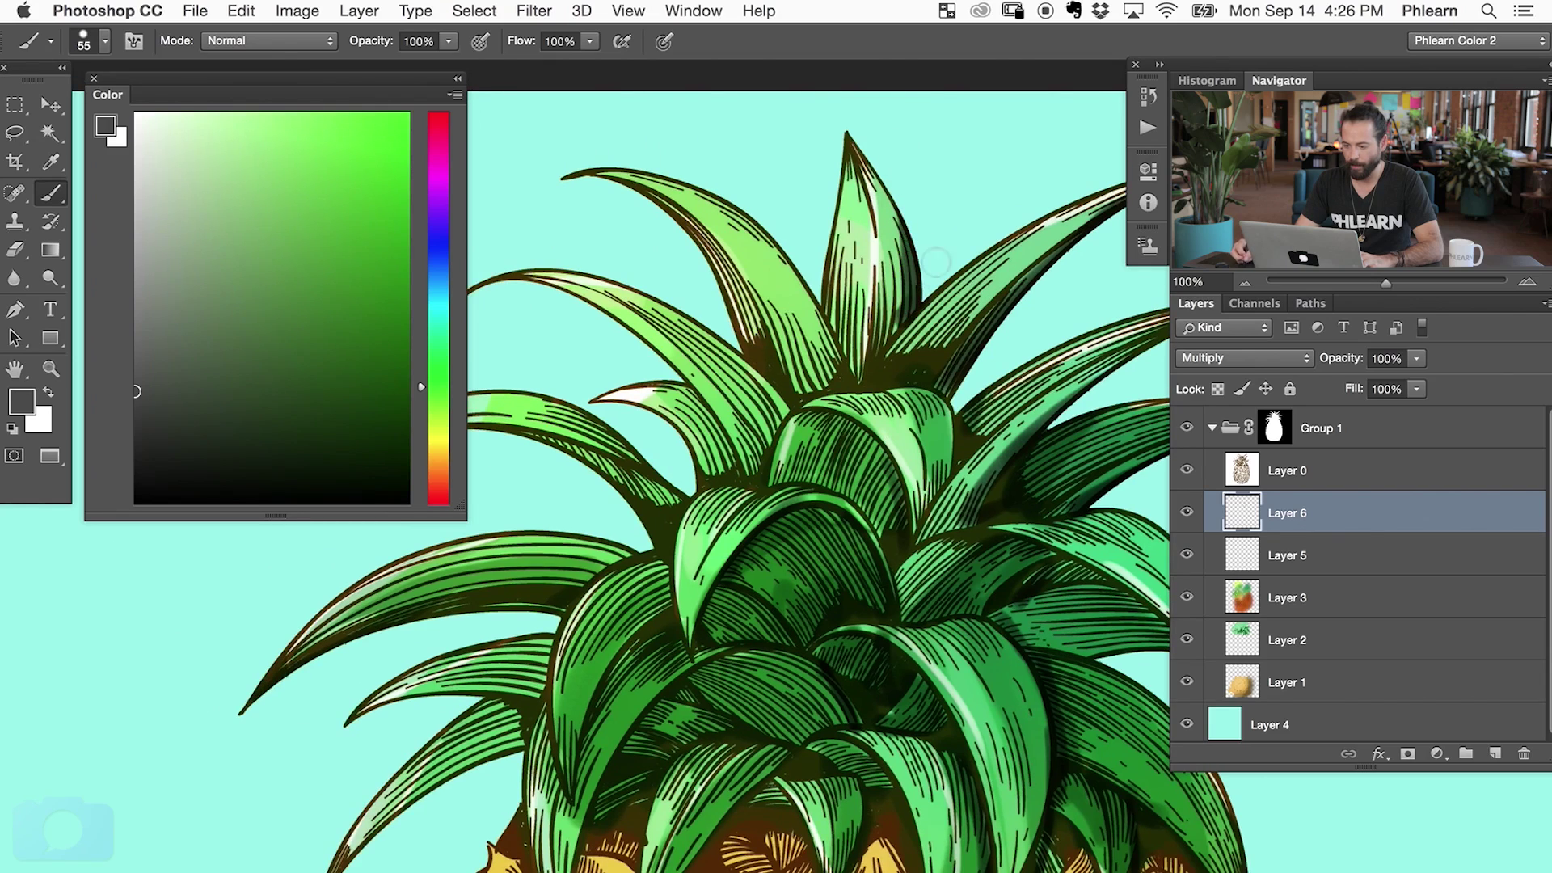
pyautogui.moveTo(750, 646); pyautogui.dragTo(903, 400)
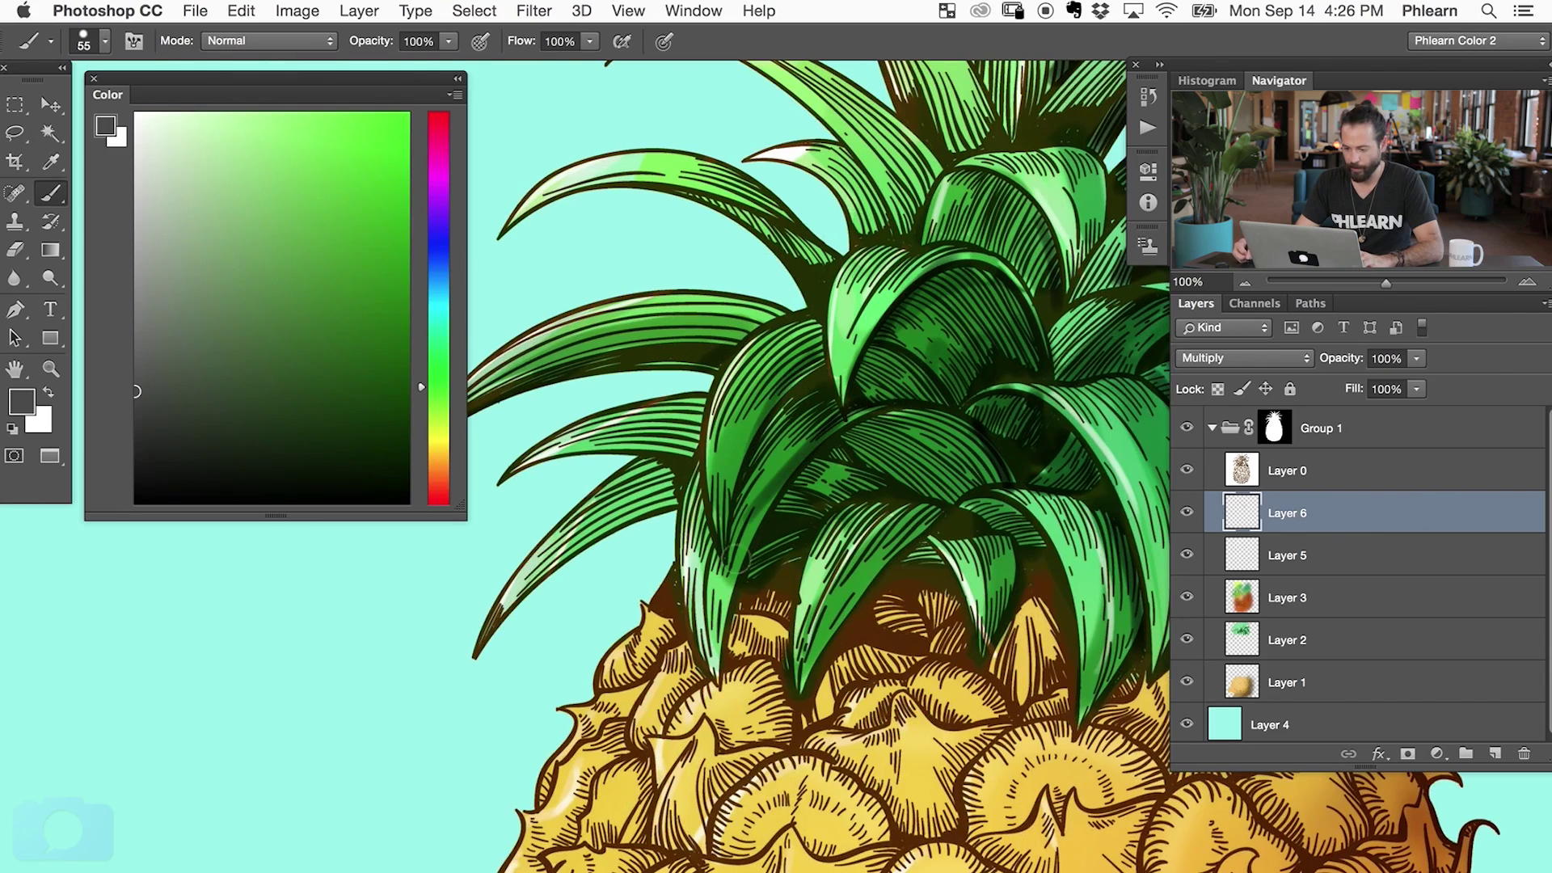
# - Undo the last dark strokes on the crown's left leaves, choose a lighter mid-gray, and repaint the shadow there
pyautogui.press('super+z')
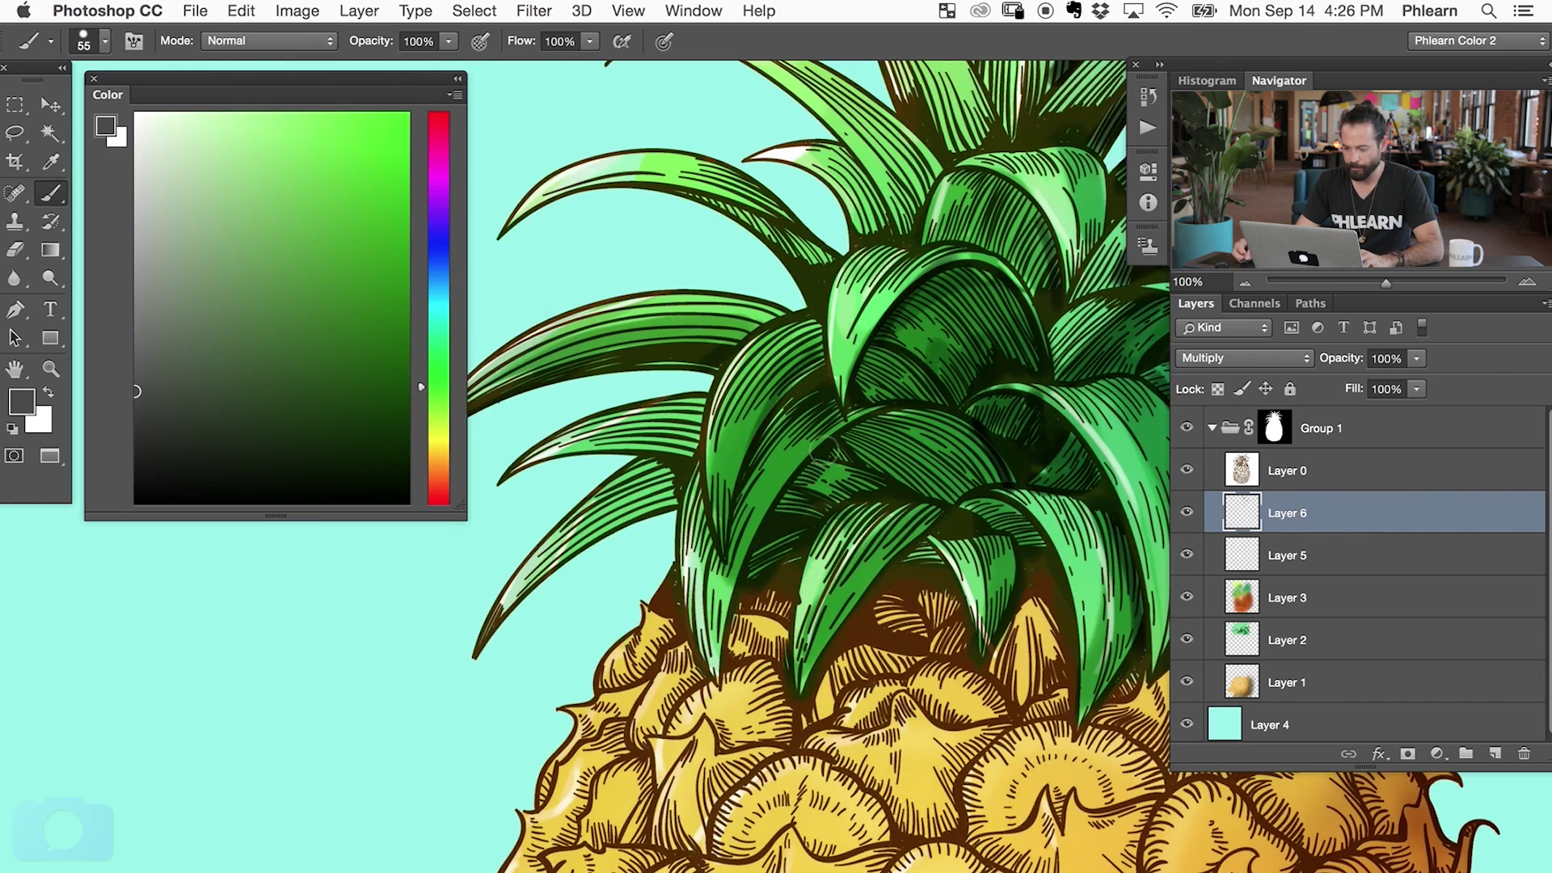
pyautogui.moveTo(826, 449); pyautogui.dragTo(754, 584)
pyautogui.press('super+z')
pyautogui.click(136, 308)
pyautogui.moveTo(824, 456); pyautogui.dragTo(767, 574)
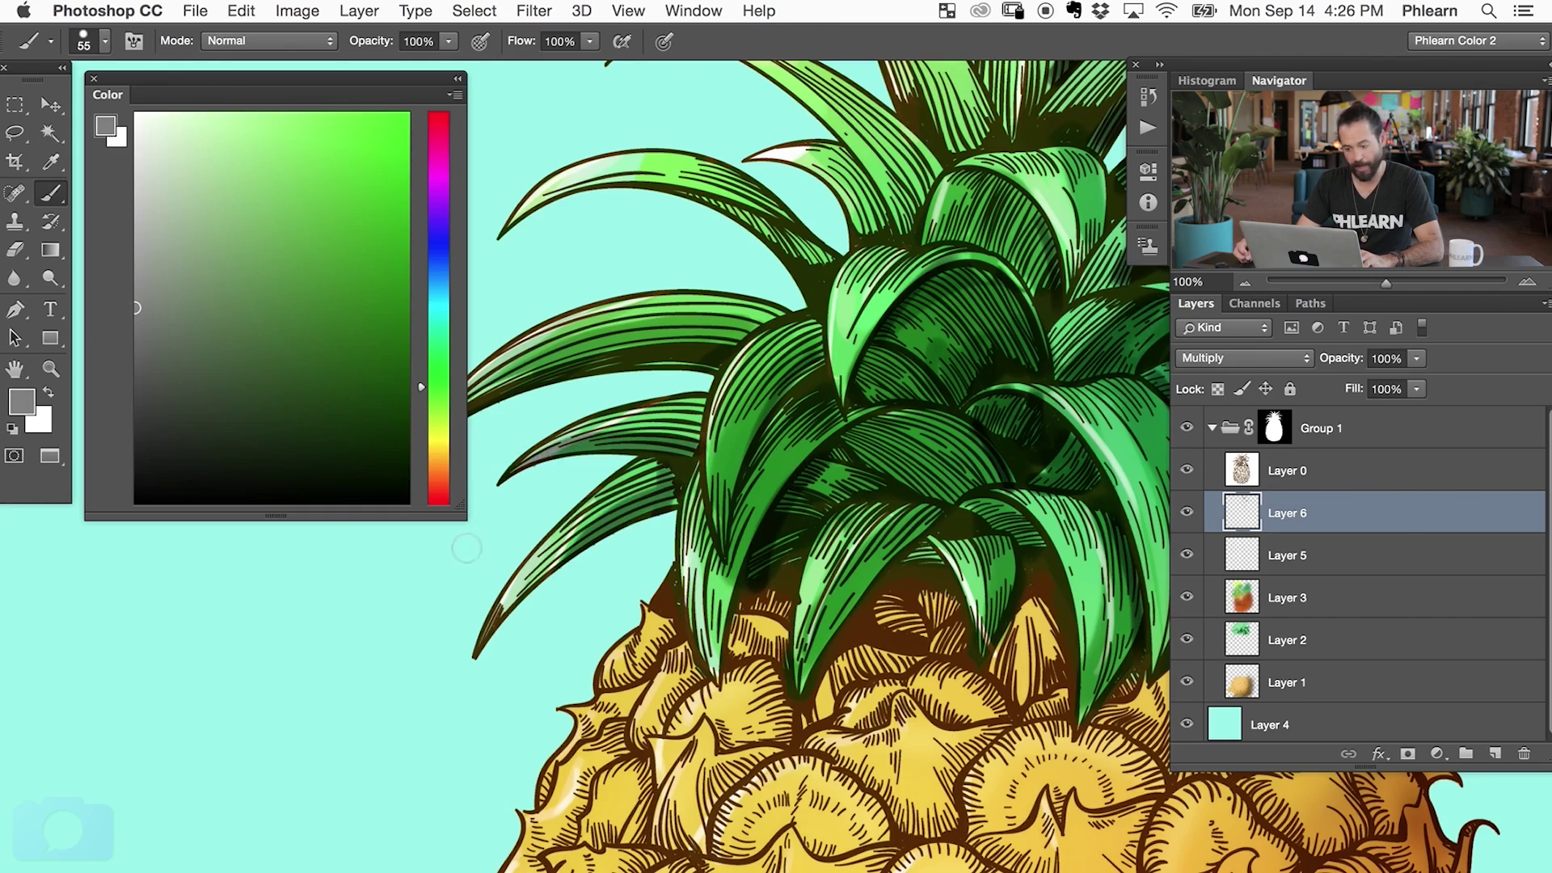
# - Try a mid-gray shadow stroke on a segment near the fruit's upper center and undo it
pyautogui.scroll(-10, 745, 415)
pyautogui.scroll(-3, 745, 414)
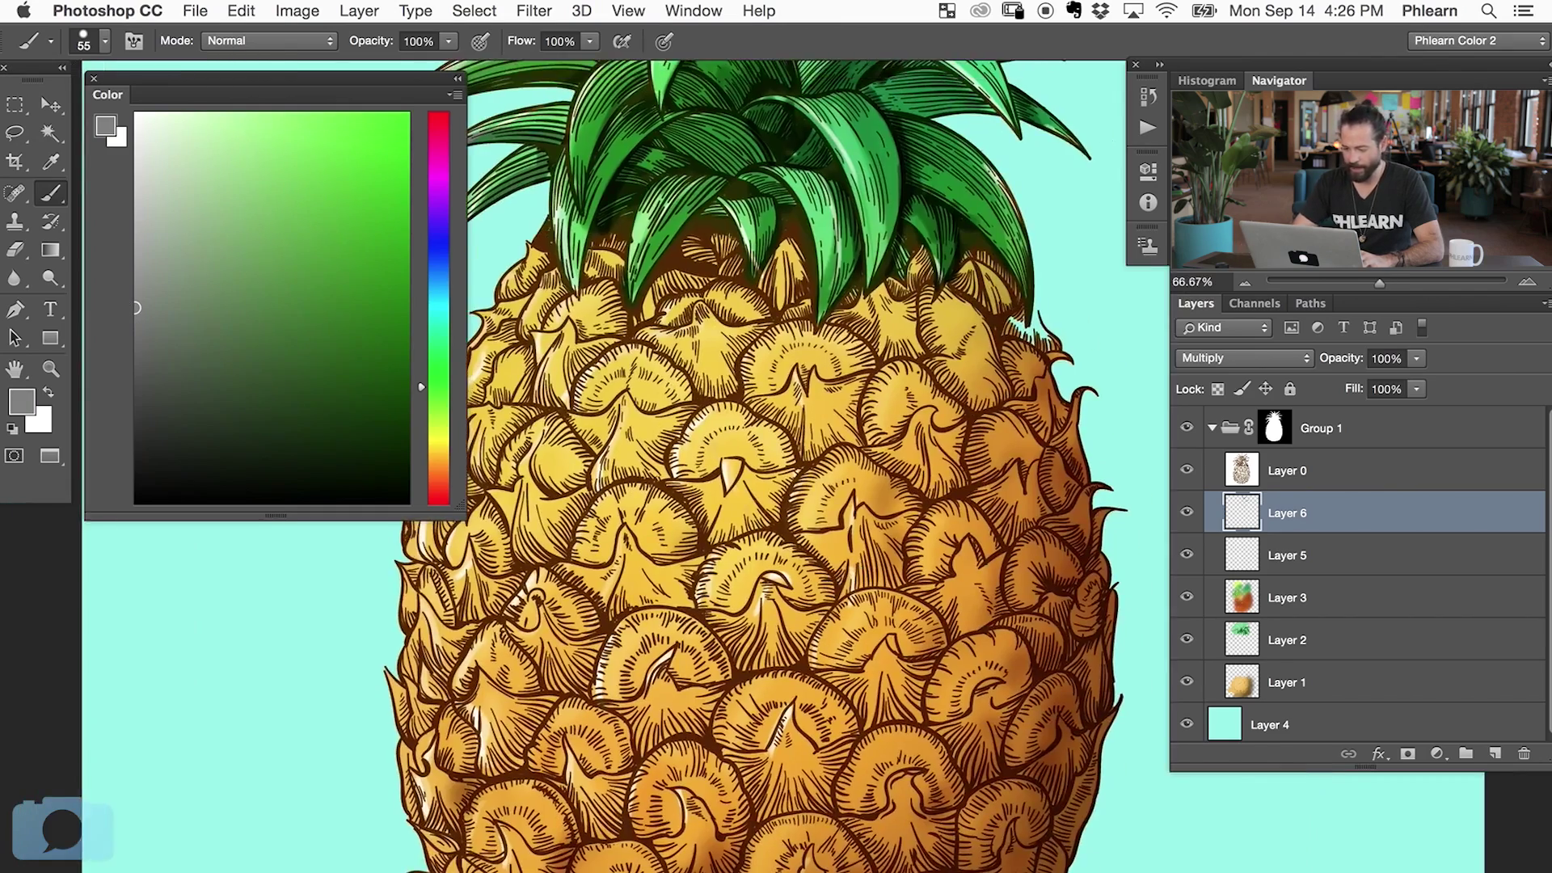
pyautogui.moveTo(728, 432); pyautogui.dragTo(707, 461)
pyautogui.press('super+z')
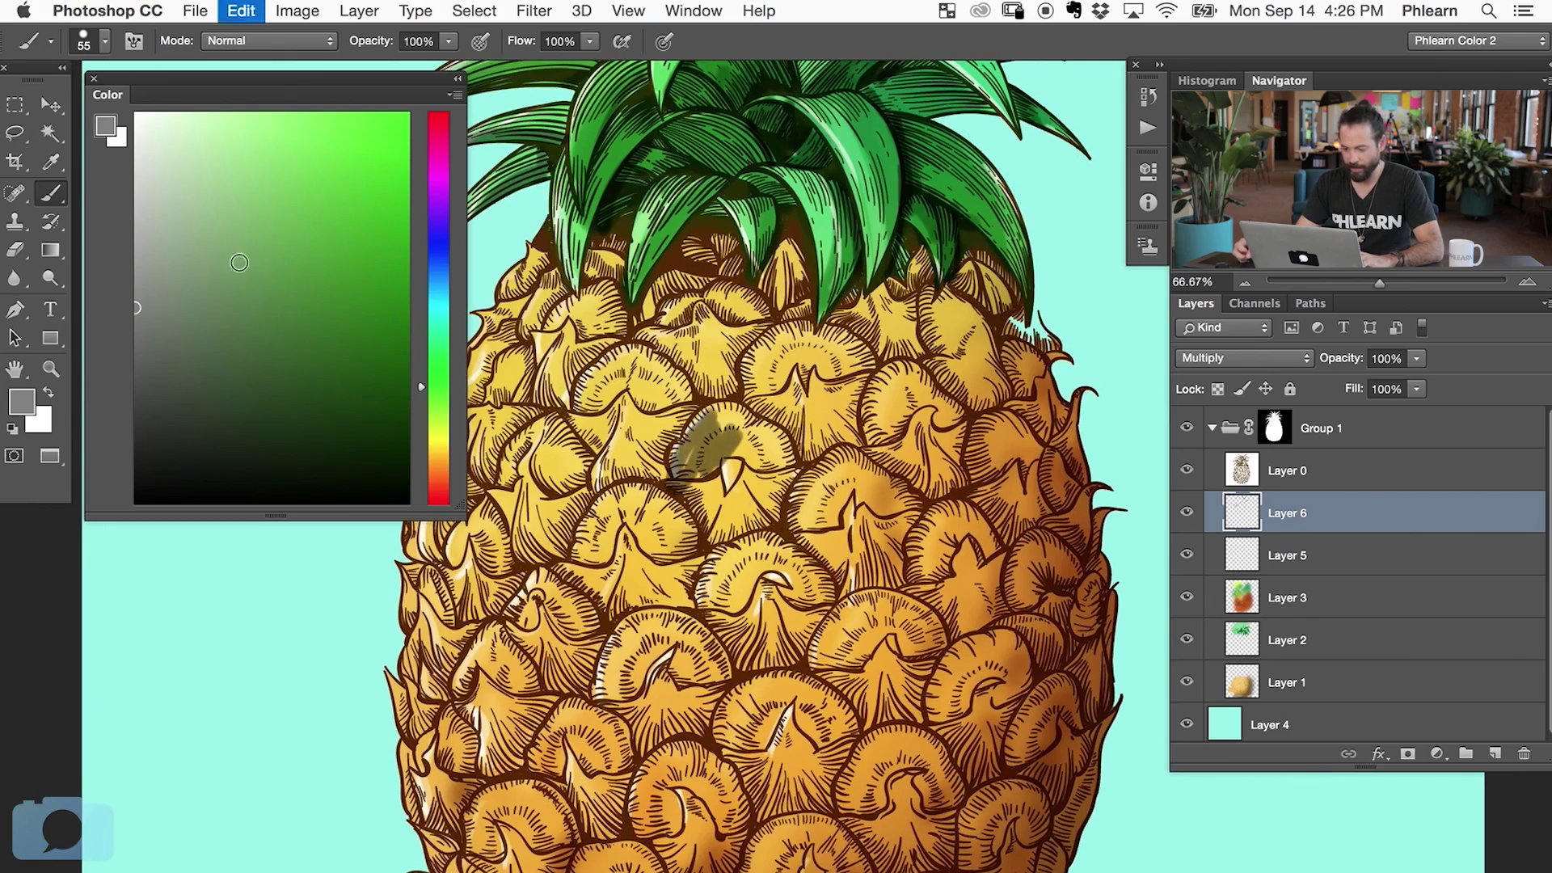
# - Choose a light gray and paint soft shadows between the segments down the fruit's center, undoing the last stroke
pyautogui.click(137, 230)
pyautogui.hscroll(-3, 750, 464)
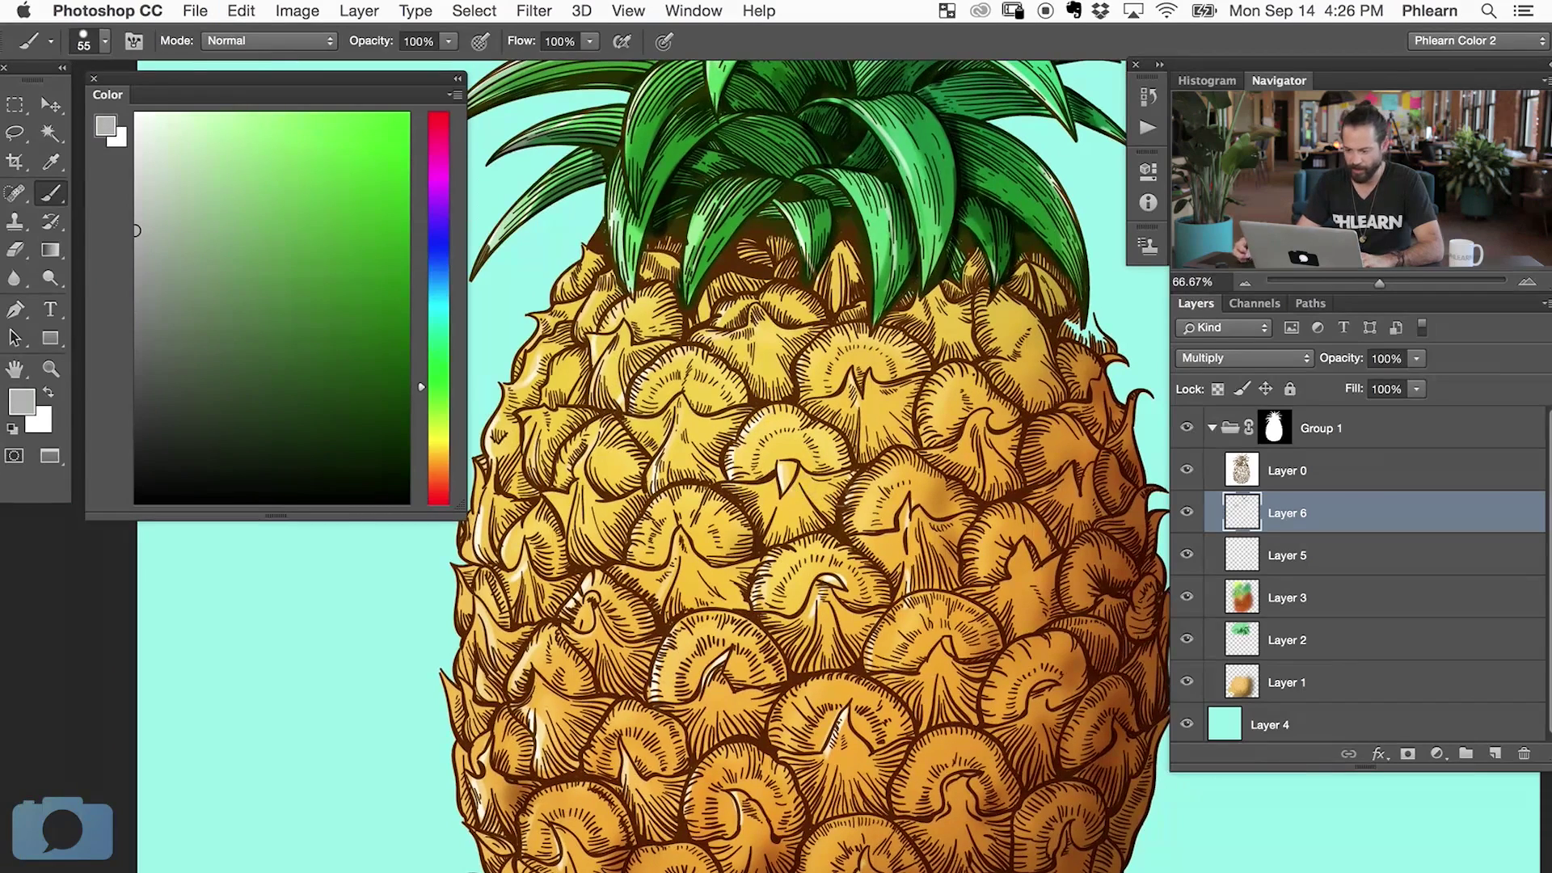
pyautogui.moveTo(840, 520)
pyautogui.mouseDown()
pyautogui.moveTo(768, 549)
pyautogui.moveTo(780, 535)
pyautogui.mouseUp()
pyautogui.moveTo(865, 656); pyautogui.dragTo(781, 671)
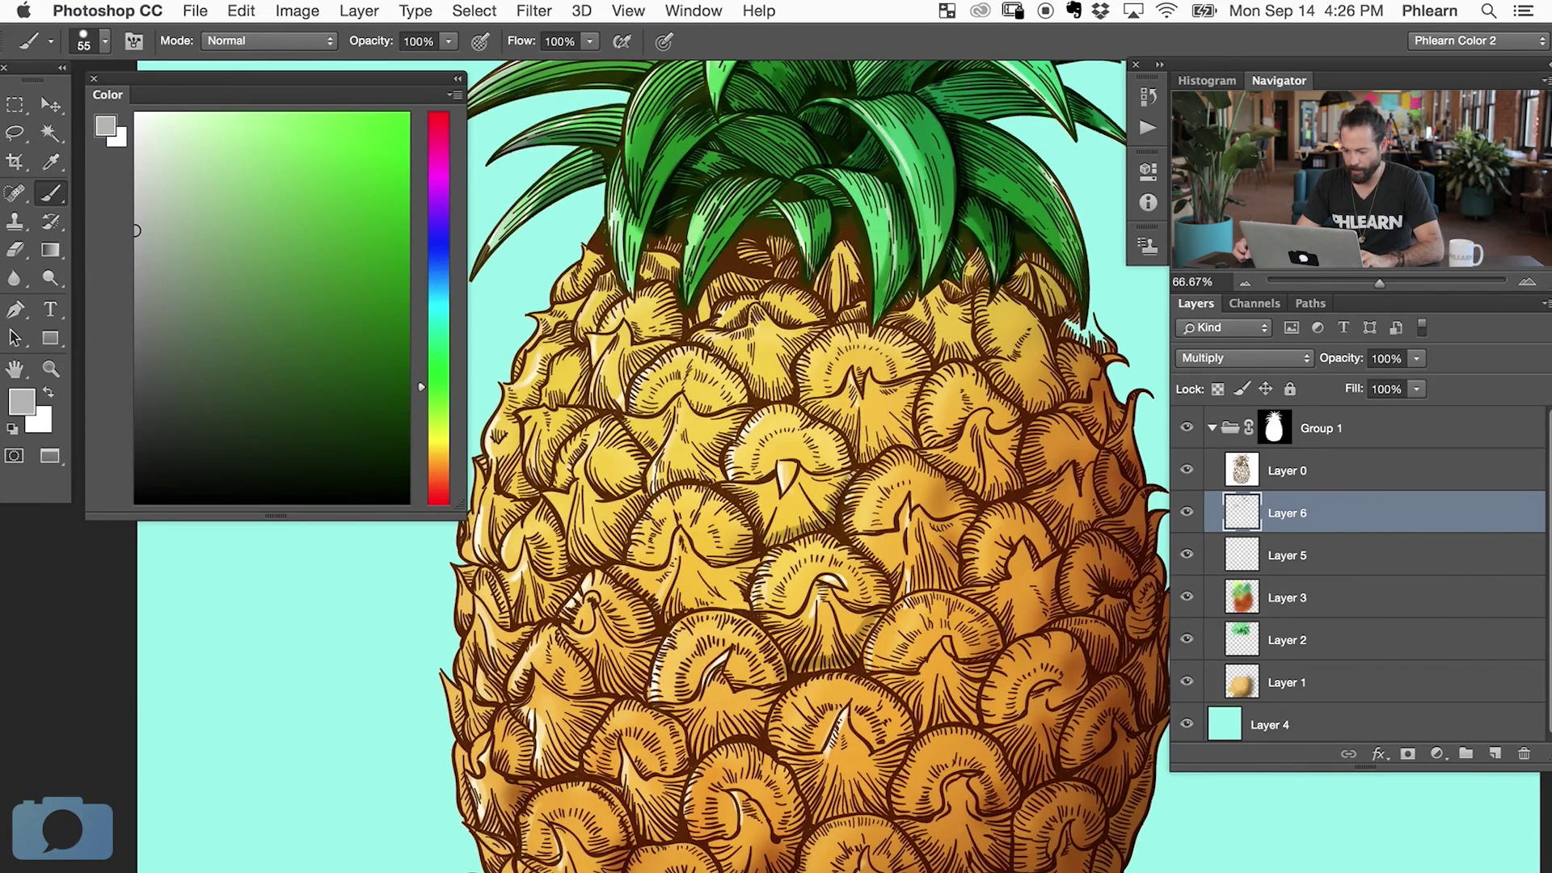
pyautogui.moveTo(905, 740); pyautogui.dragTo(896, 764)
pyautogui.moveTo(889, 818)
pyautogui.mouseDown()
pyautogui.moveTo(814, 816)
pyautogui.moveTo(825, 826)
pyautogui.mouseUp()
pyautogui.press('super+z')
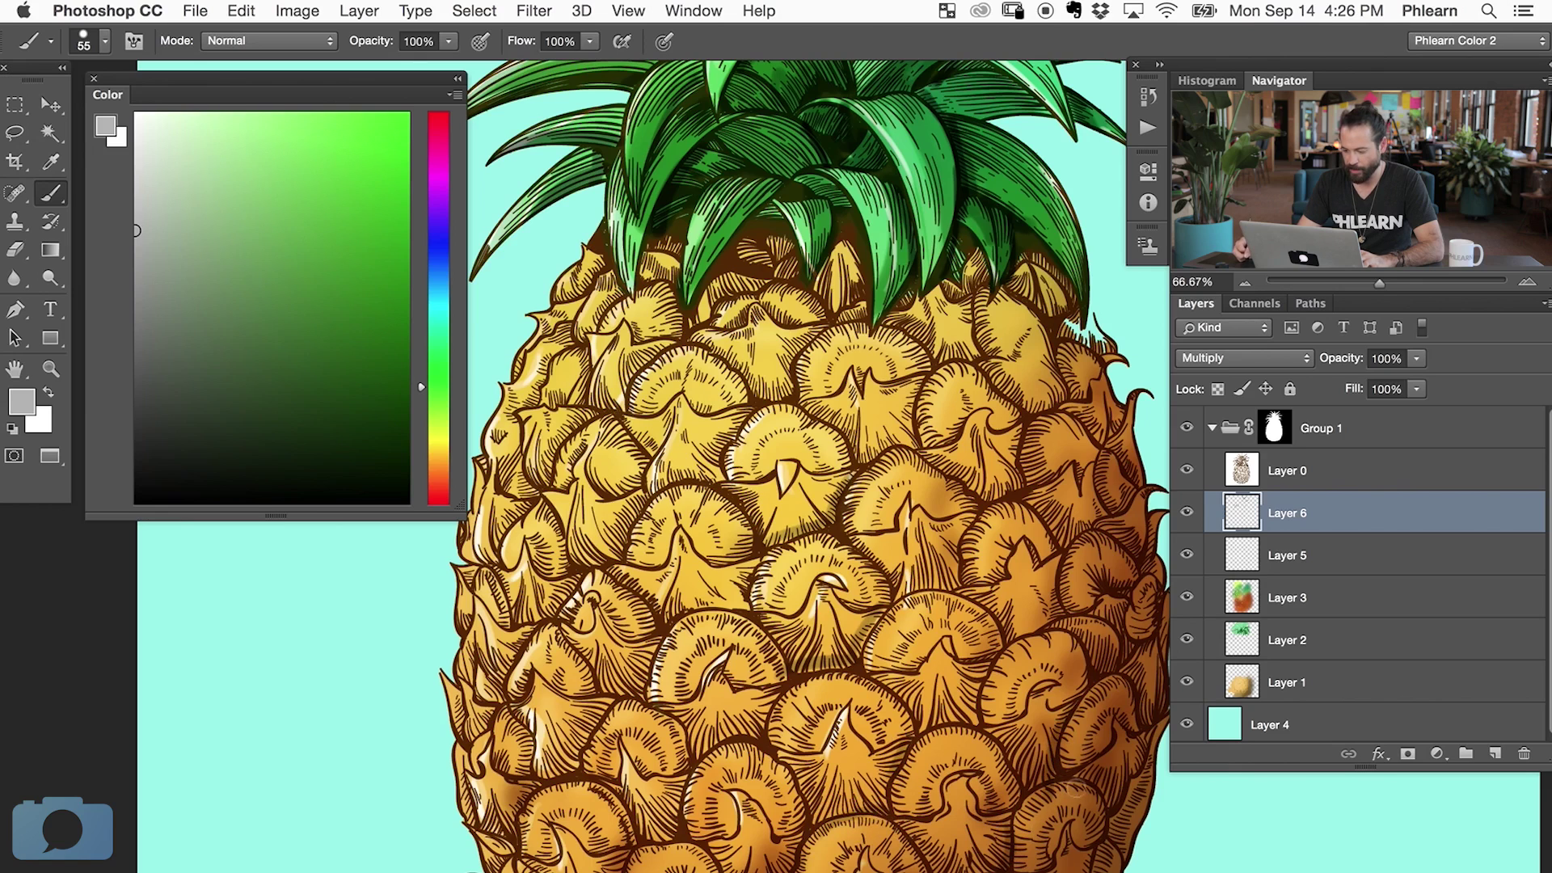
# - Paint light gray shadows along the edges of the segments on the fruit's right side, working upward from the middle
pyautogui.moveTo(1111, 771); pyautogui.dragTo(1029, 764)
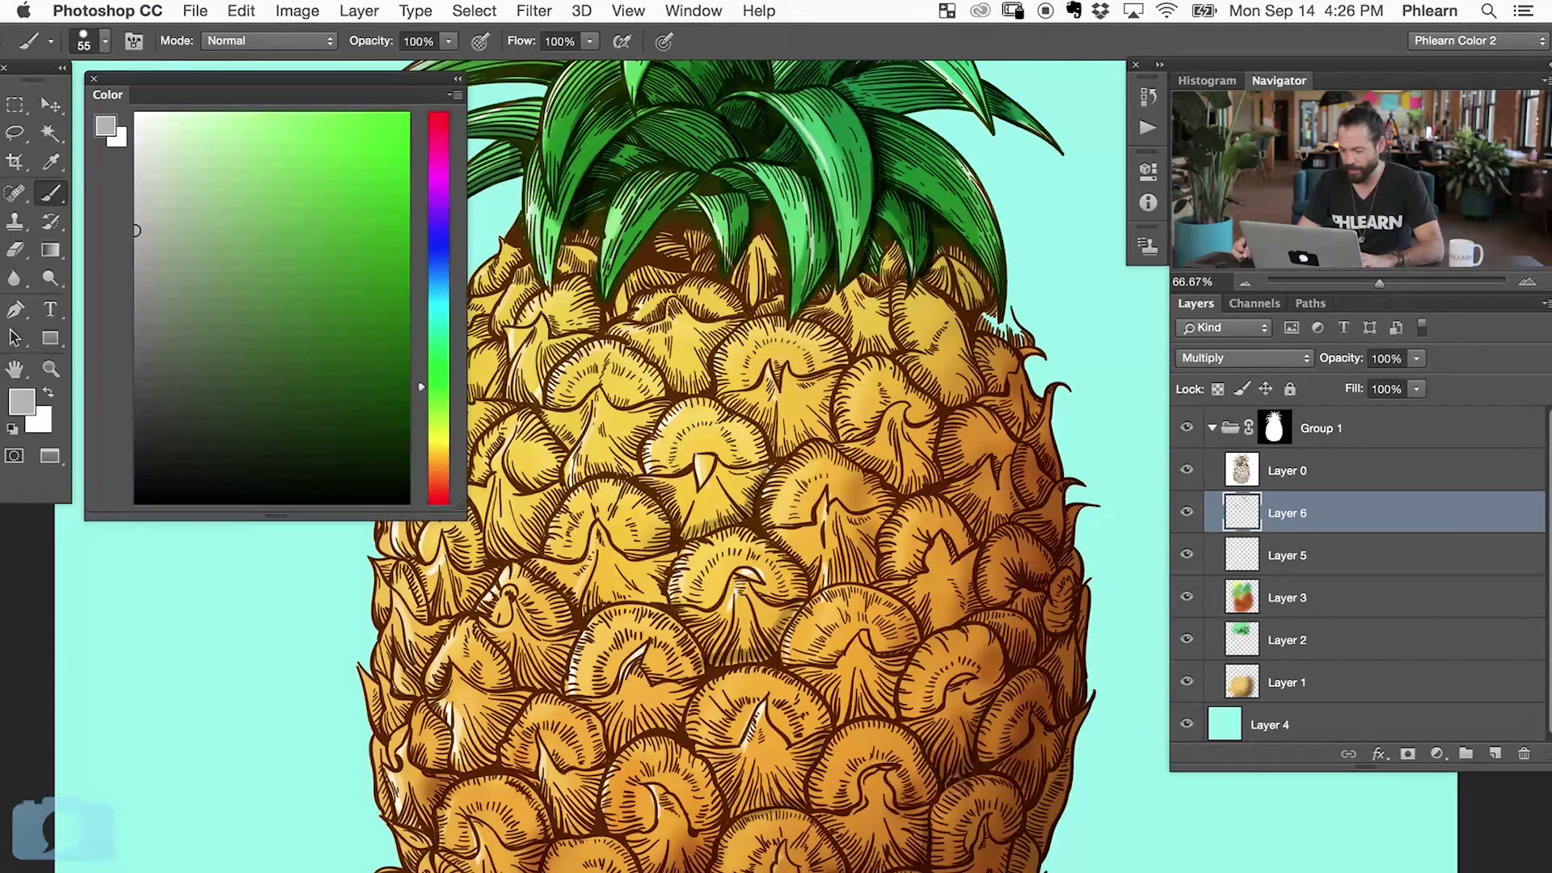
pyautogui.moveTo(893, 583); pyautogui.dragTo(928, 630)
pyautogui.press('super+z')
pyautogui.press('super+z')
pyautogui.moveTo(960, 507); pyautogui.dragTo(978, 537)
pyautogui.moveTo(949, 443); pyautogui.dragTo(952, 483)
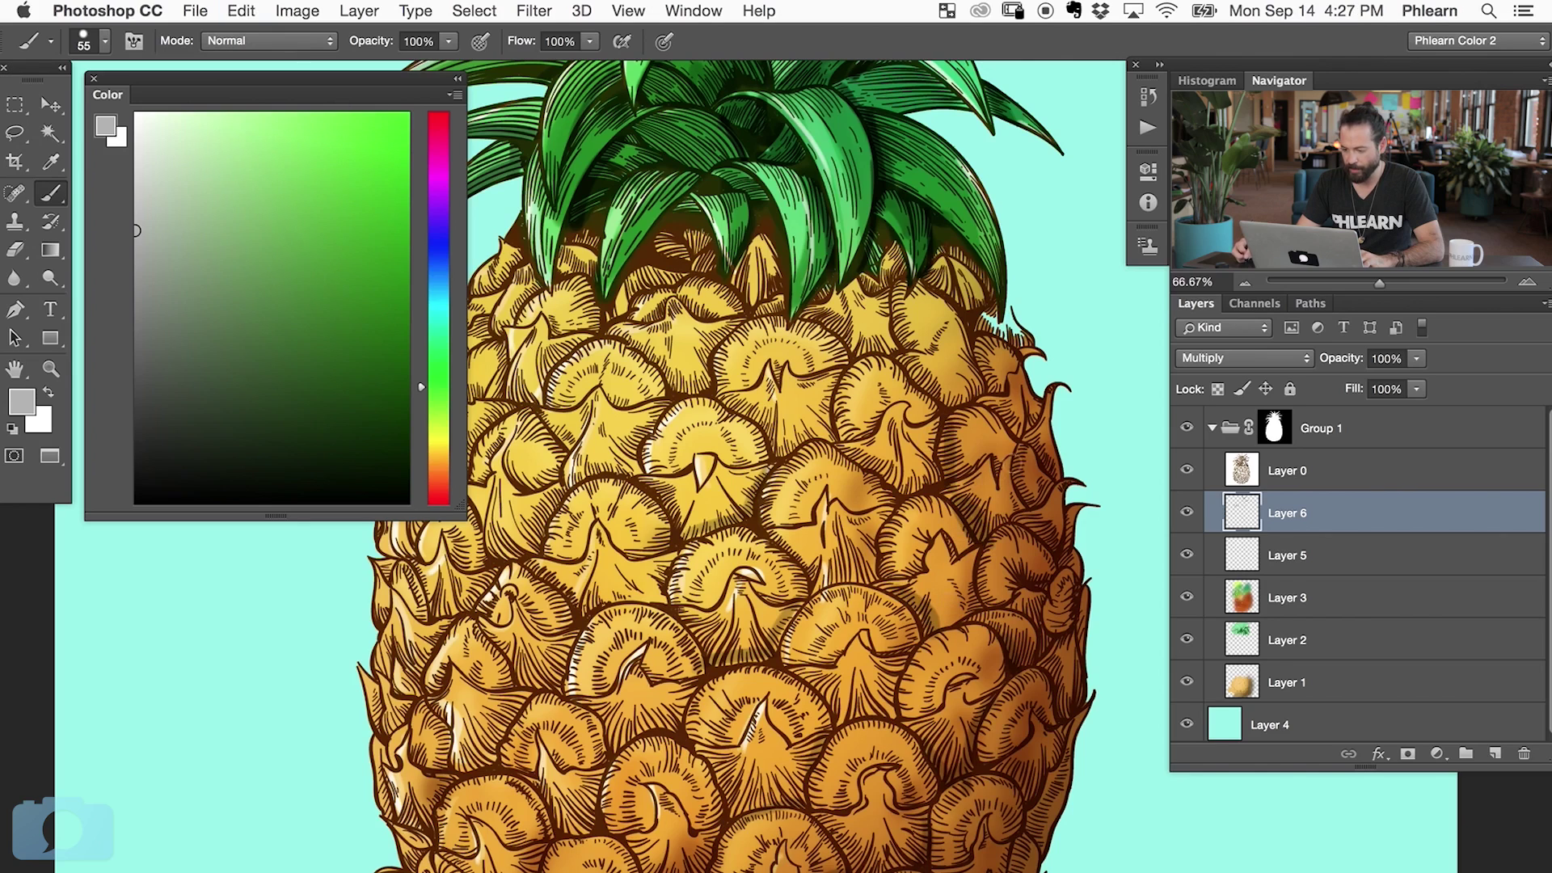
pyautogui.moveTo(1000, 412); pyautogui.dragTo(1019, 434)
pyautogui.moveTo(912, 370); pyautogui.dragTo(947, 410)
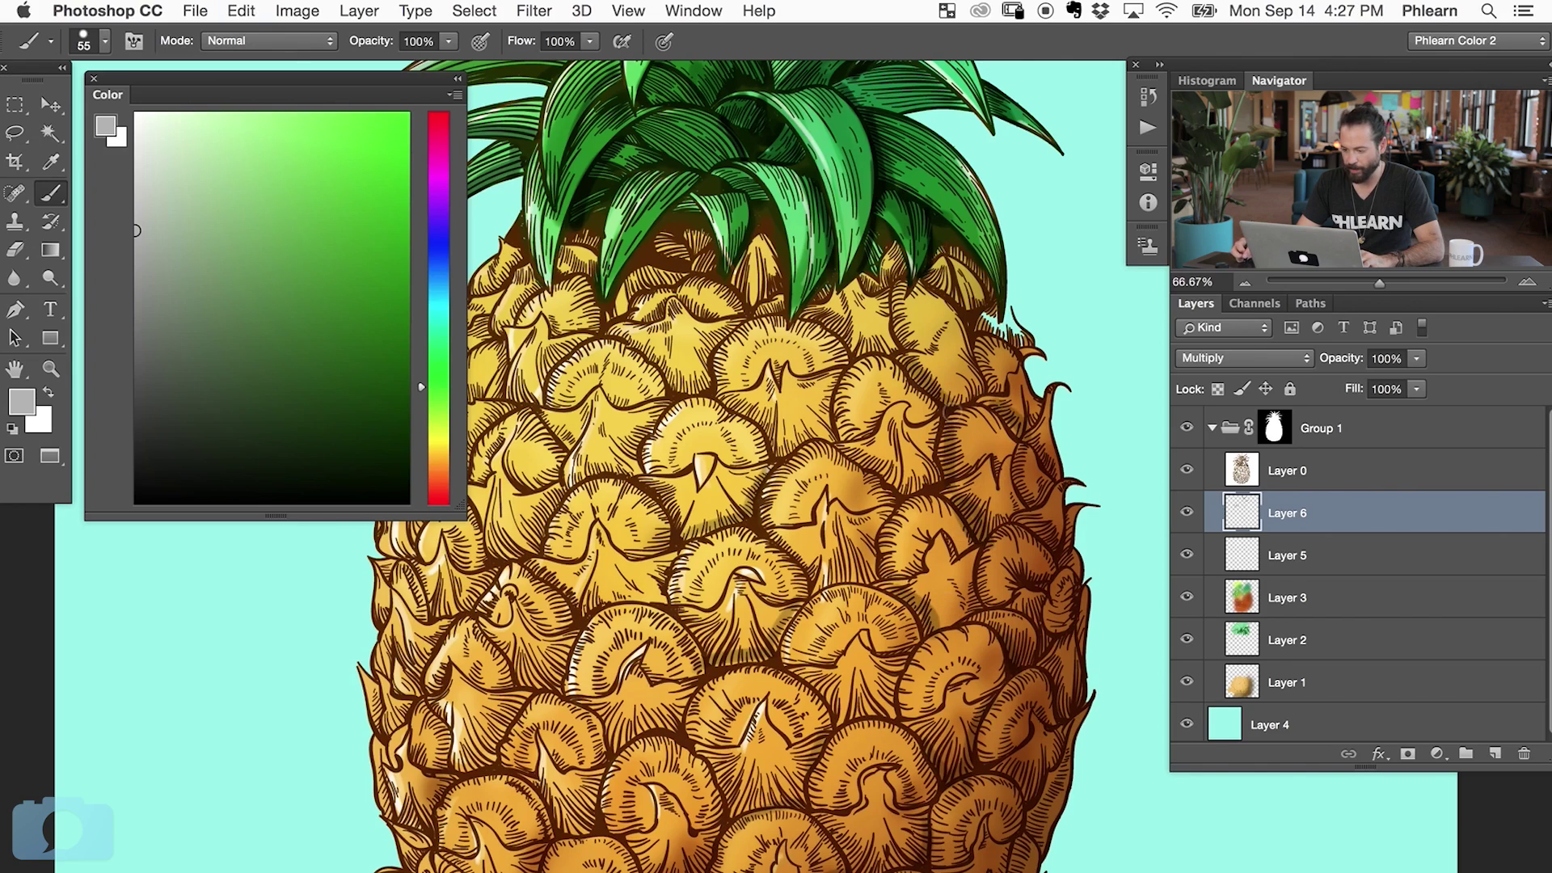
# - Shade below the segments at the fruit's upper center with light gray, undoing unwanted strokes
pyautogui.moveTo(738, 410); pyautogui.dragTo(777, 448)
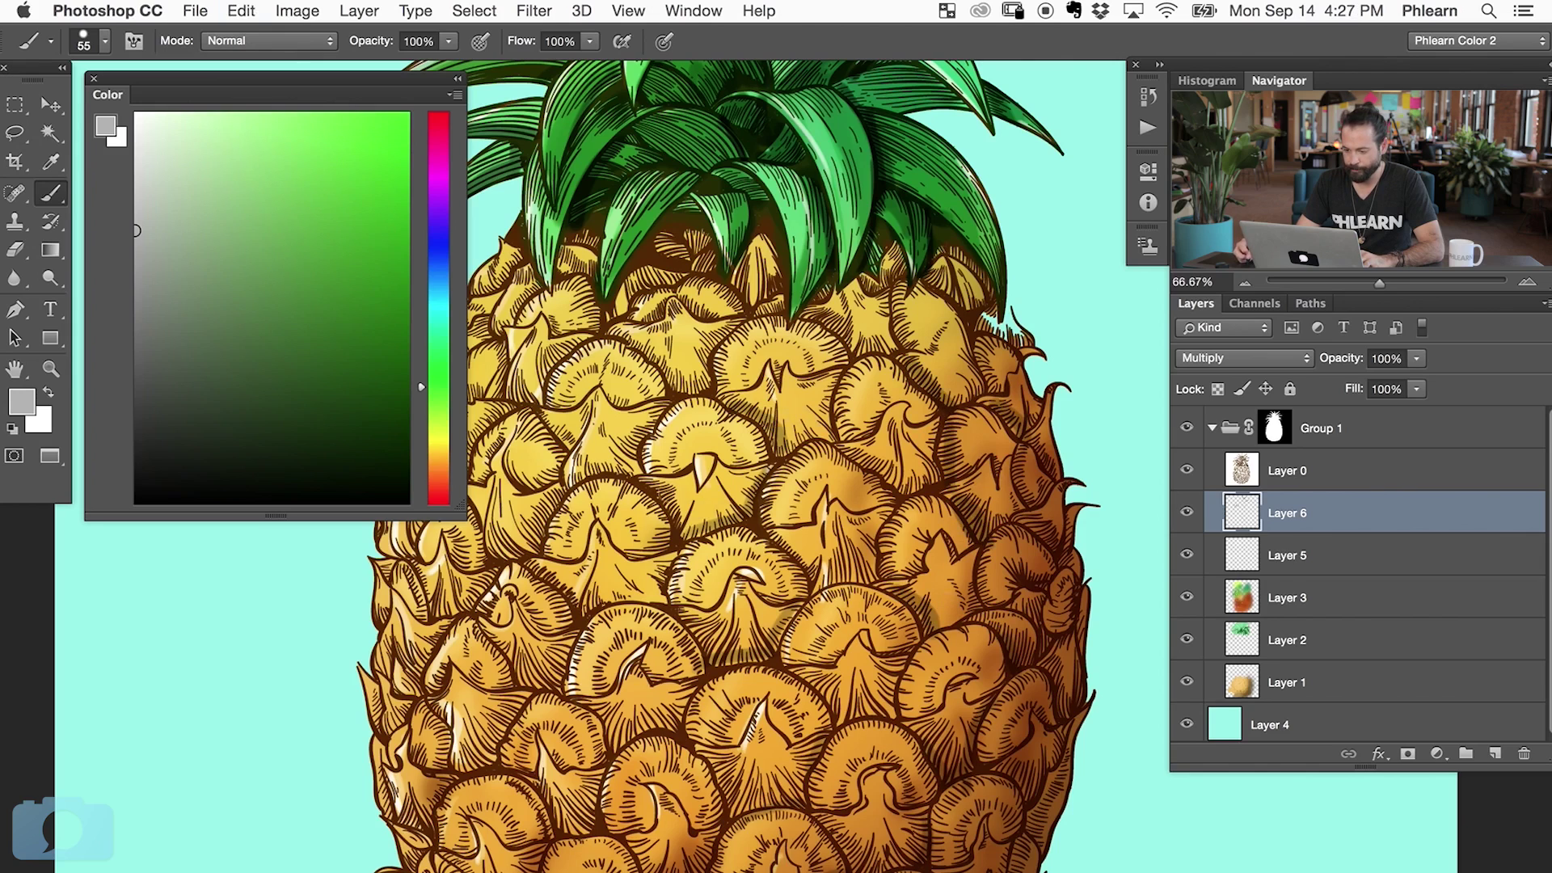
pyautogui.moveTo(665, 490); pyautogui.dragTo(692, 530)
pyautogui.press('super+z')
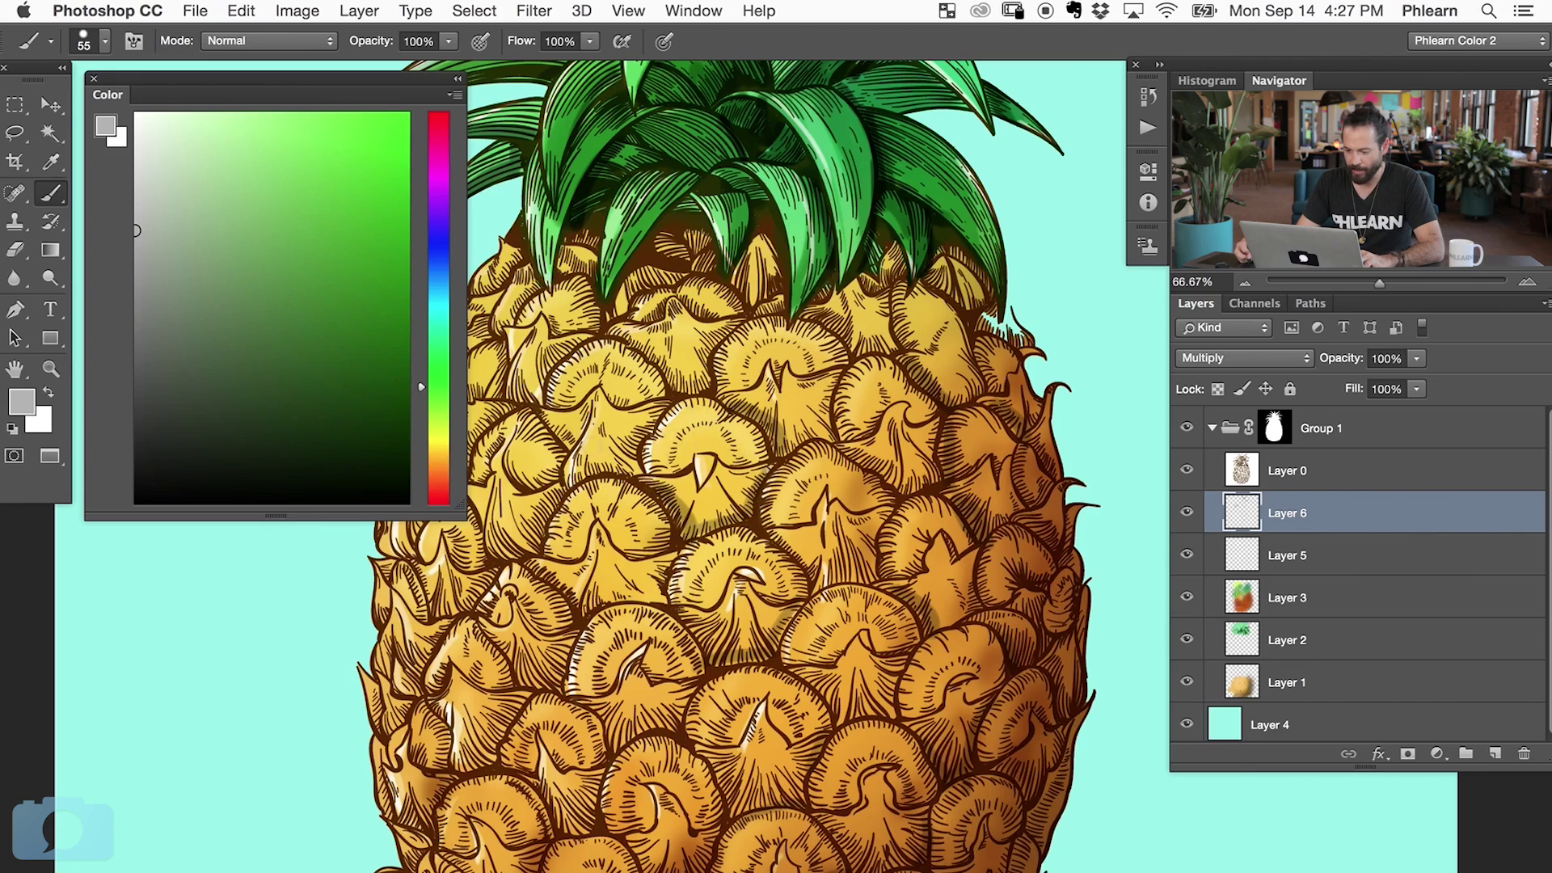
pyautogui.moveTo(633, 339)
pyautogui.mouseDown()
pyautogui.moveTo(691, 400)
pyautogui.moveTo(727, 394)
pyautogui.mouseUp()
pyautogui.moveTo(695, 614); pyautogui.dragTo(714, 650)
pyautogui.press('super+z')
# - Paint light gray shadows beside the segments near the fruit's base, from lower center to lower right
pyautogui.scroll(-4, 719, 655)
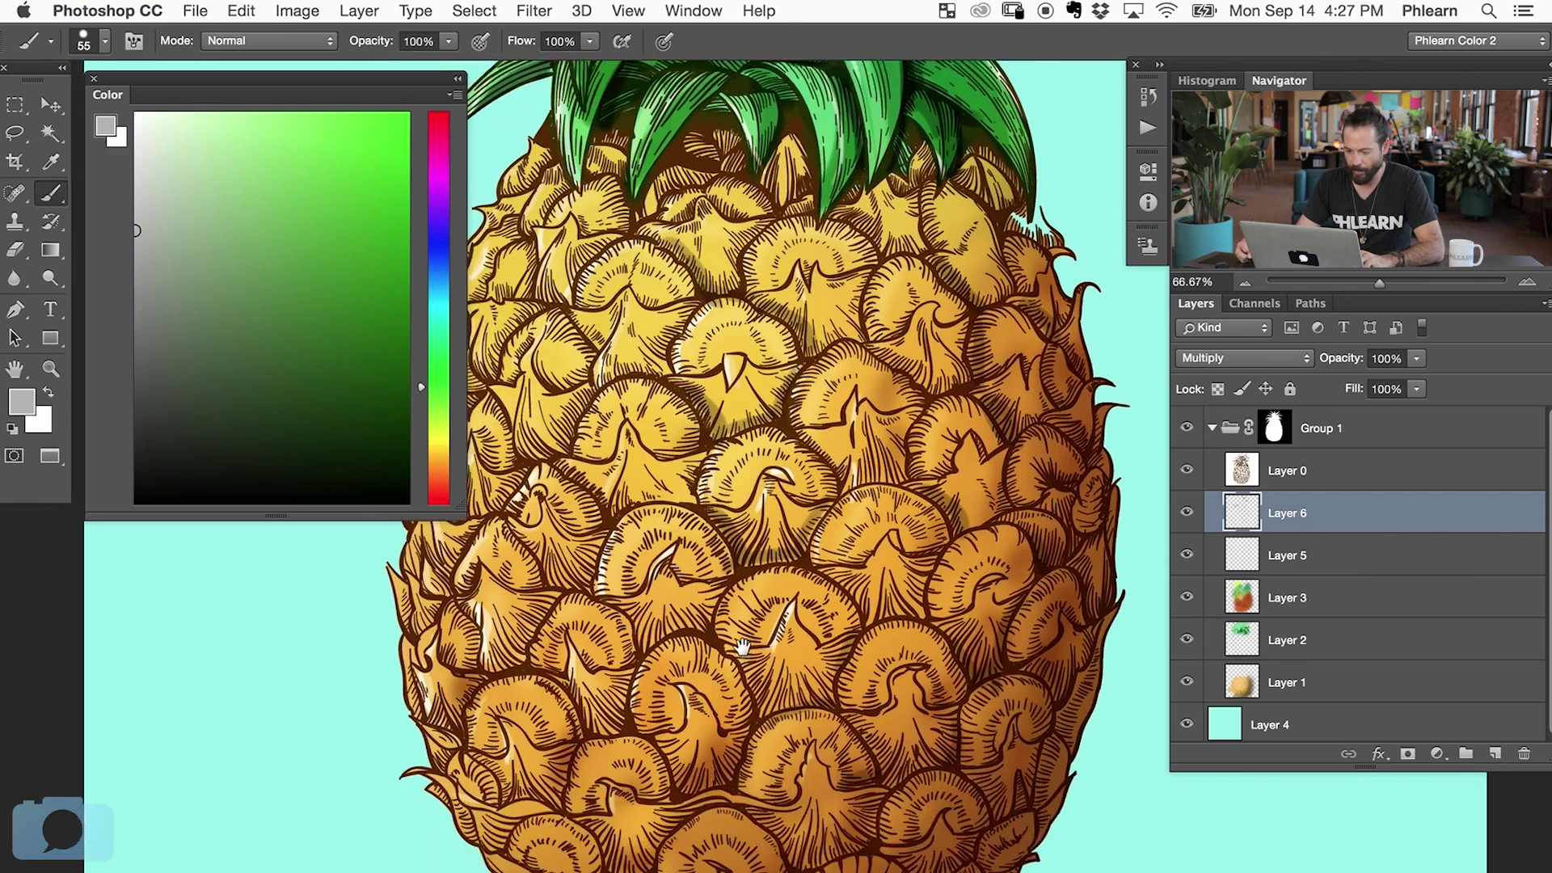
pyautogui.moveTo(659, 718); pyautogui.dragTo(680, 766)
pyautogui.moveTo(640, 856); pyautogui.dragTo(650, 863)
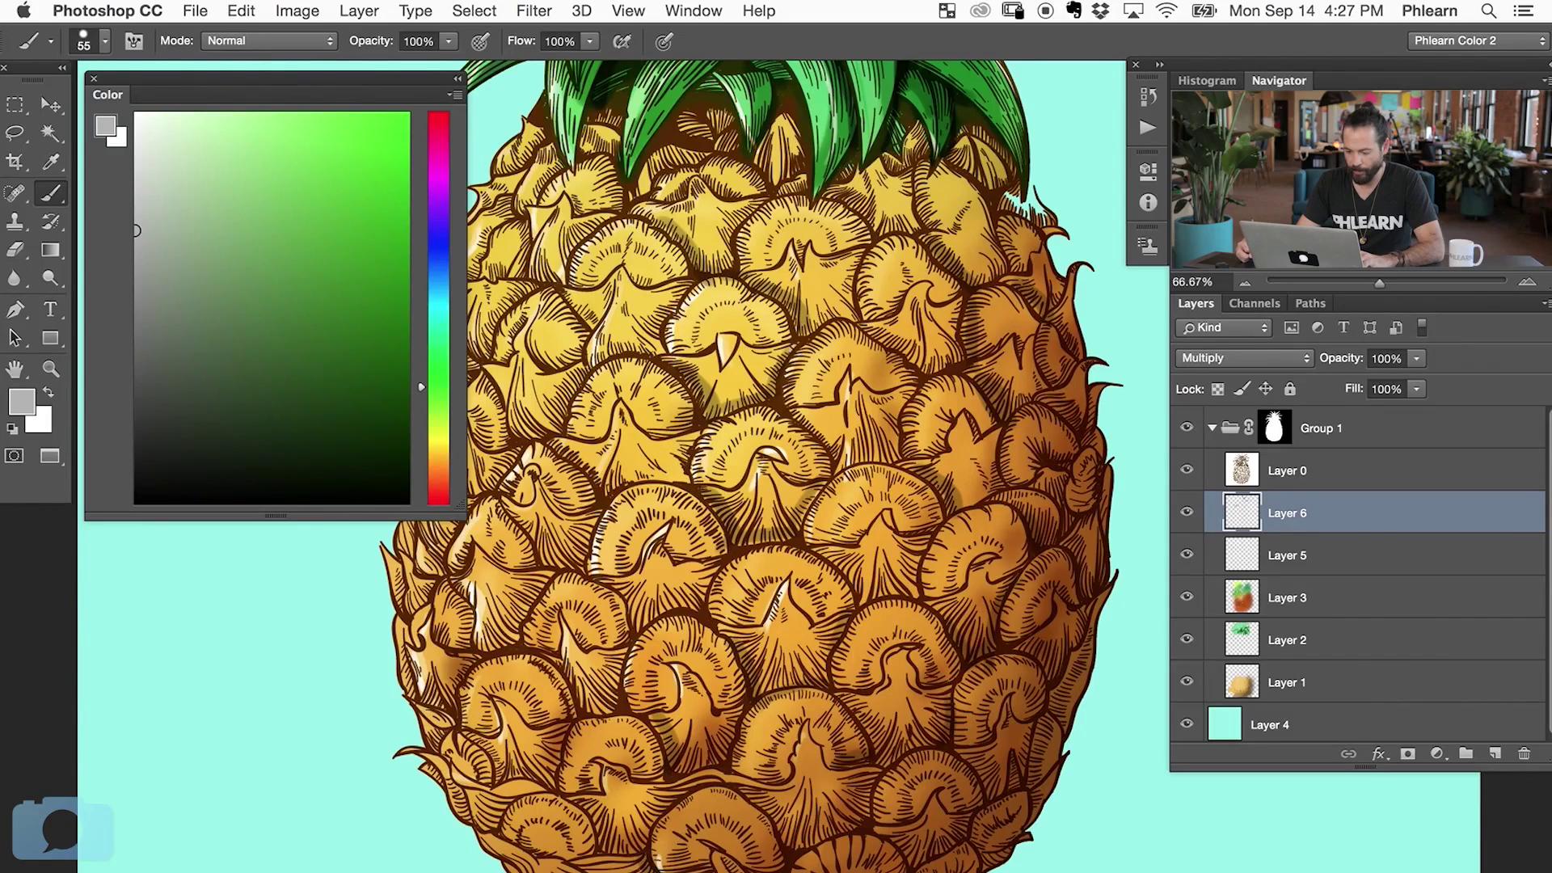
pyautogui.moveTo(761, 798); pyautogui.dragTo(802, 843)
pyautogui.moveTo(973, 762); pyautogui.dragTo(989, 802)
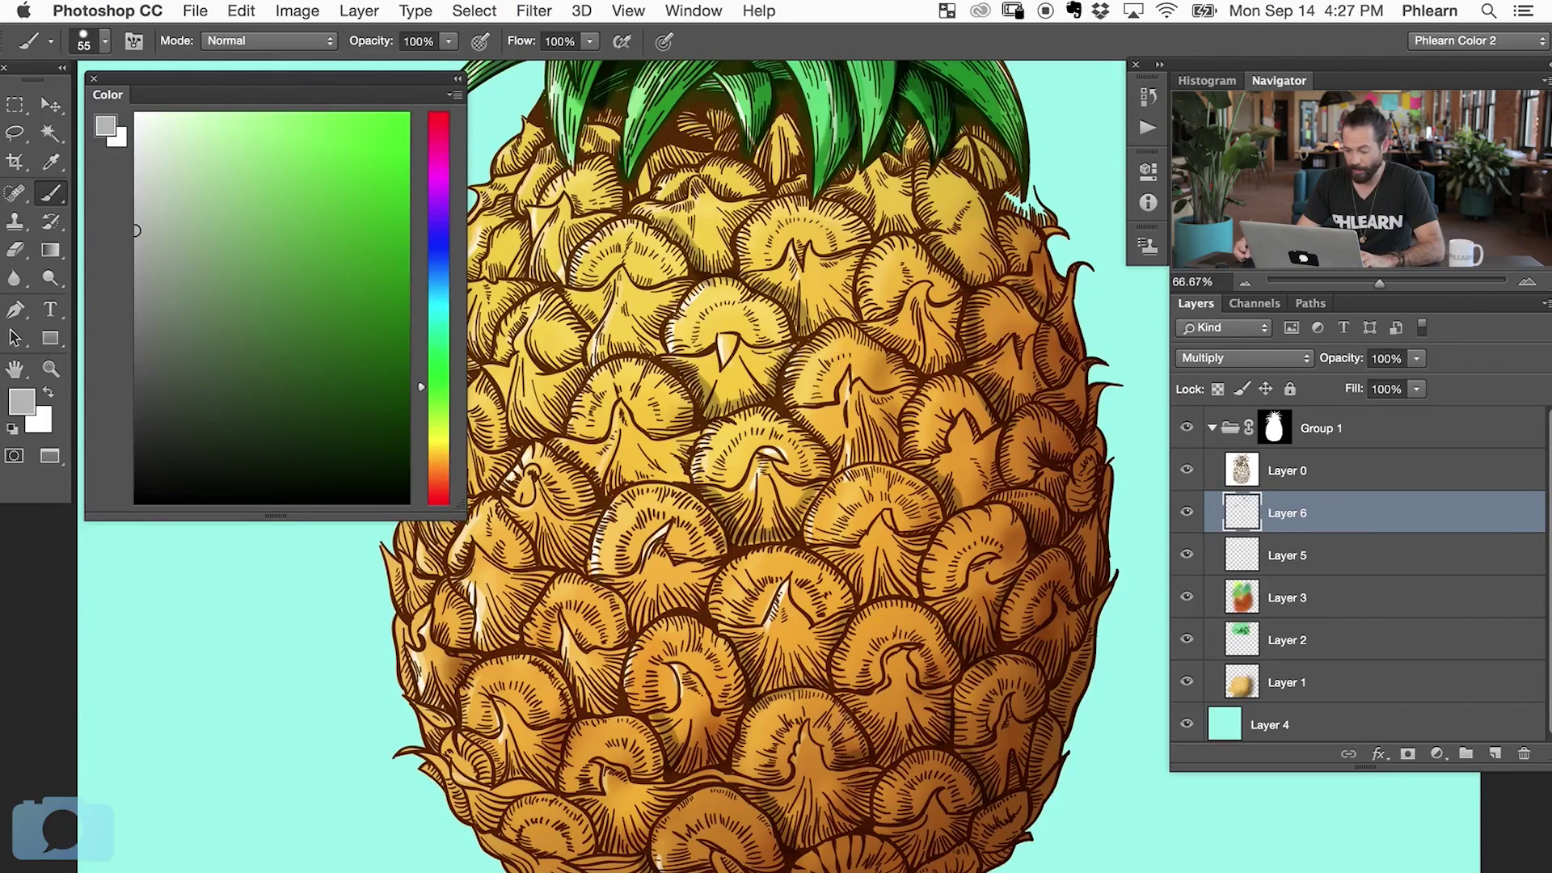
# - Shade the segment edges from the fruit's lower center up to its middle, plus a segment near the left edge
pyautogui.moveTo(860, 708)
pyautogui.mouseDown()
pyautogui.moveTo(877, 765)
pyautogui.moveTo(988, 761)
pyautogui.mouseUp()
pyautogui.moveTo(683, 683); pyautogui.dragTo(708, 734)
pyautogui.moveTo(744, 598); pyautogui.dragTo(752, 646)
pyautogui.moveTo(644, 544); pyautogui.dragTo(663, 588)
pyautogui.moveTo(679, 469); pyautogui.dragTo(718, 517)
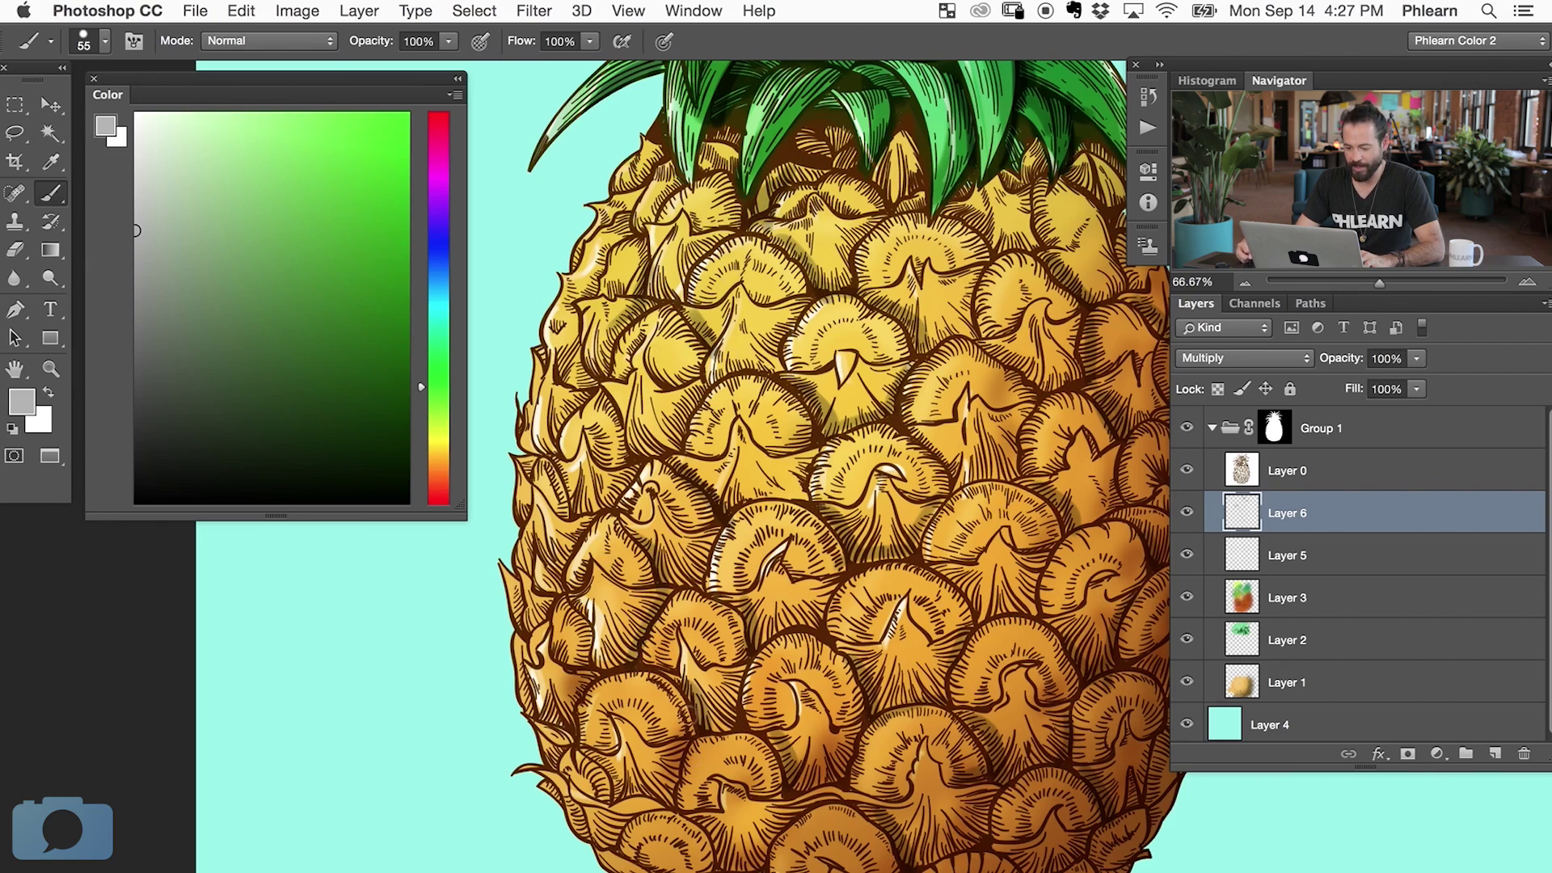
pyautogui.moveTo(588, 674); pyautogui.dragTo(575, 694)
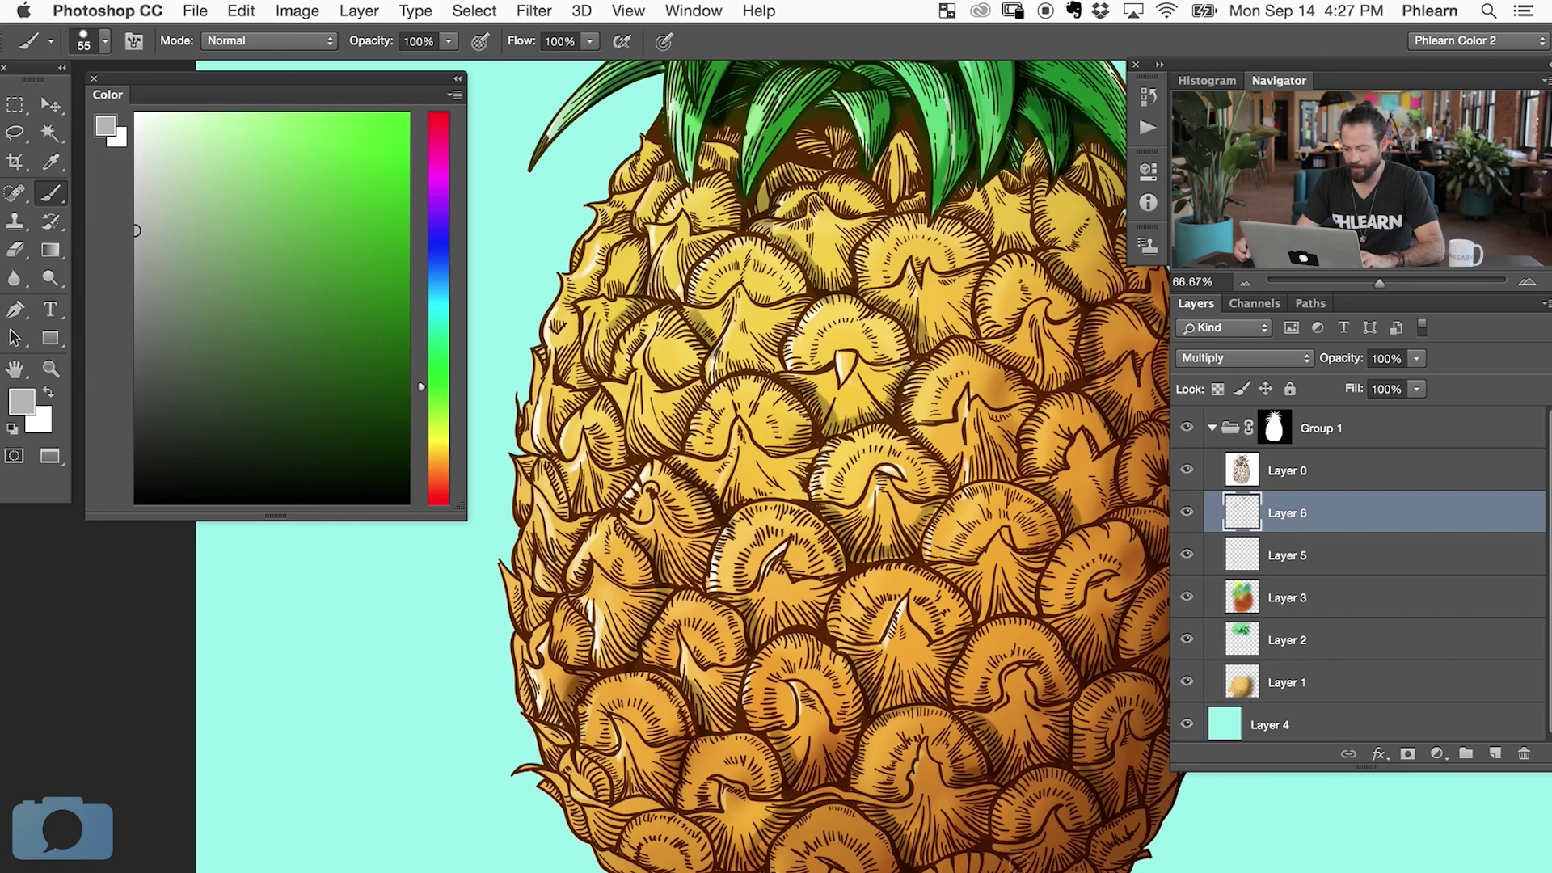
# - Undo a stroke at the fruit's lower right and shade the large smooth segment below the crown's right leaves
pyautogui.hscroll(3, 1099, 772)
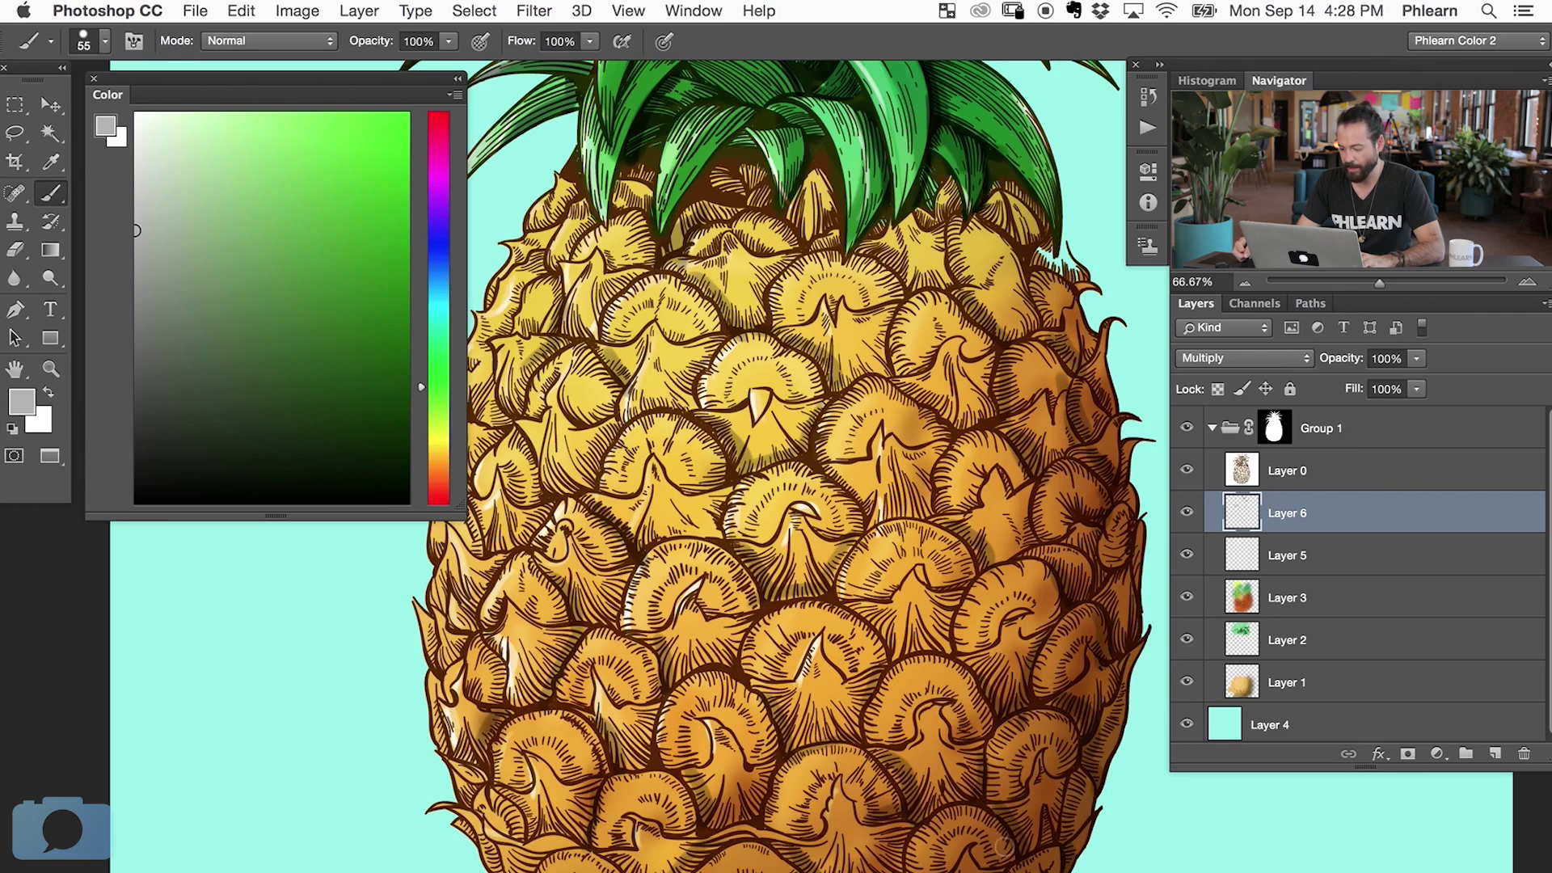
pyautogui.moveTo(991, 755); pyautogui.dragTo(986, 792)
pyautogui.press('super+z')
pyautogui.moveTo(978, 376)
pyautogui.mouseDown()
pyautogui.moveTo(998, 397)
pyautogui.moveTo(972, 361)
pyautogui.mouseUp()
pyautogui.moveTo(993, 236)
pyautogui.mouseDown()
pyautogui.moveTo(1031, 331)
pyautogui.moveTo(984, 354)
pyautogui.mouseUp()
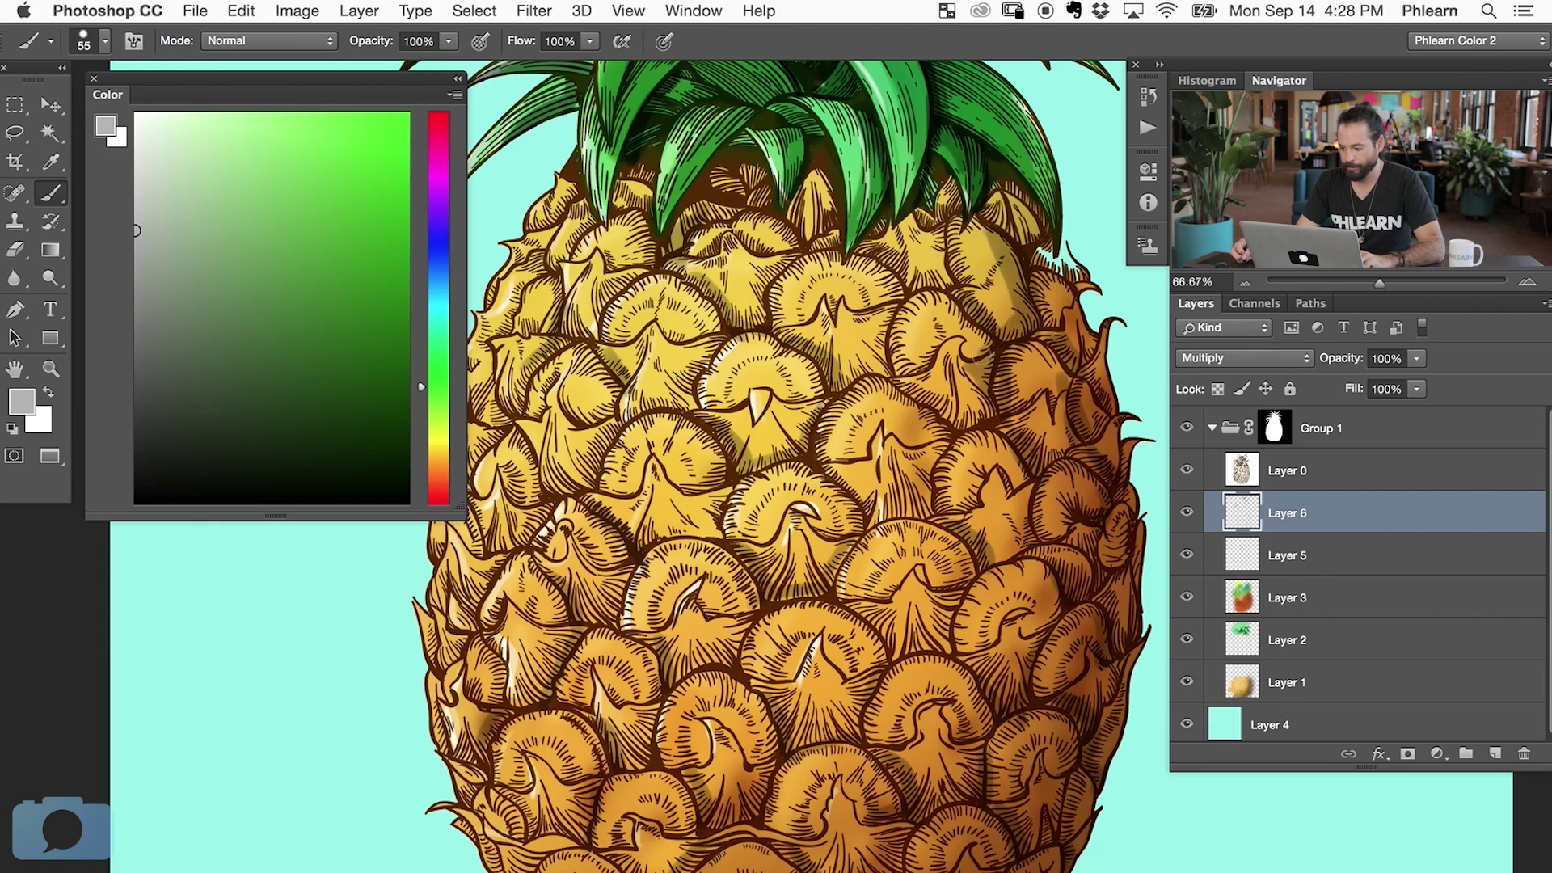
# - View the whole pineapple and hide and reshow Layers 5 and 6 to compare it without the highlights and shadows
pyautogui.press('super+minus')
pyautogui.press('super+minus')
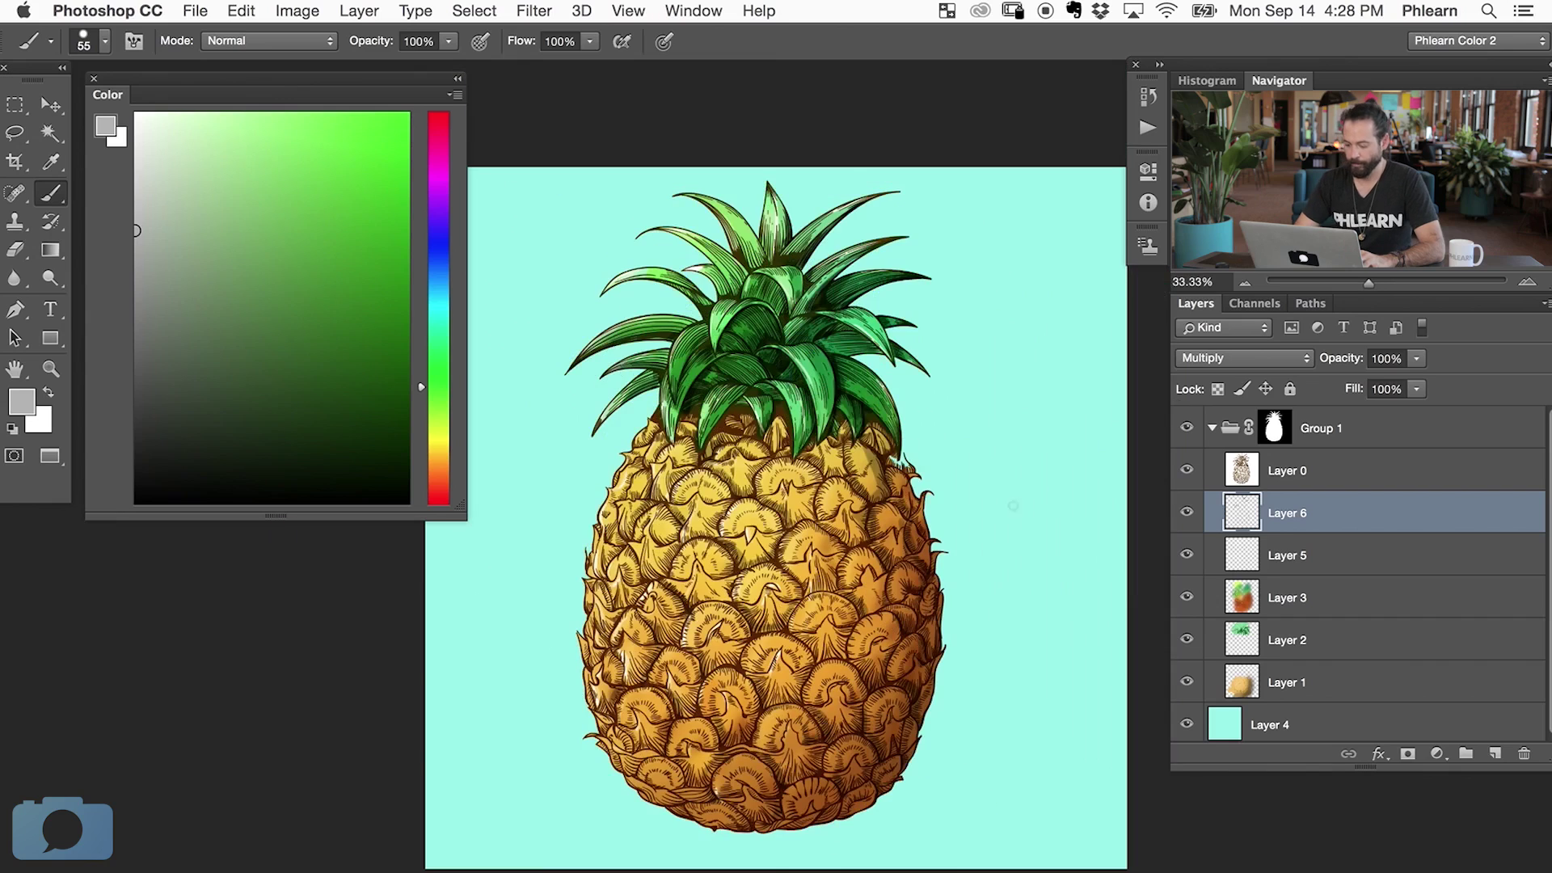
pyautogui.moveTo(1028, 618); pyautogui.dragTo(1096, 587)
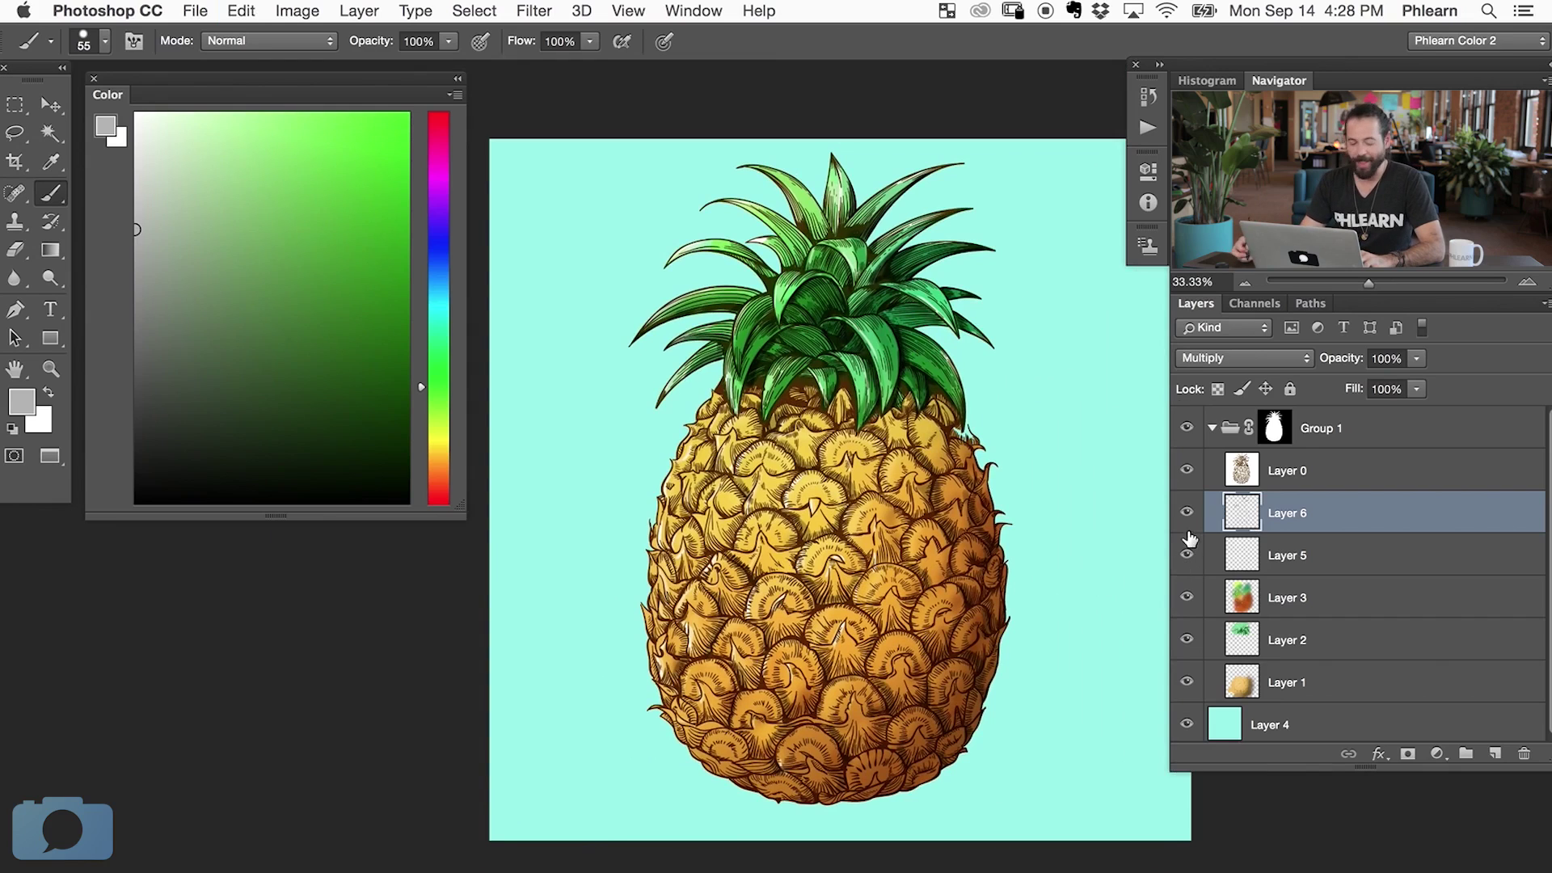
pyautogui.moveTo(1186, 517); pyautogui.dragTo(1192, 553)
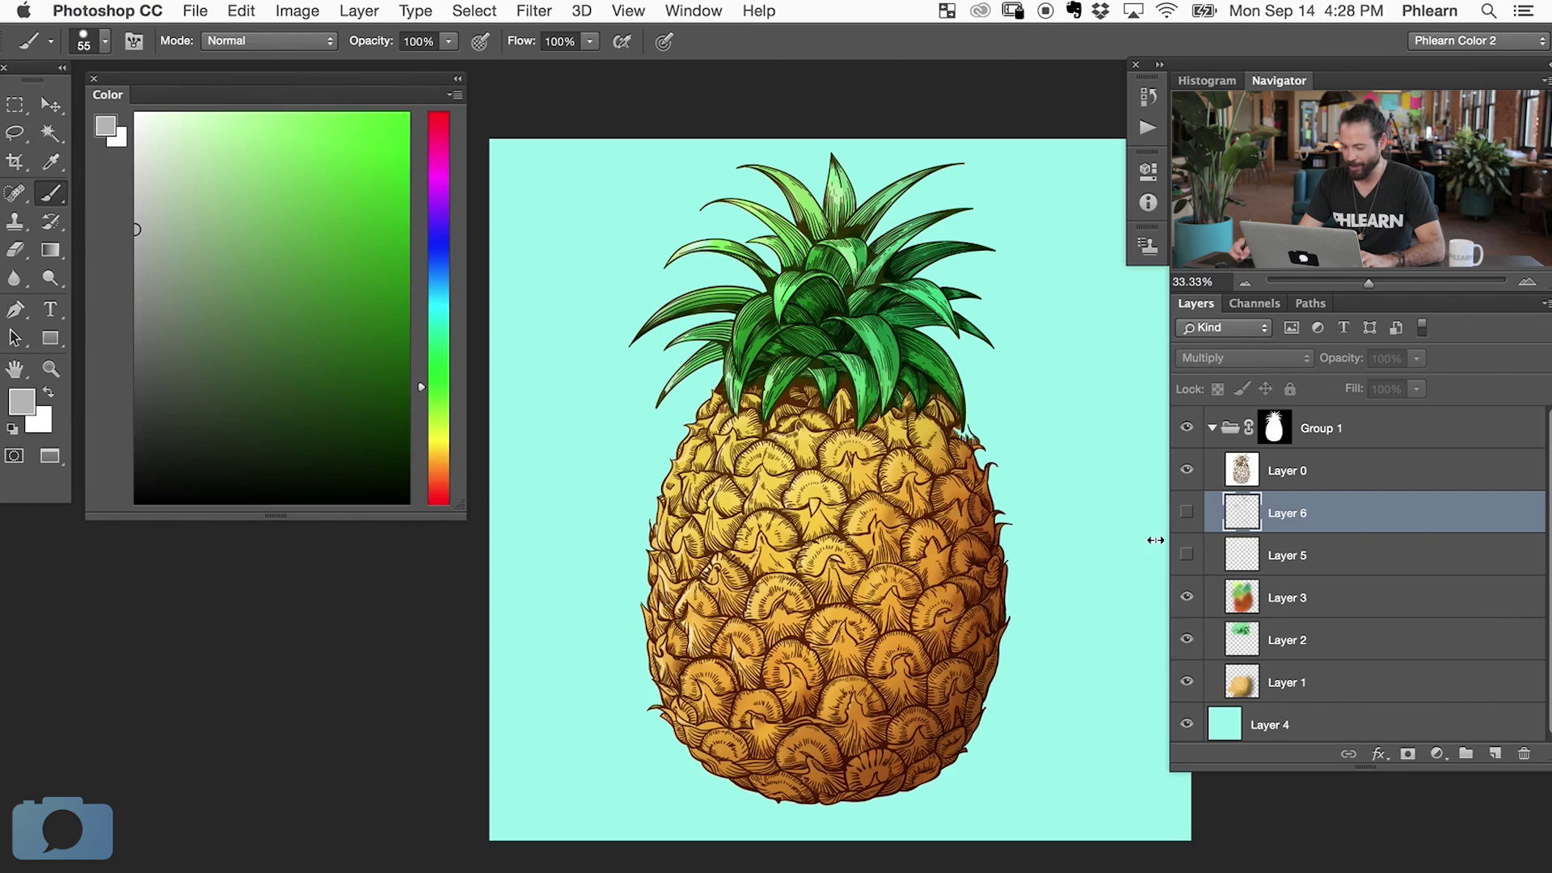
pyautogui.moveTo(1187, 513); pyautogui.dragTo(1193, 553)
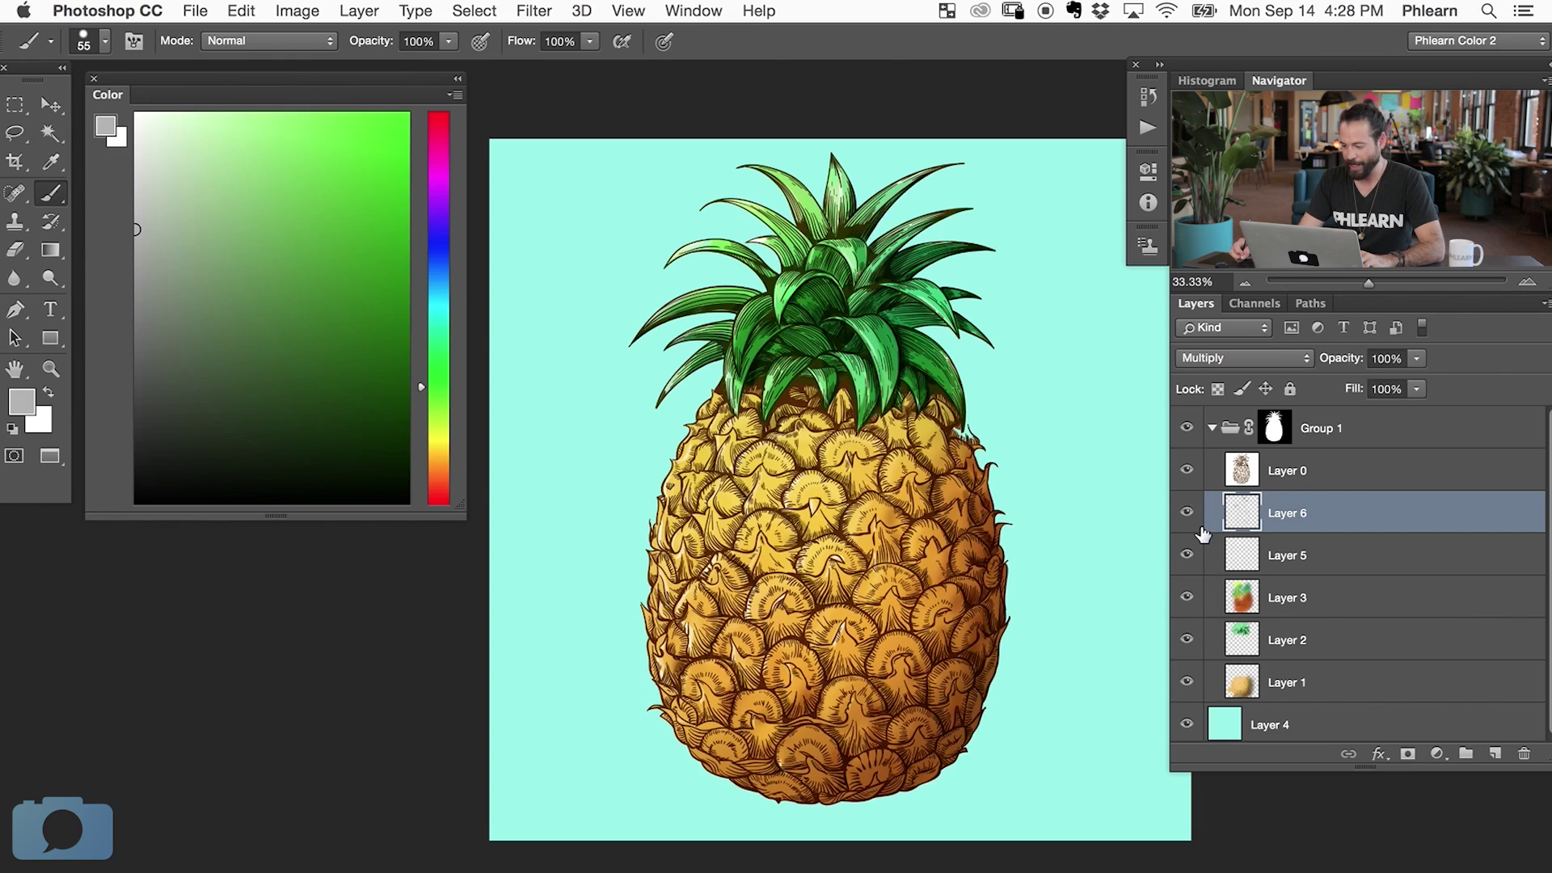